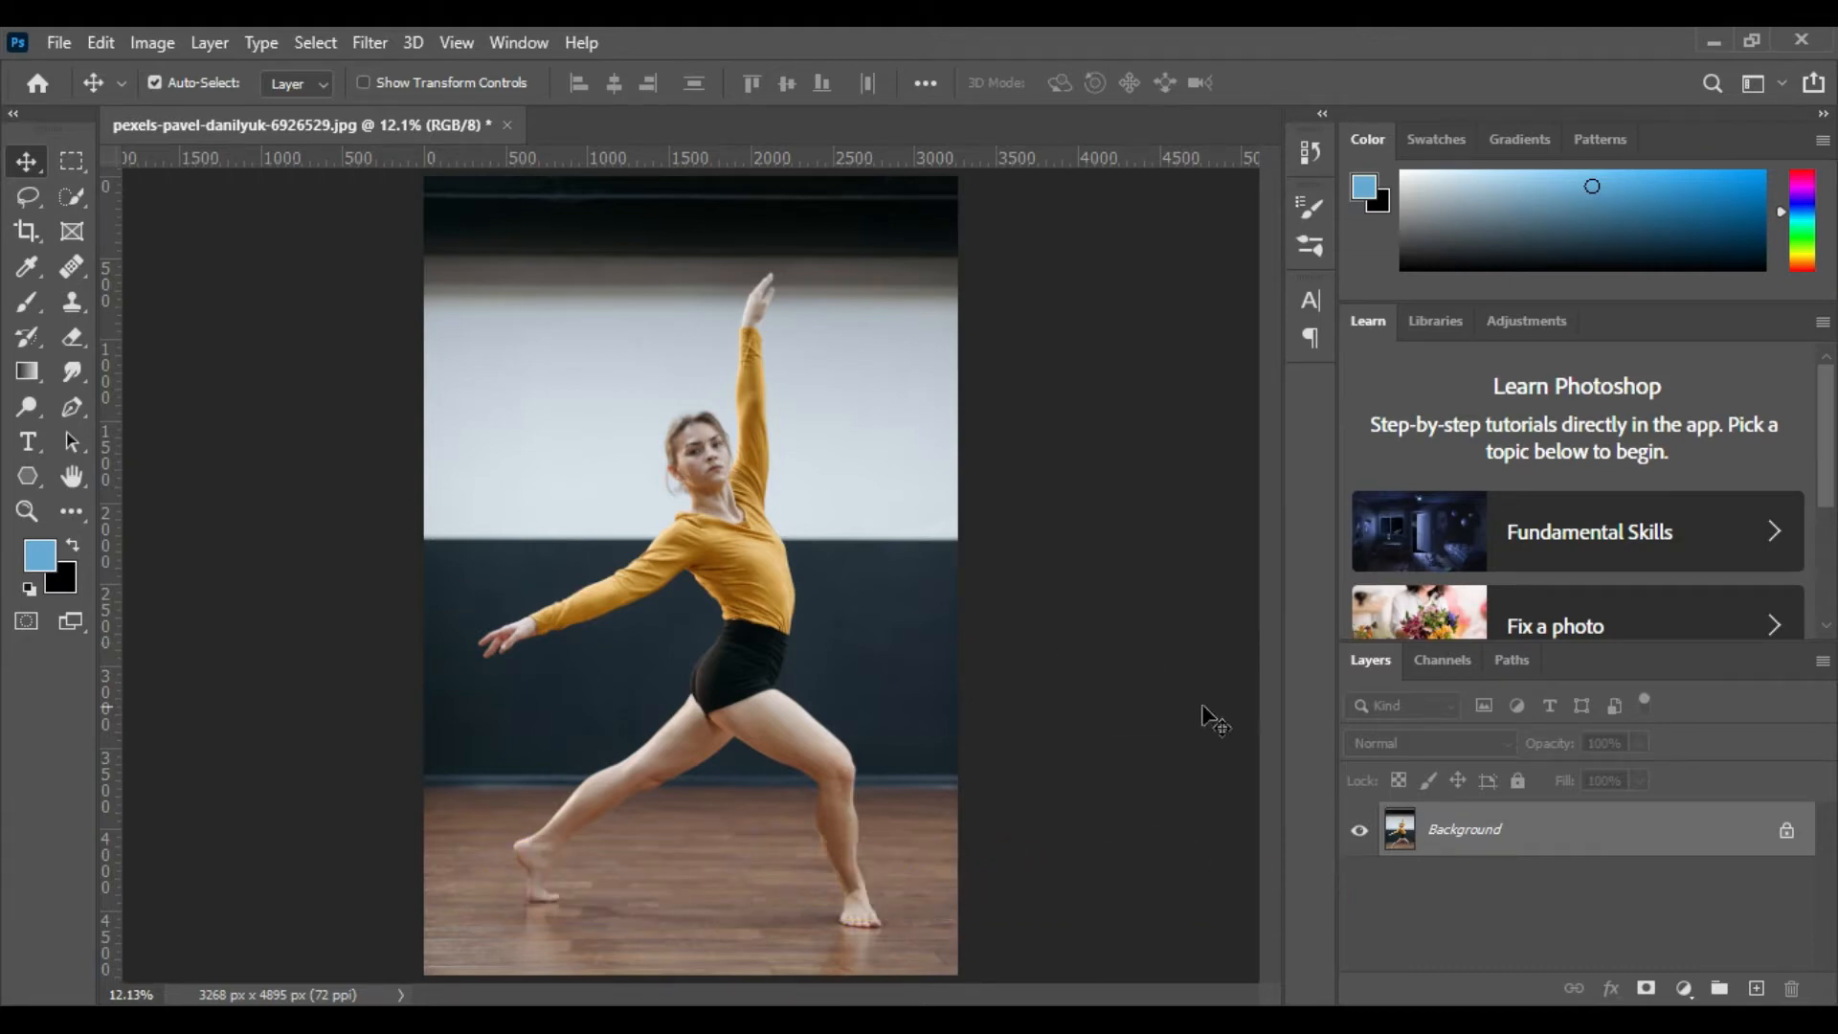
Add a Brightness/Contrast adjustment layer above the Background and lower its brightness to about -126
click(1489, 833)
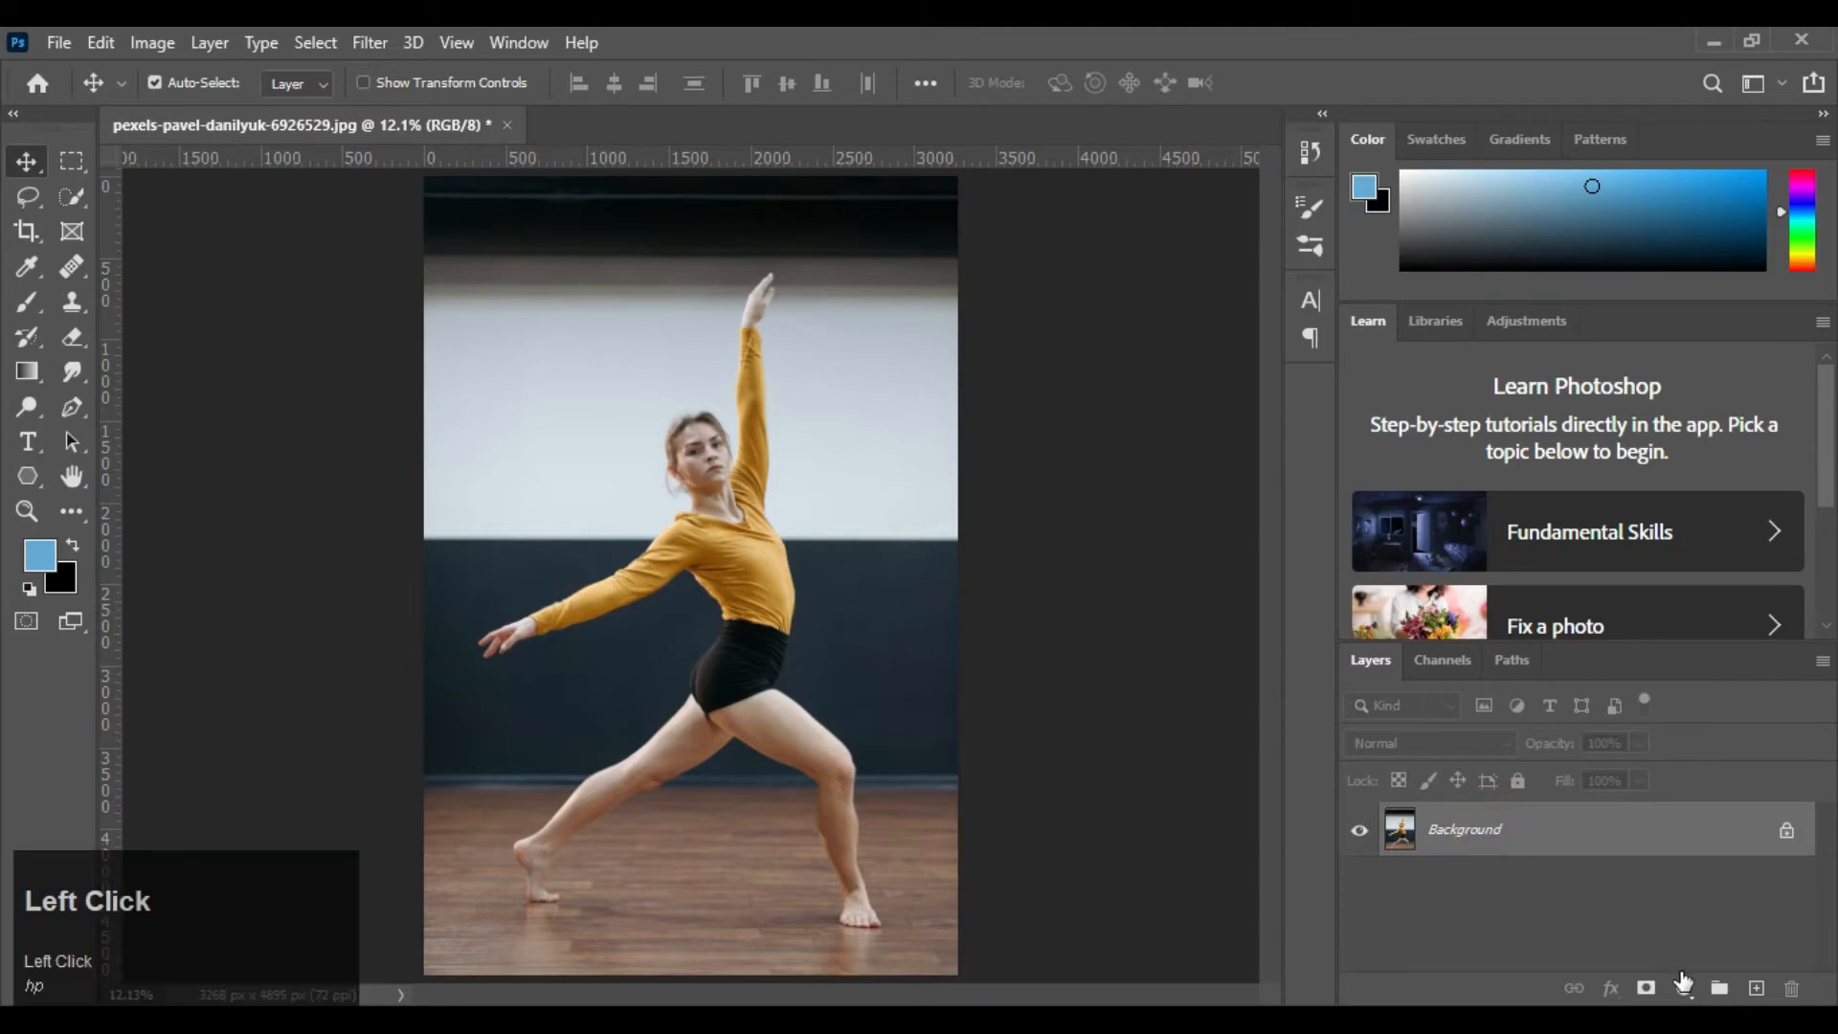
click(1671, 990)
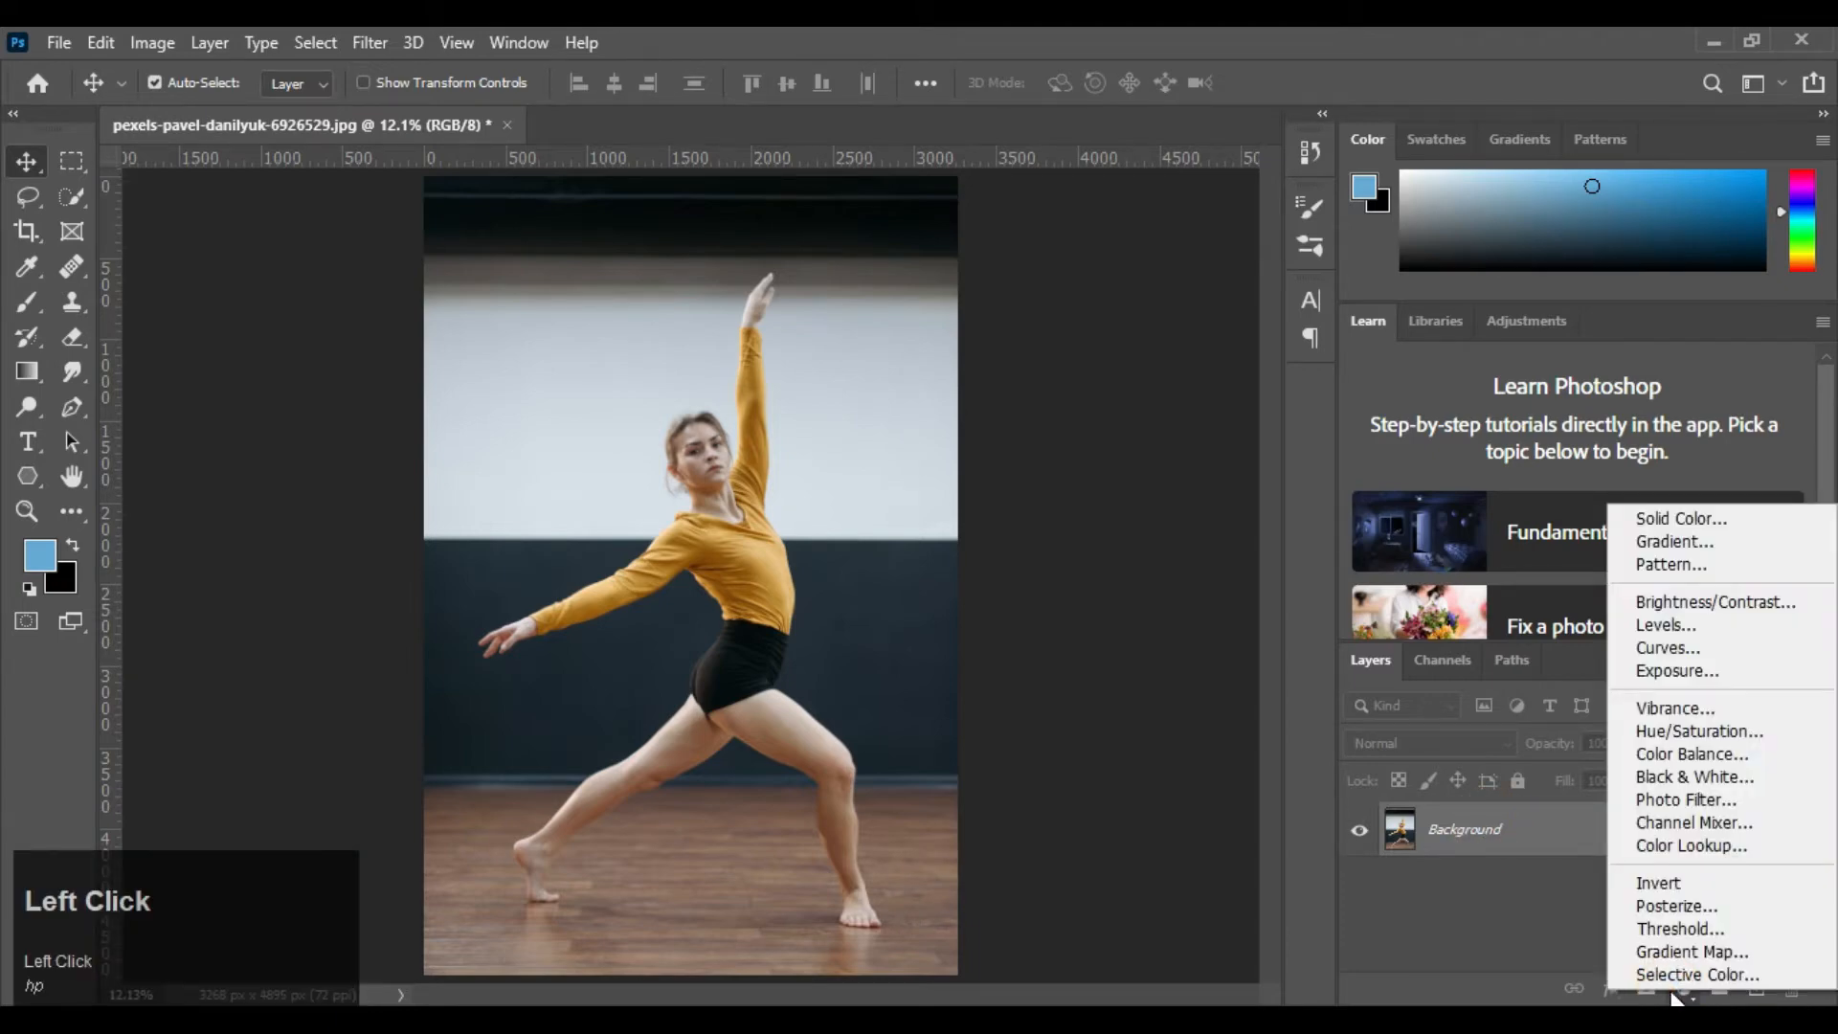
click(1699, 601)
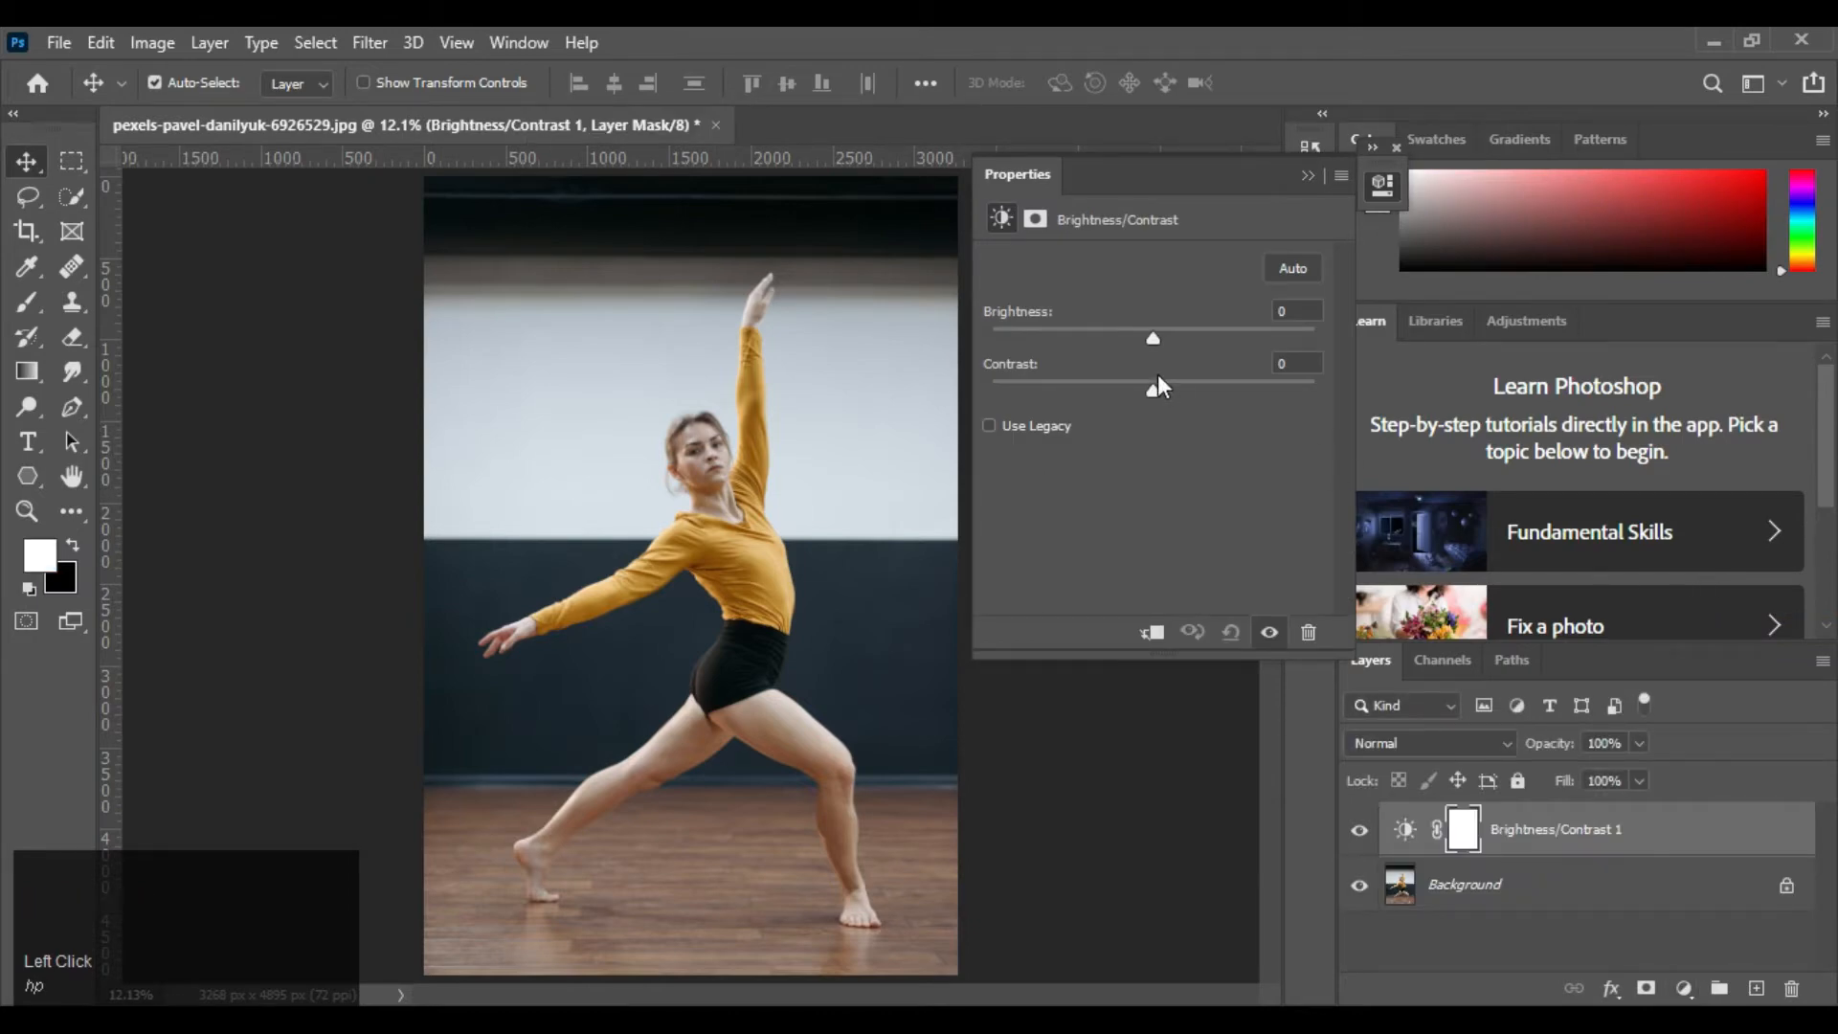
drag(1147, 338, 1025, 342)
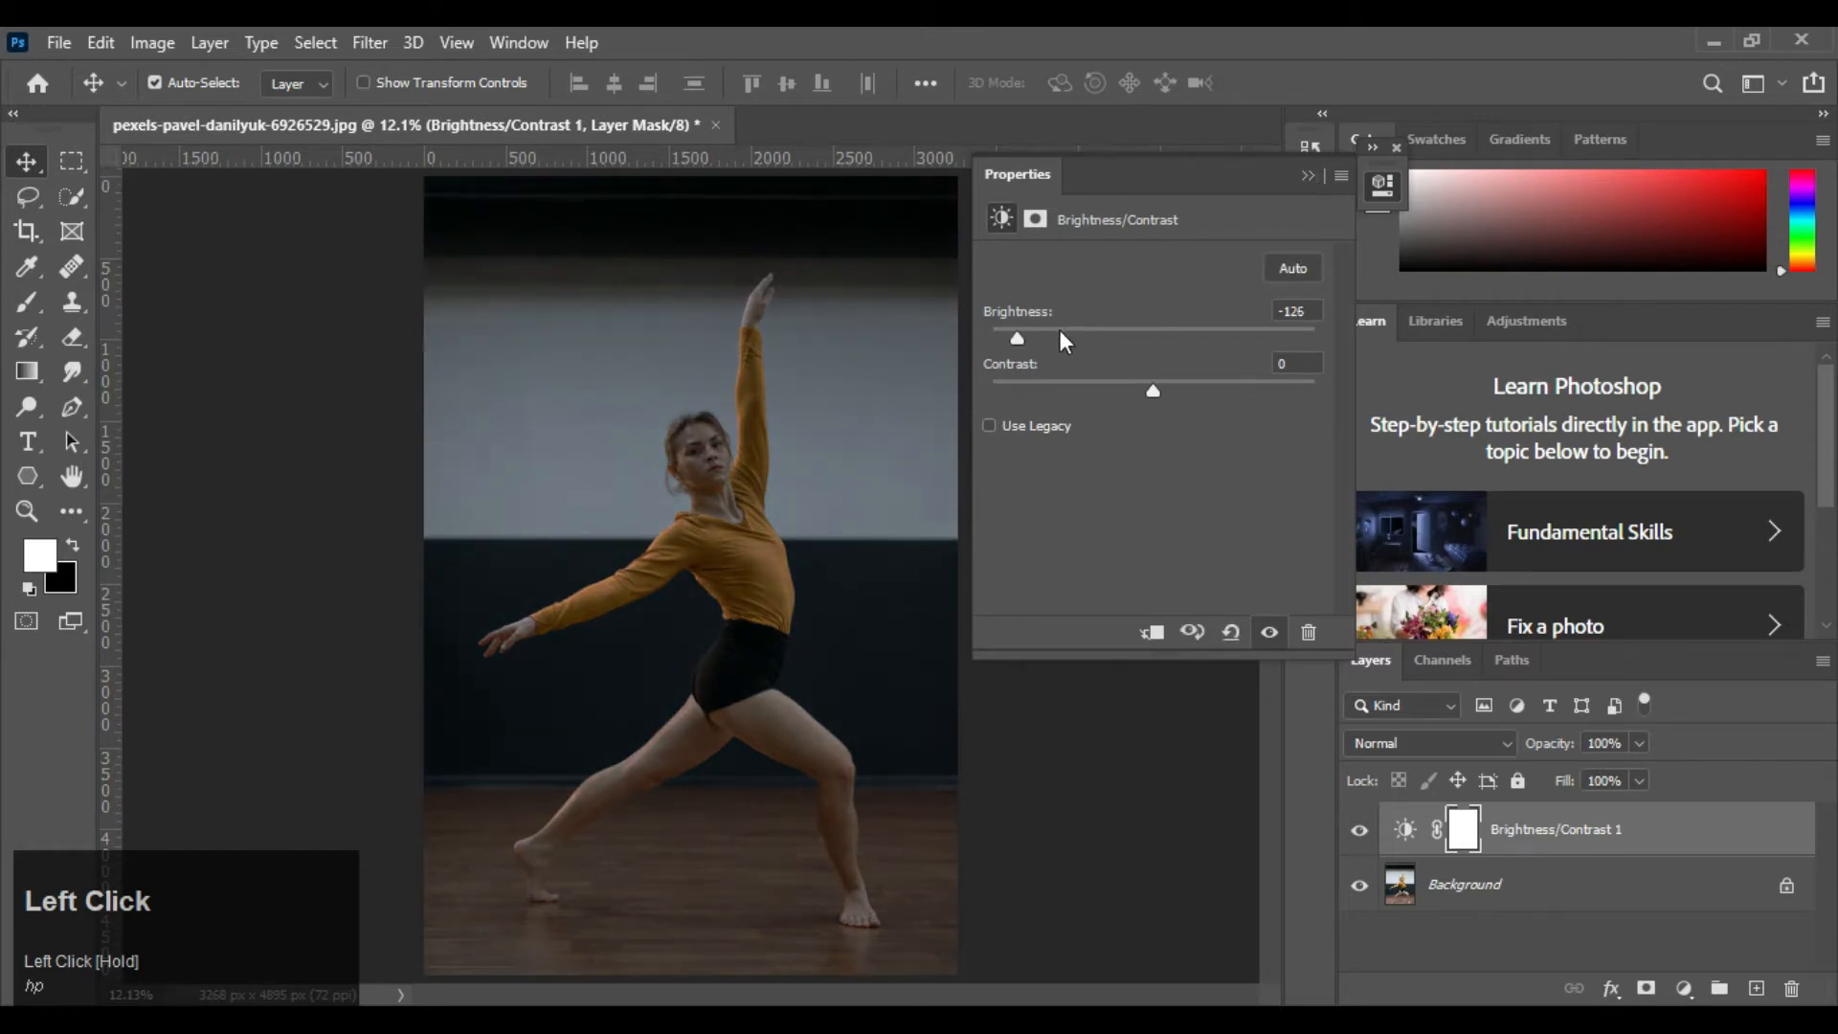
drag(1060, 331, 1024, 343)
click(1308, 175)
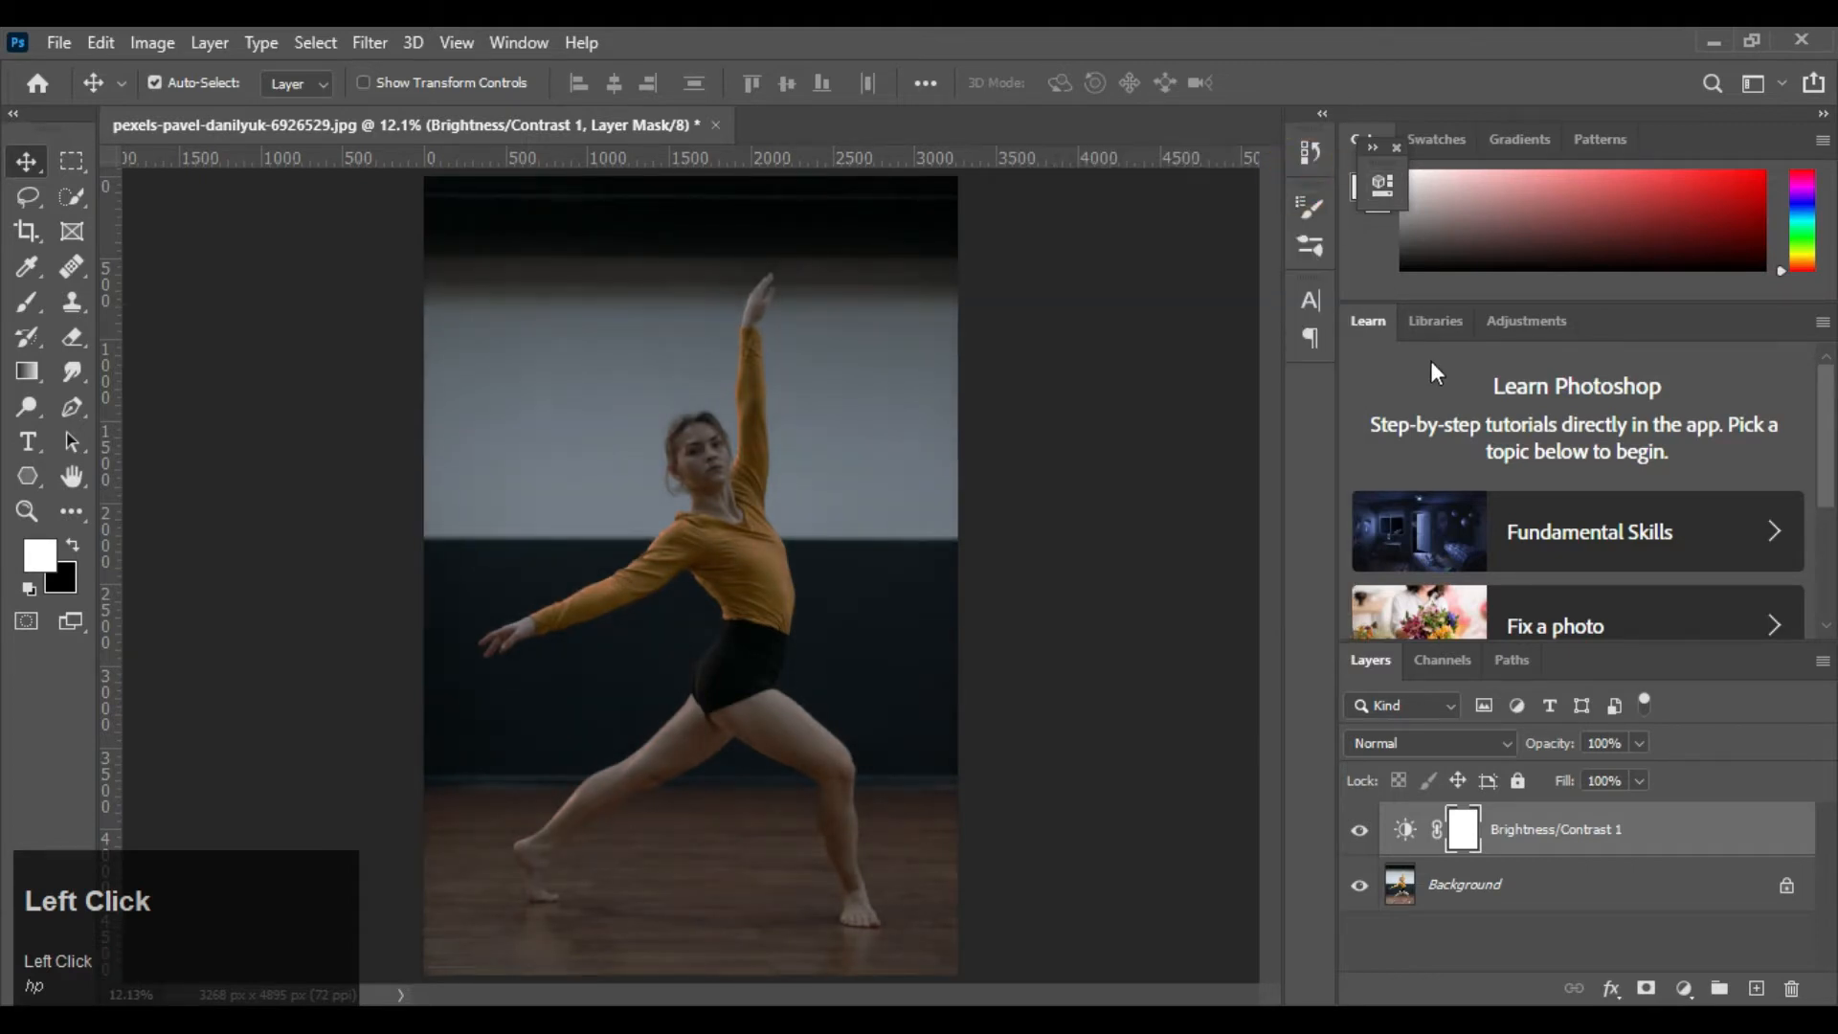
Set up the Polygon tool as a shape with 3 sides, no fill and a white stroke about 100 px wide
click(28, 476)
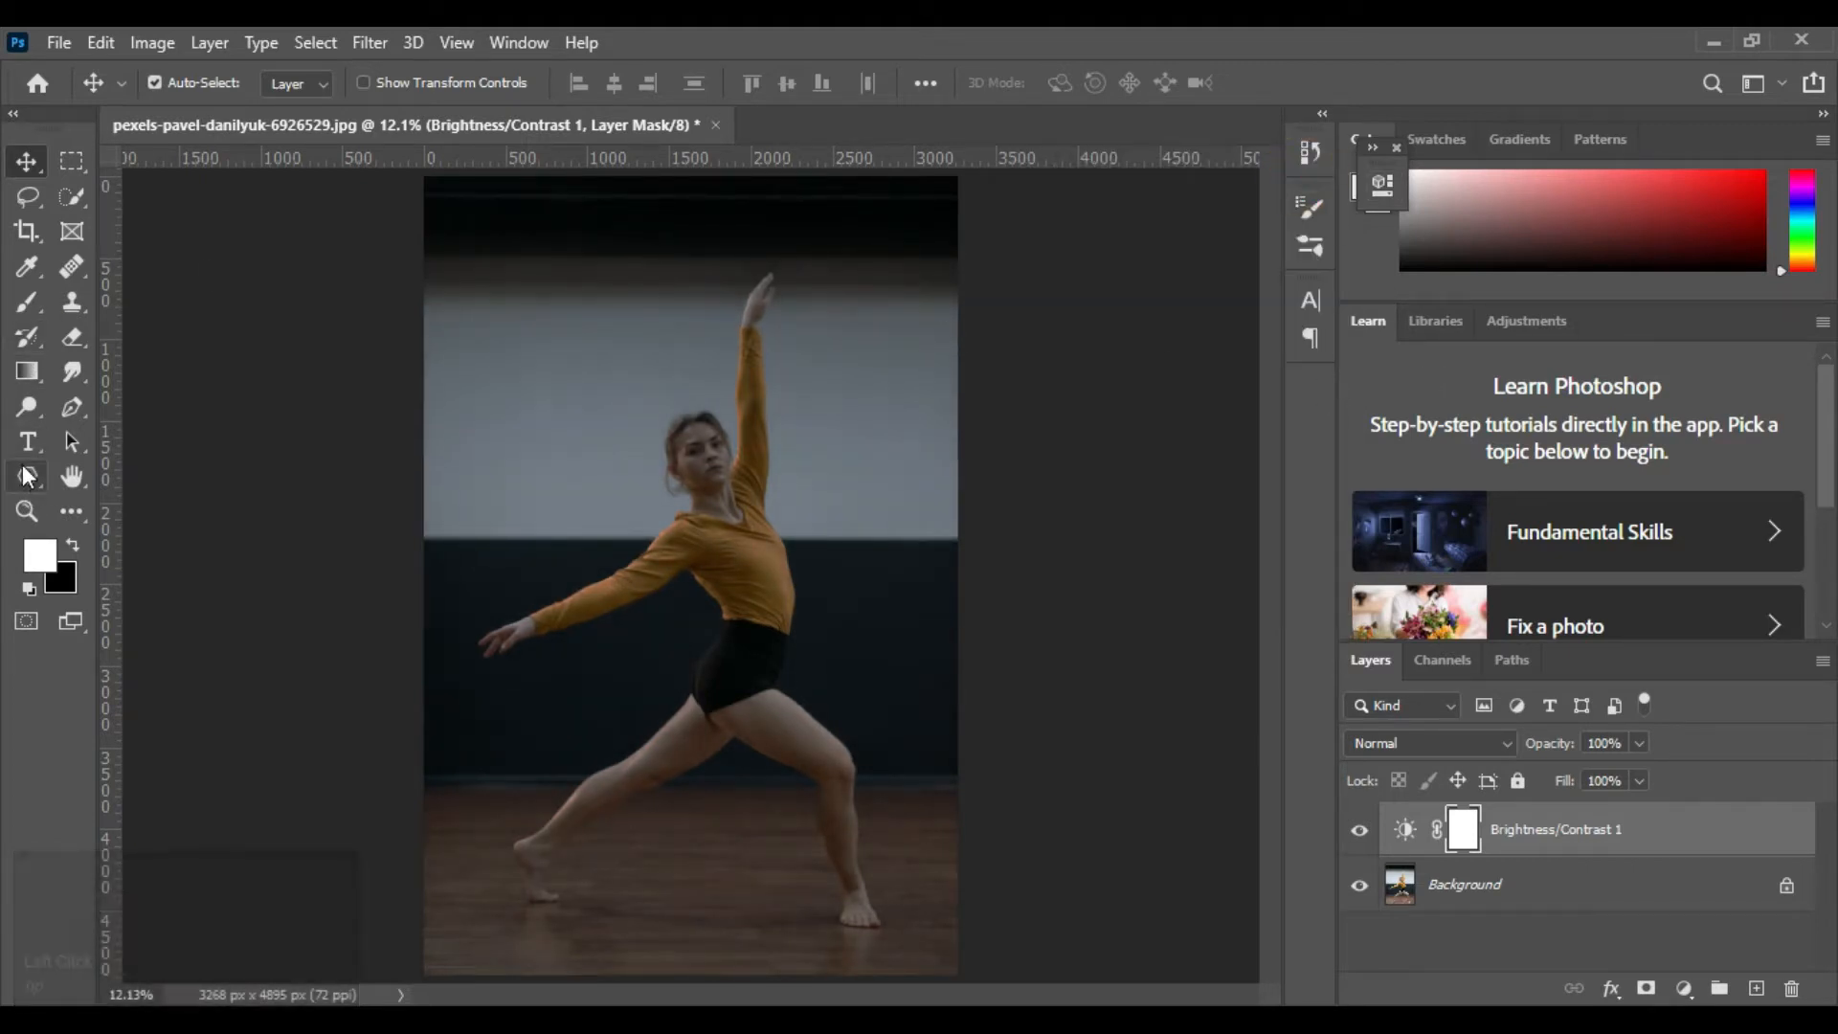
right_click(27, 476)
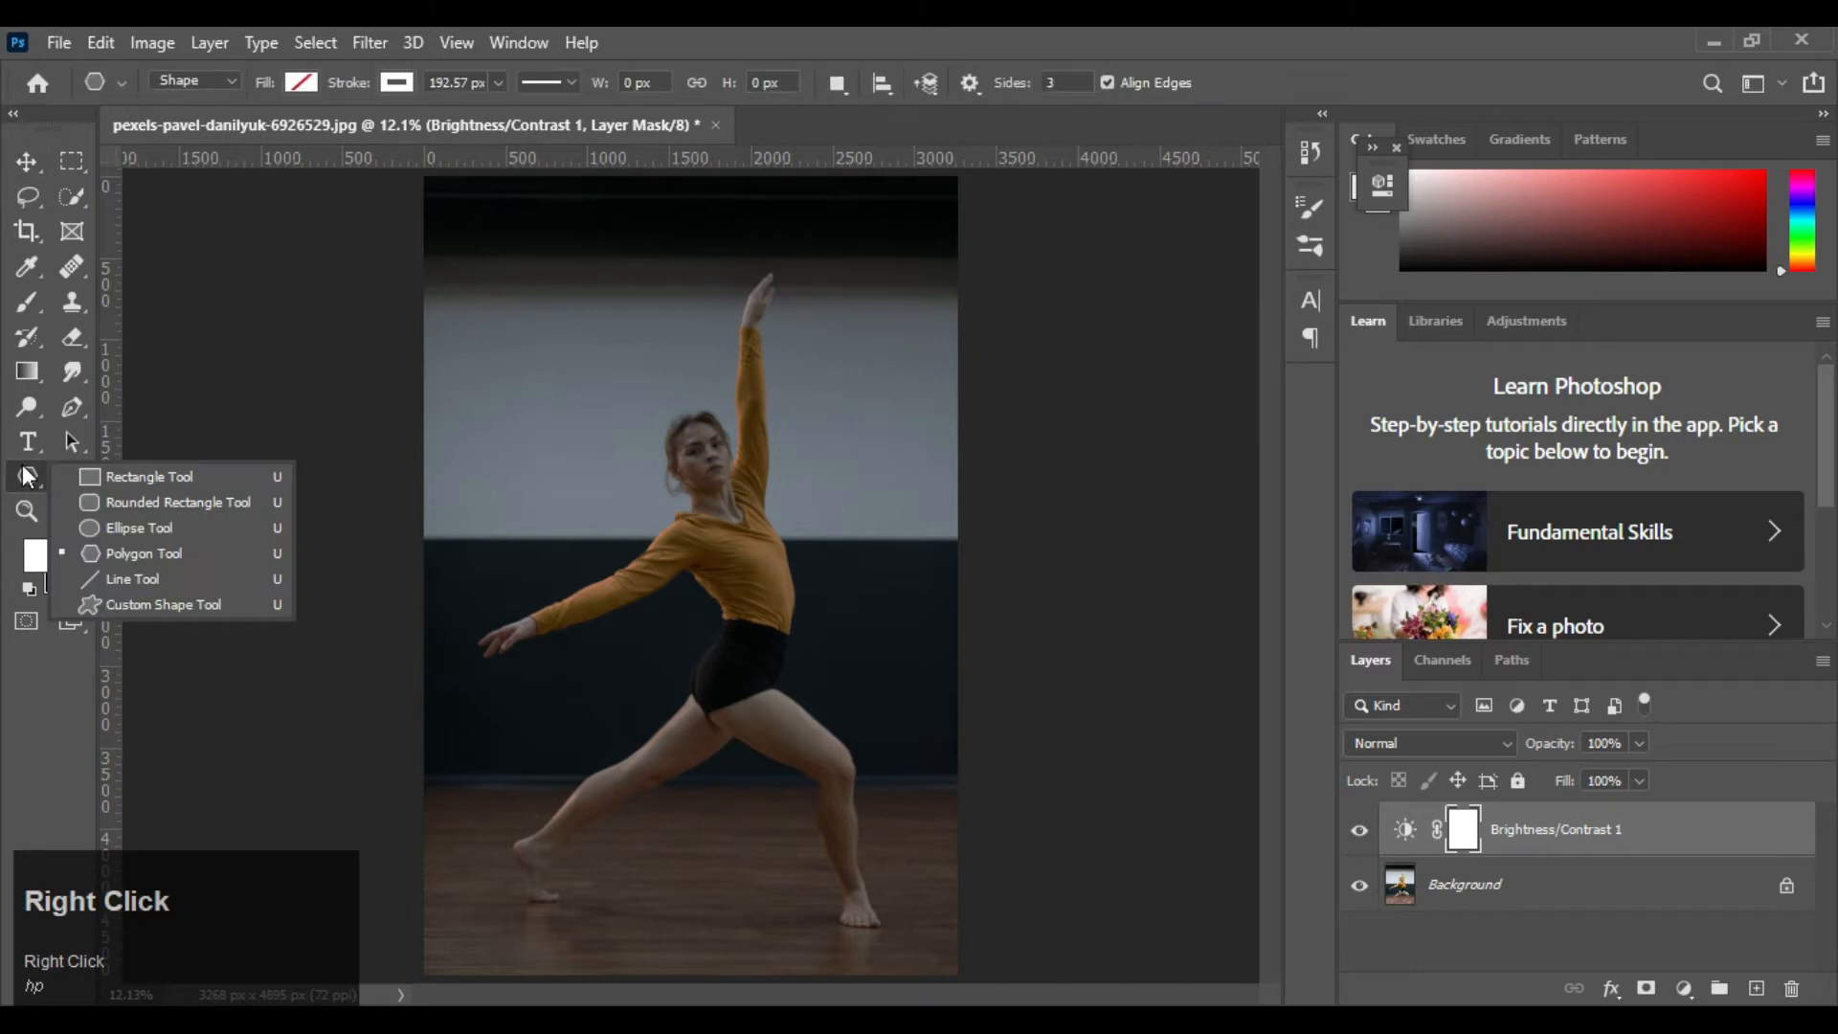
click(101, 554)
click(1058, 86)
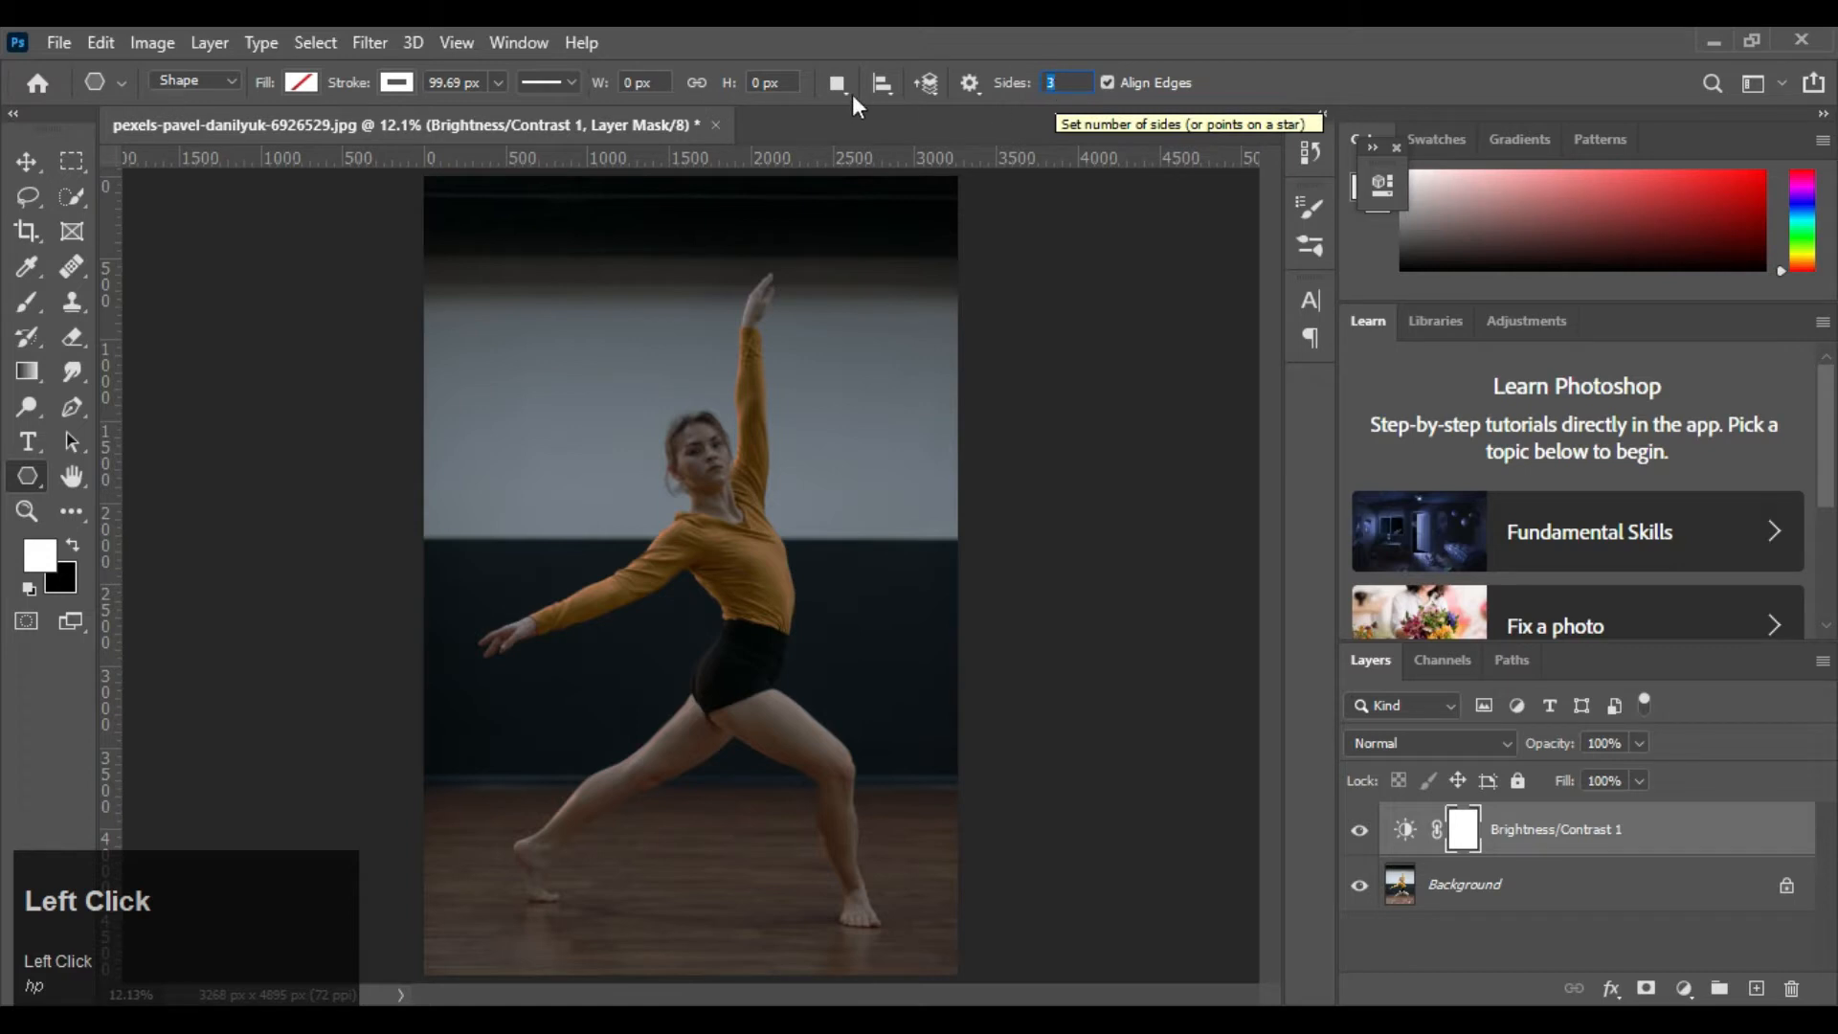
click(500, 80)
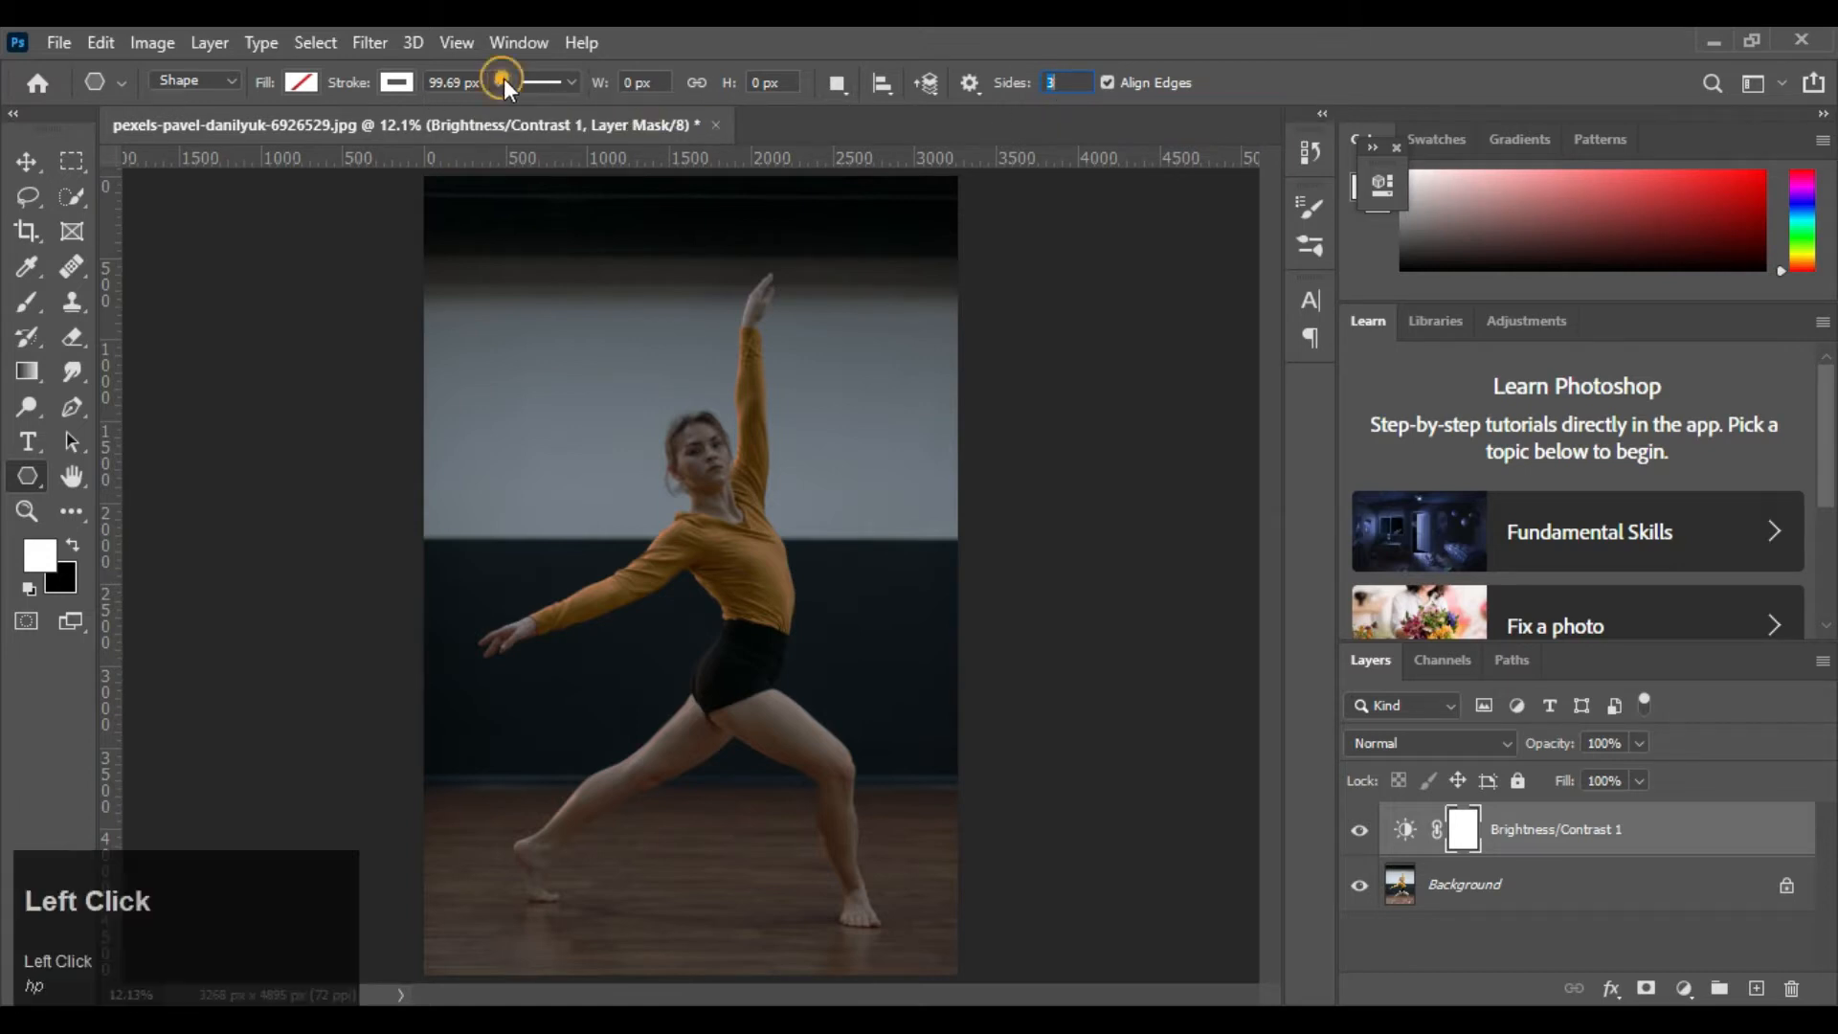
click(458, 83)
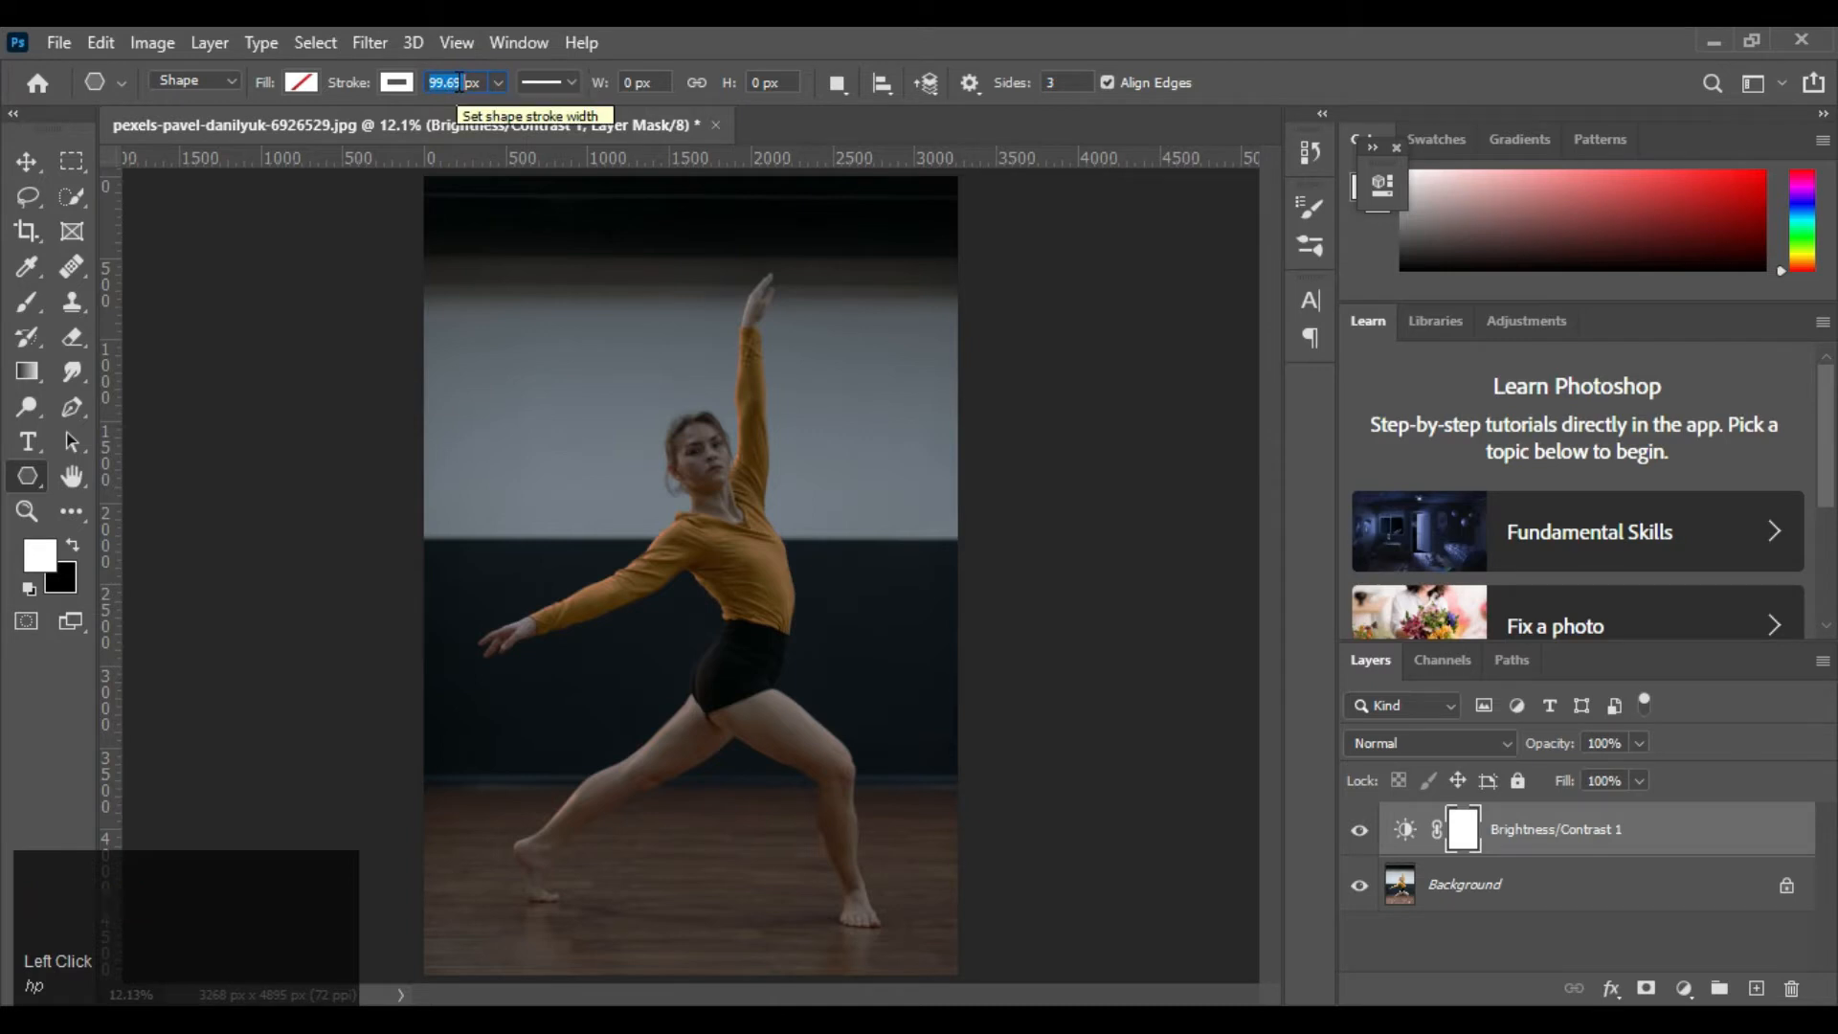
text(100)
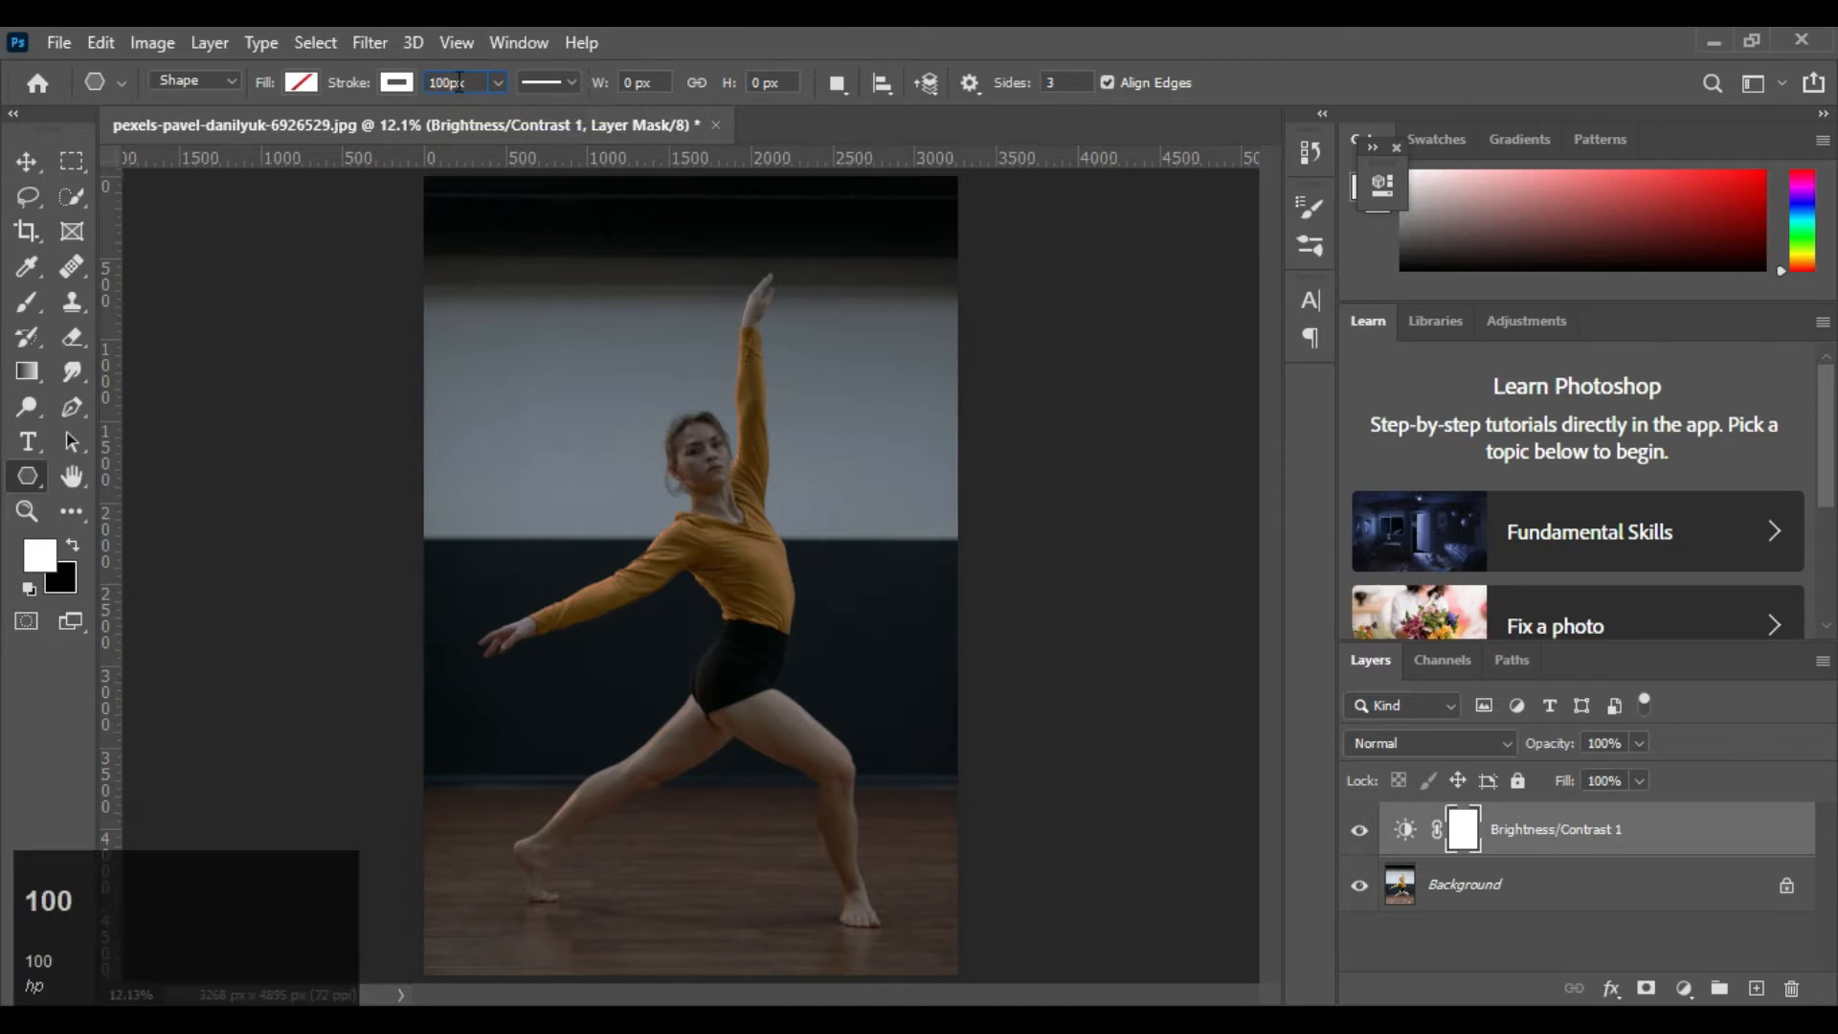
click(397, 85)
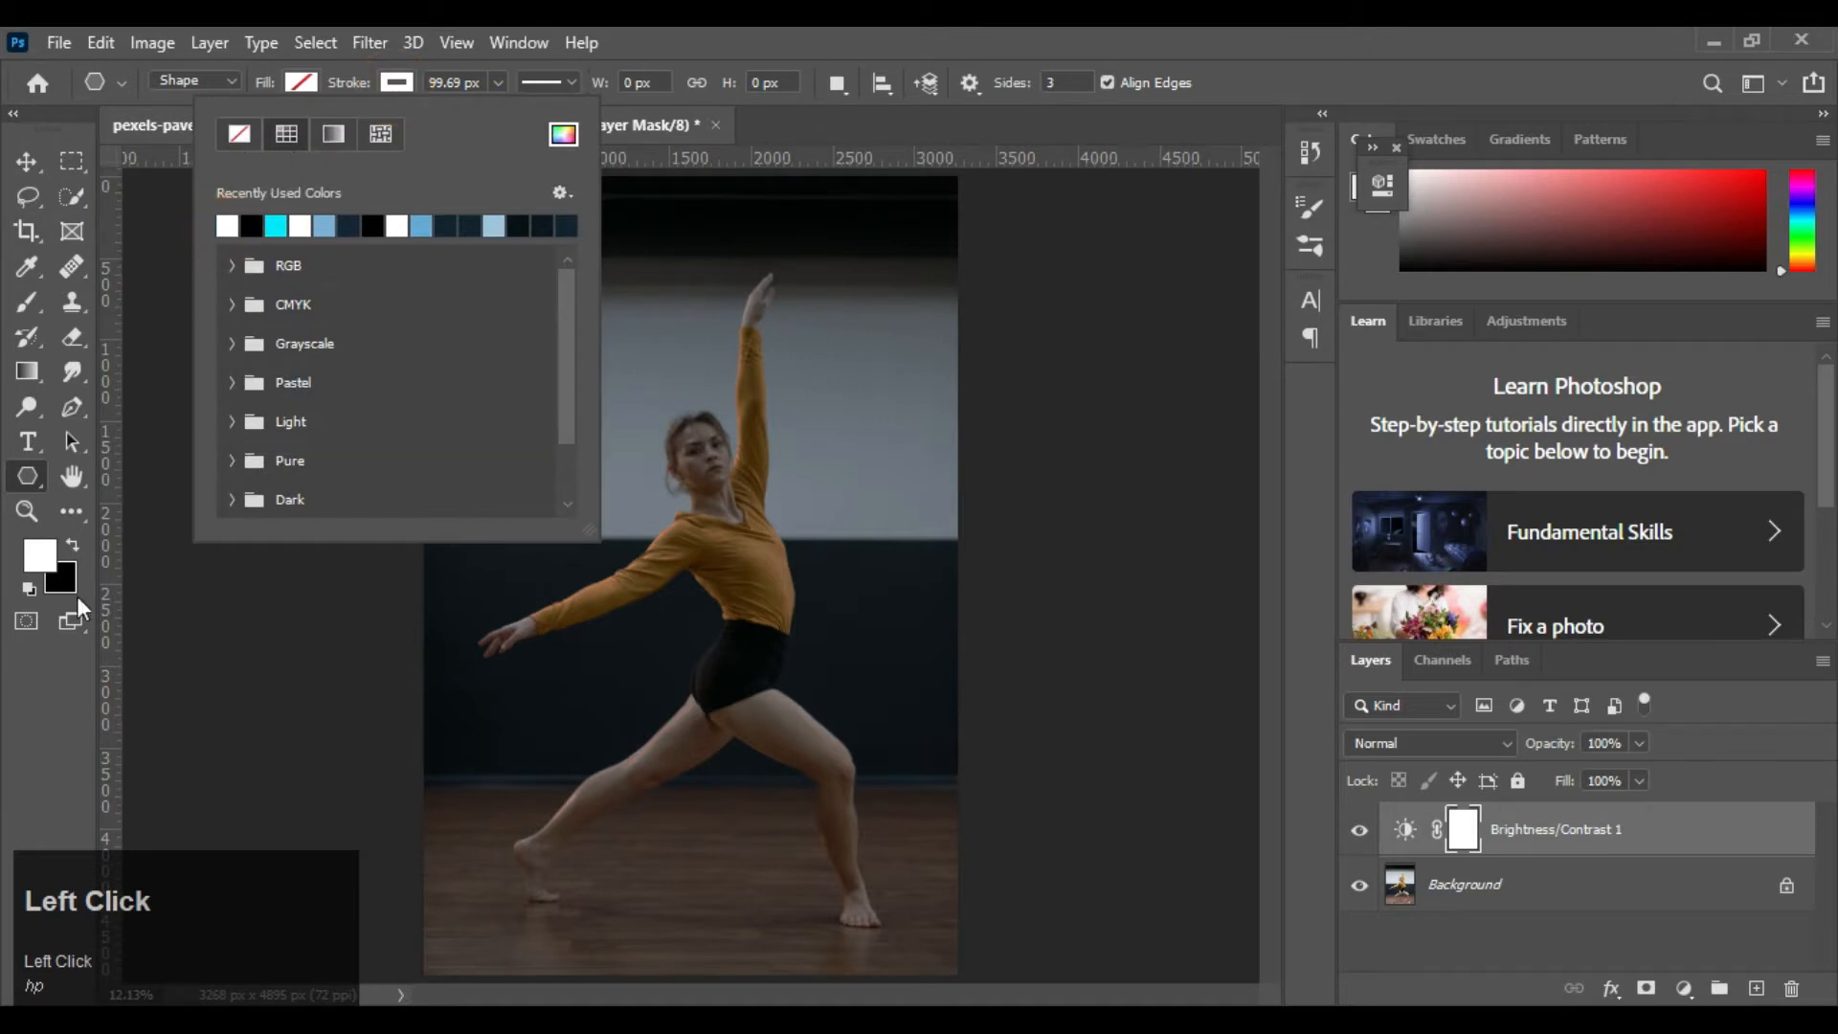
click(41, 686)
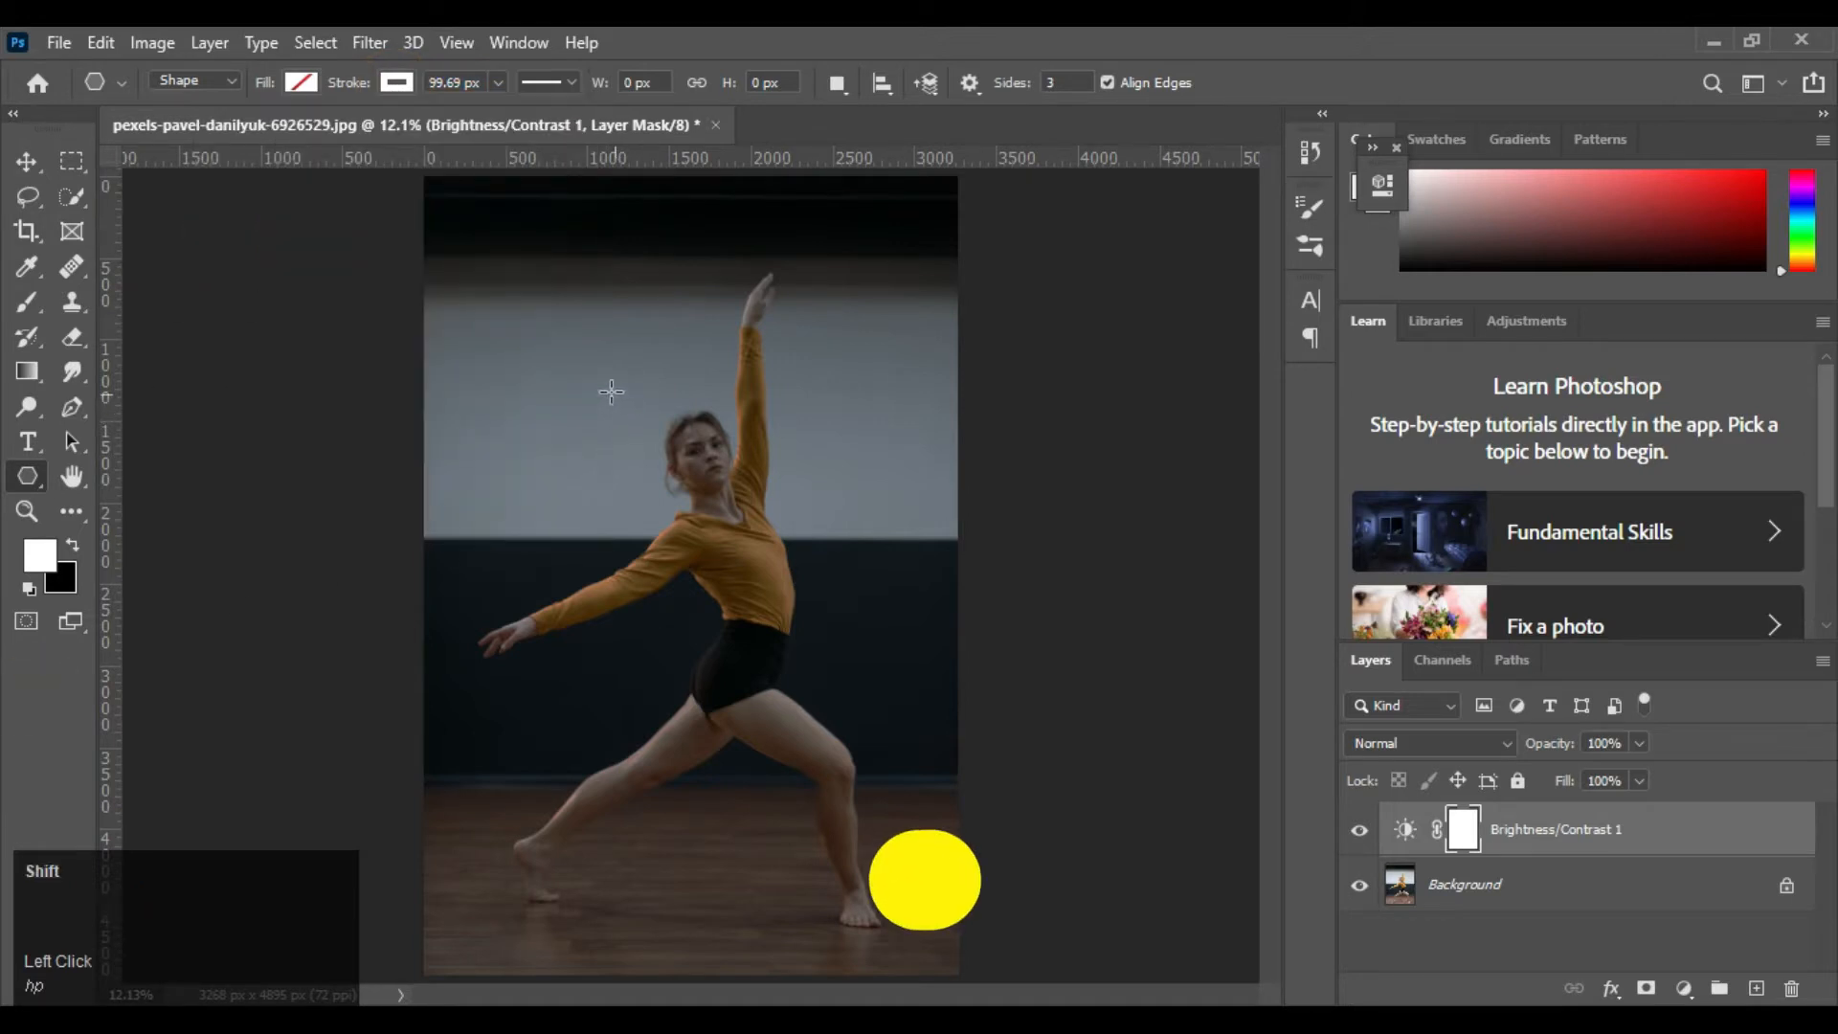
Draw a large downward-pointing triangle outline and move it to the middle of the photo, over the dancer's face and torso
drag(599, 370, 705, 623)
click(23, 163)
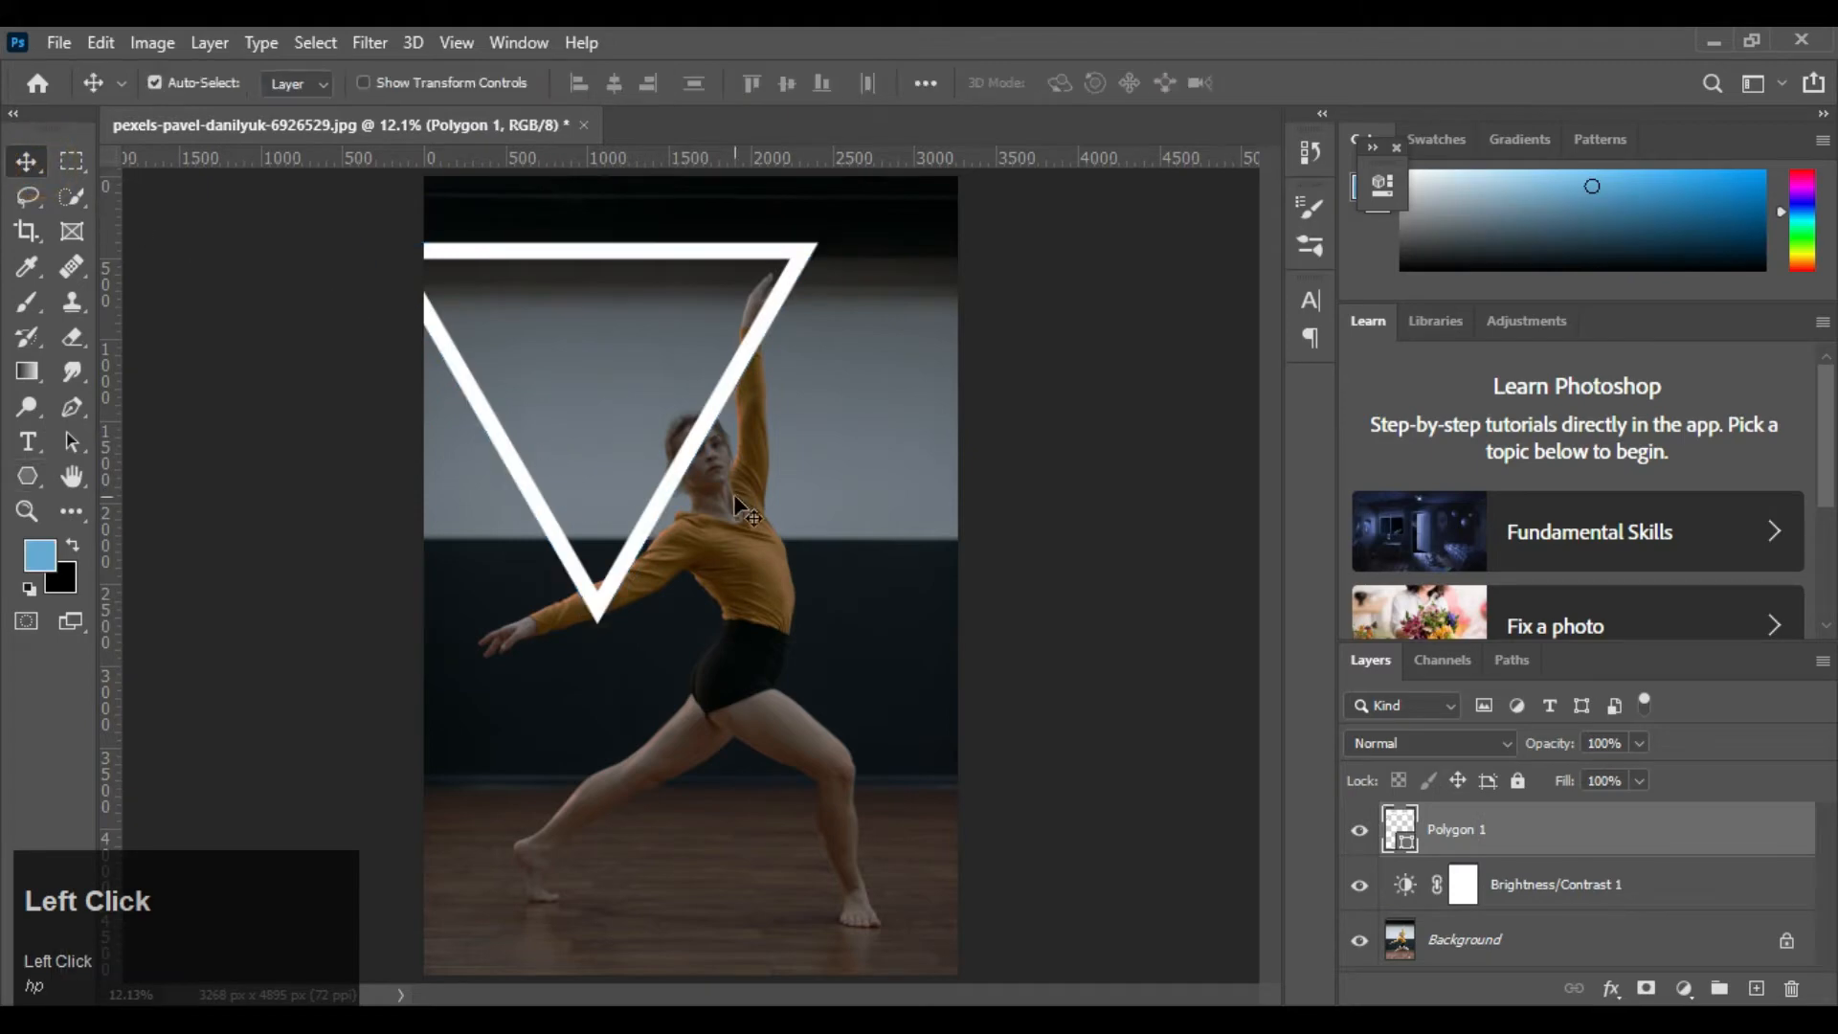
drag(678, 481, 769, 682)
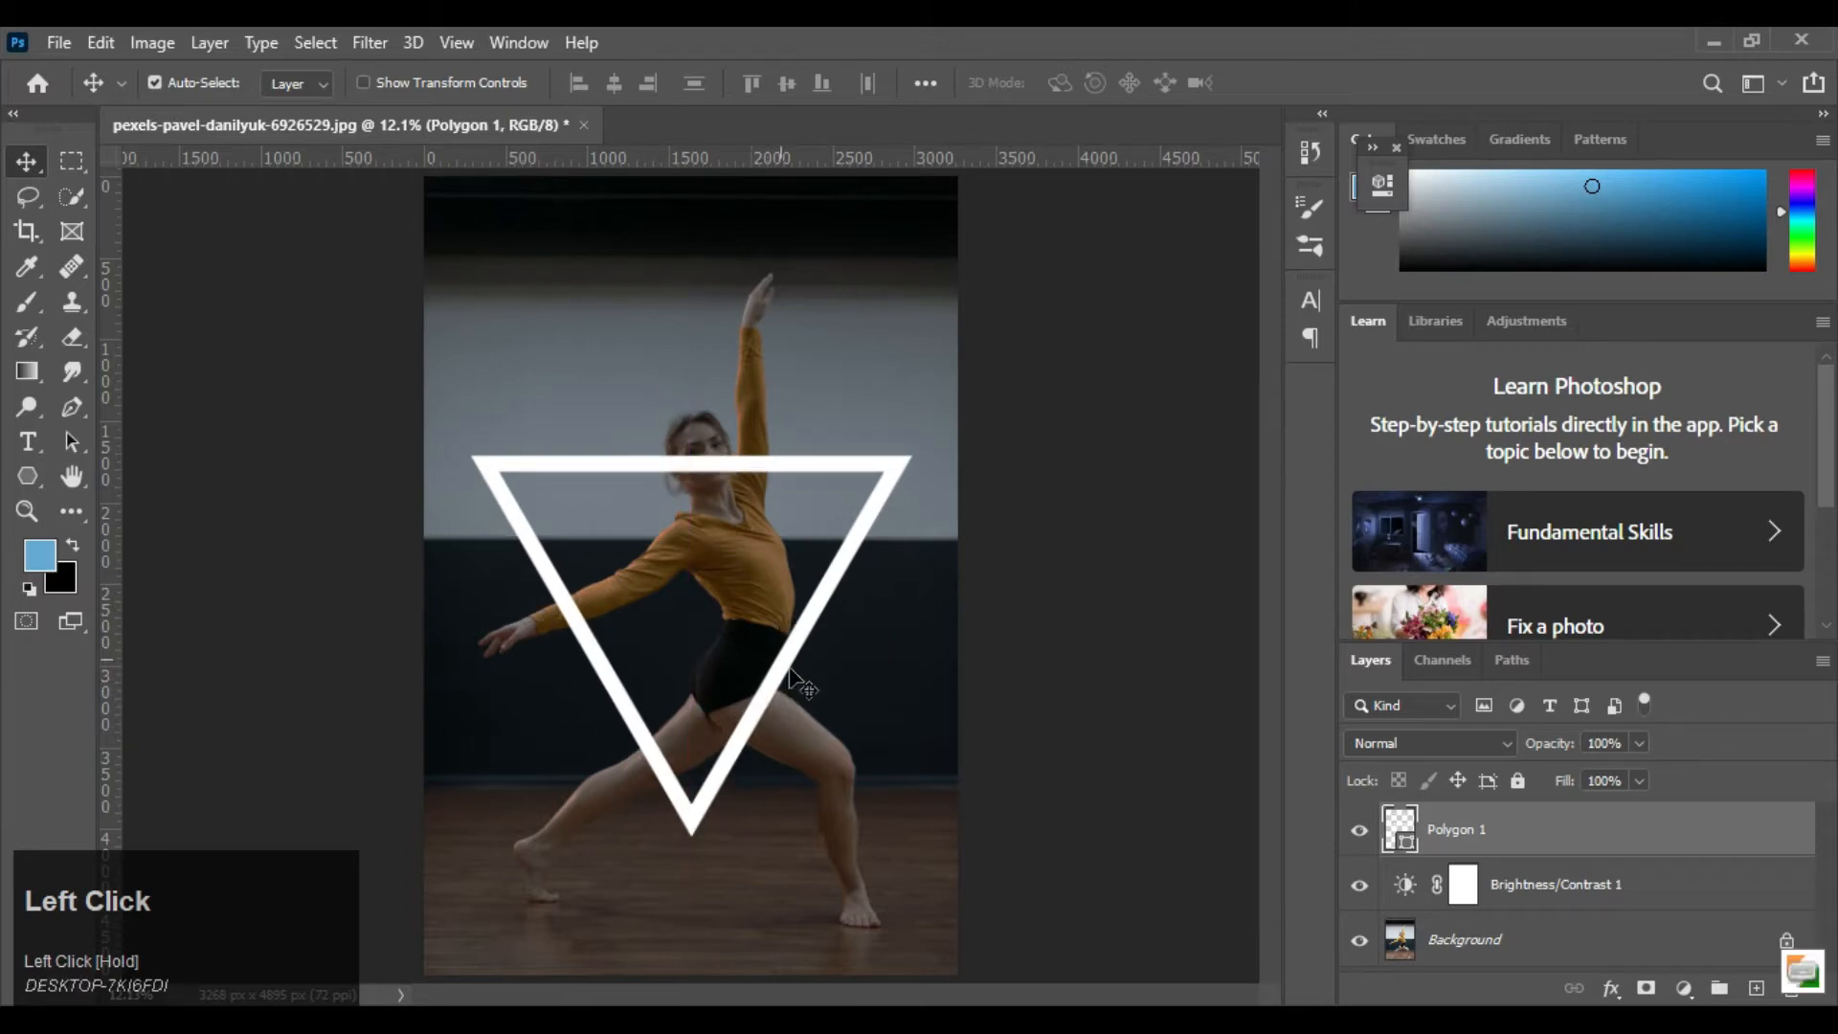
Add an Outer Glow to the triangle layer with Screen blend mode and 46% opacity
click(1697, 822)
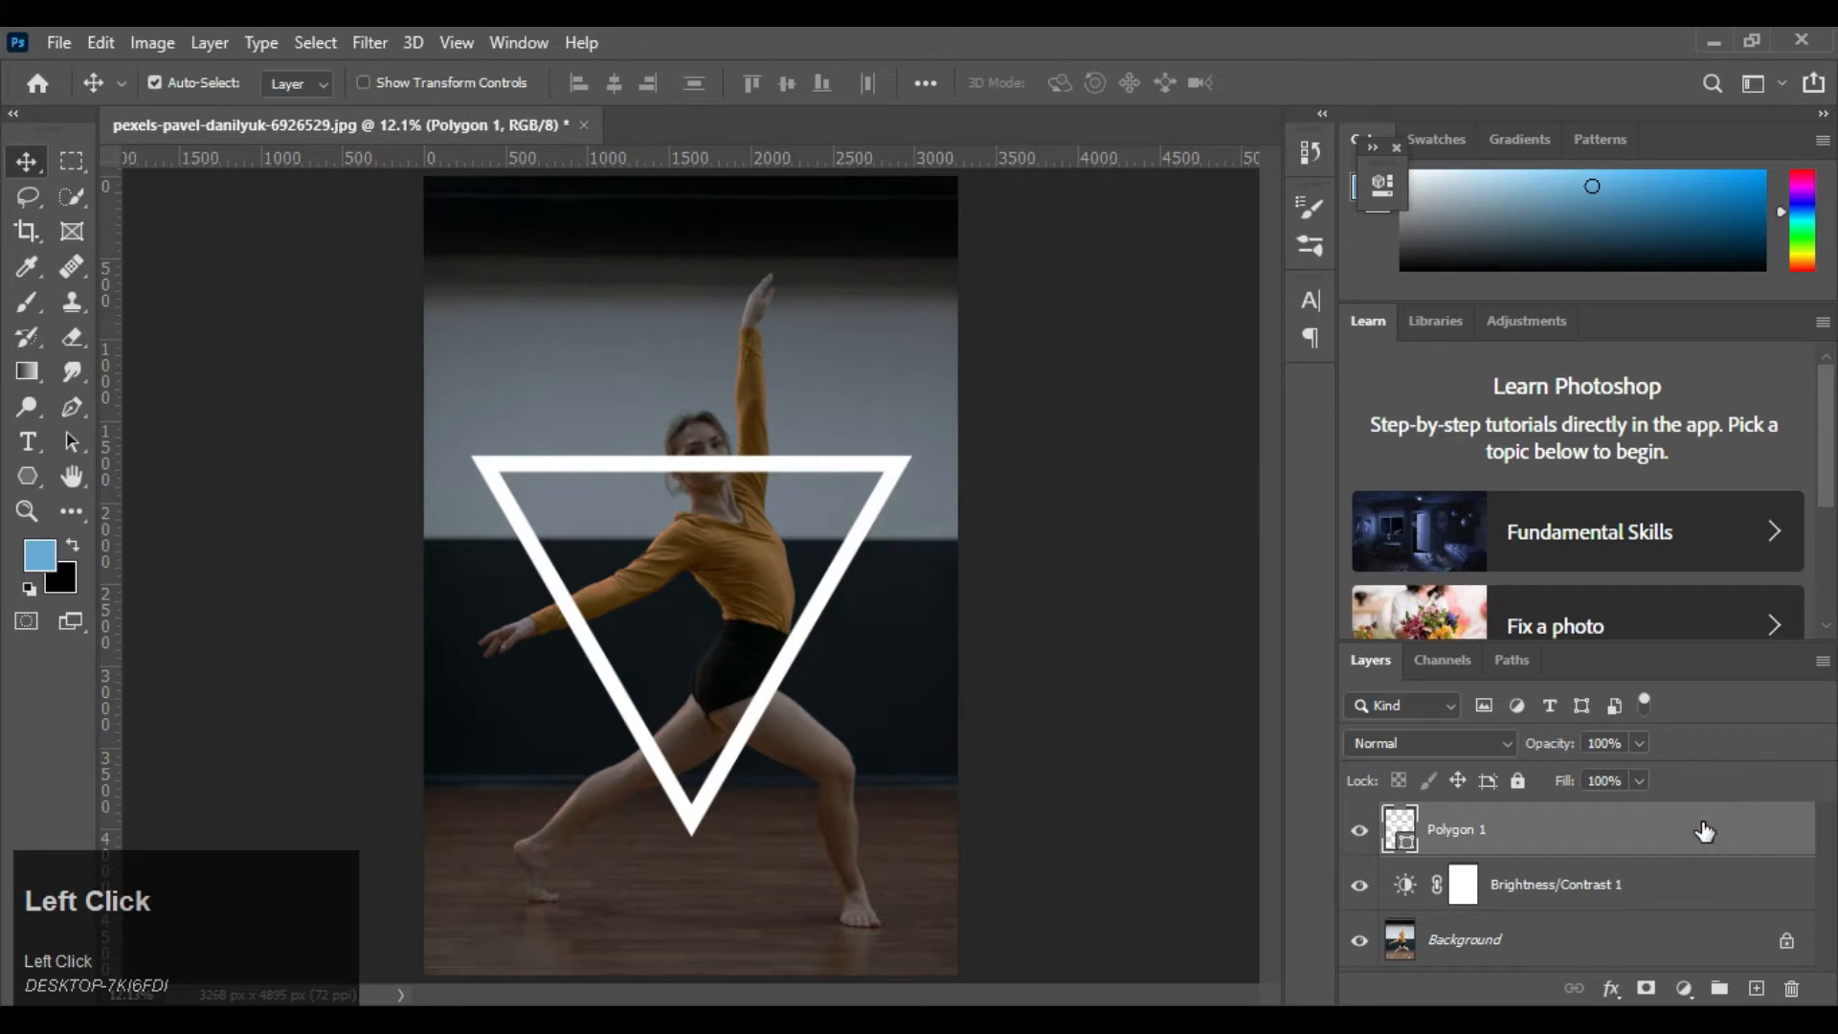
double_click(1705, 831)
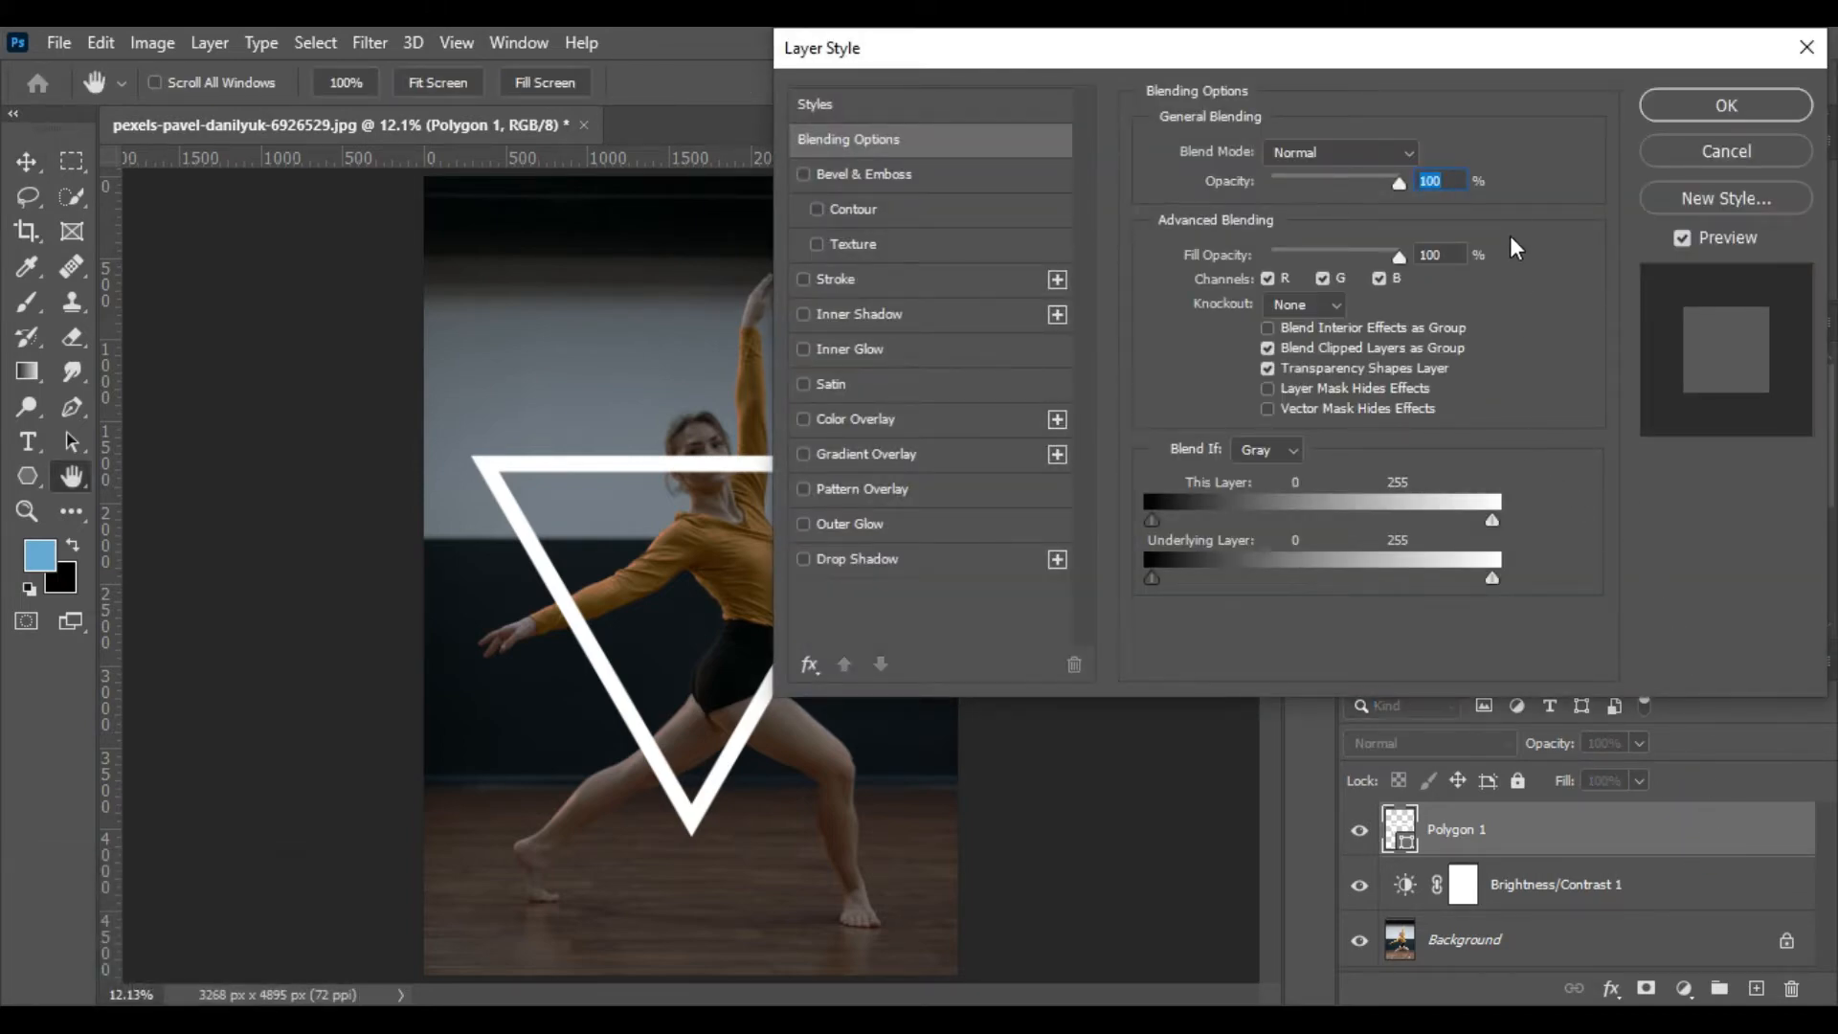
click(894, 523)
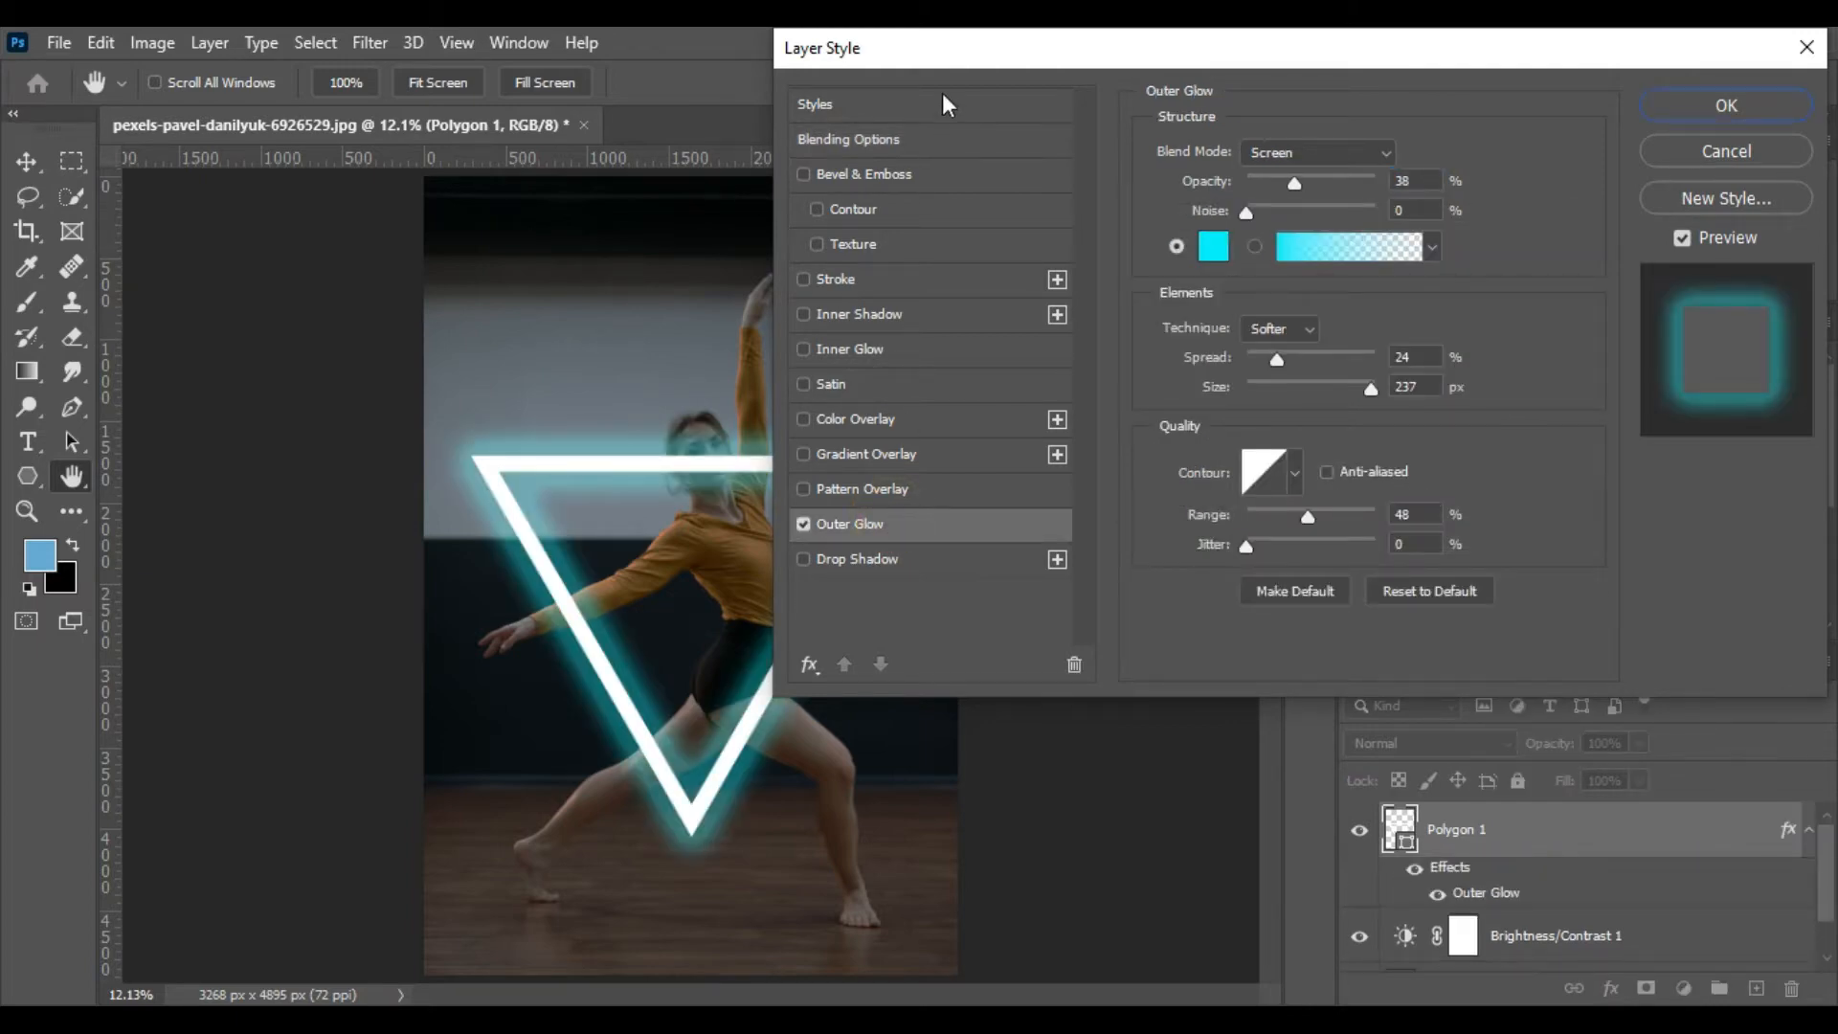
drag(1123, 52, 1026, 48)
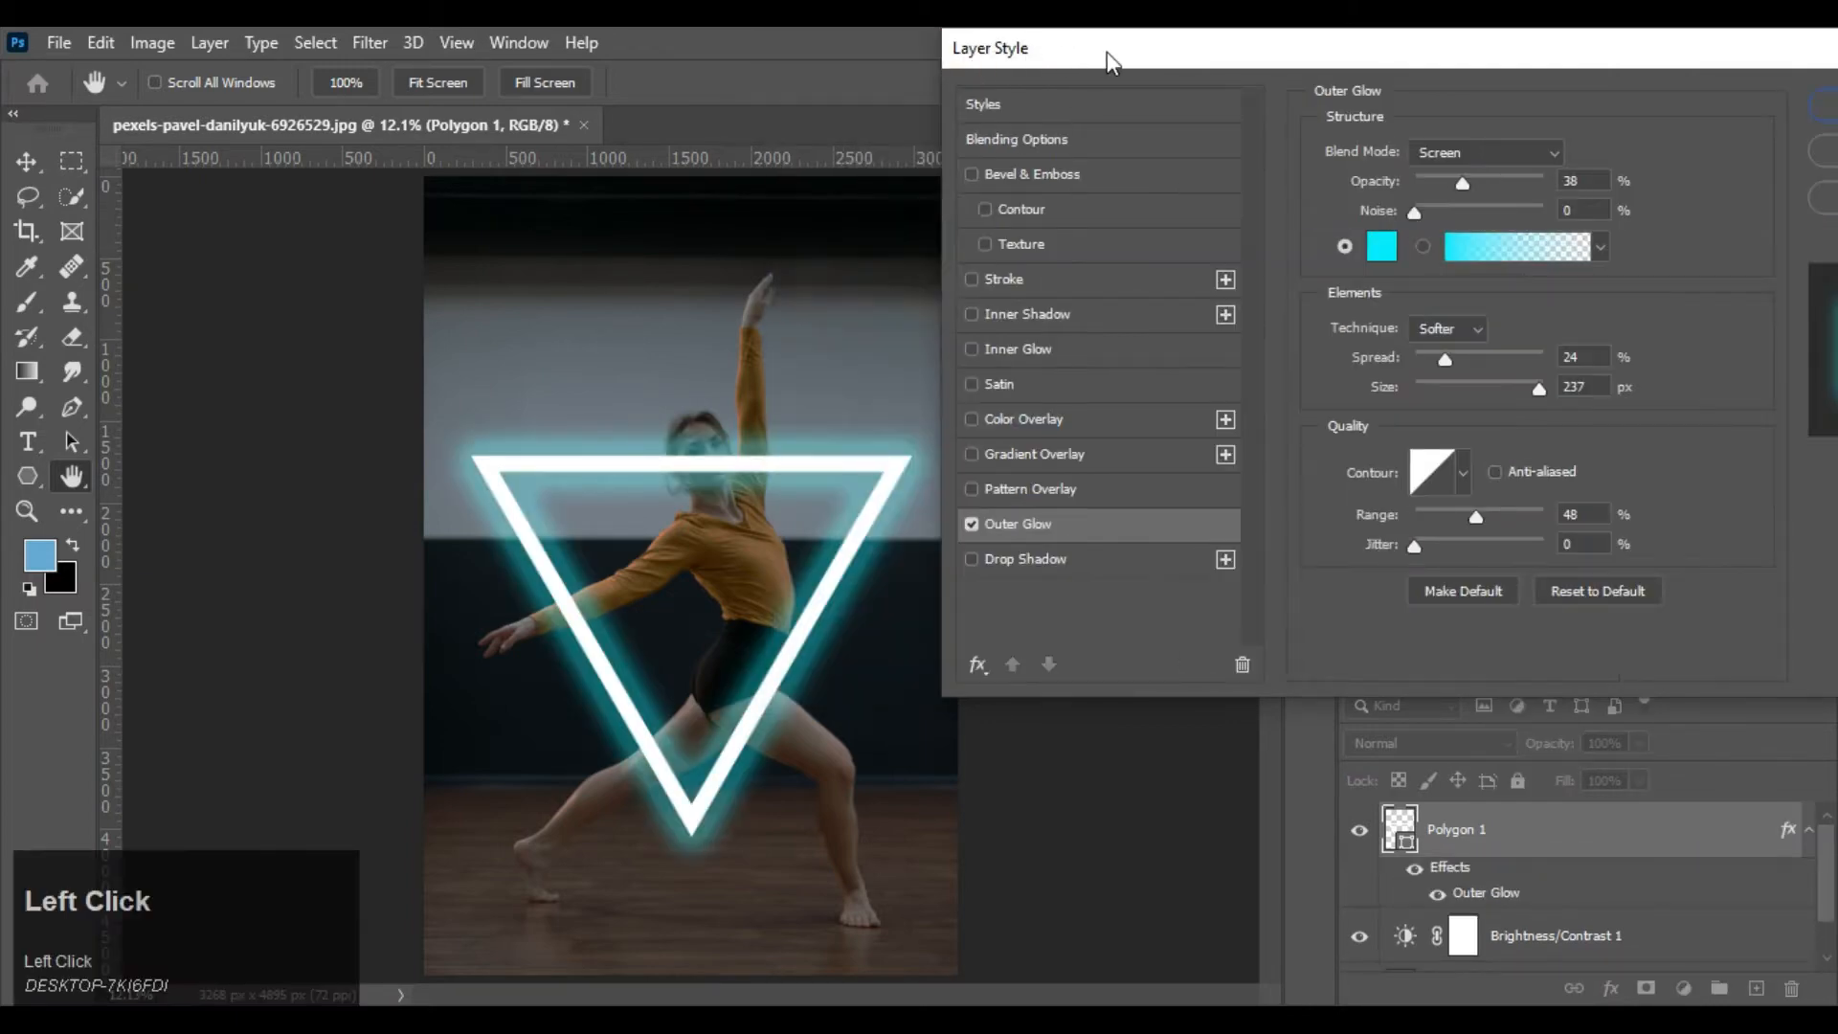
drag(1174, 60, 1209, 63)
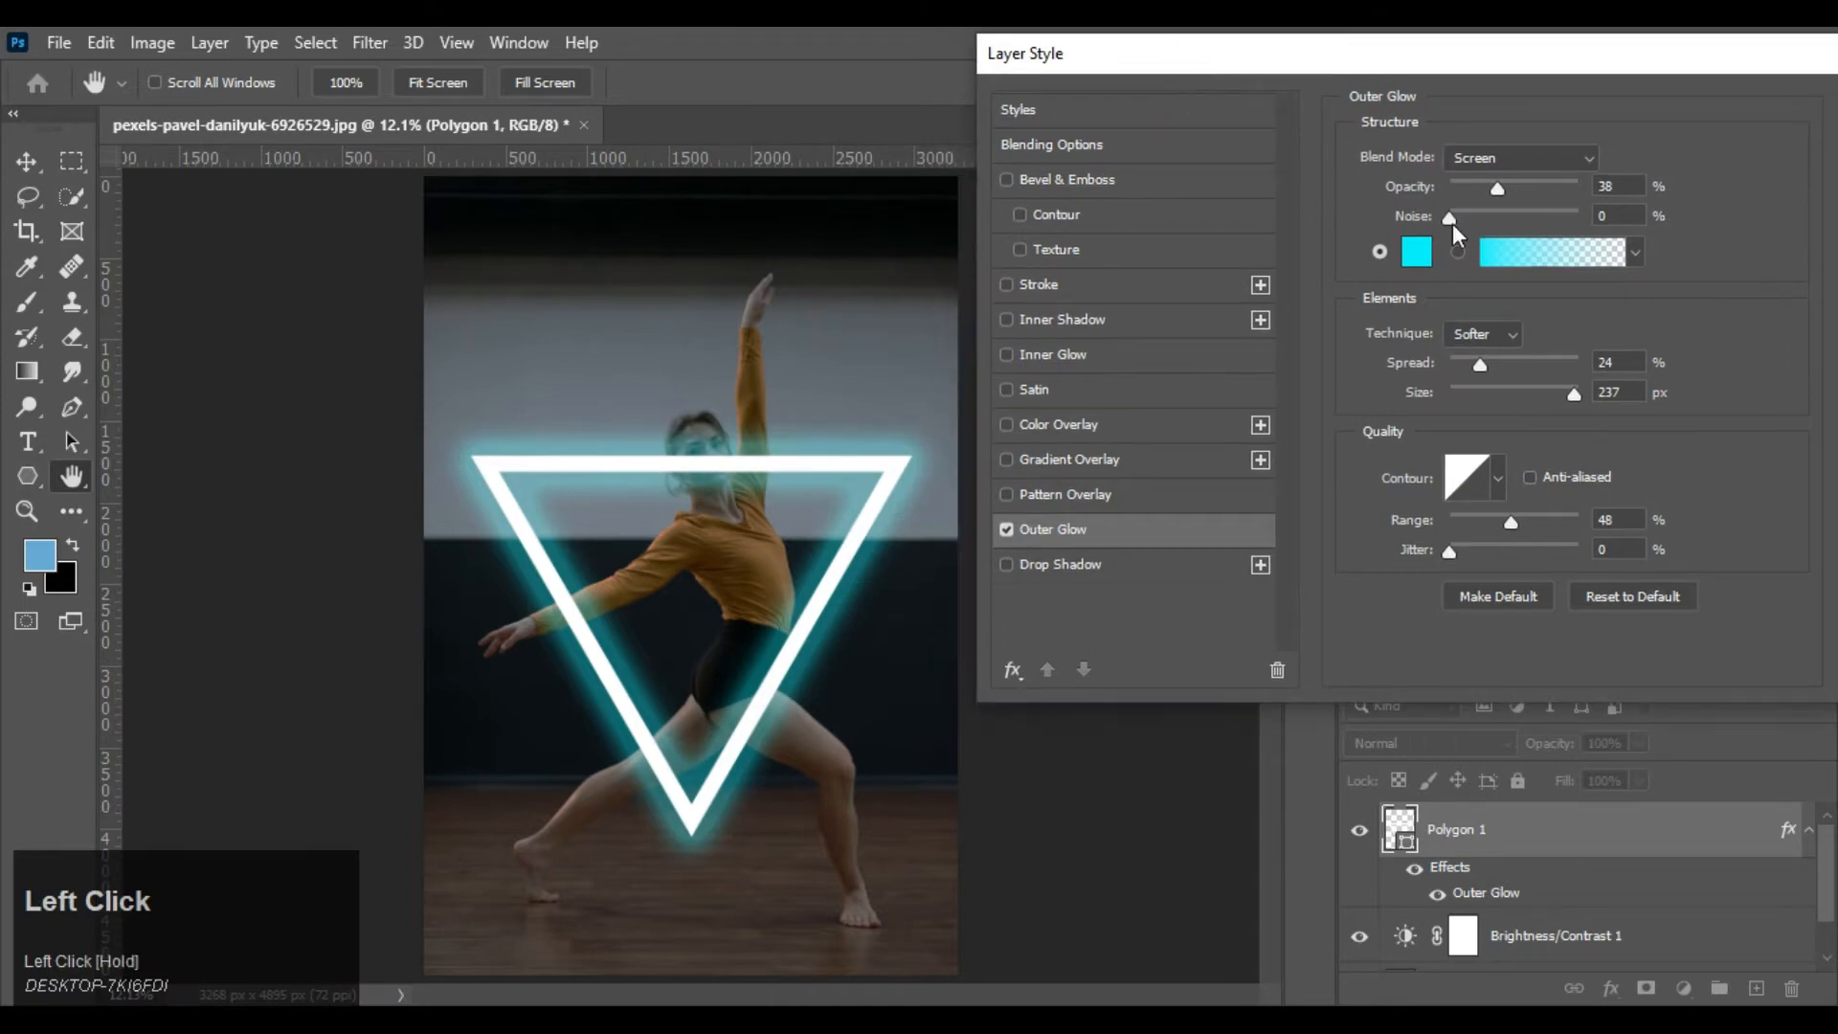
click(1501, 156)
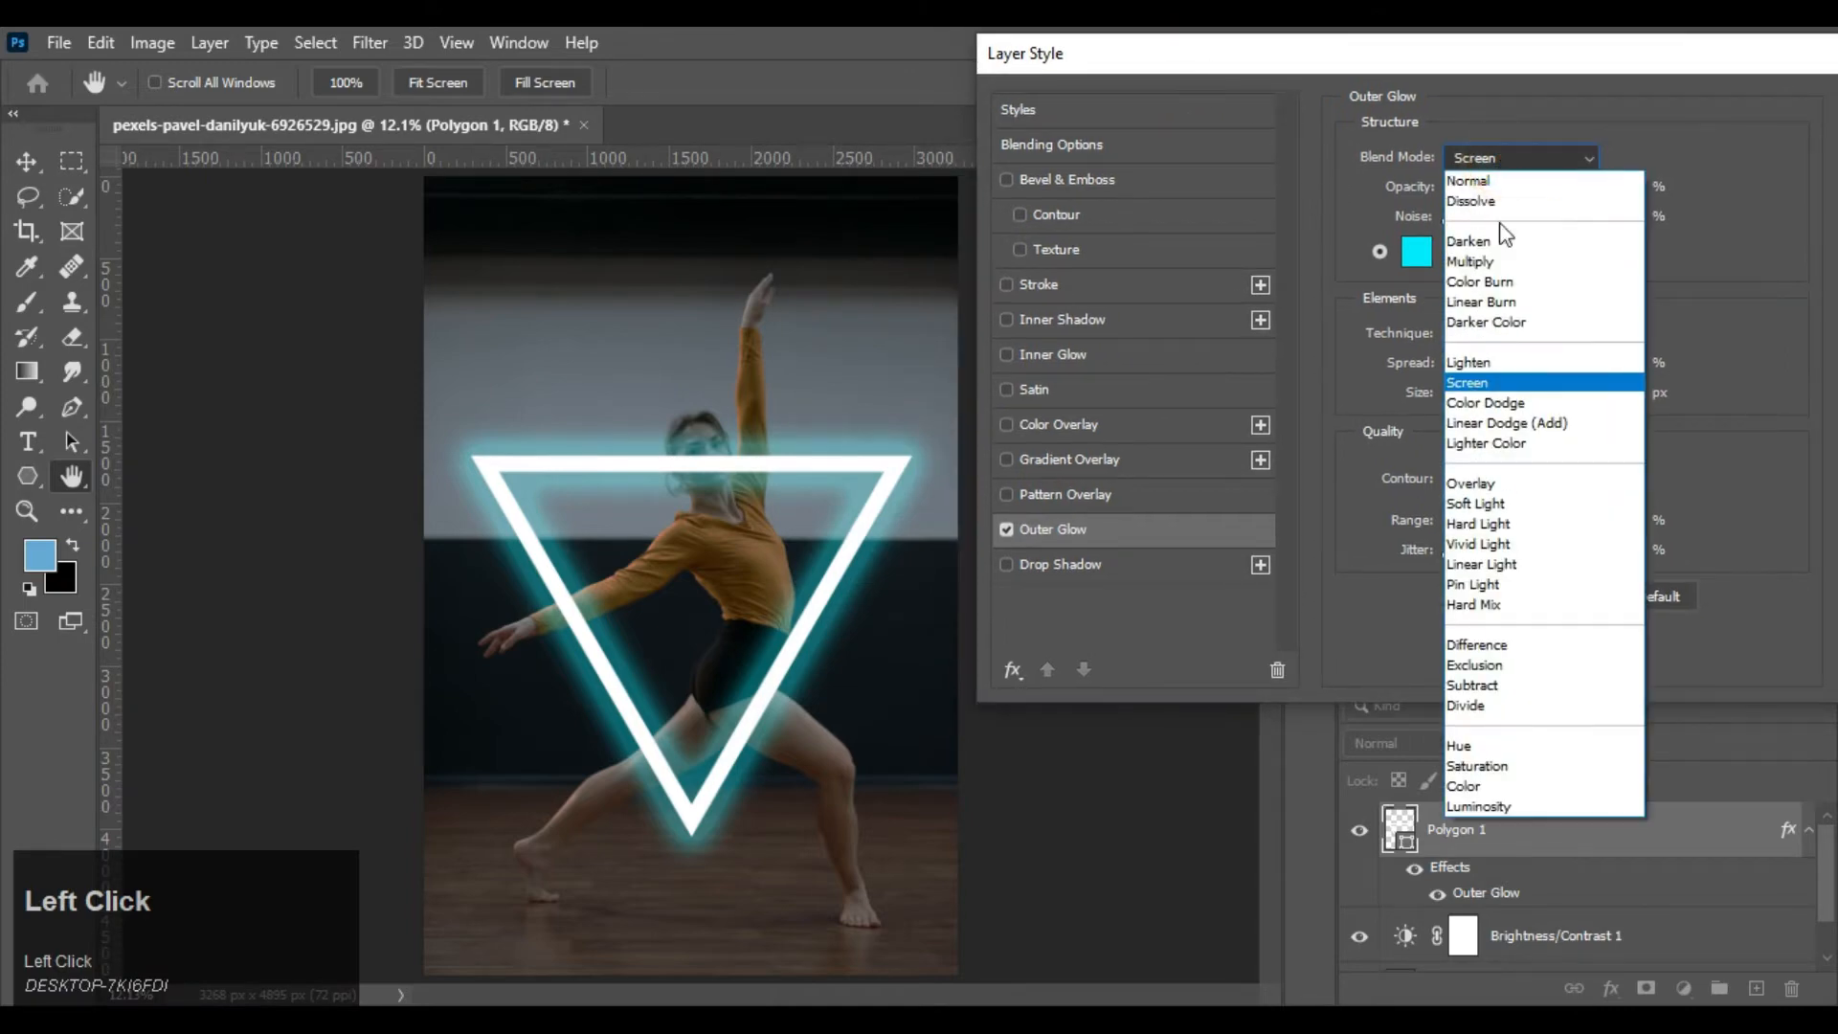
click(1479, 376)
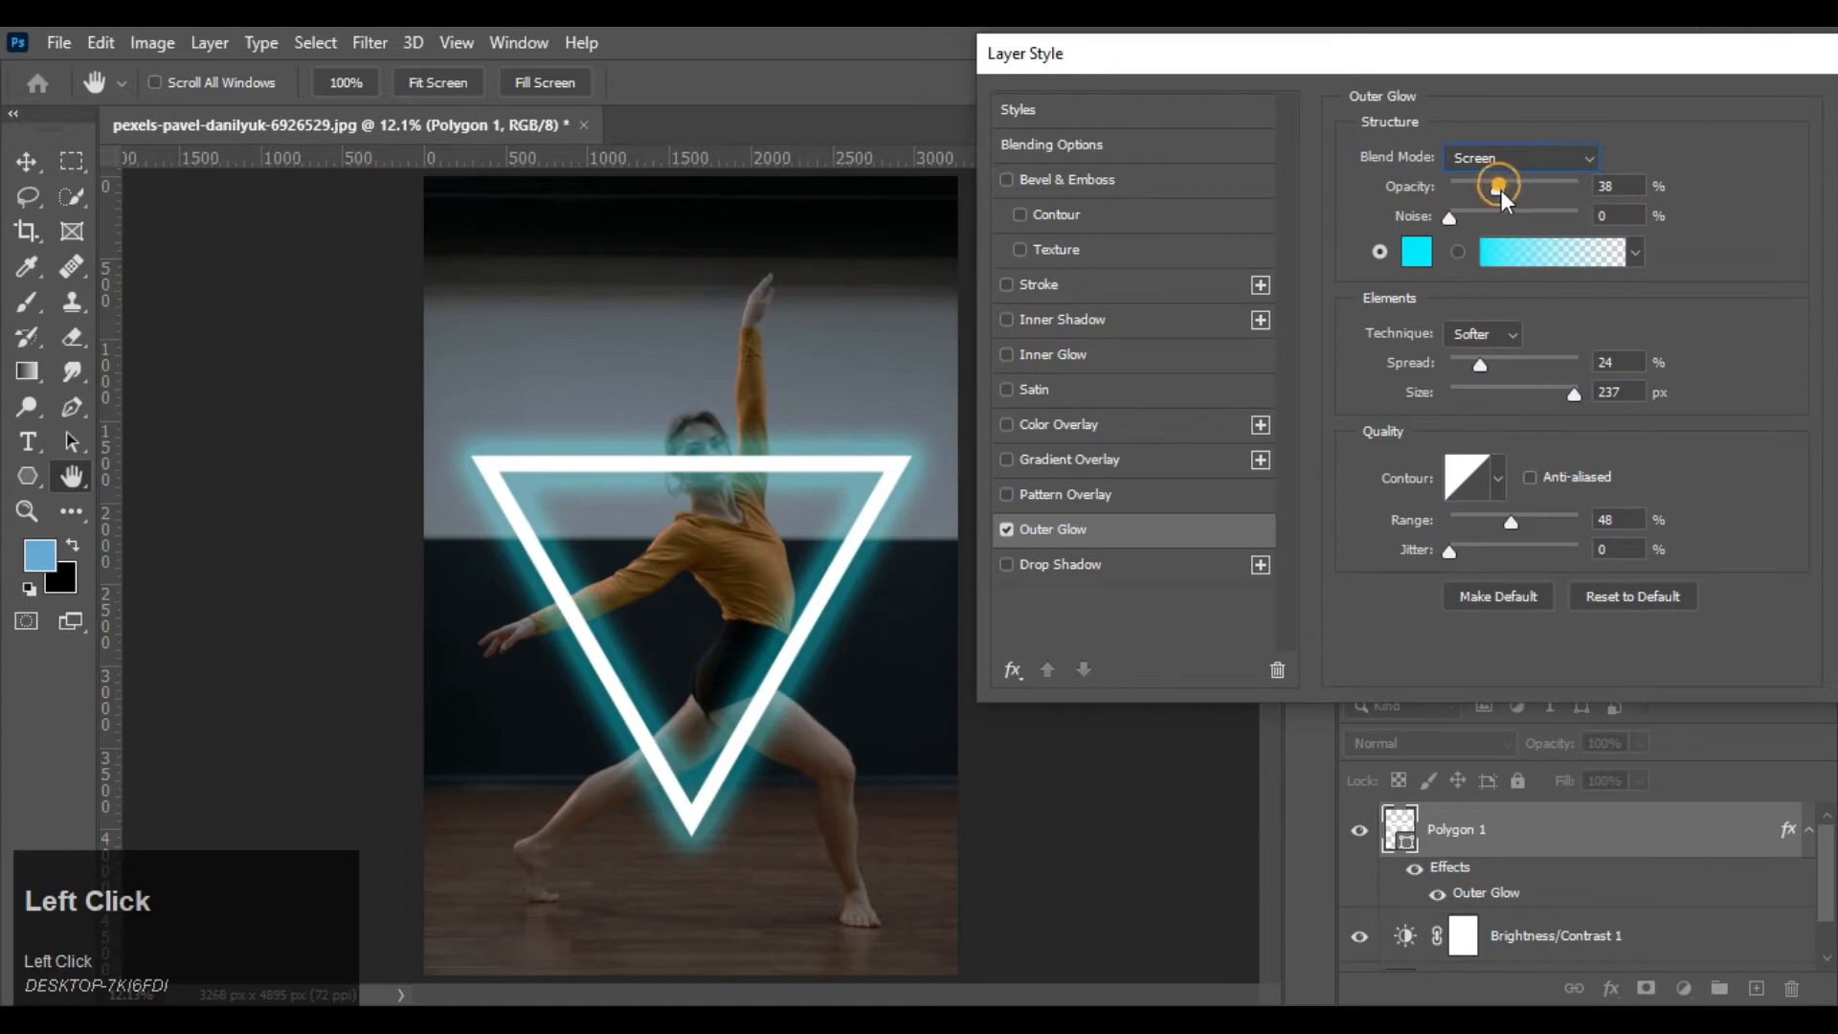
mouse_move(1527, 191)
mouse_down()
mouse_move(1559, 188)
mouse_move(1485, 200)
mouse_move(1510, 204)
mouse_up()
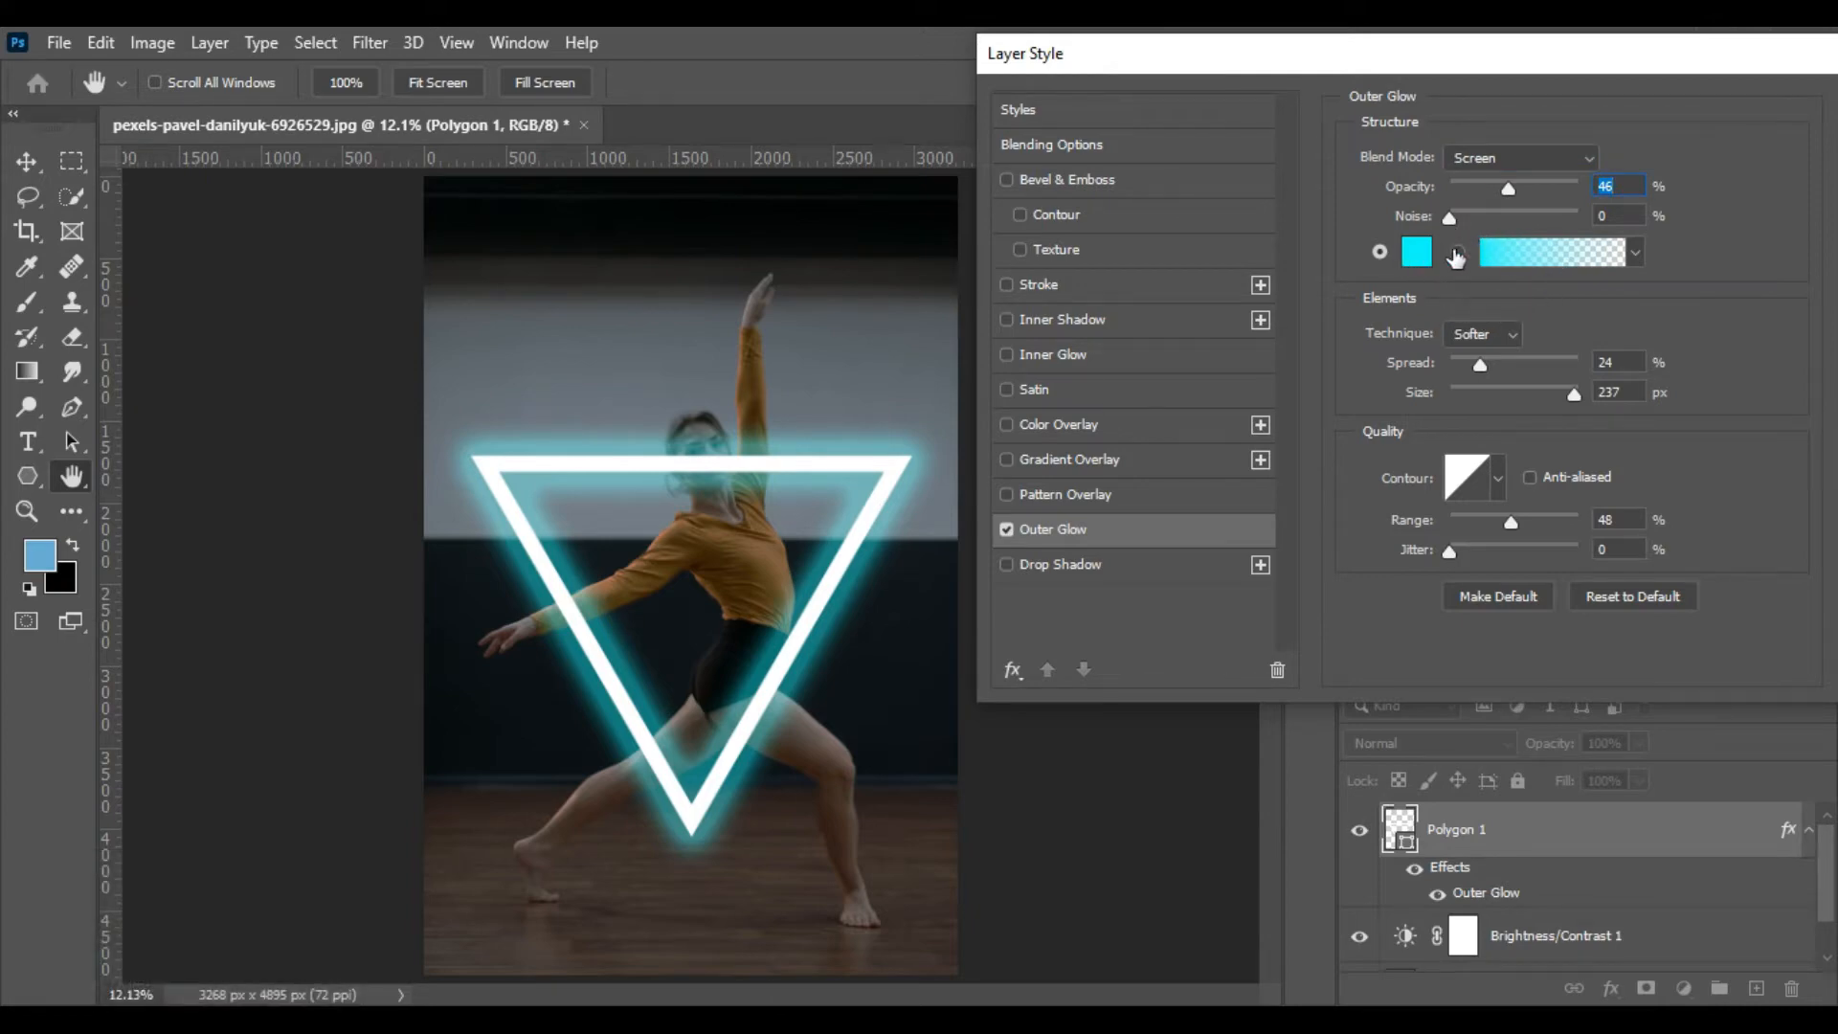
Change the outer glow colour to warm orange ffb540 and apply the layer style
click(1416, 251)
drag(1344, 318, 1369, 297)
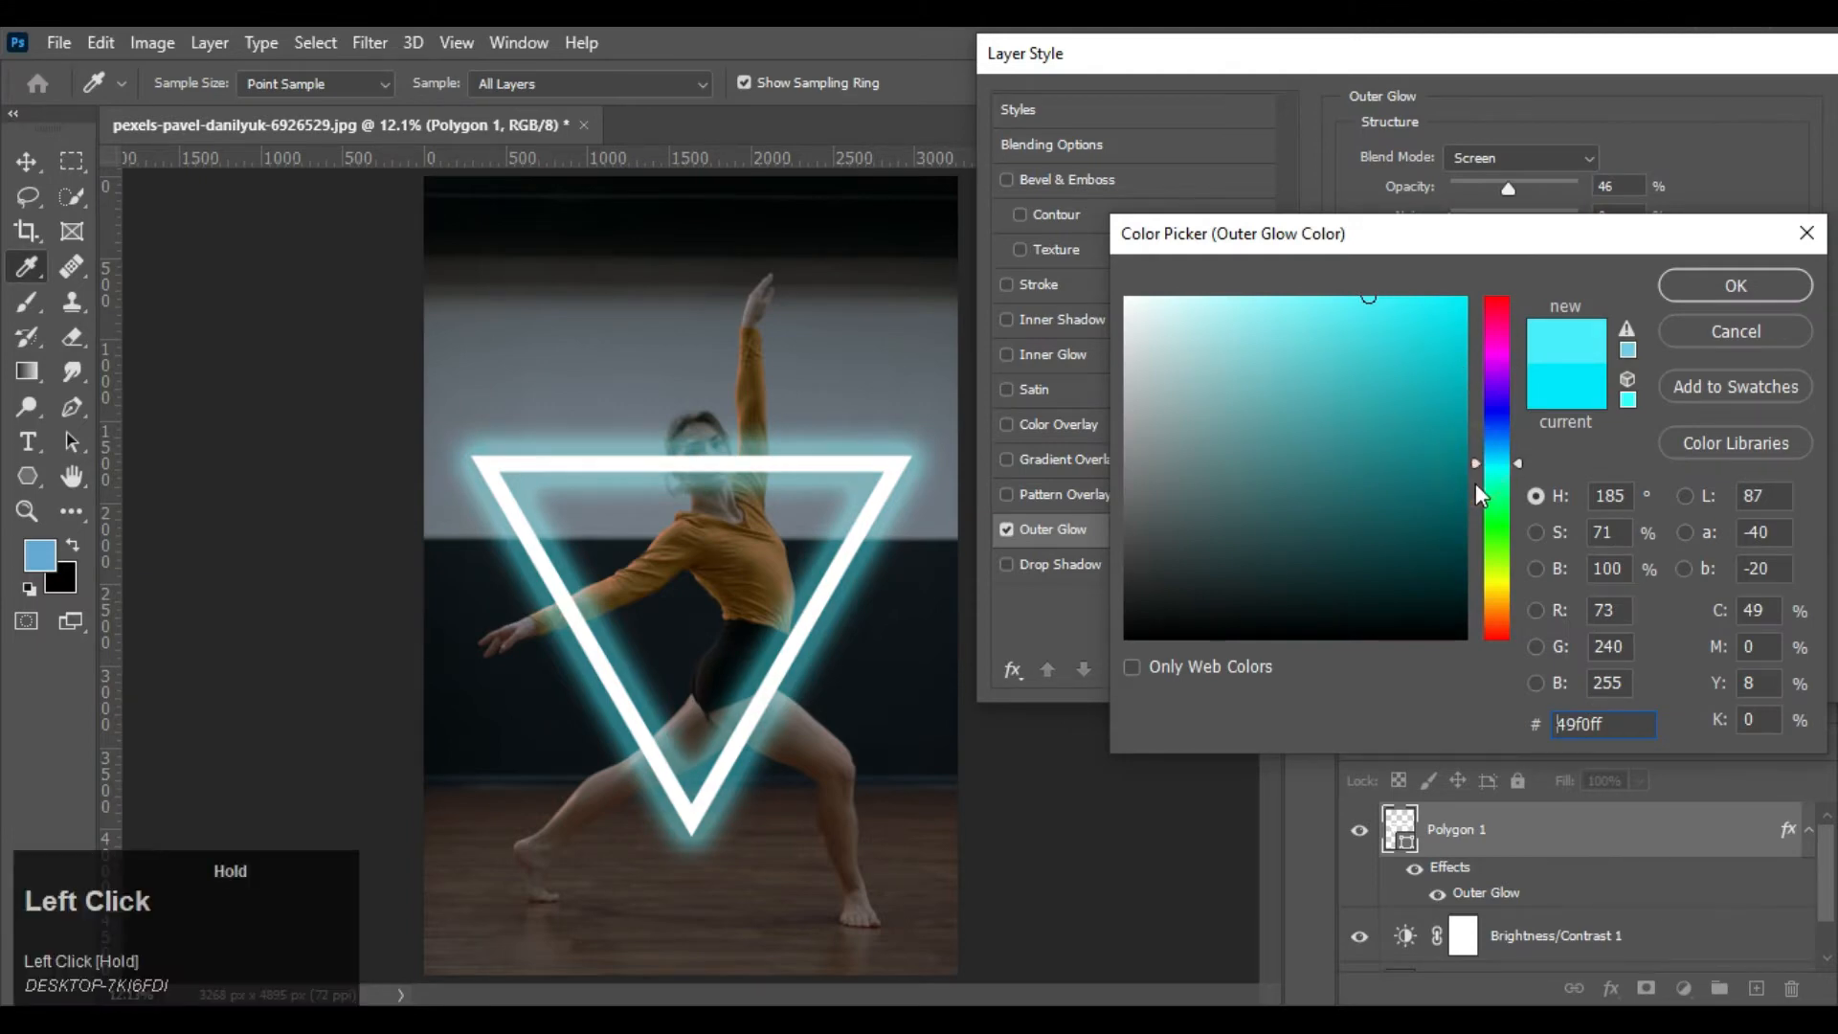
drag(1476, 484, 1461, 601)
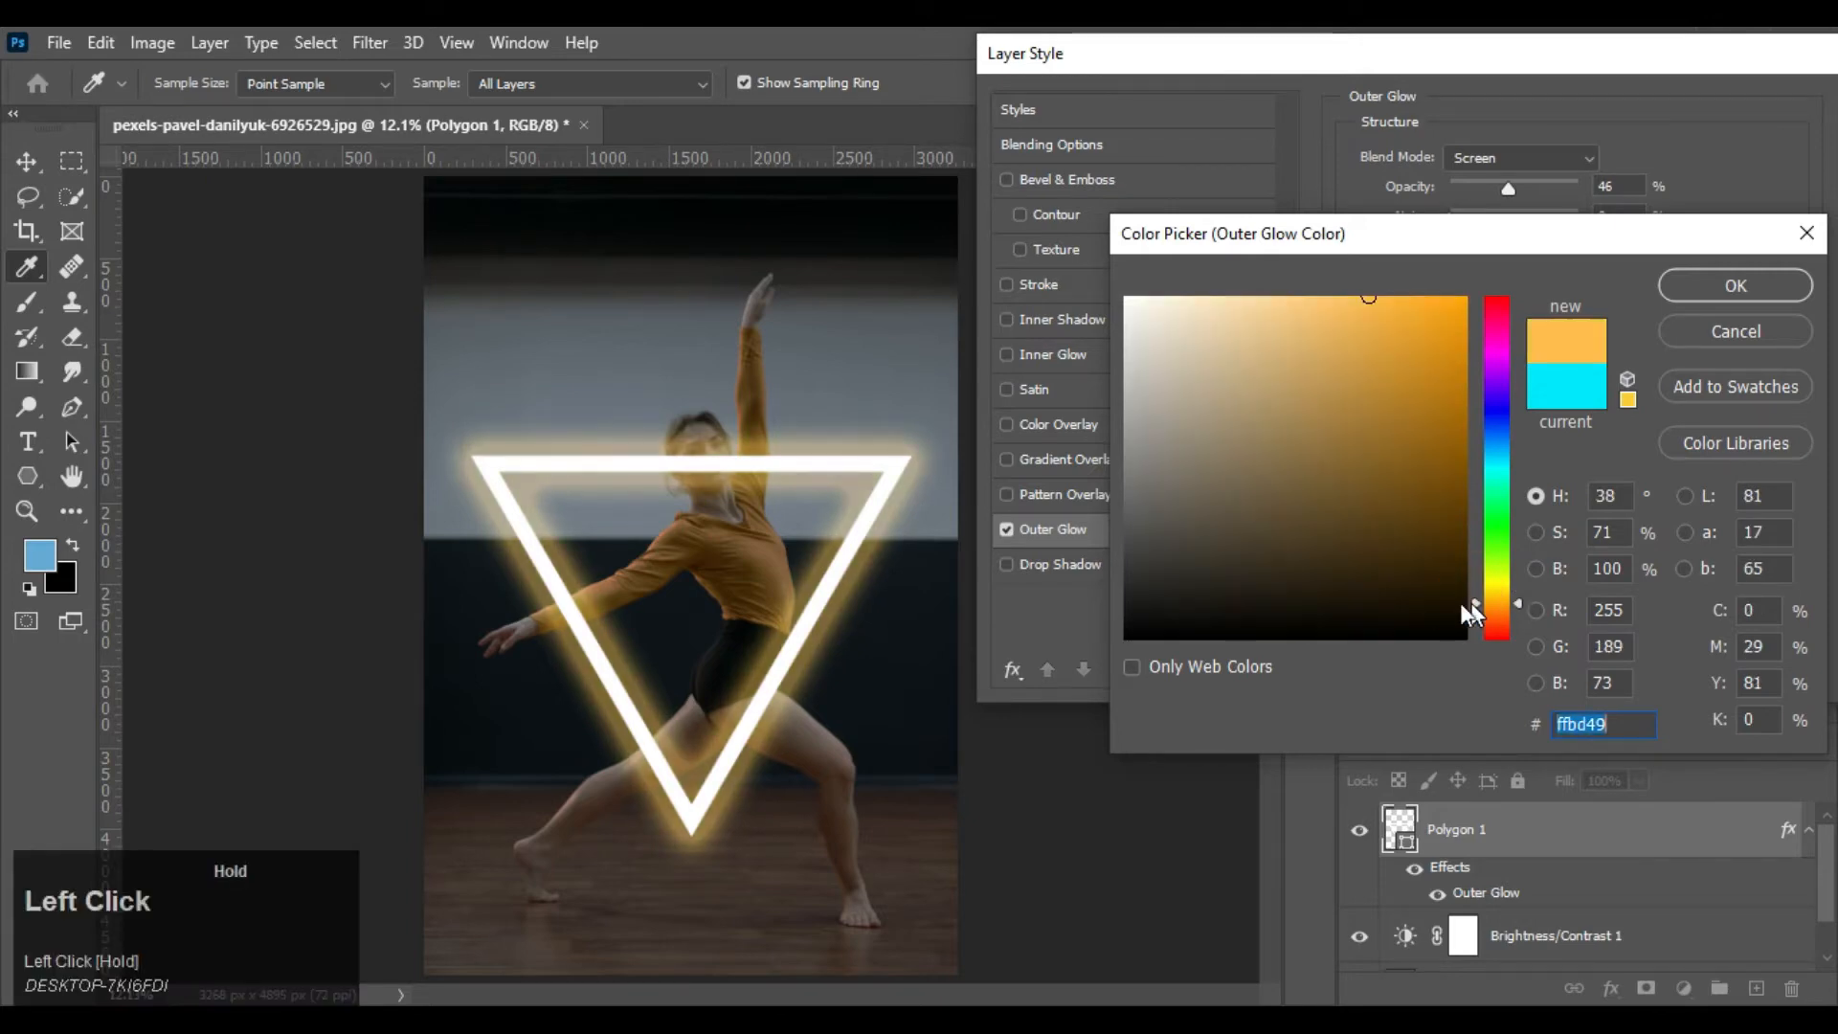
click(747, 561)
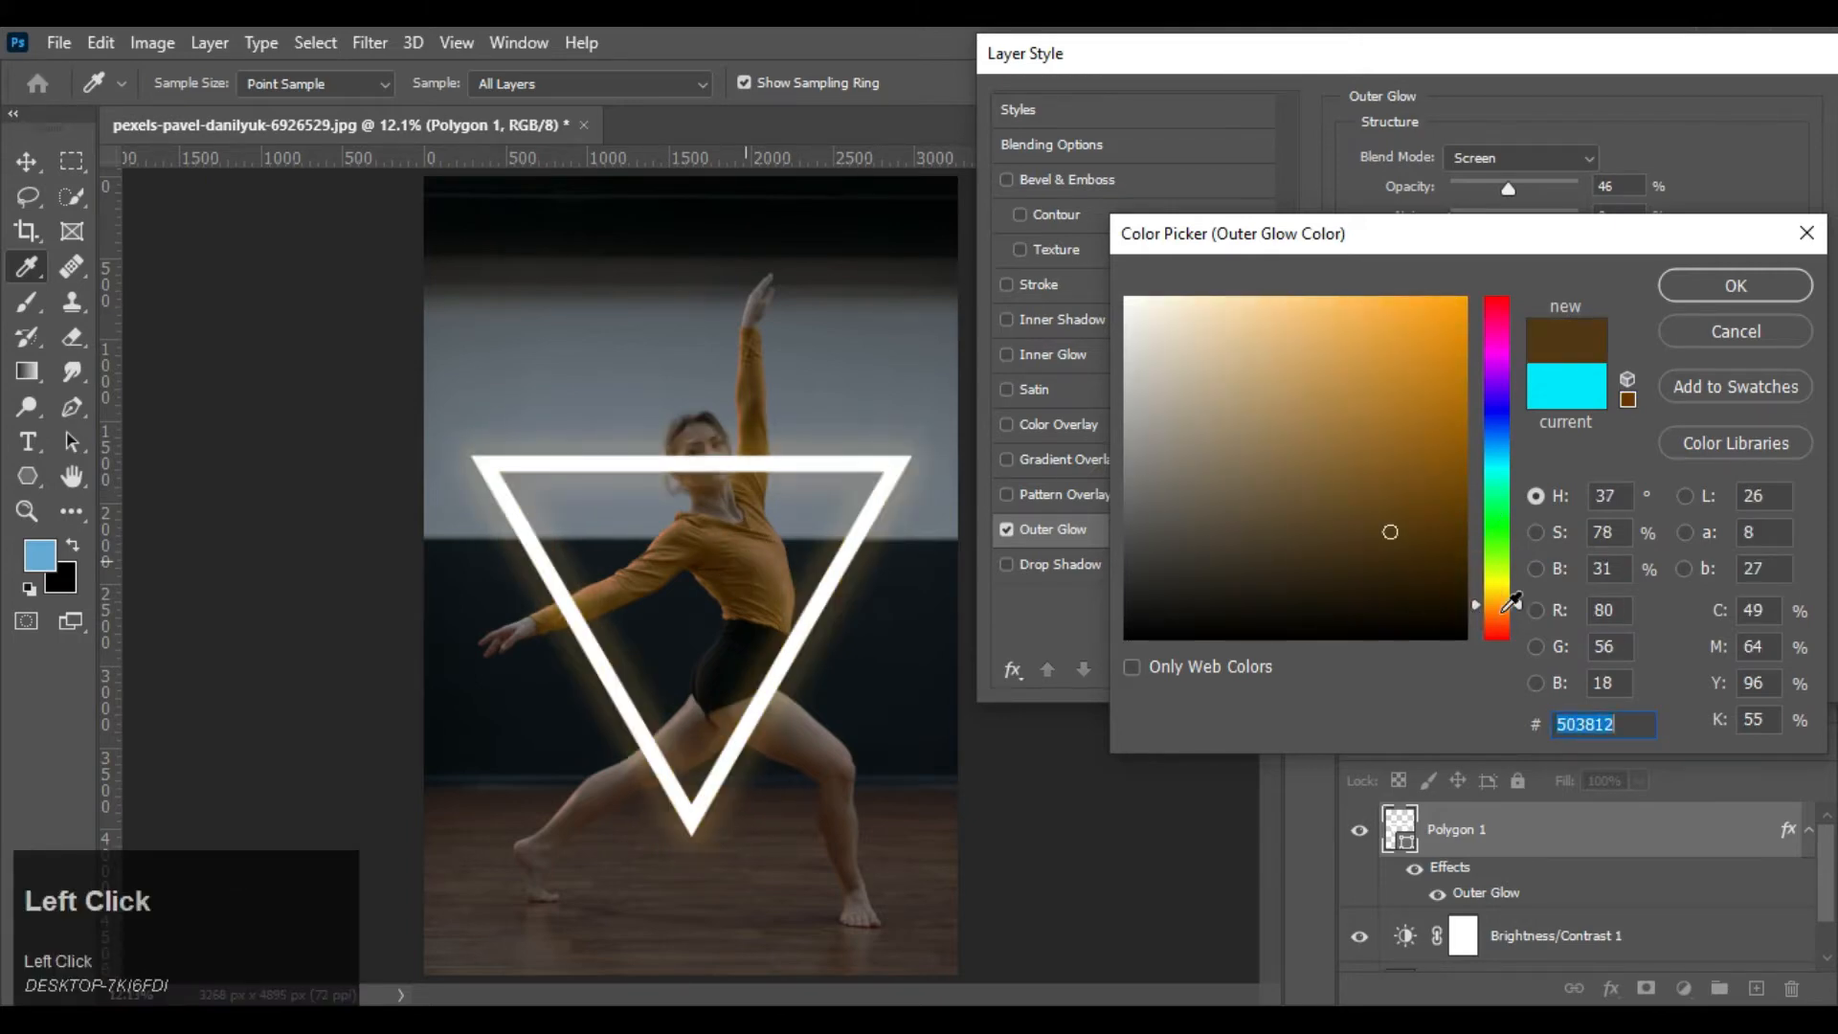
click(1383, 292)
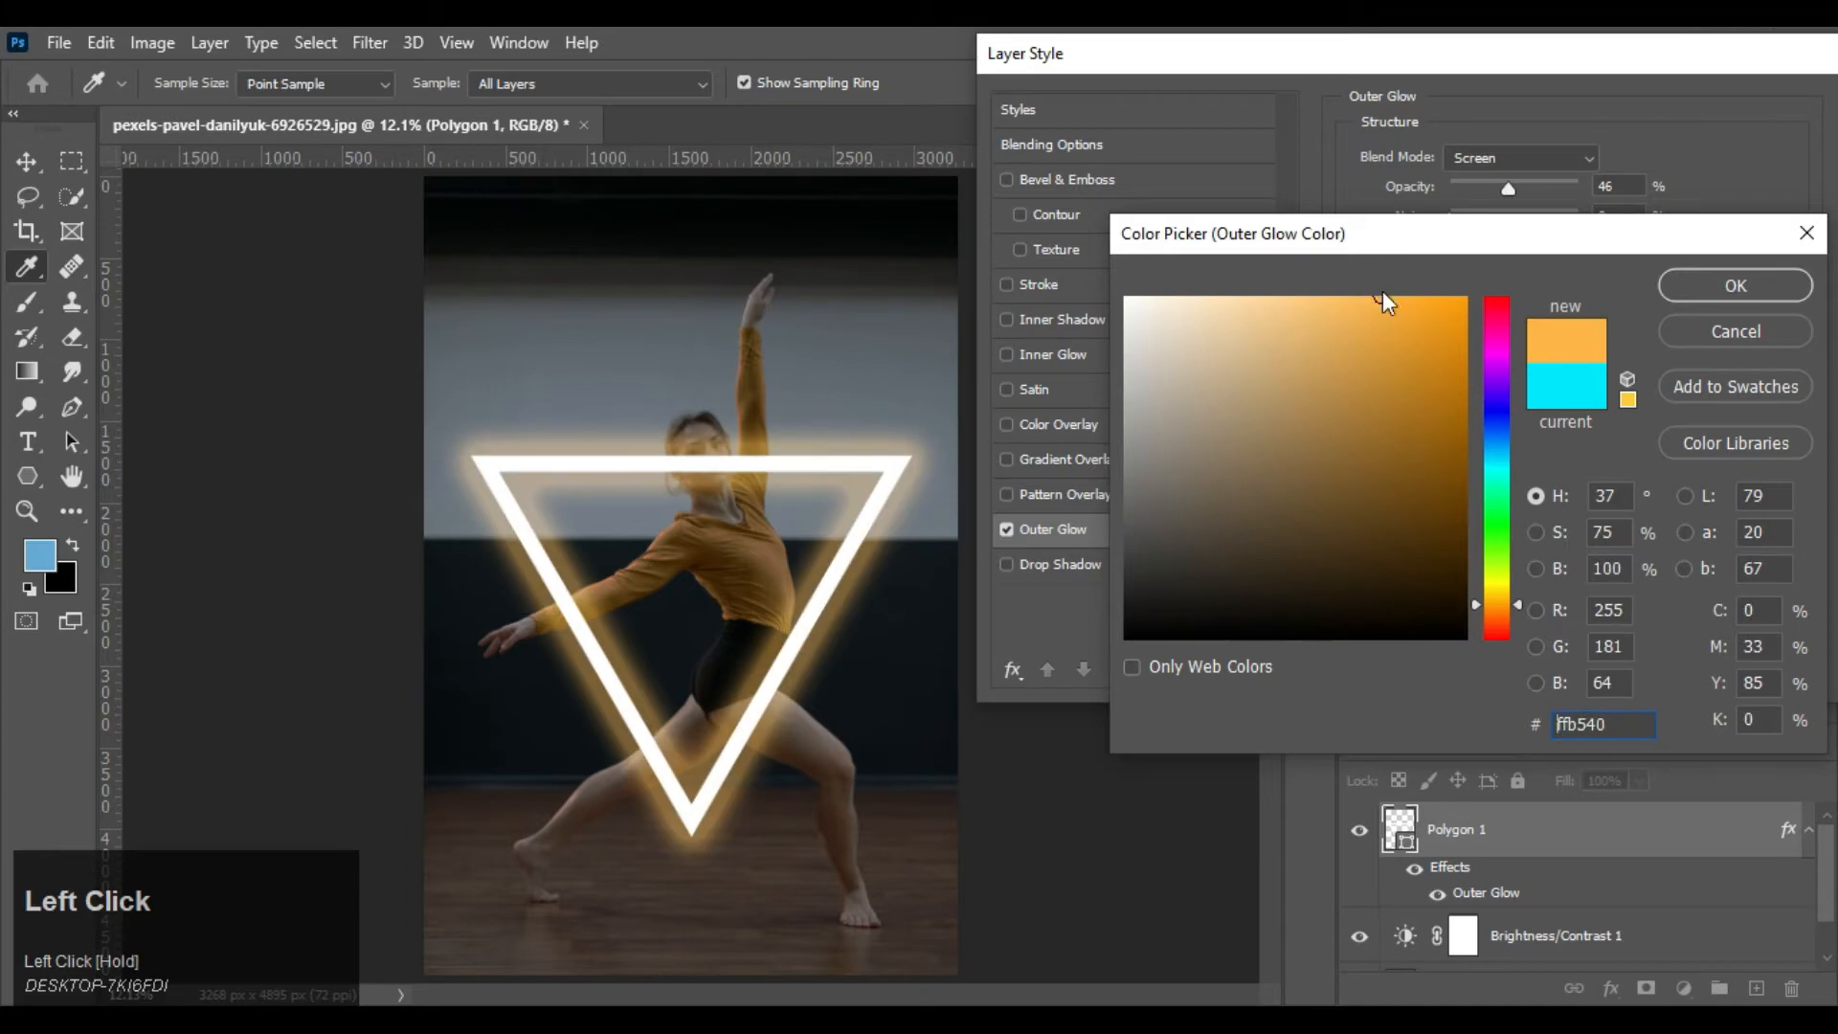
click(1737, 302)
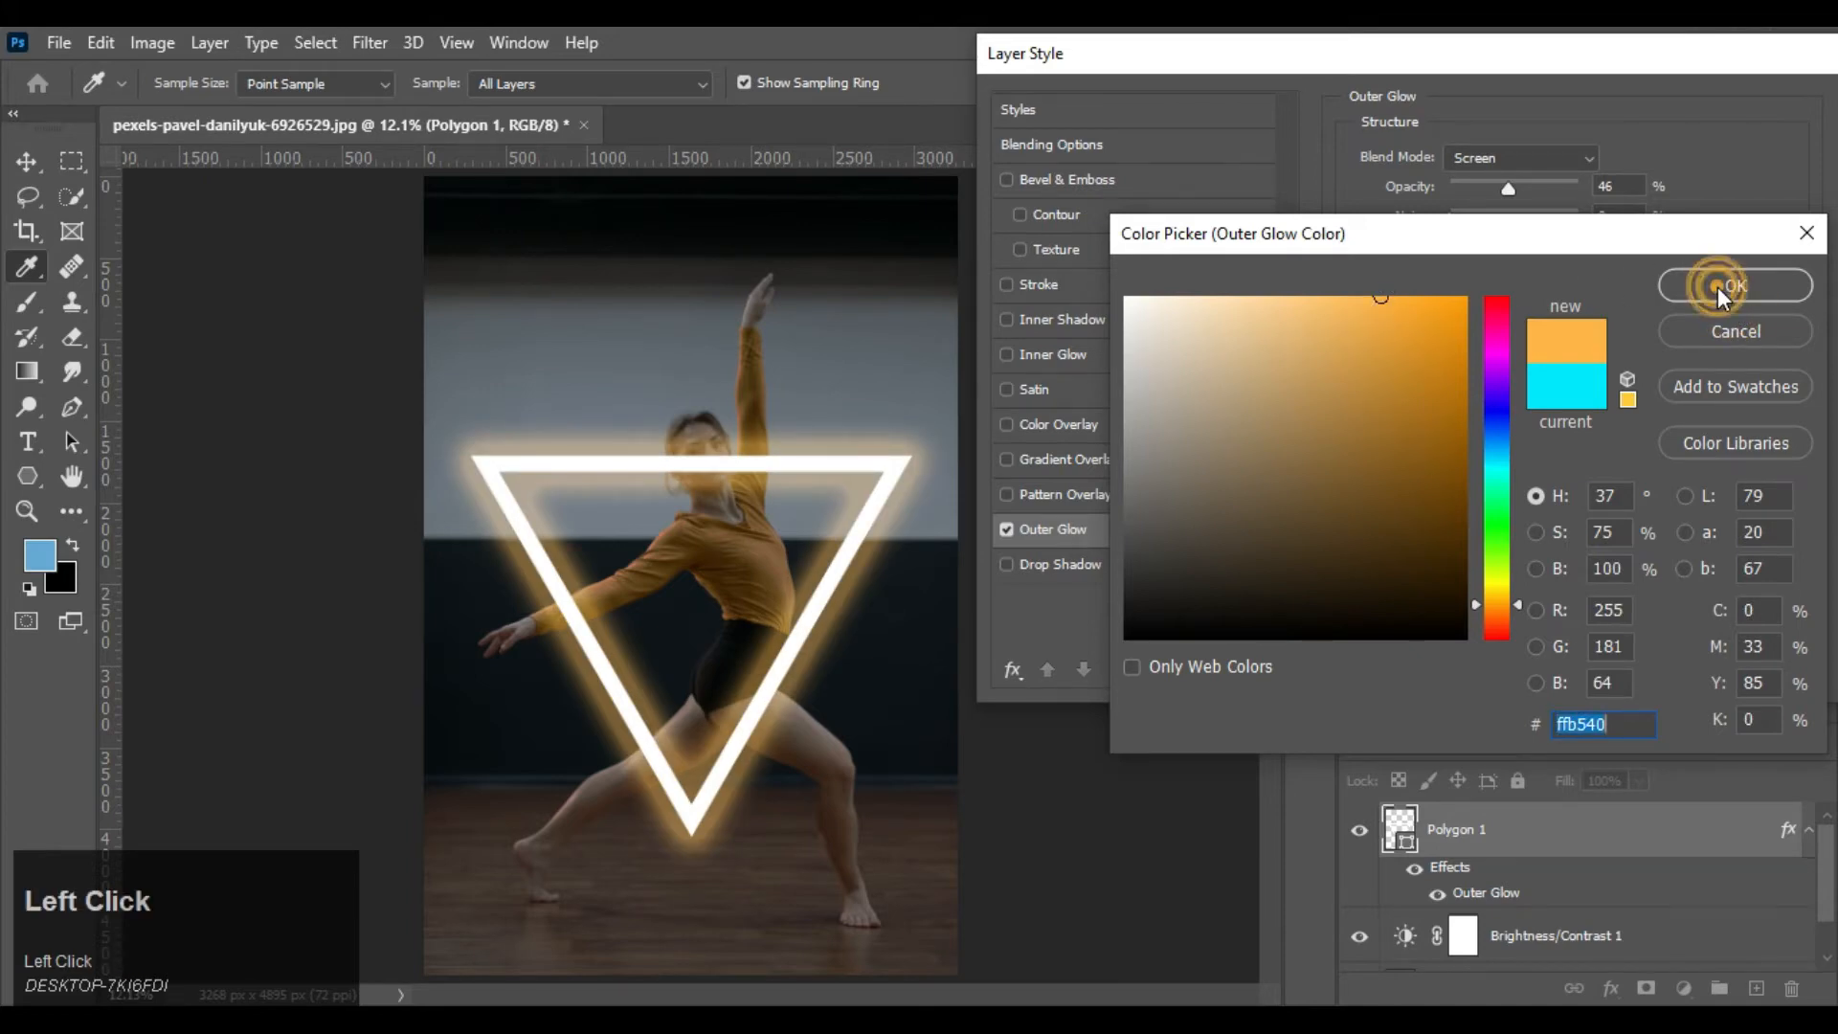
click(1718, 285)
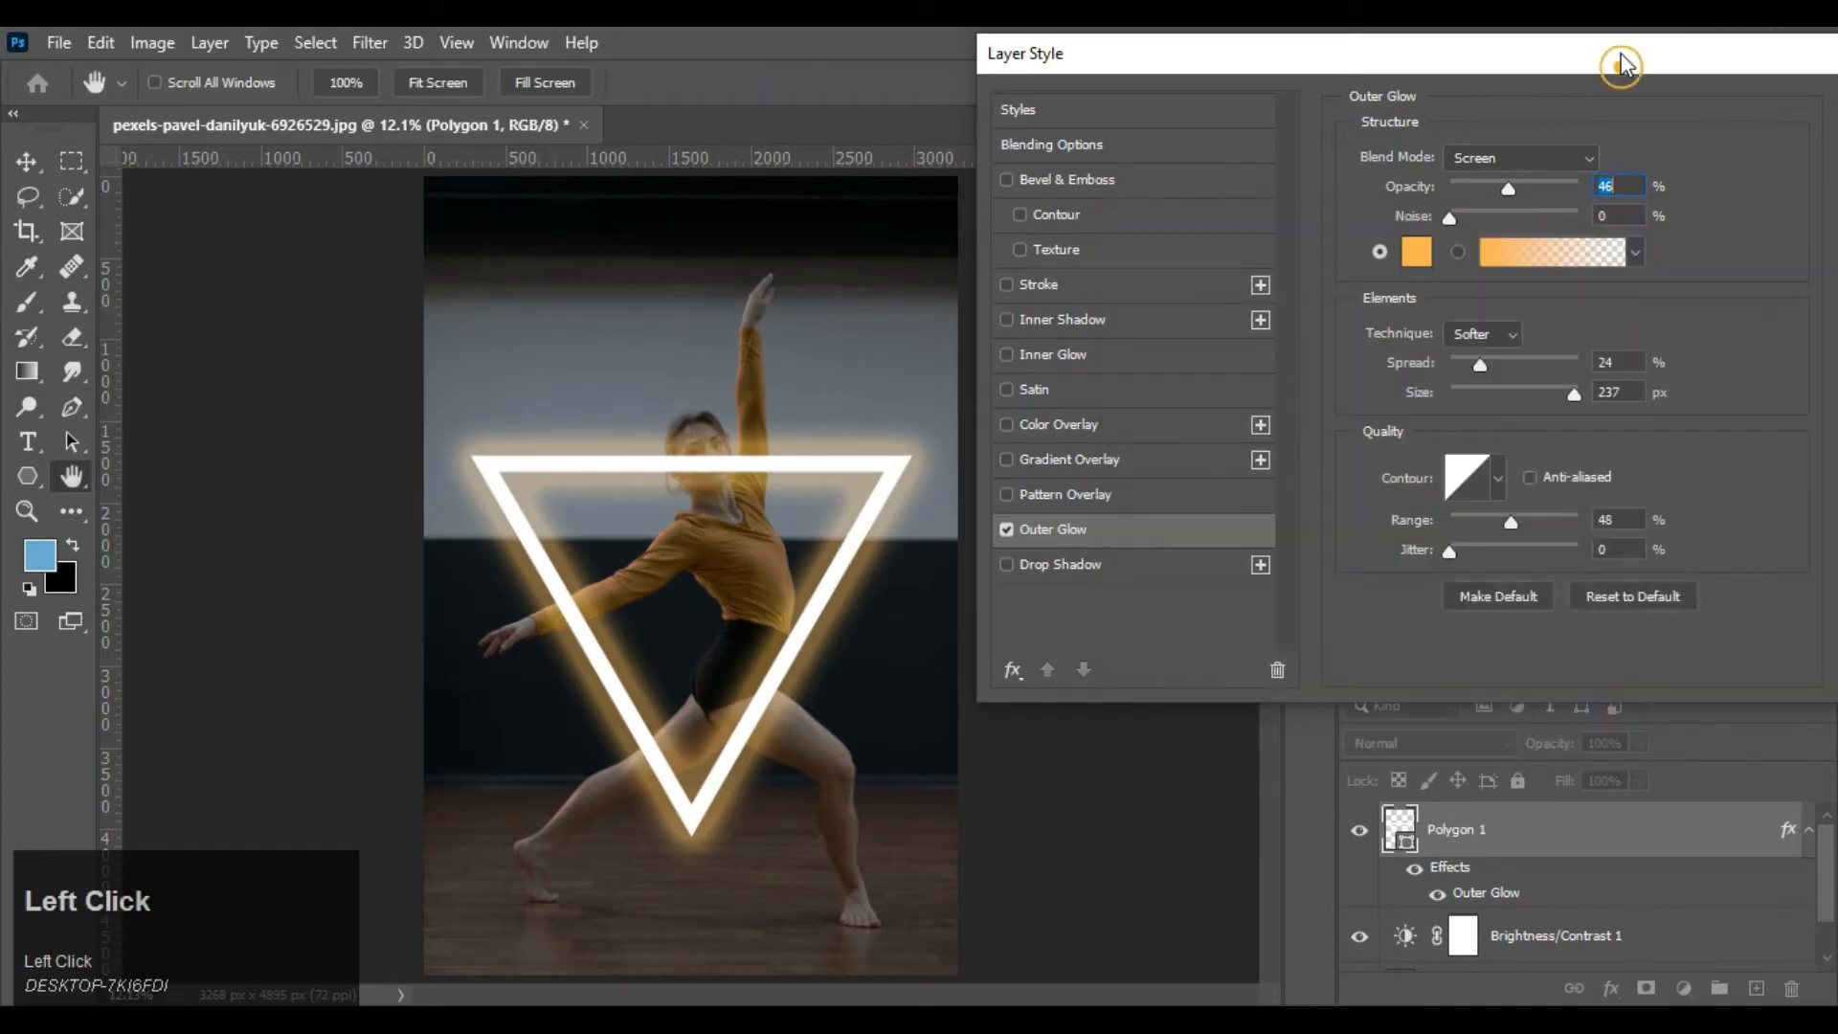
drag(1622, 57, 1502, 65)
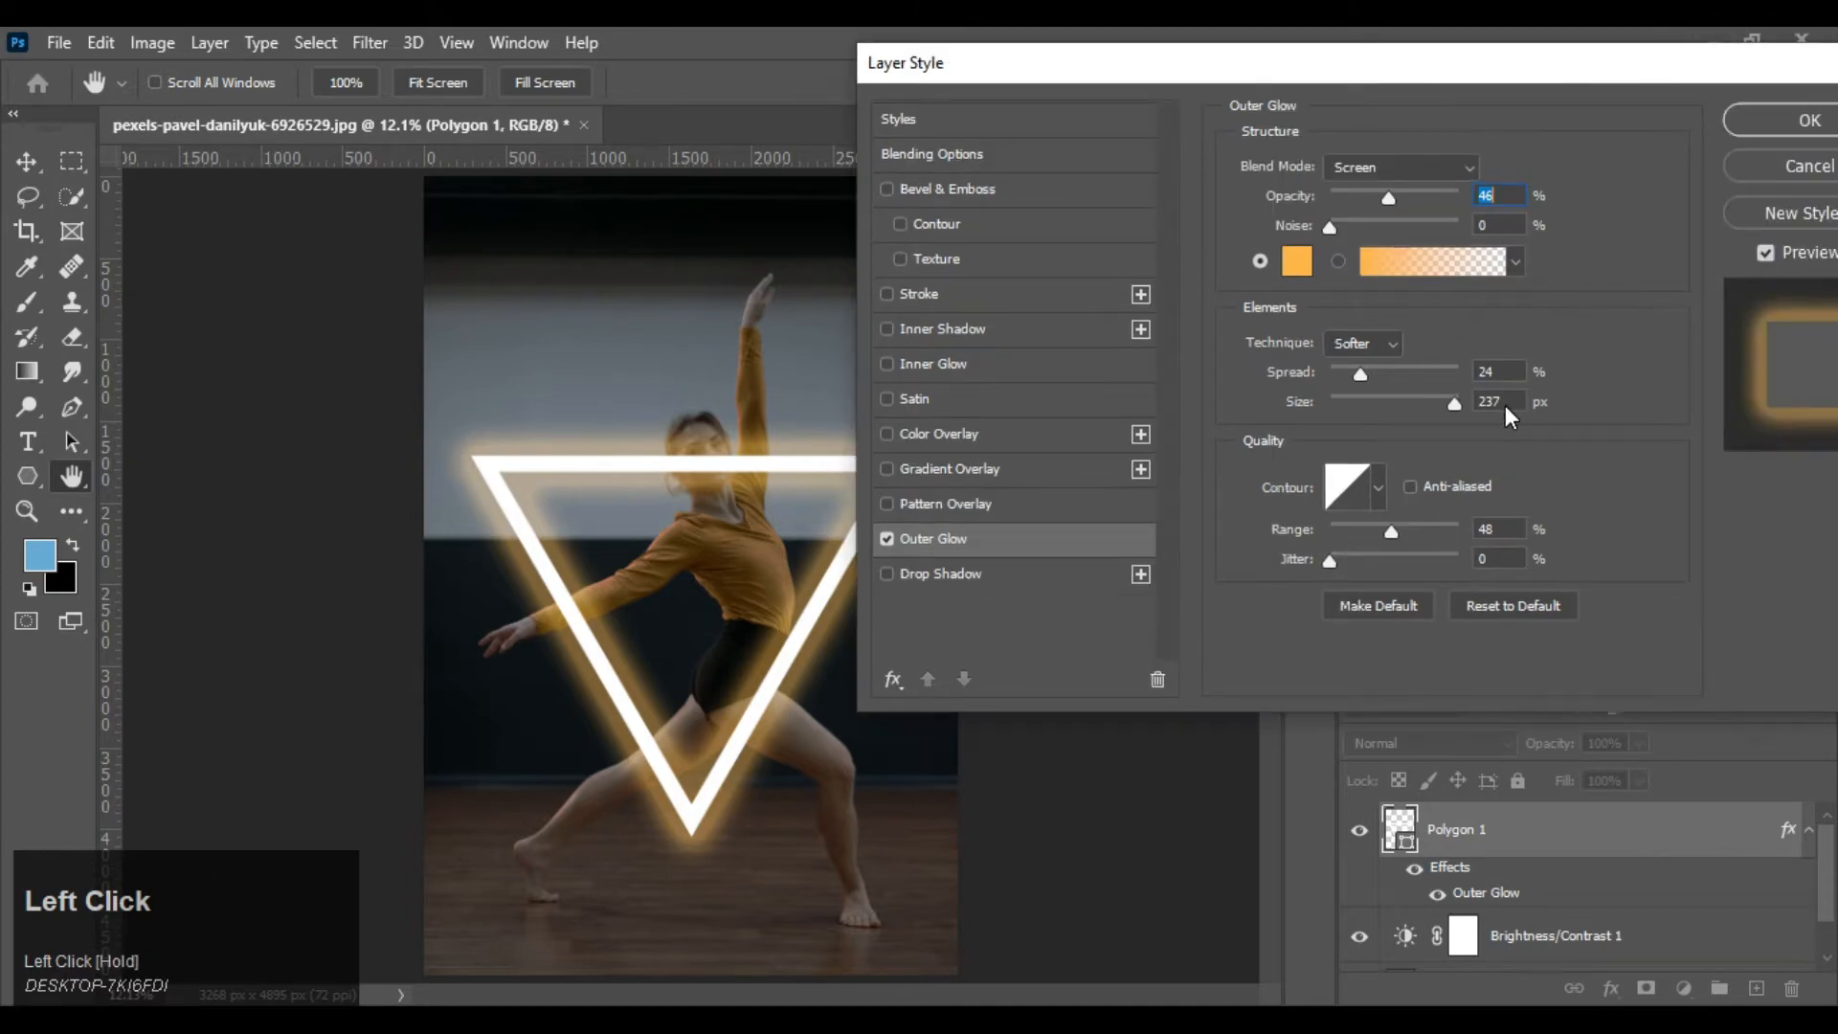
click(1771, 123)
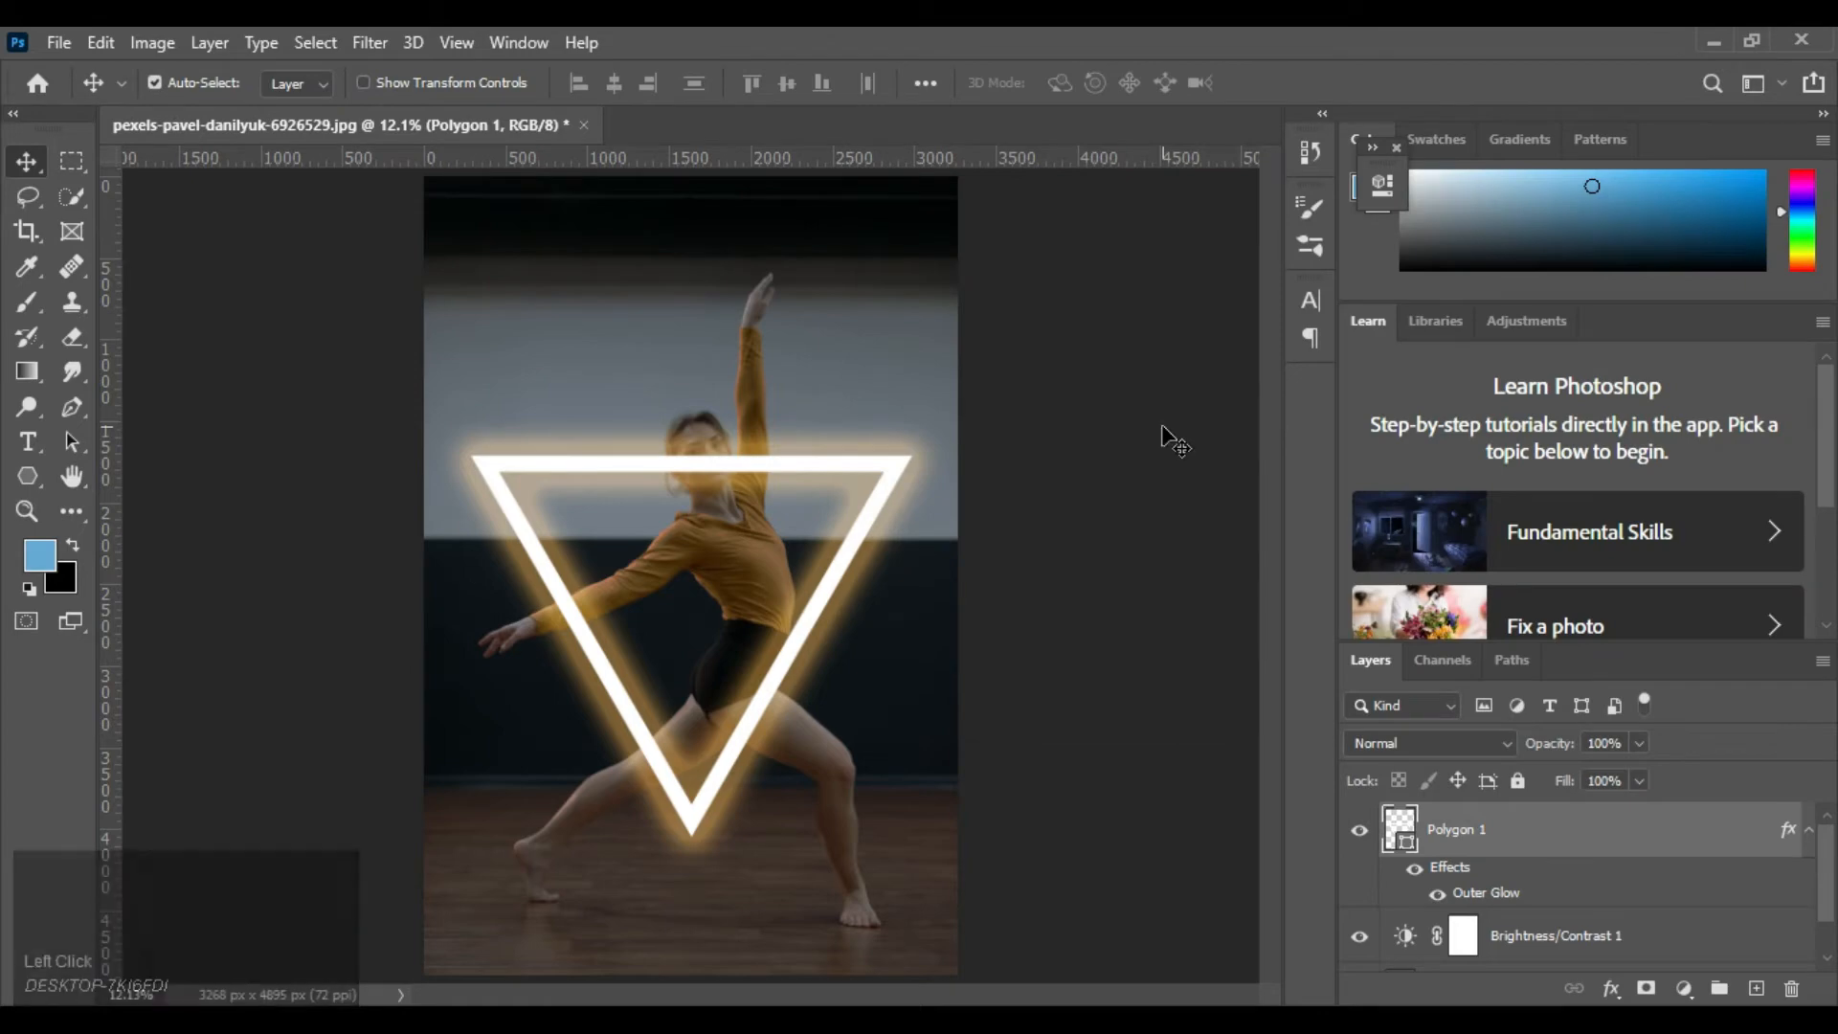
Add a layer mask to the triangle layer and prepare the Brush tool with black as the foreground colour for masking
click(1647, 992)
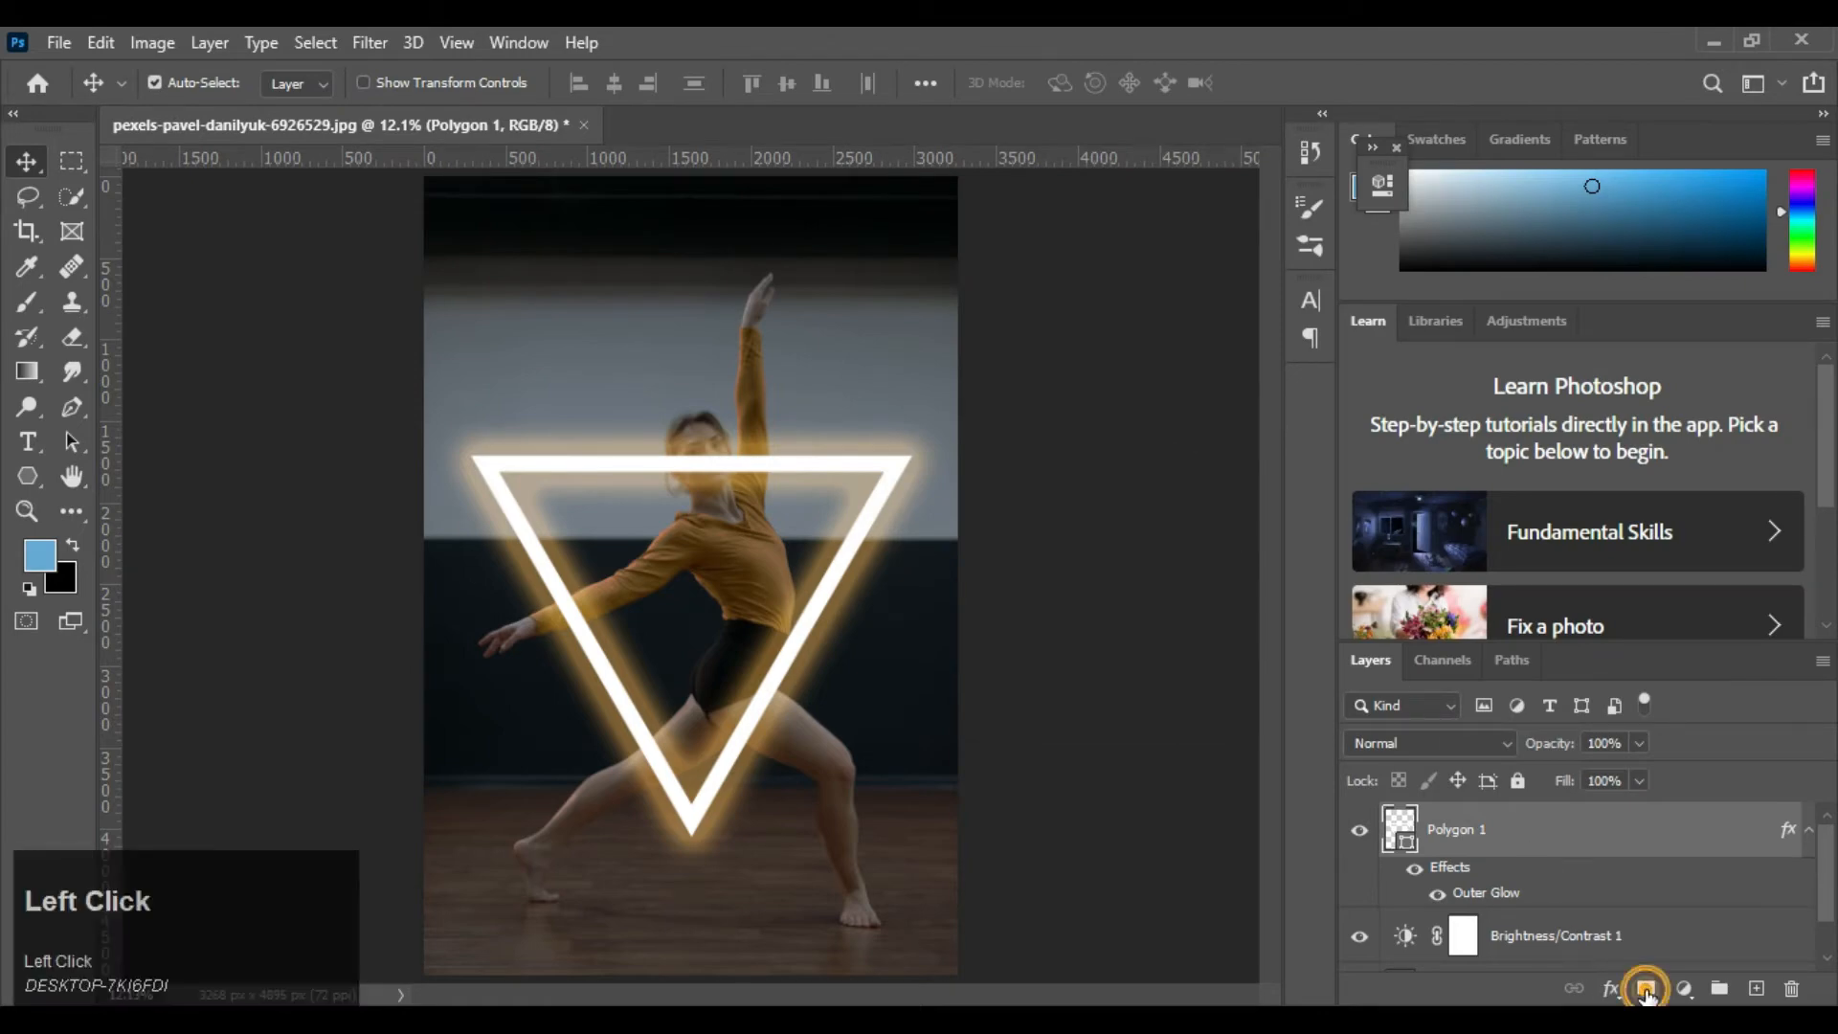
click(21, 303)
click(115, 667)
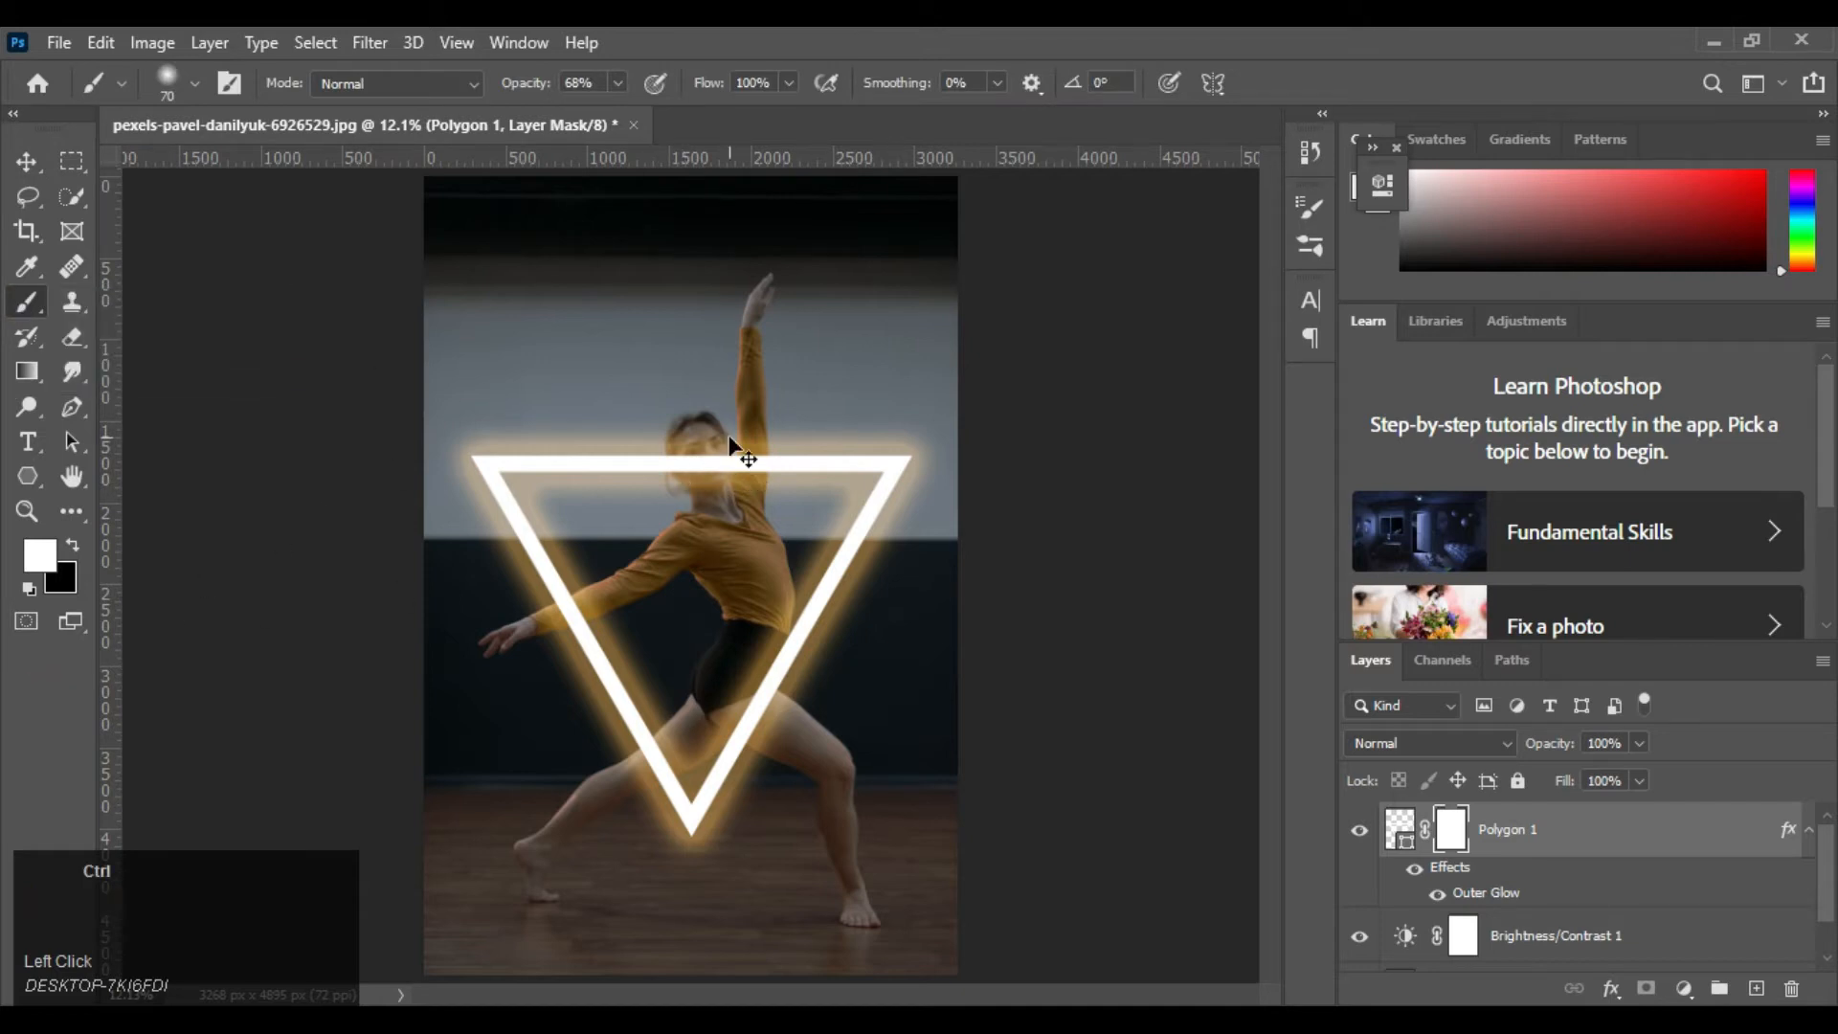
key(ctrl+equal)
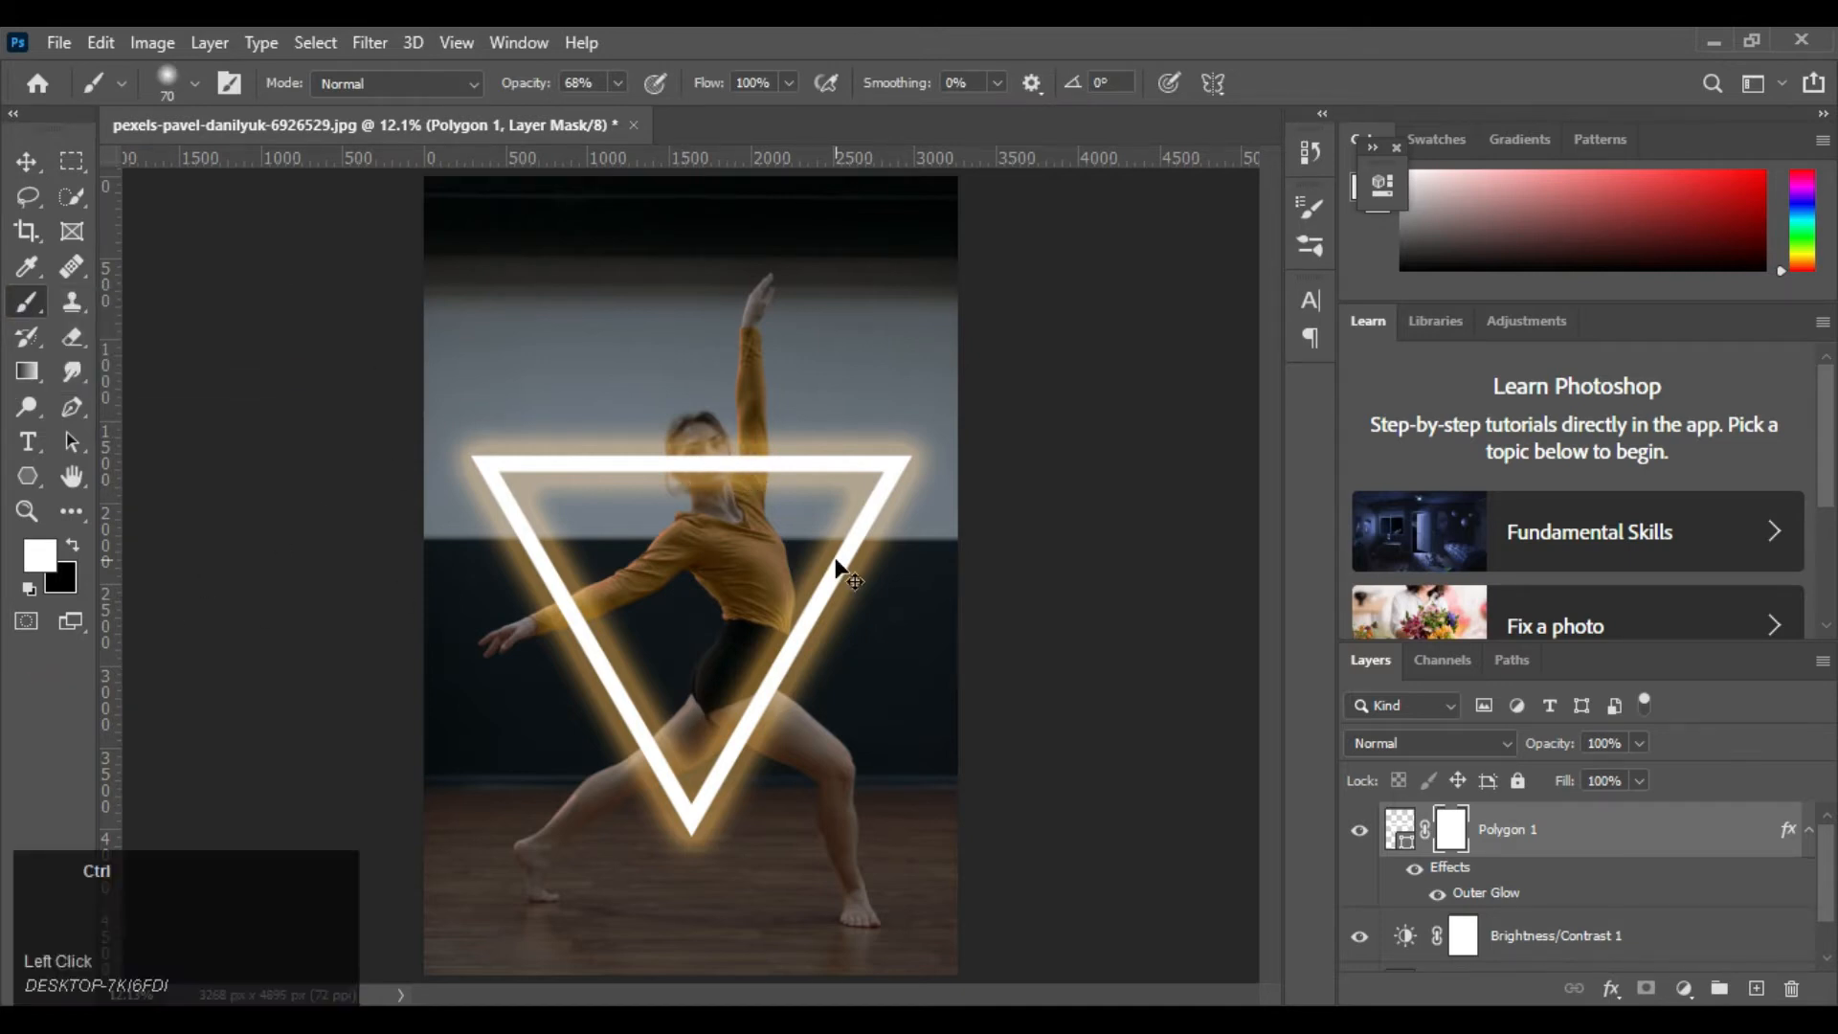
key(ctrl+equal)
key(ctrl+equal)
key(ctrl+equal)
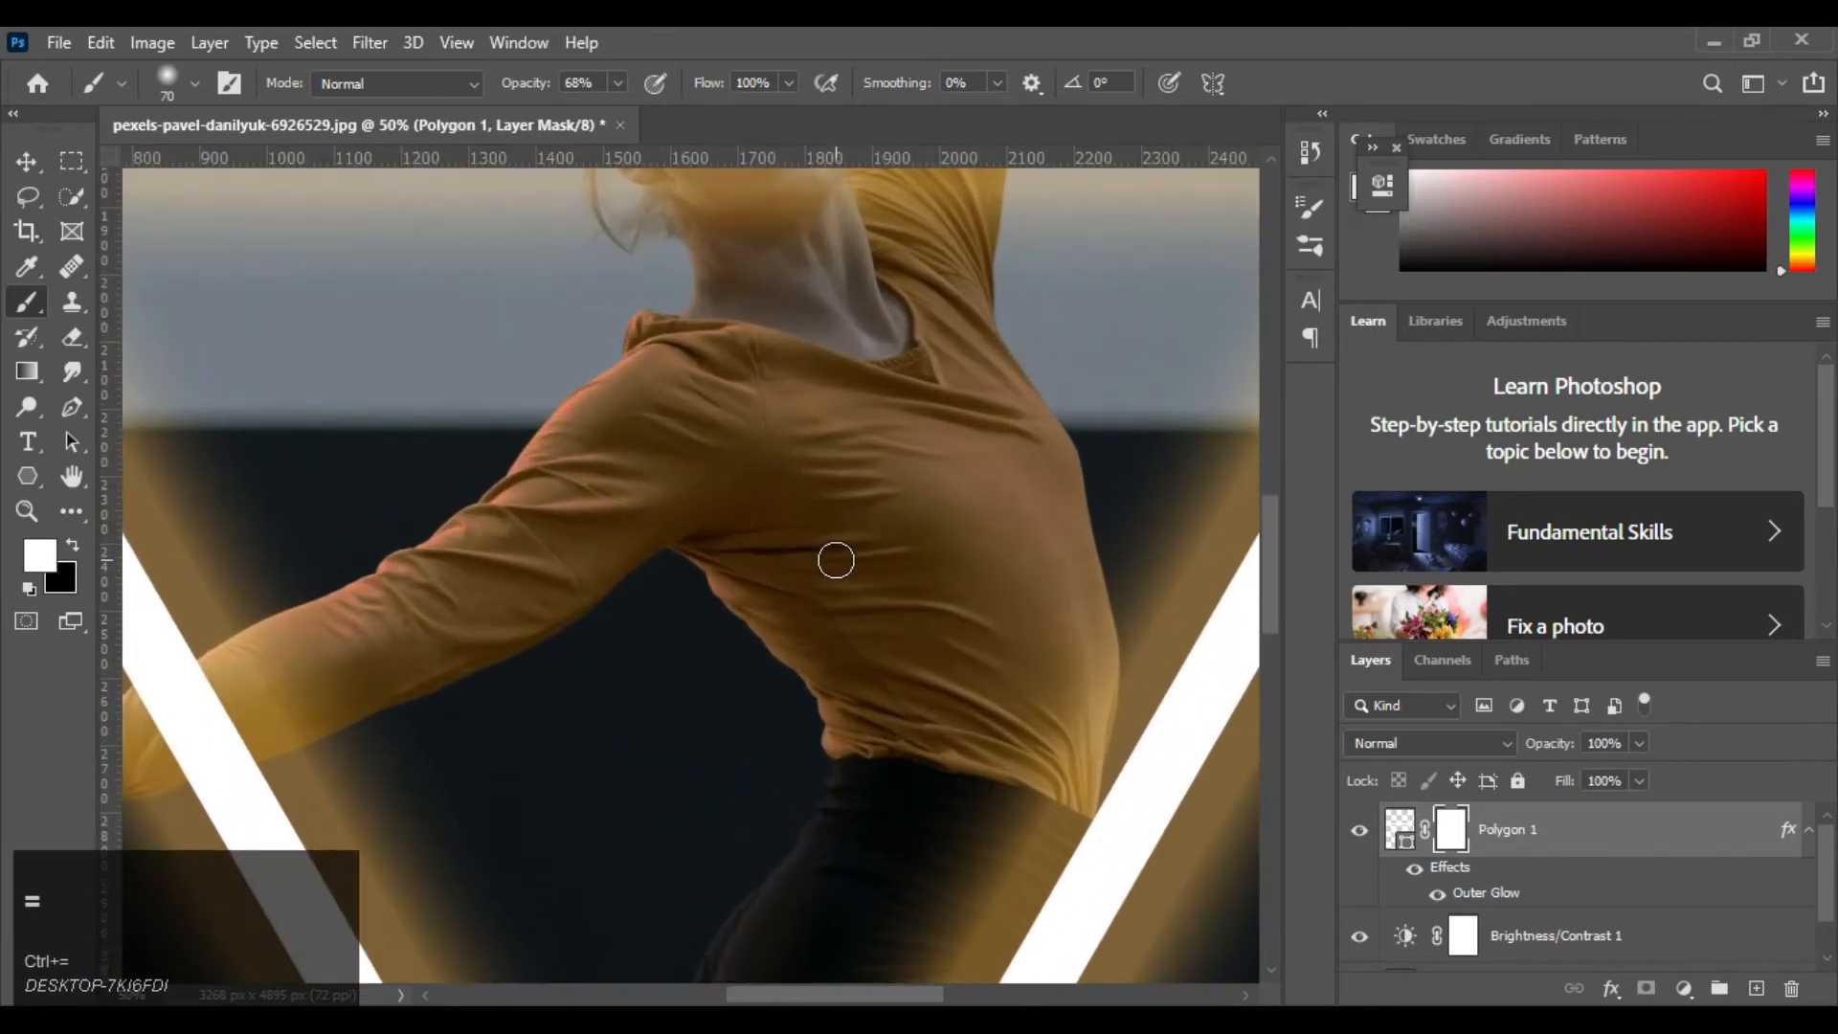
key(space)
drag(882, 422, 824, 713)
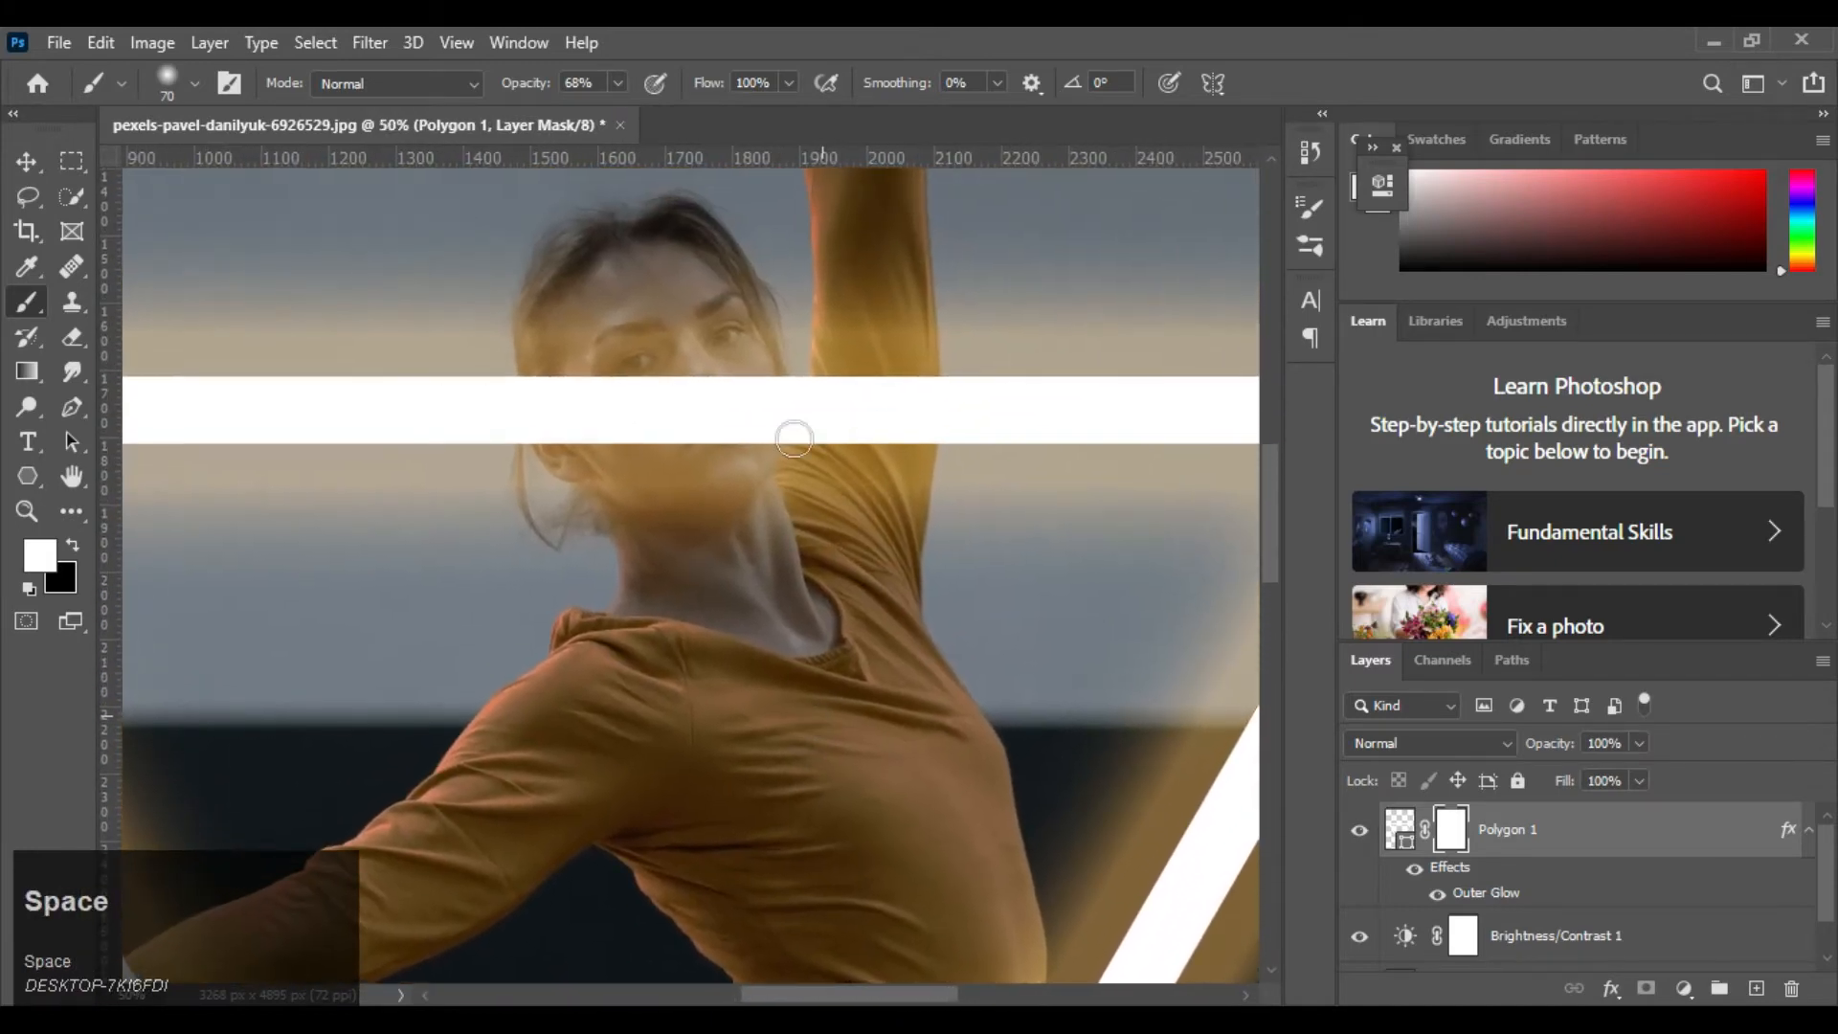
right_click(851, 315)
click(5, 673)
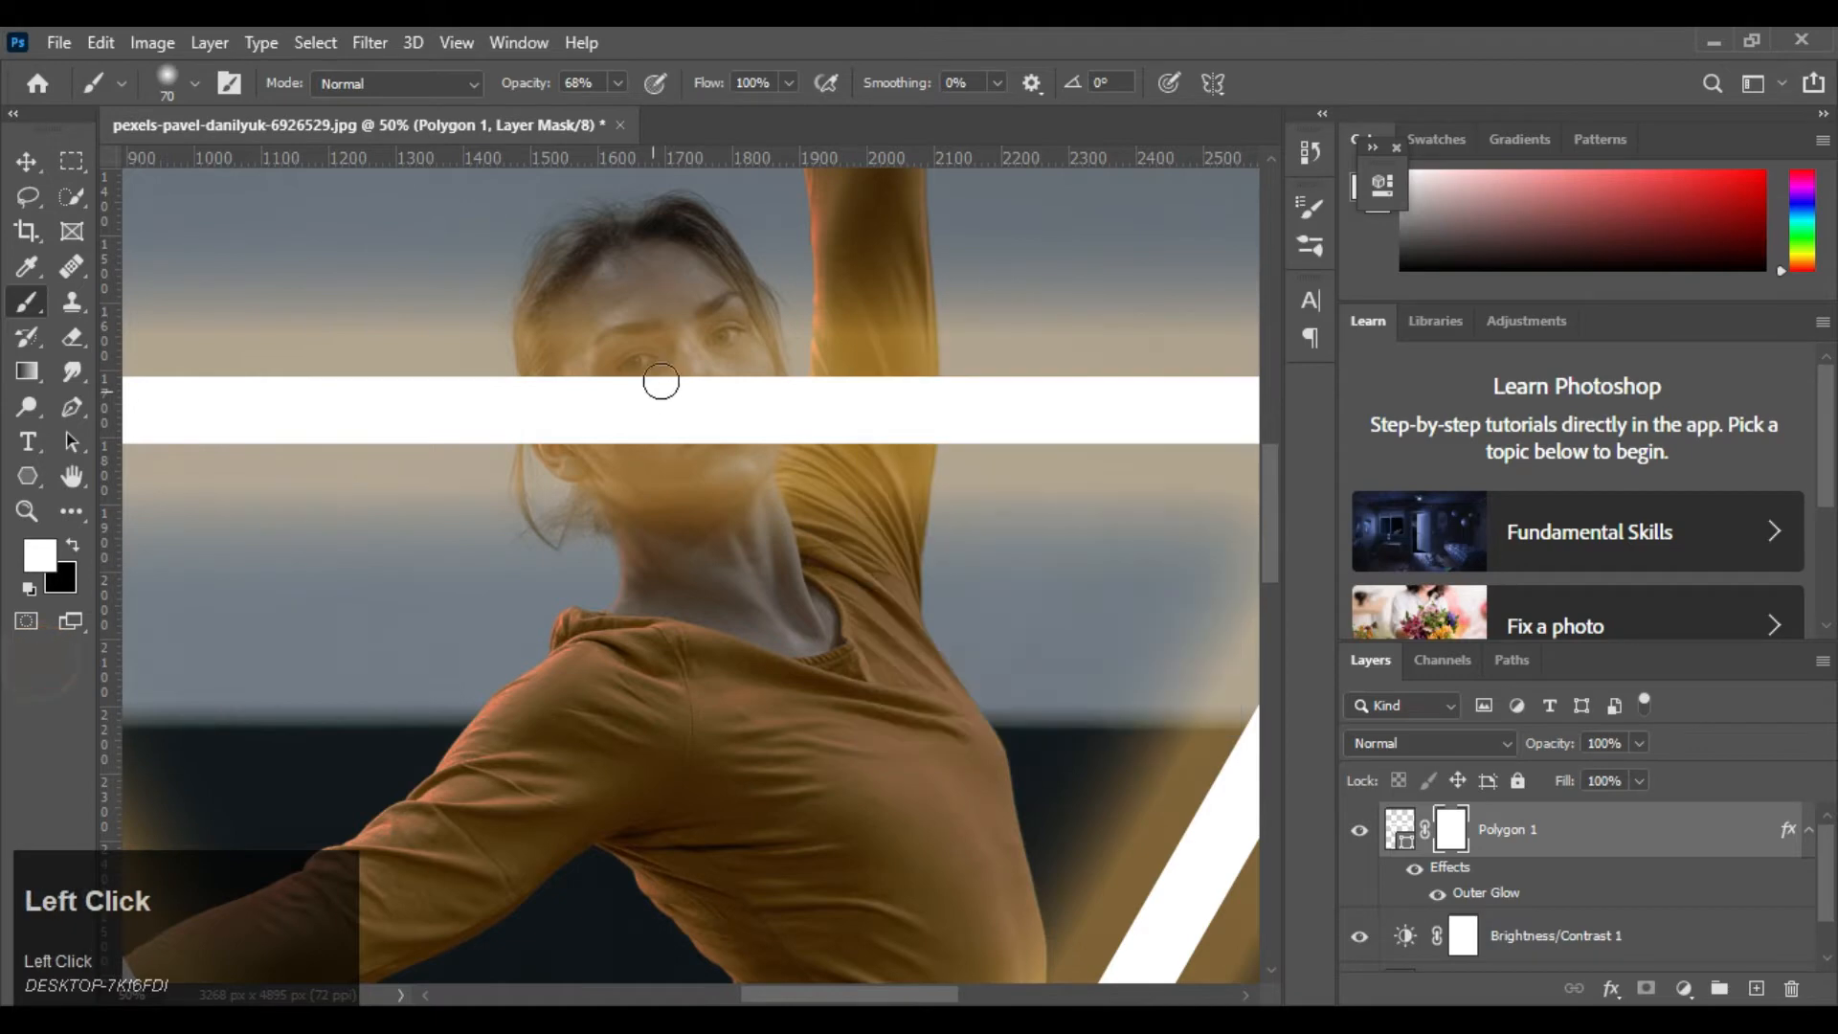
drag(699, 464, 706, 457)
click(73, 544)
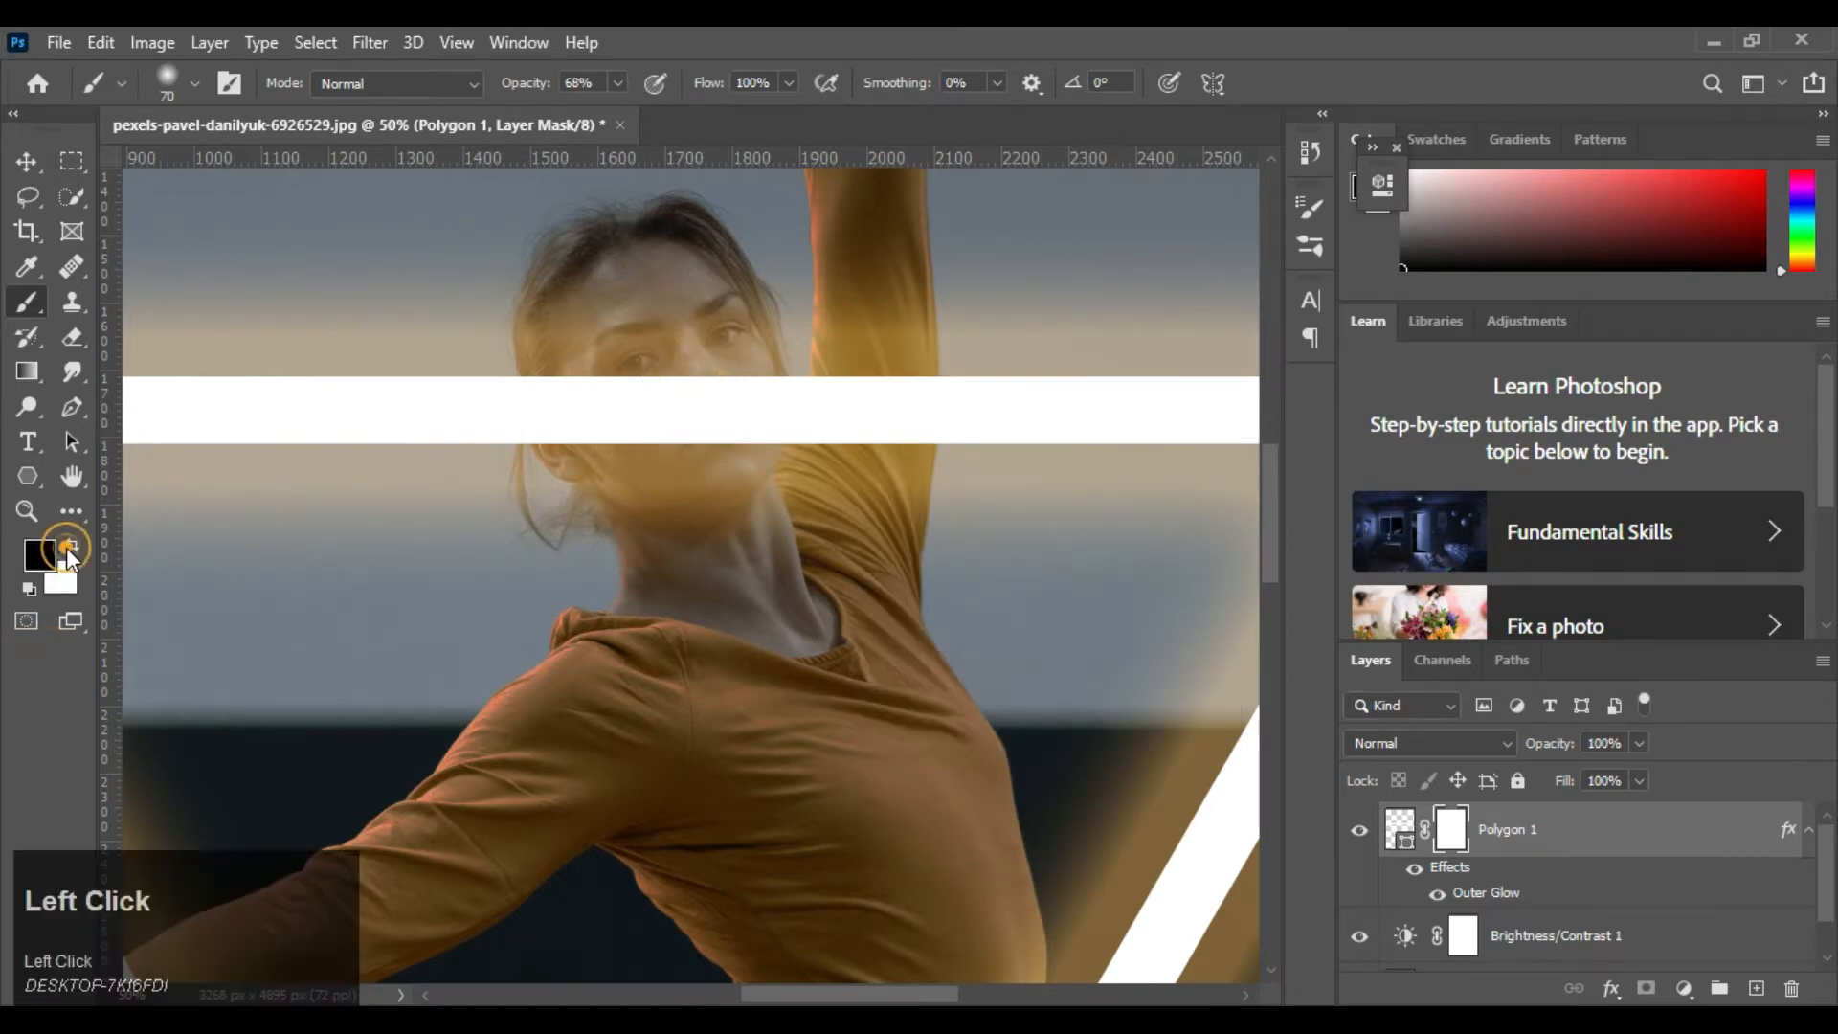
Set the brush opacity to 100% and paint the mask black over the dancer's face to hide the triangle's horizontal bar there
mouse_move(703, 383)
mouse_down()
mouse_move(711, 472)
mouse_move(710, 375)
mouse_move(685, 443)
mouse_move(700, 406)
mouse_up()
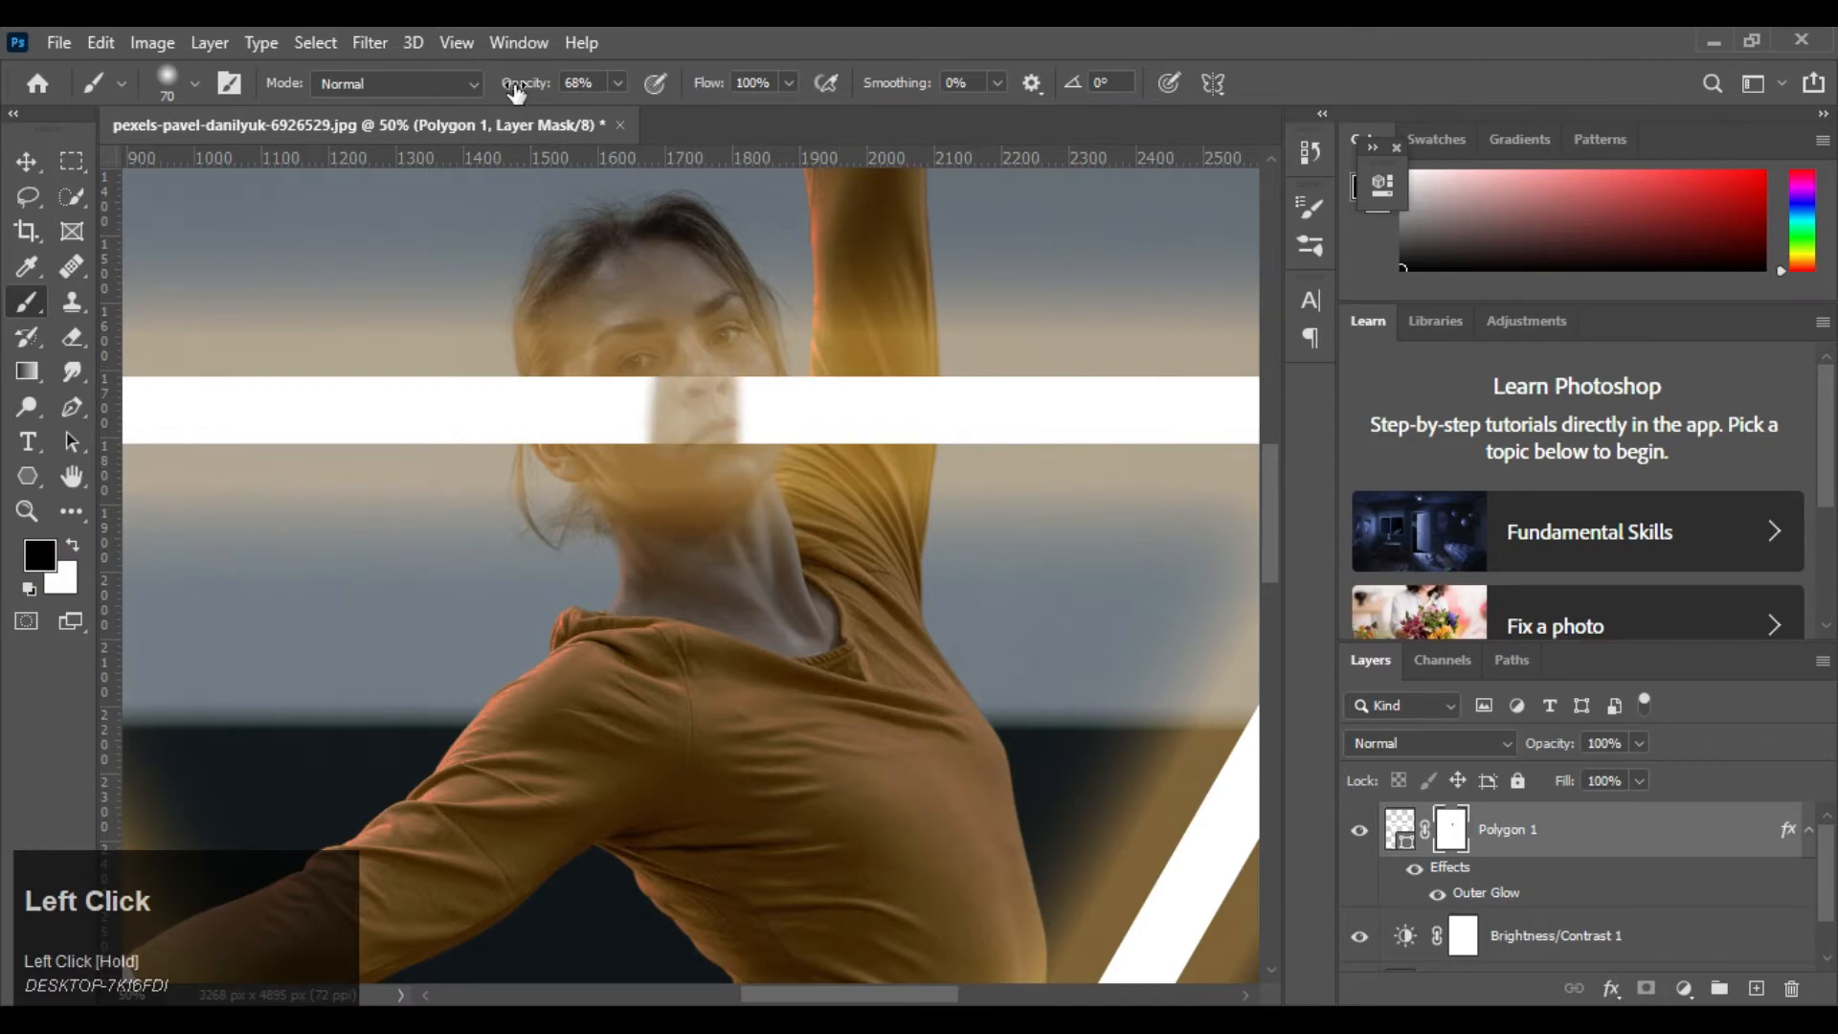
drag(517, 91, 595, 95)
mouse_move(726, 386)
mouse_down()
mouse_move(670, 450)
mouse_move(613, 402)
mouse_move(731, 377)
mouse_up()
key(ctrl+equal)
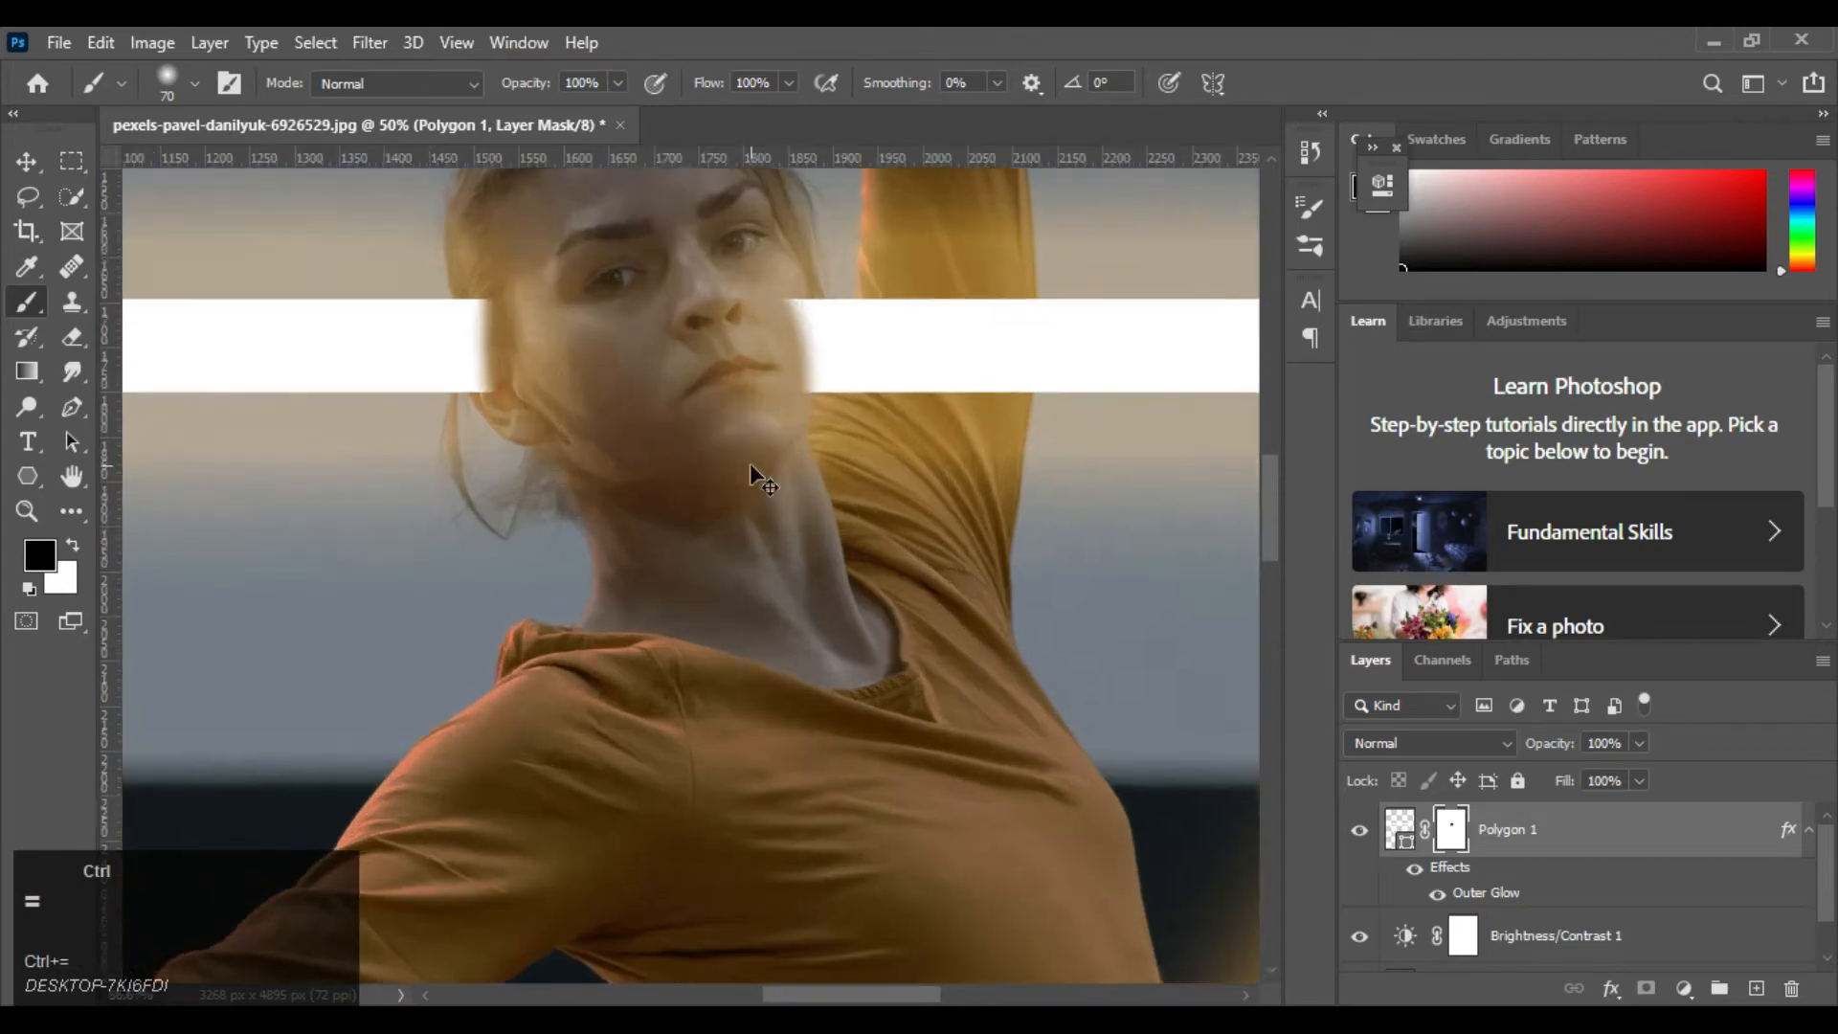
key(ctrl+equal)
drag(601, 280, 639, 556)
mouse_move(448, 538)
mouse_down()
mouse_move(458, 419)
mouse_move(474, 502)
mouse_move(467, 436)
mouse_up()
right_click(512, 435)
click(447, 412)
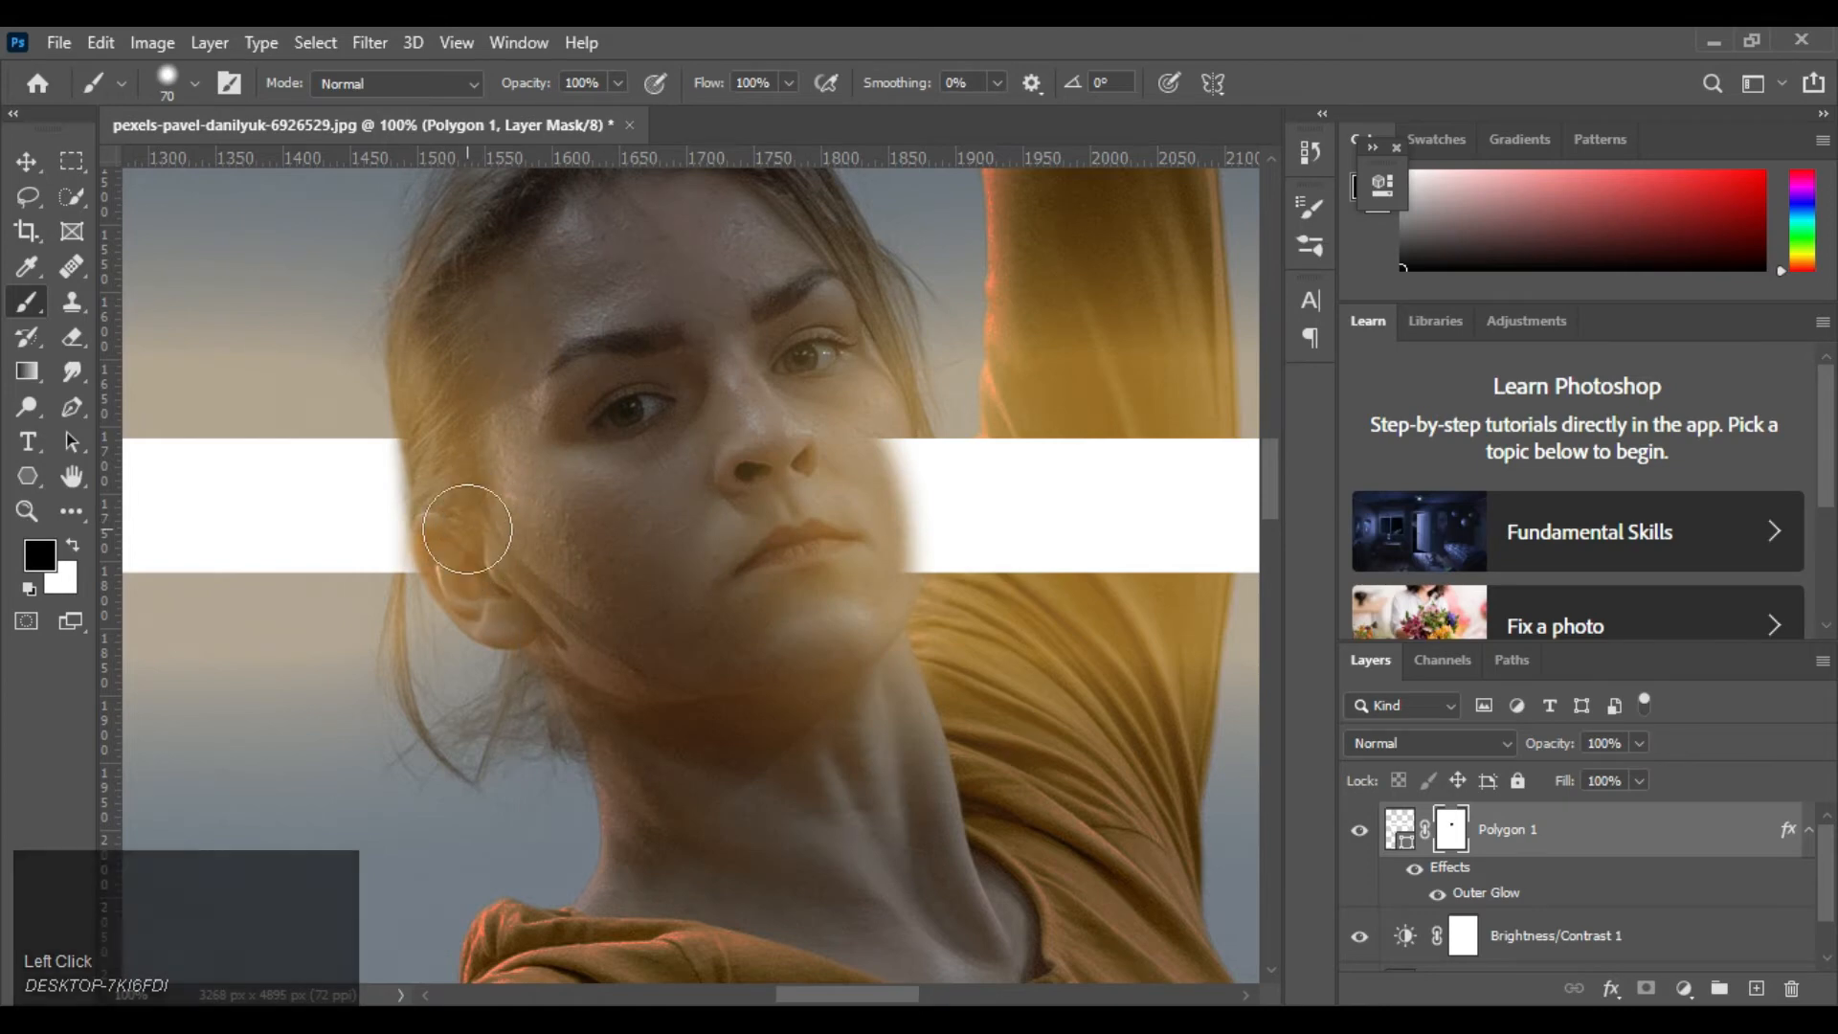
click(464, 532)
Rework the mask edge along the dancer's hair and ear, alternating black and white brush strokes
key(ctrl+equal)
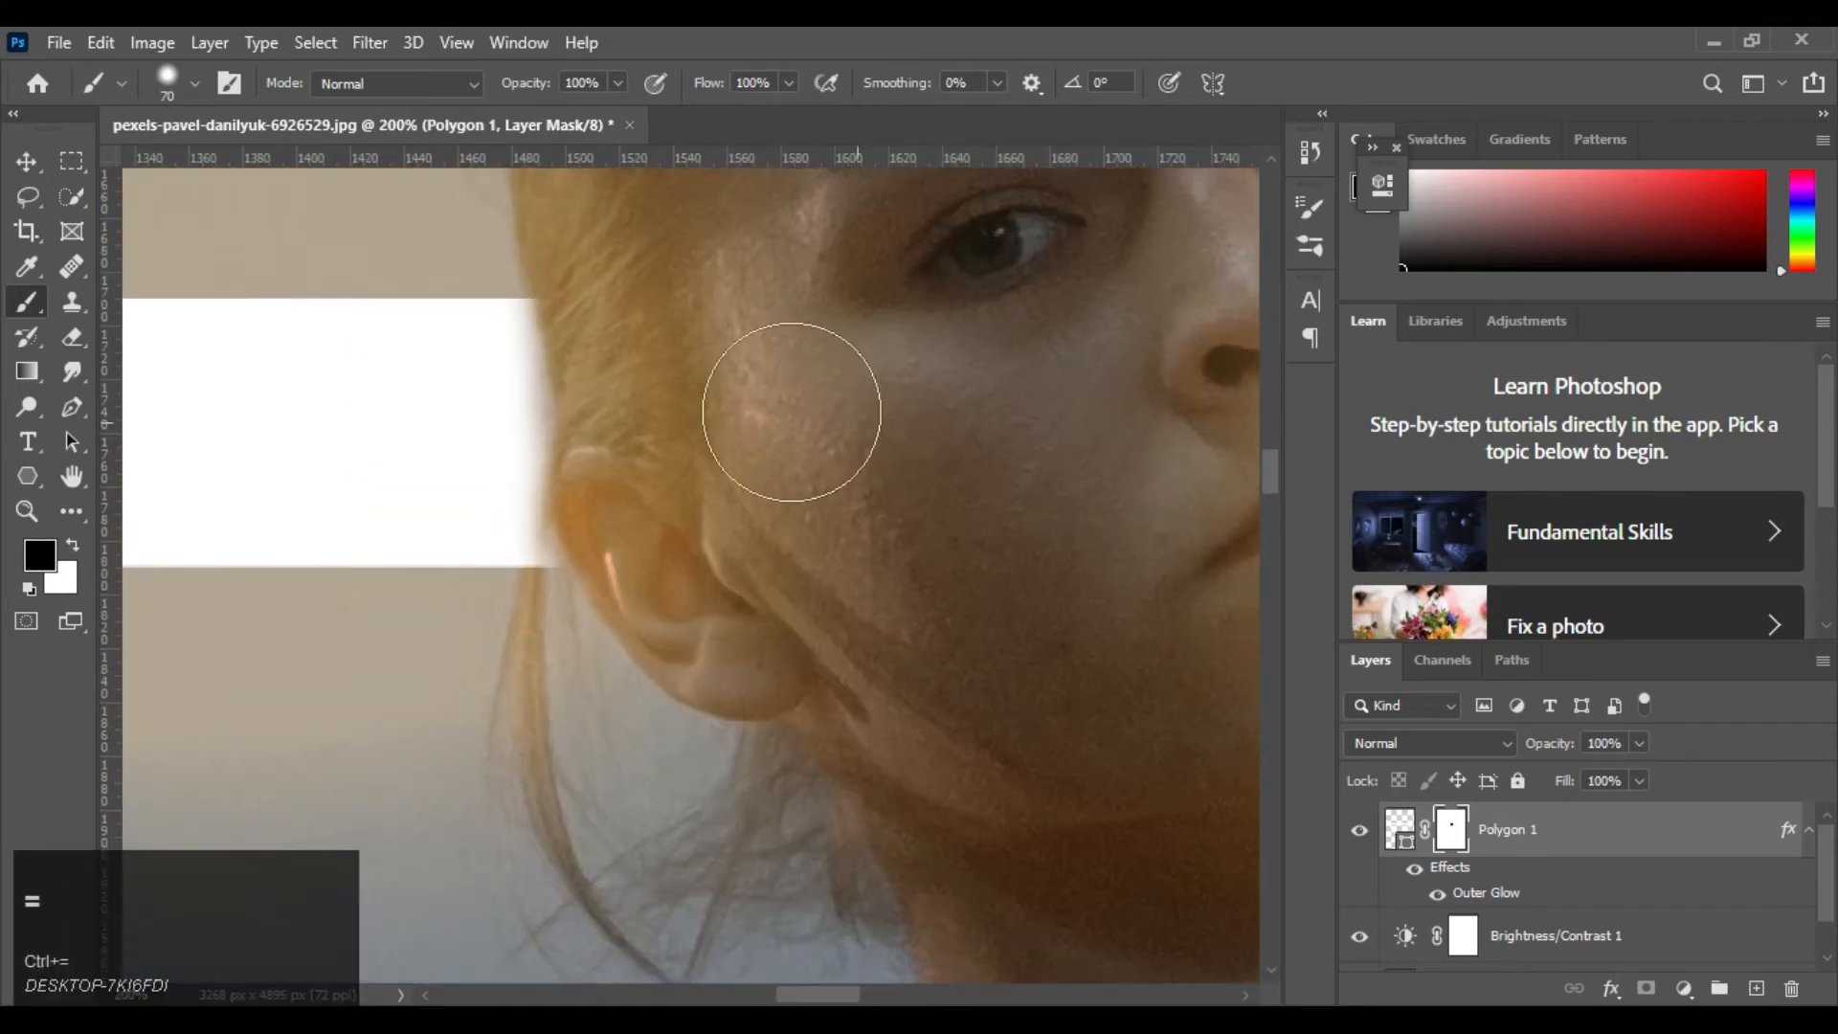
click(72, 545)
click(481, 591)
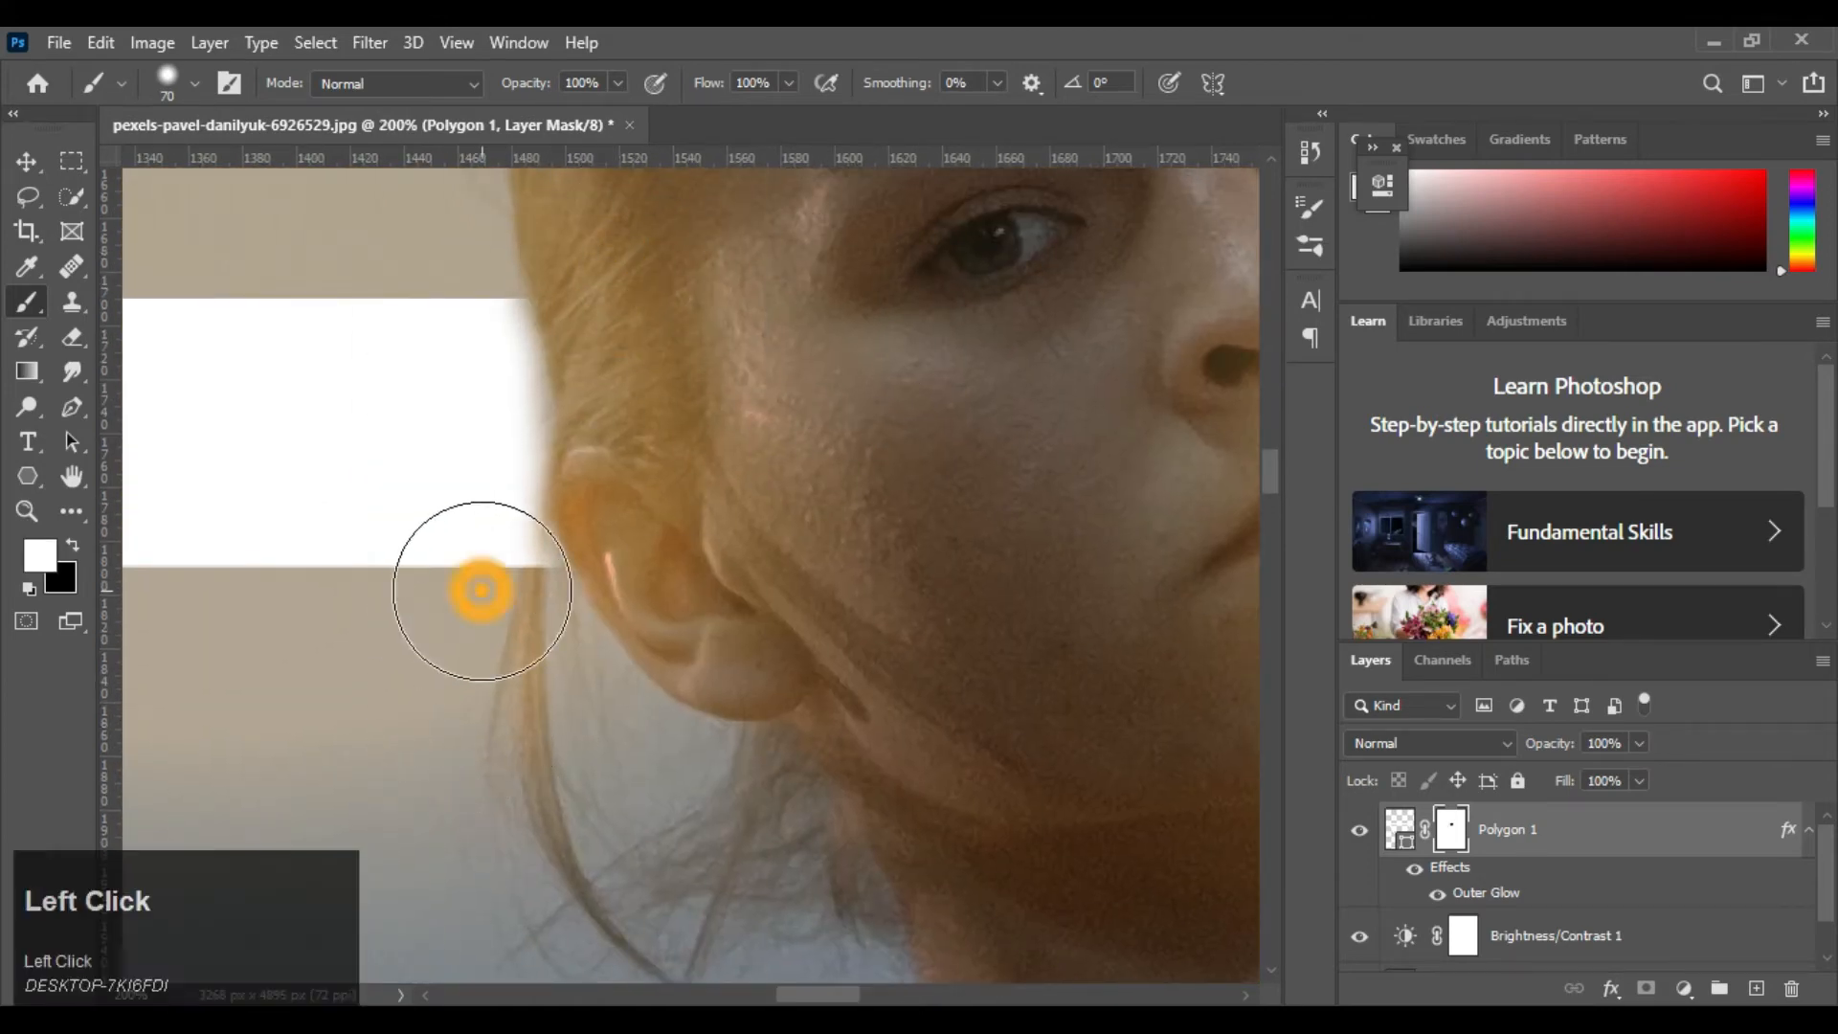
key(x)
drag(614, 325, 566, 565)
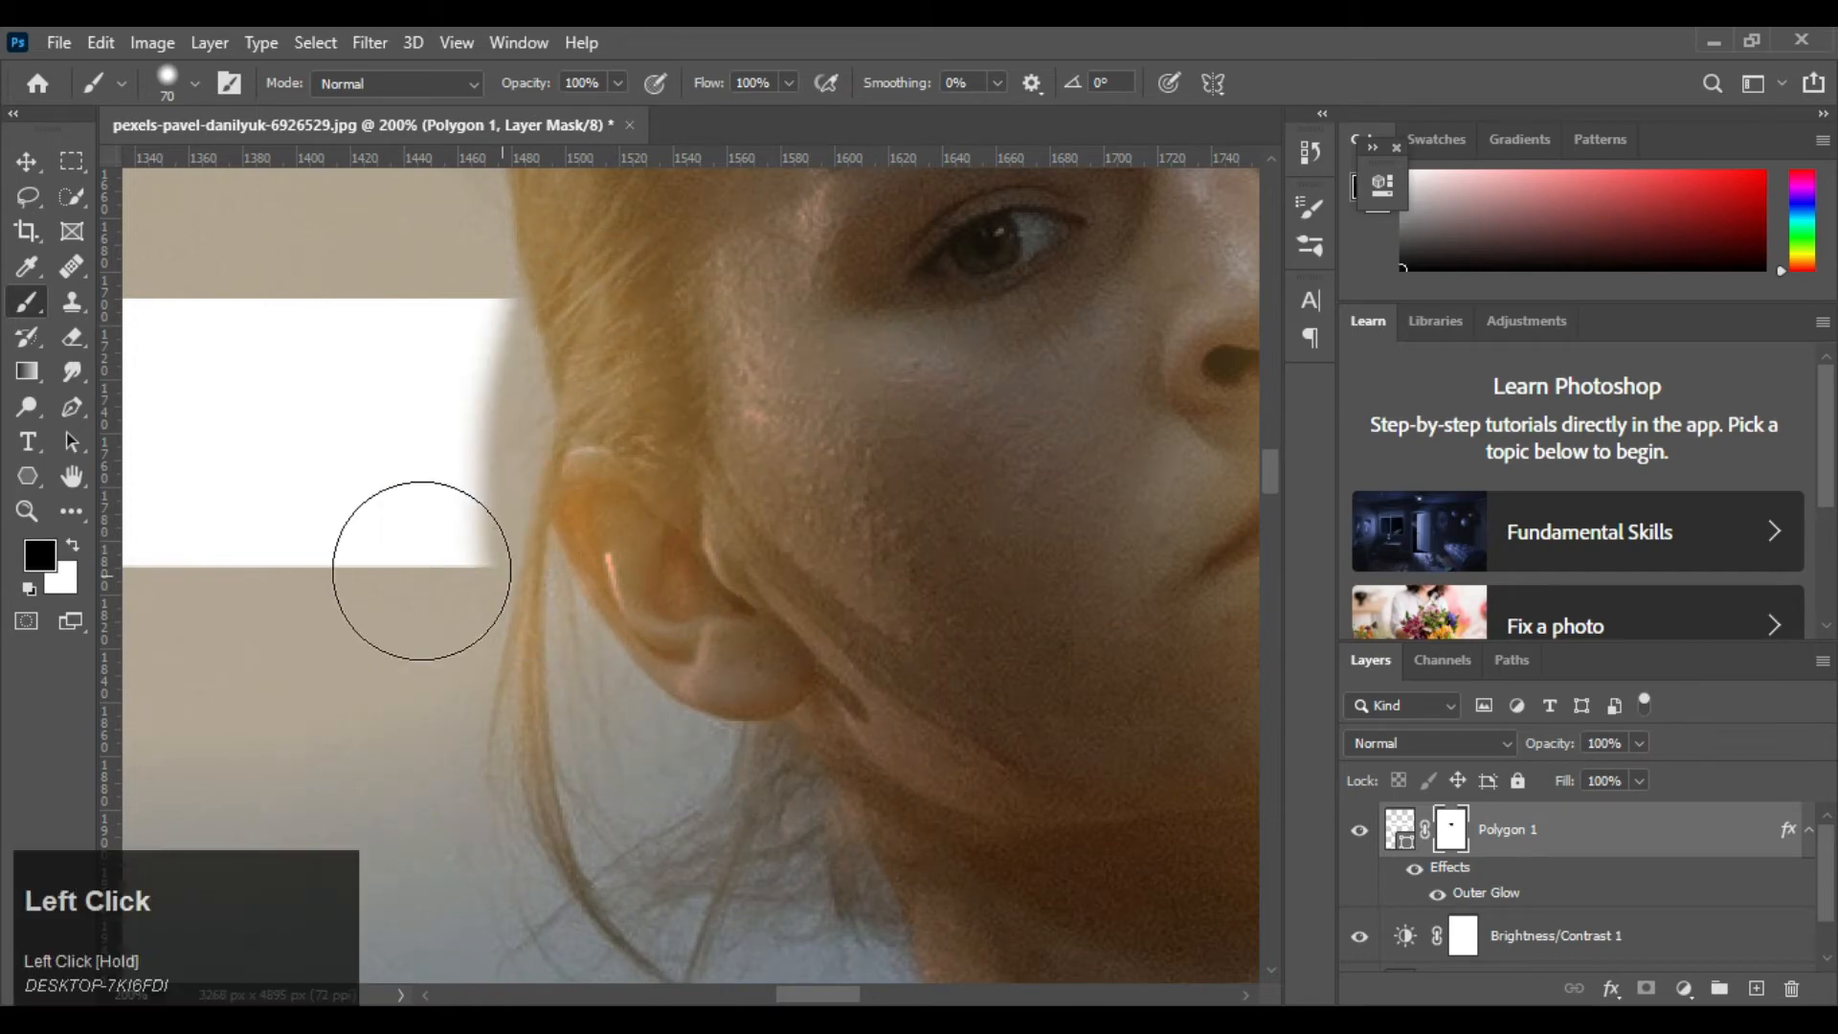
key(bracketleft)
key(x)
mouse_move(431, 492)
mouse_down()
mouse_move(451, 329)
mouse_move(468, 409)
mouse_move(475, 356)
mouse_move(454, 382)
mouse_move(470, 409)
mouse_move(447, 536)
mouse_up()
key(ctrl+z)
Reduce the brush to about 9 px and touch up the bar's lower corner beside the ear in white
key(bracketleft)
key(bracketleft)
key(bracketleft)
key(bracketleft)
key(bracketleft)
key(bracketleft)
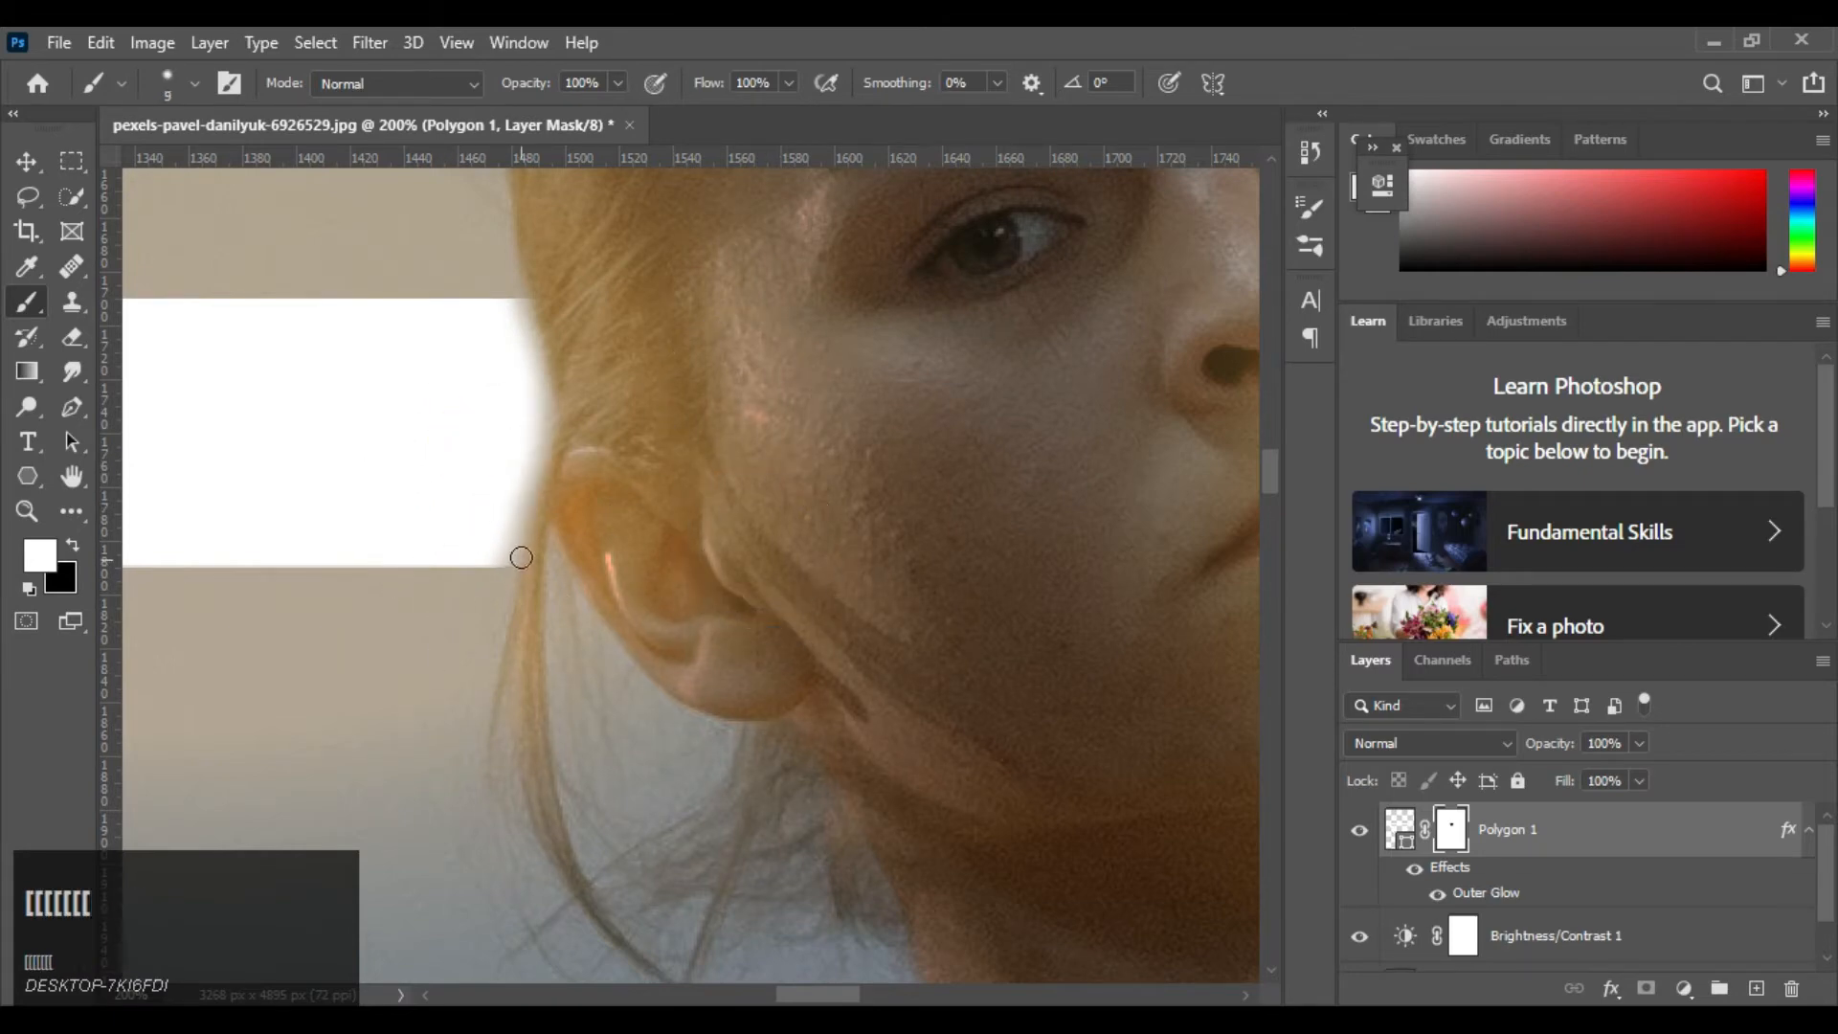
key(bracketleft)
key(bracketleft)
key(bracketleft)
key(bracketleft)
key(bracketleft)
drag(552, 555, 553, 551)
drag(555, 543, 555, 564)
key(ctrl+z)
Paint the mask black from the cheek across the raised sleeve with a 45 px brush, hiding the bar up to the sleeve's outer edge
key(space)
mouse_move(1149, 369)
mouse_down()
mouse_move(785, 406)
mouse_move(785, 613)
mouse_move(845, 603)
mouse_up()
key(bracketright)
key(bracketright)
key(bracketright)
key(bracketright)
key(bracketright)
key(bracketright)
key(bracketright)
key(bracketright)
key(bracketright)
key(bracketright)
key(bracketright)
key(bracketright)
key(bracketright)
key(x)
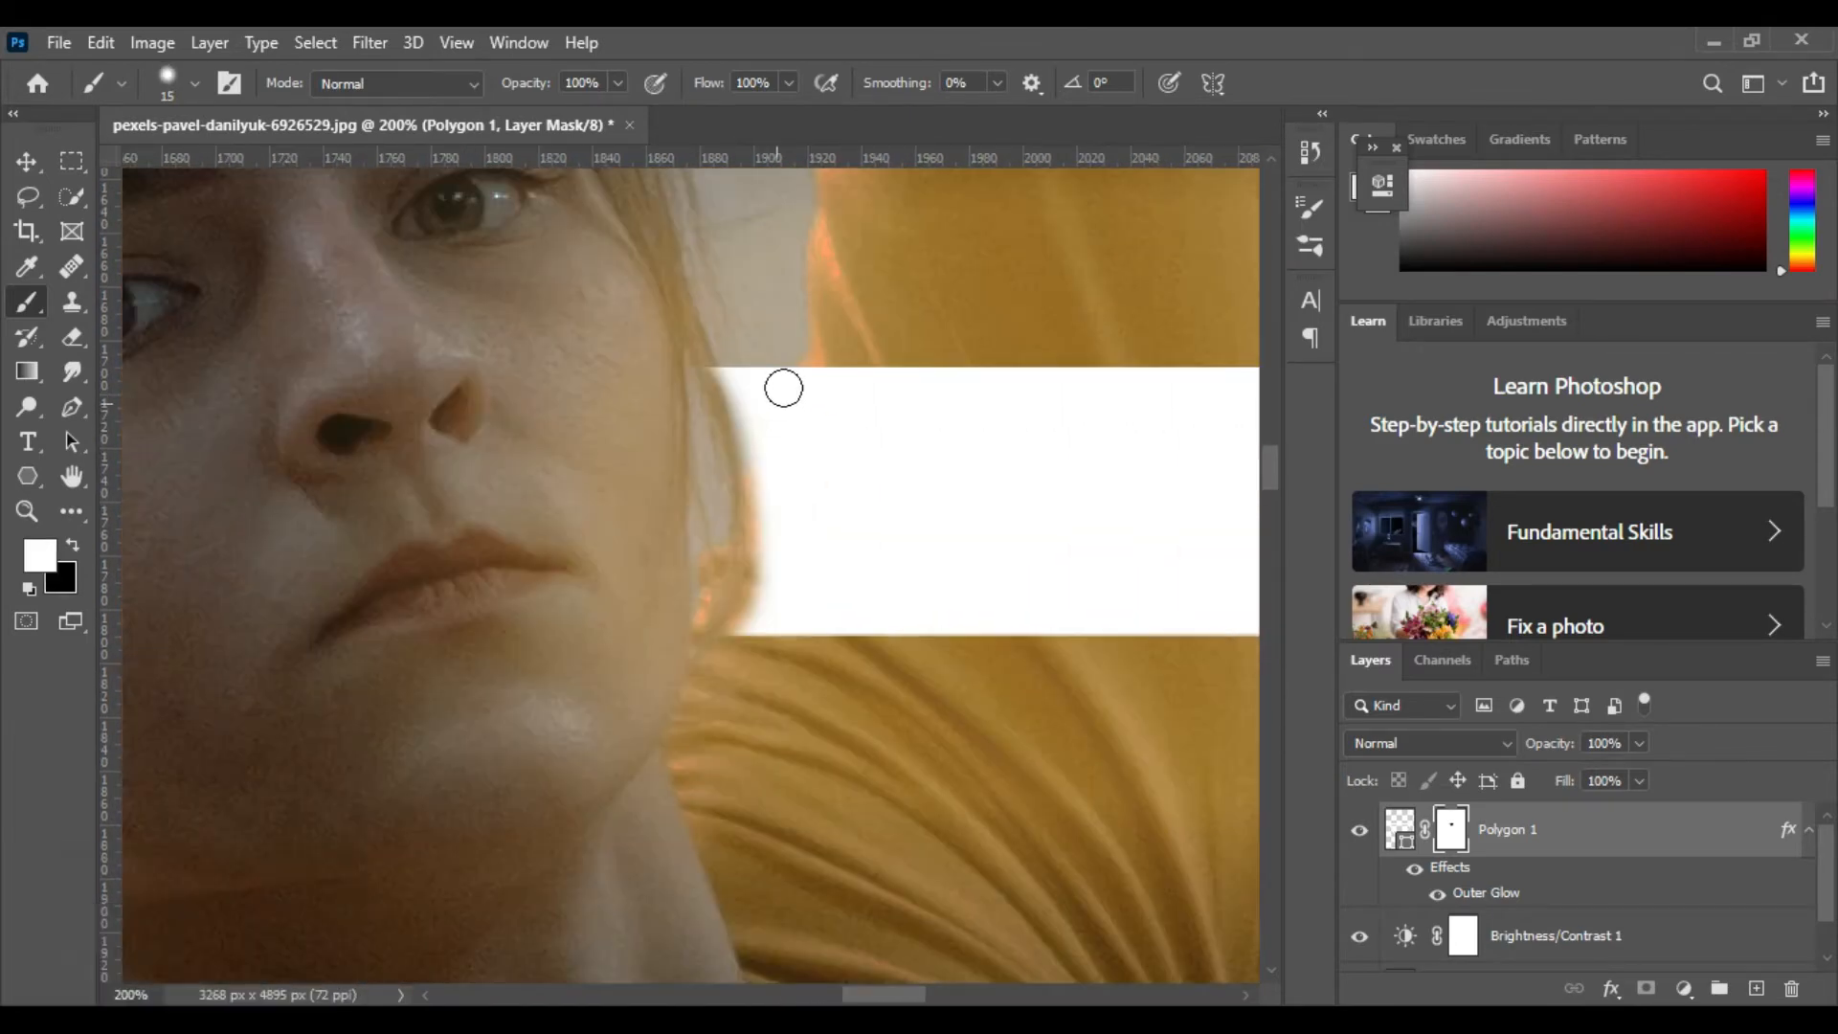
key(ctrl+z)
key(bracketright)
key(bracketright)
key(bracketright)
key(bracketright)
key(bracketright)
key(bracketright)
key(x)
mouse_move(732, 412)
mouse_down()
mouse_move(814, 492)
mouse_move(874, 464)
mouse_move(919, 565)
mouse_move(663, 539)
mouse_up()
key(space)
mouse_move(492, 628)
mouse_down()
mouse_move(728, 610)
mouse_move(808, 389)
mouse_move(730, 419)
mouse_move(841, 657)
mouse_move(969, 599)
mouse_move(1005, 383)
mouse_move(989, 583)
mouse_move(985, 394)
mouse_move(1003, 394)
mouse_up()
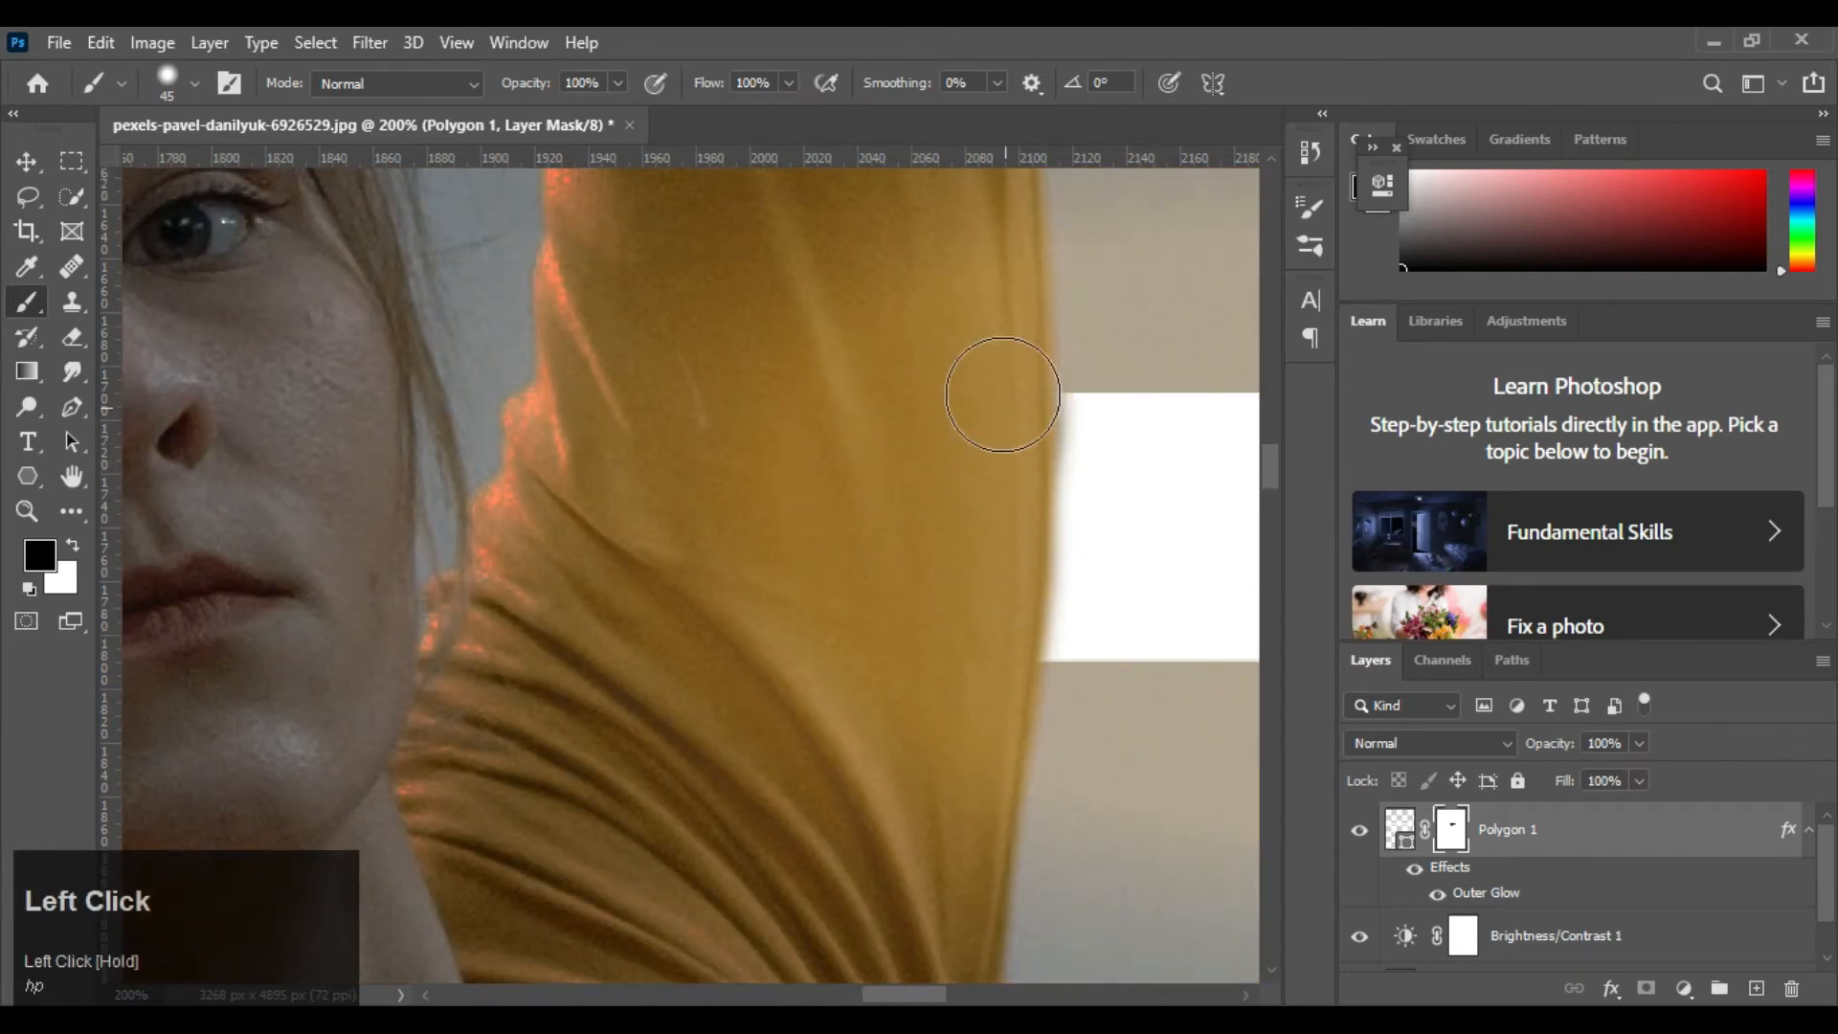
drag(998, 467, 996, 594)
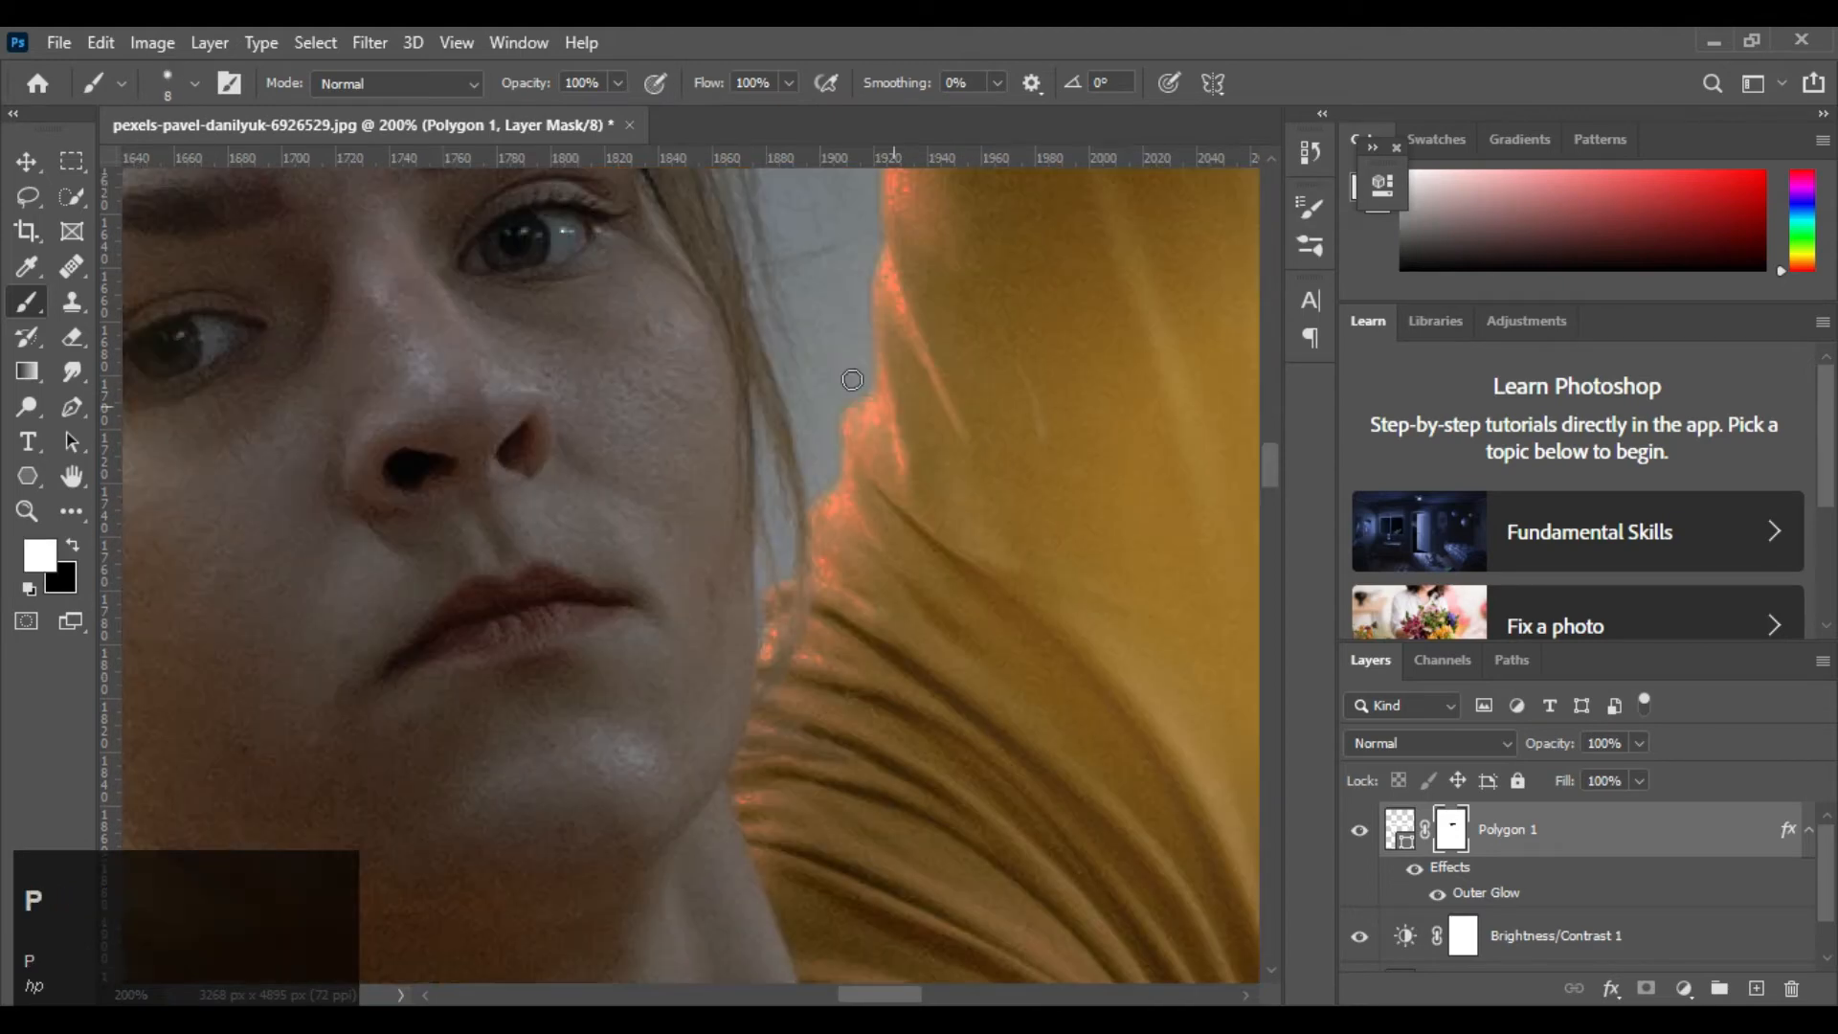
Trace a closed Pen path around the background gap between the dancer's loose hair and the raised shoulder
key(p)
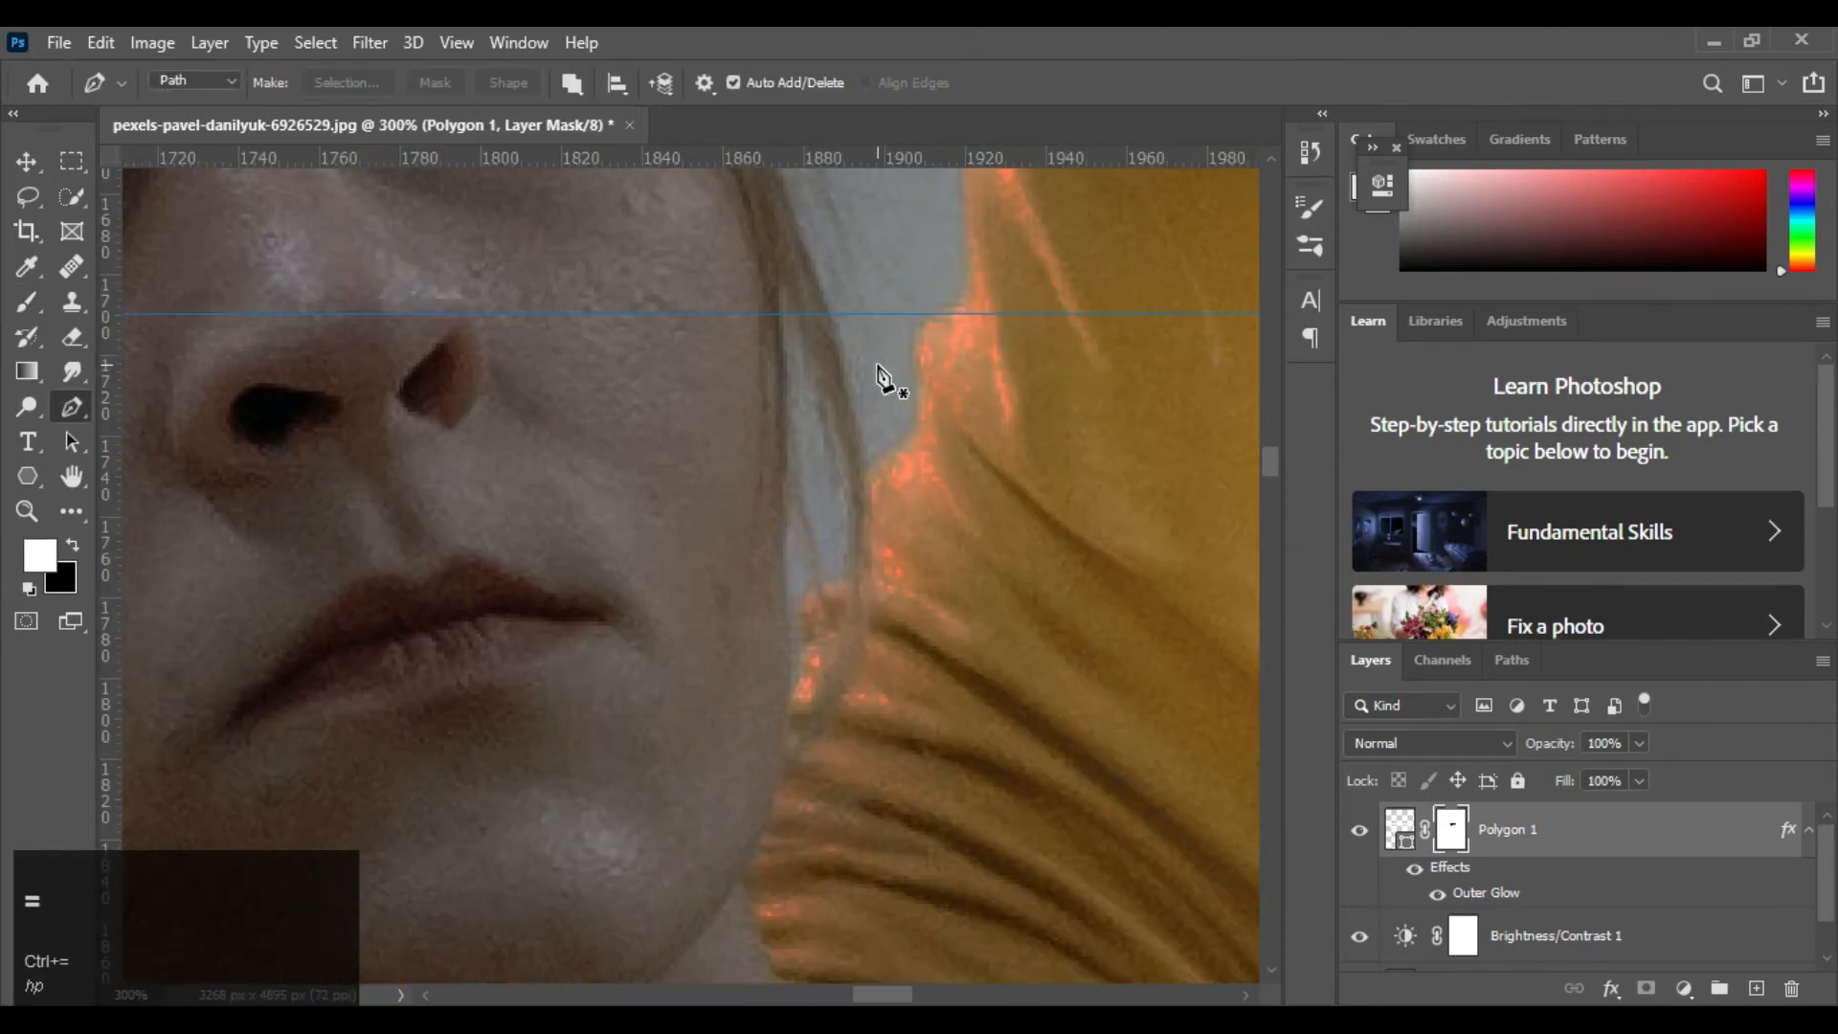
click(930, 317)
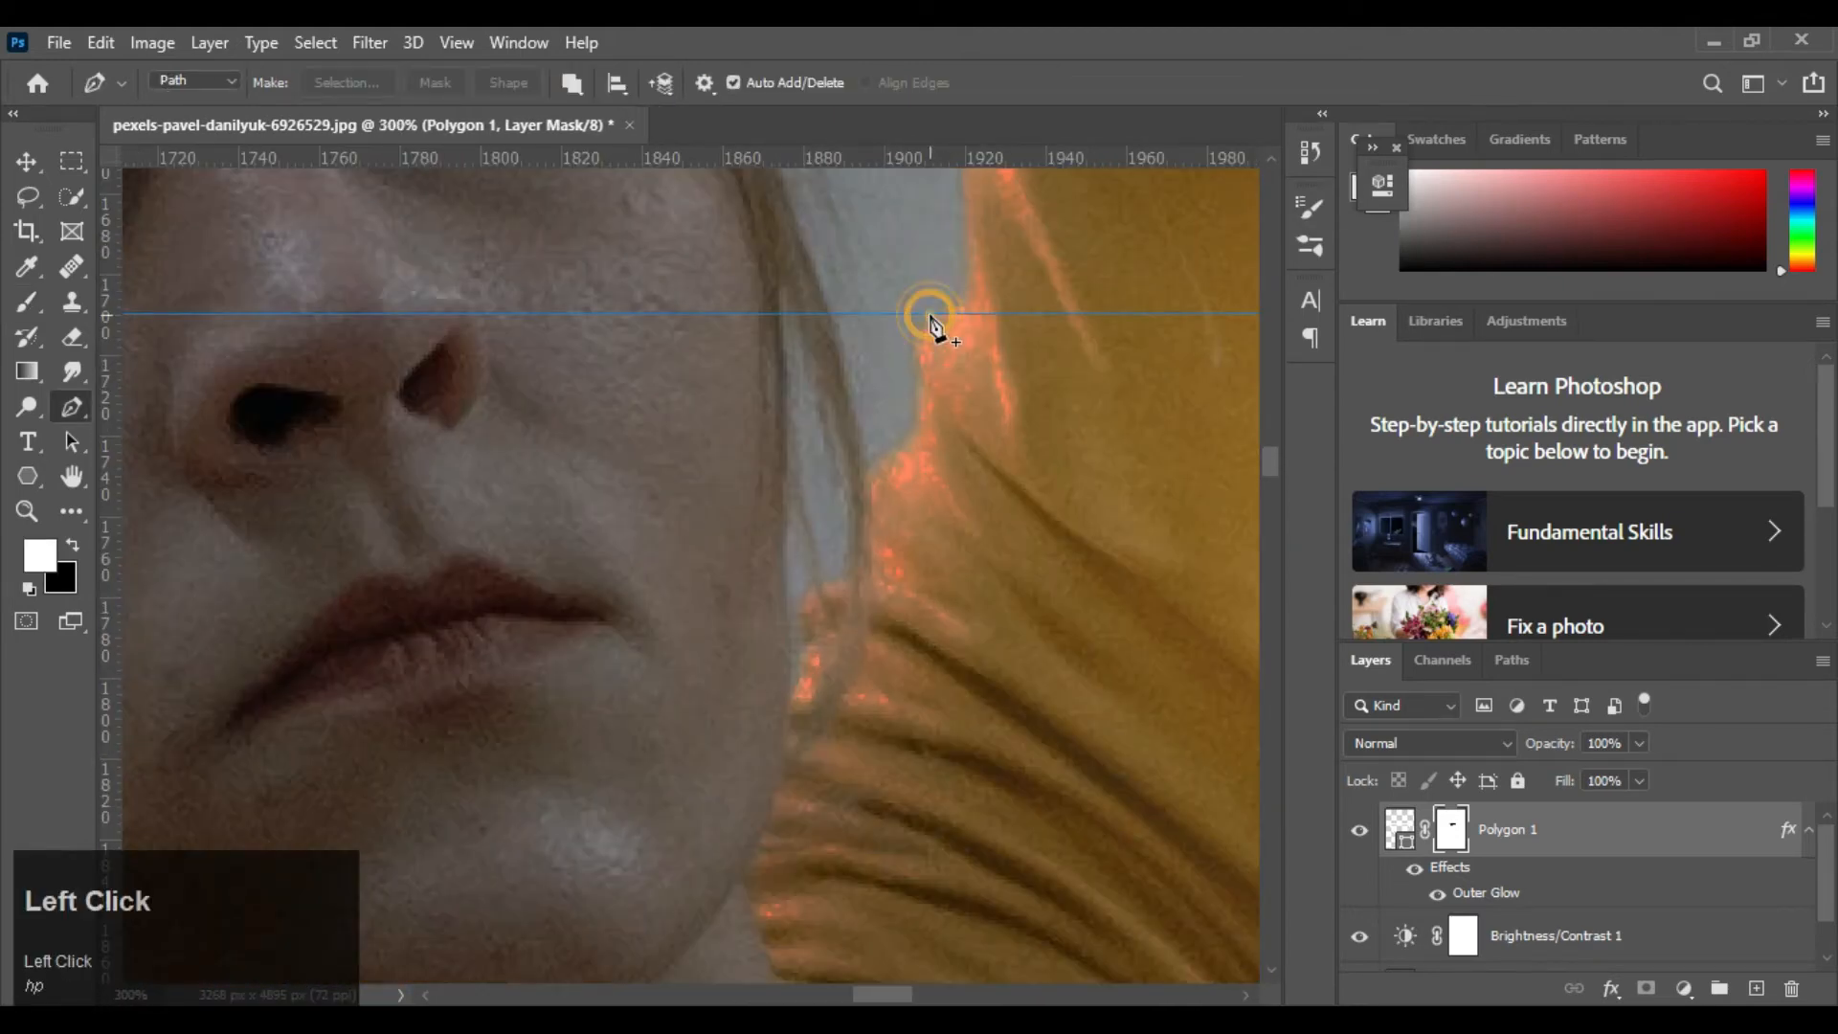
click(923, 384)
key(ctrl+z)
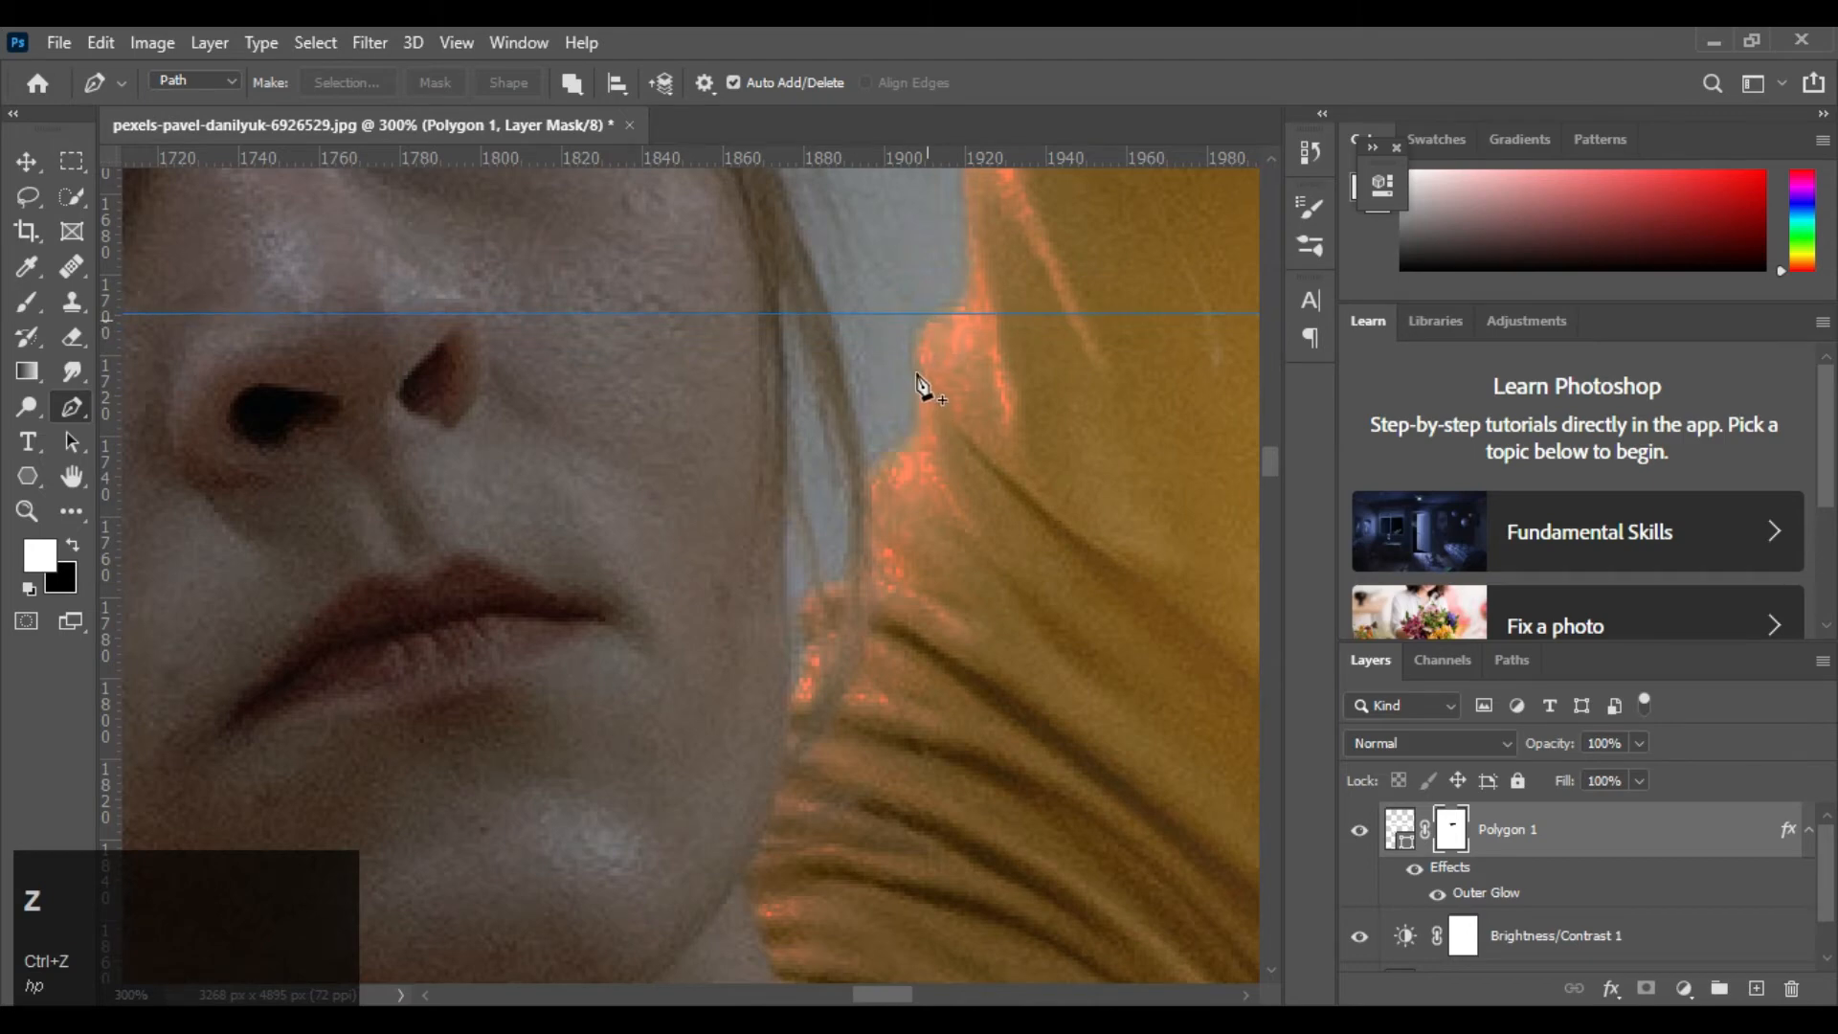
drag(919, 372, 964, 299)
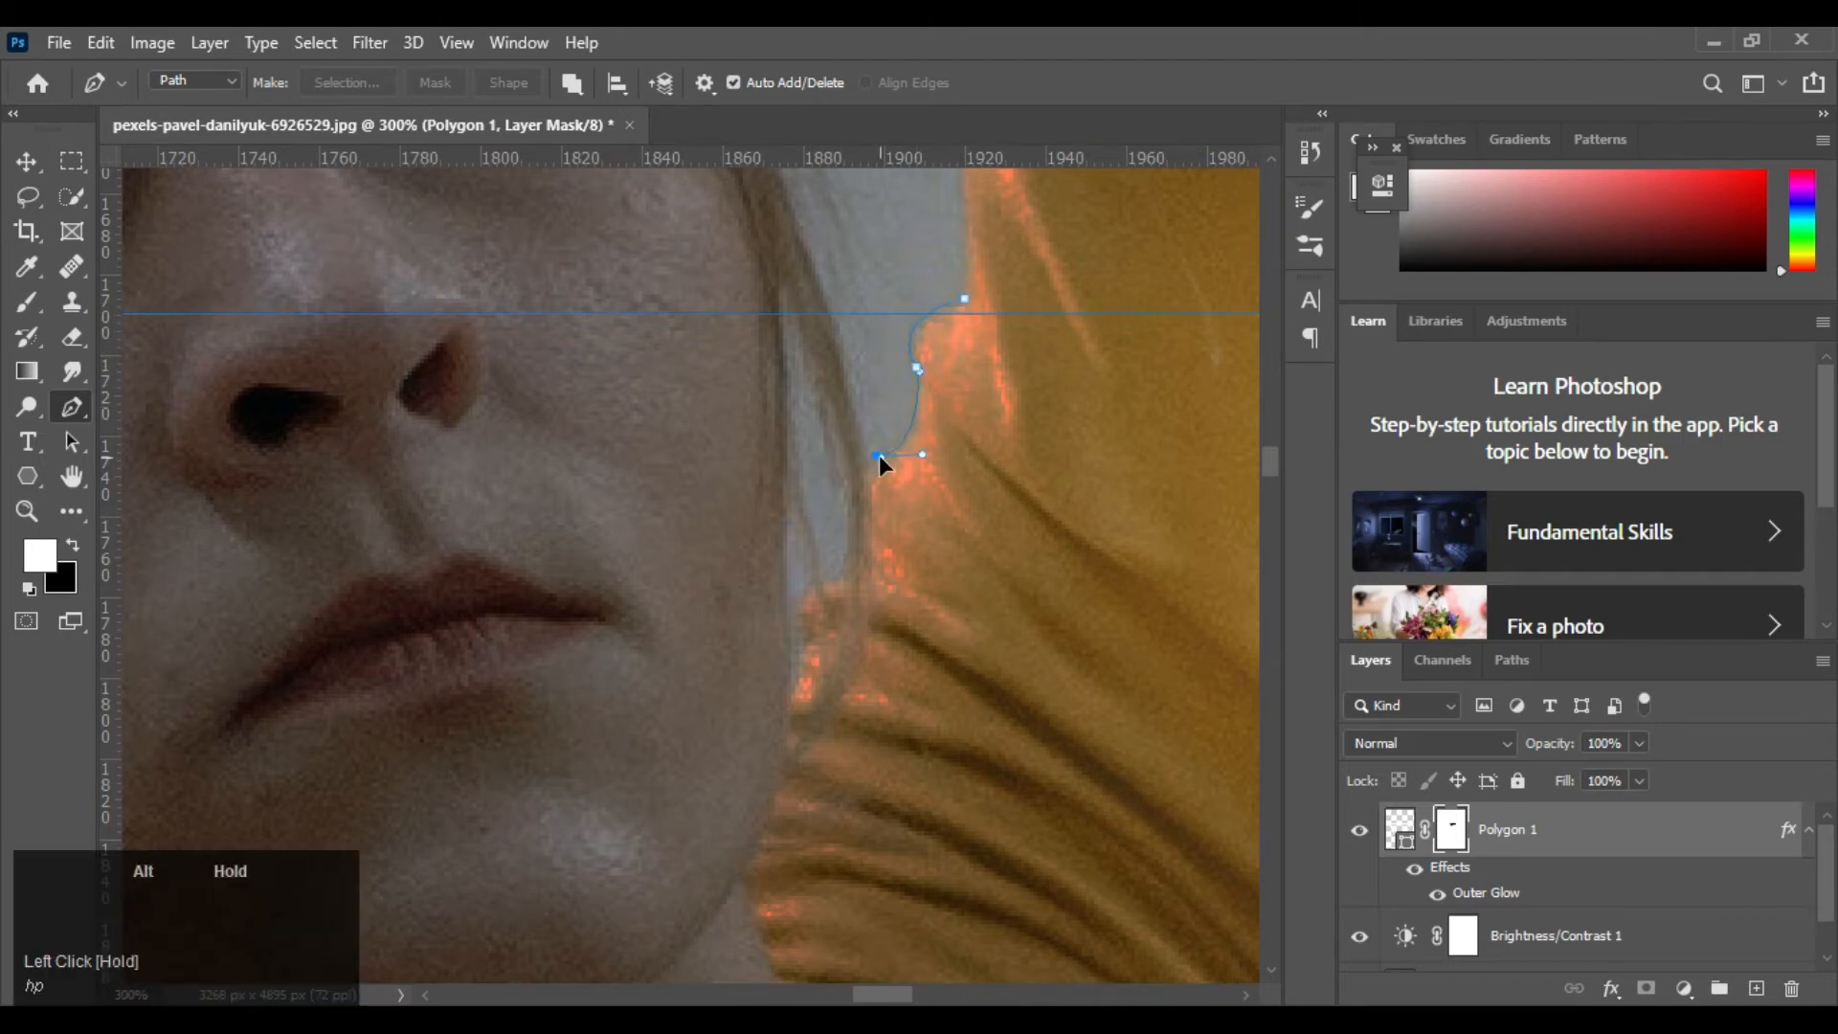
click(824, 316)
key(ctrl+z)
drag(852, 387, 806, 263)
alt+click(824, 295)
click(964, 300)
Convert the path to a selection with 0 px feather, fill it with white on the mask, then deselect and dismiss the path
right_click(1015, 333)
click(1086, 456)
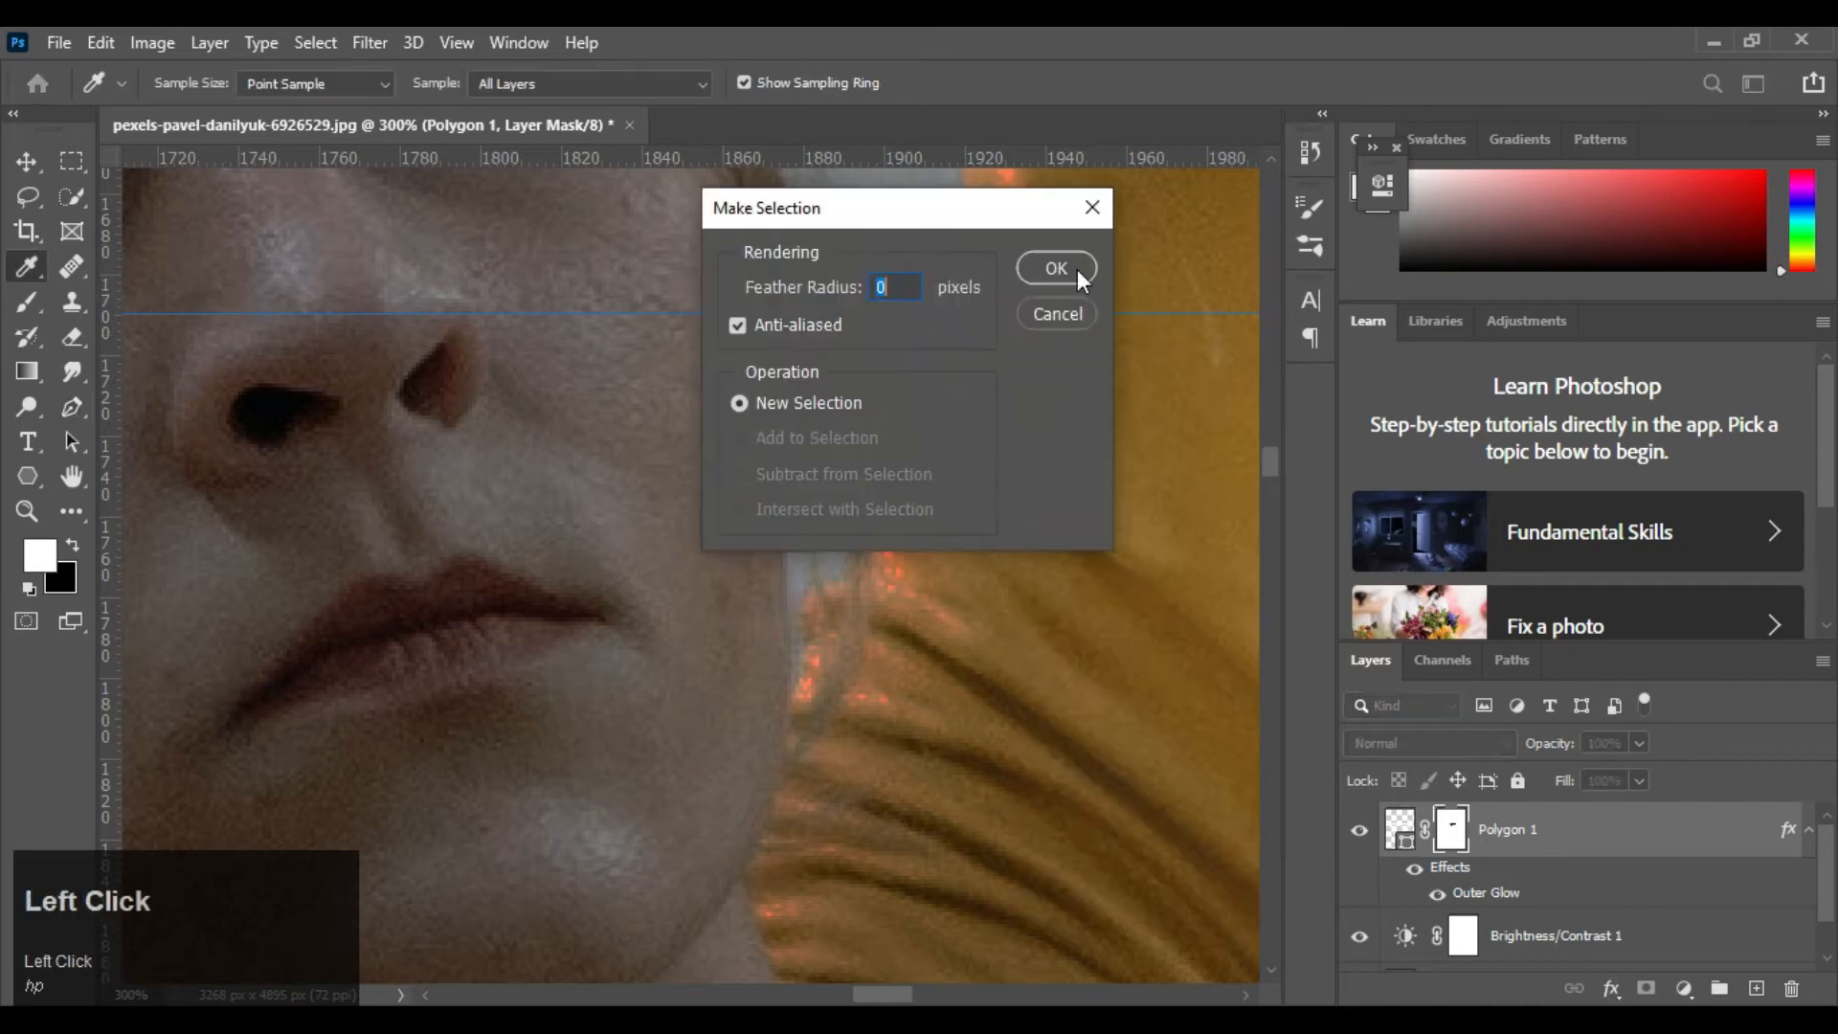
click(1075, 270)
key(alt+BackSpace)
key(ctrl+d)
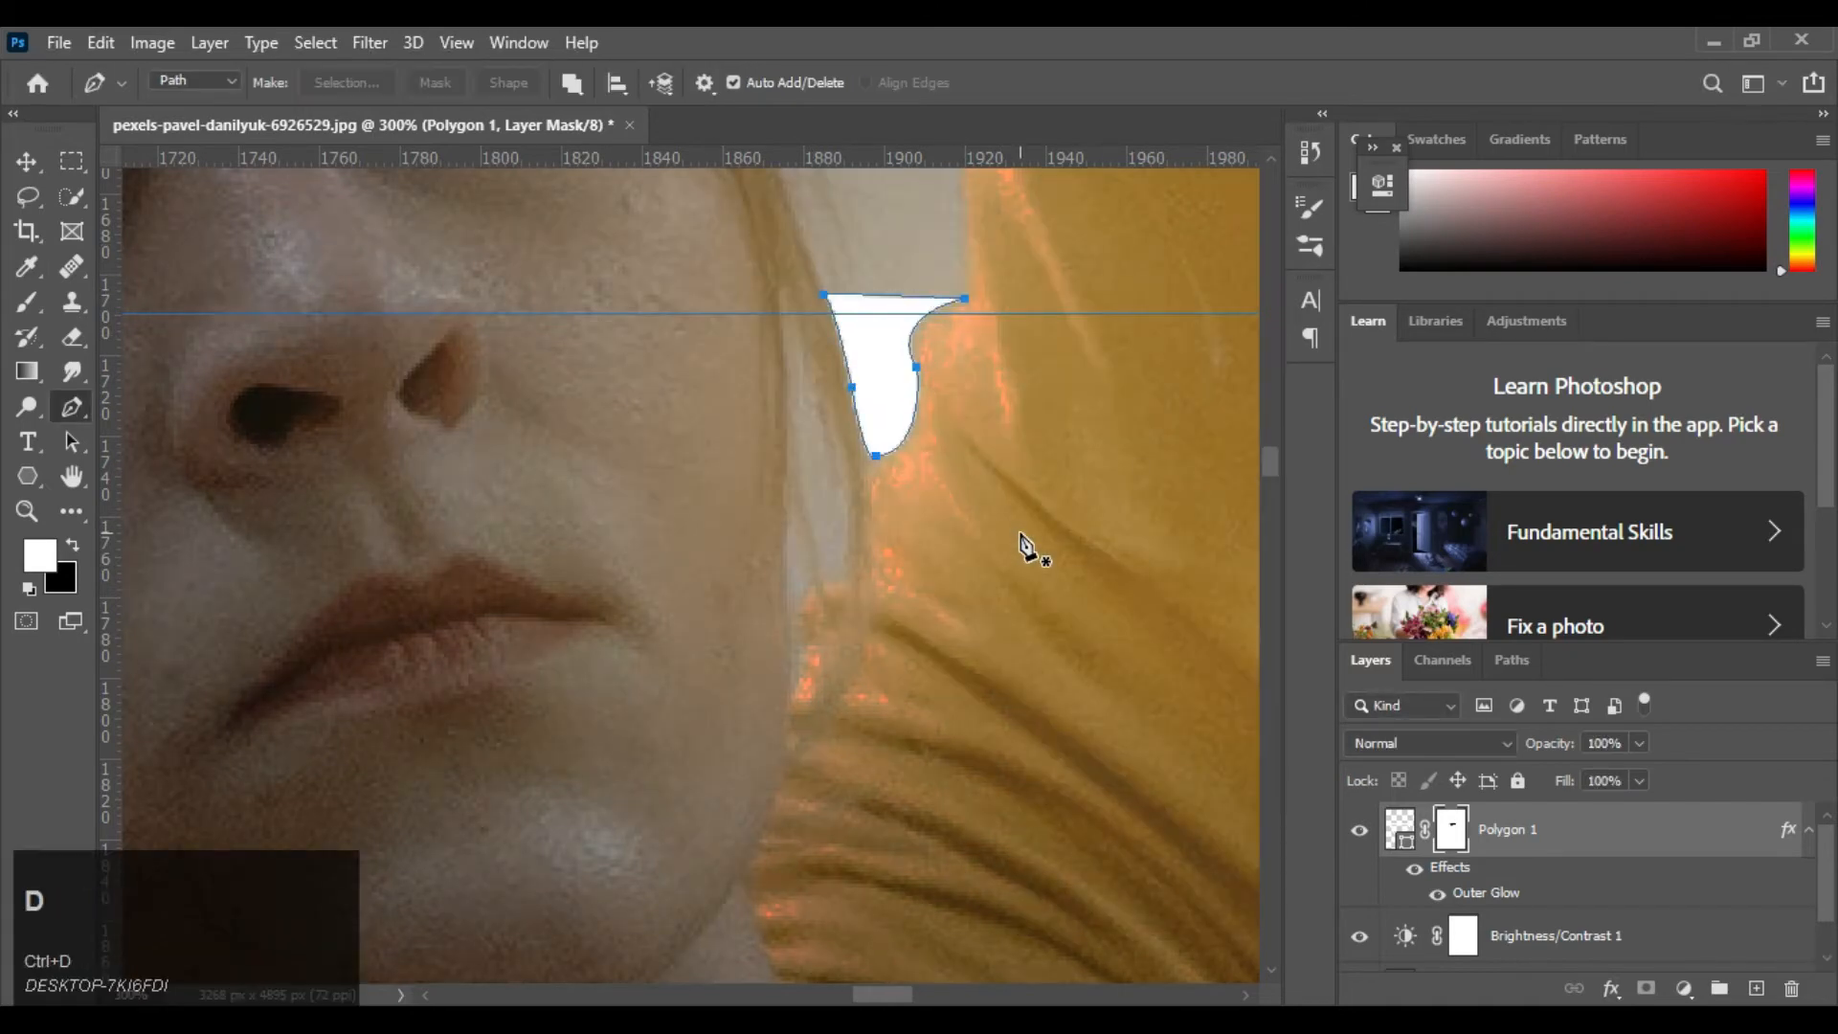
key(Escape)
Trace a second closed Pen path around the narrow gap between the cheek and the loose hair strand
click(791, 294)
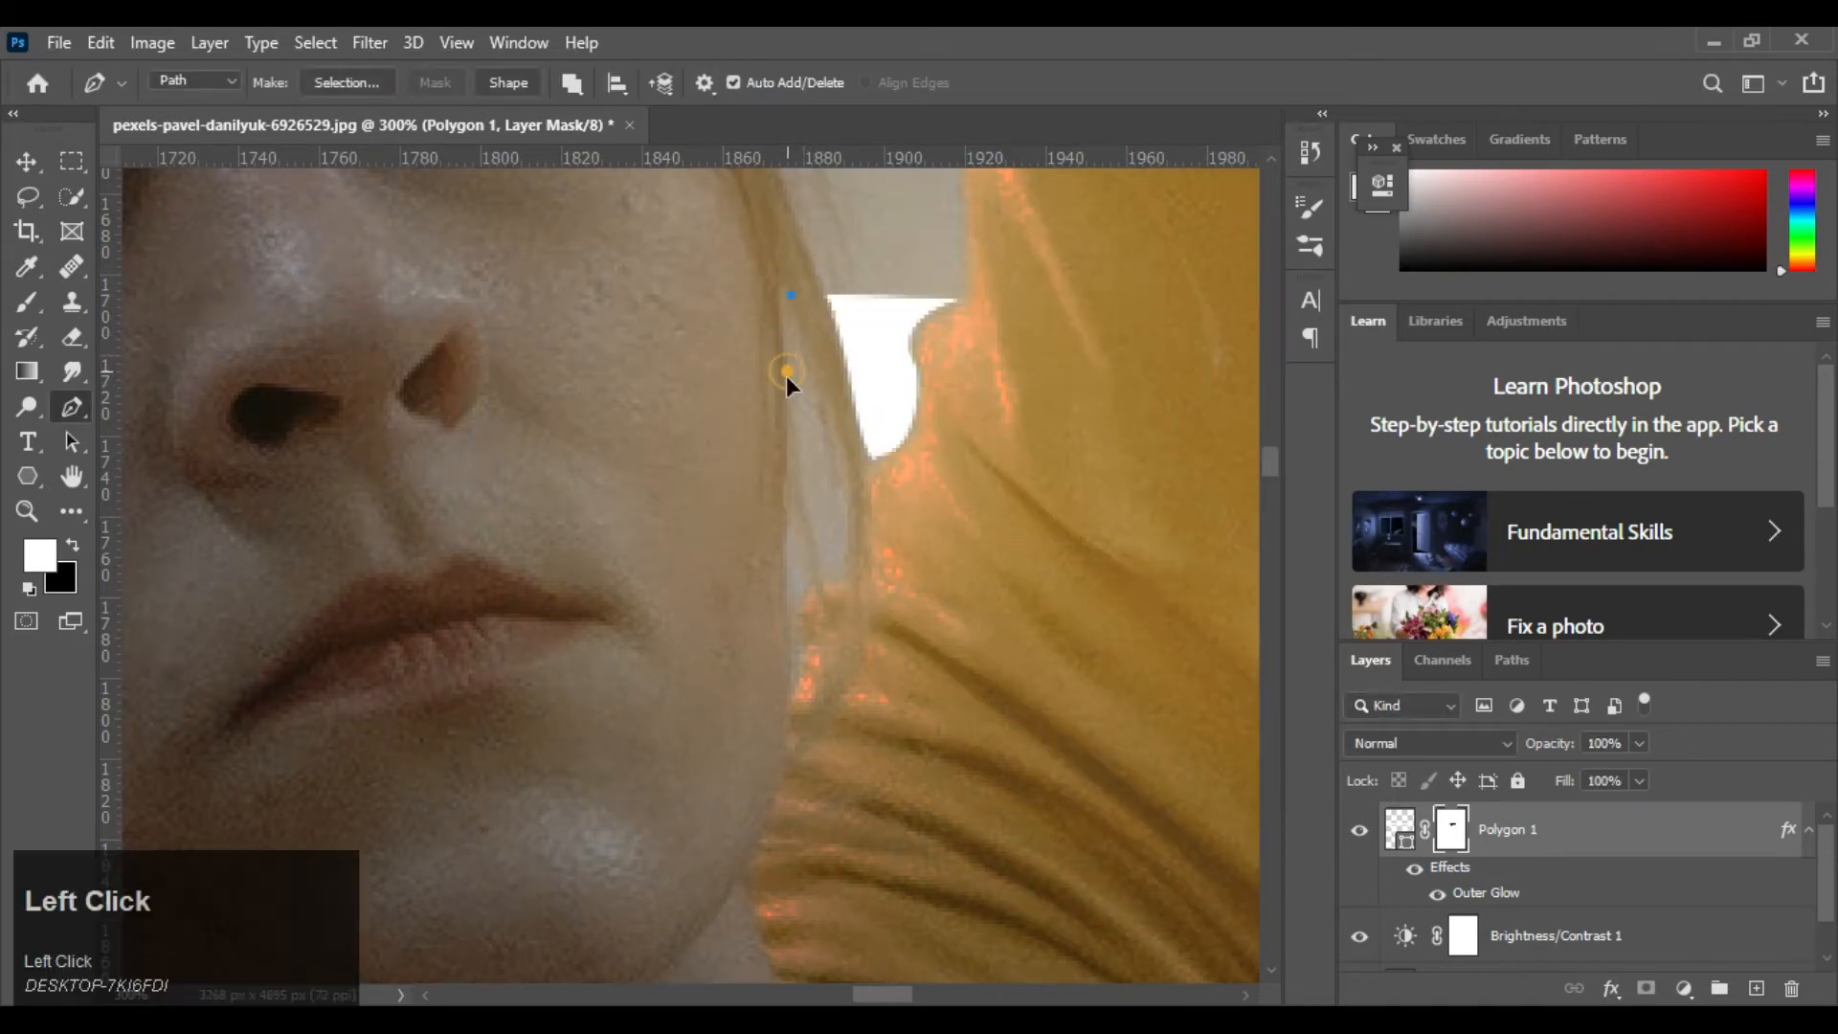
drag(790, 374, 804, 523)
drag(787, 609, 795, 678)
key(ctrl+z)
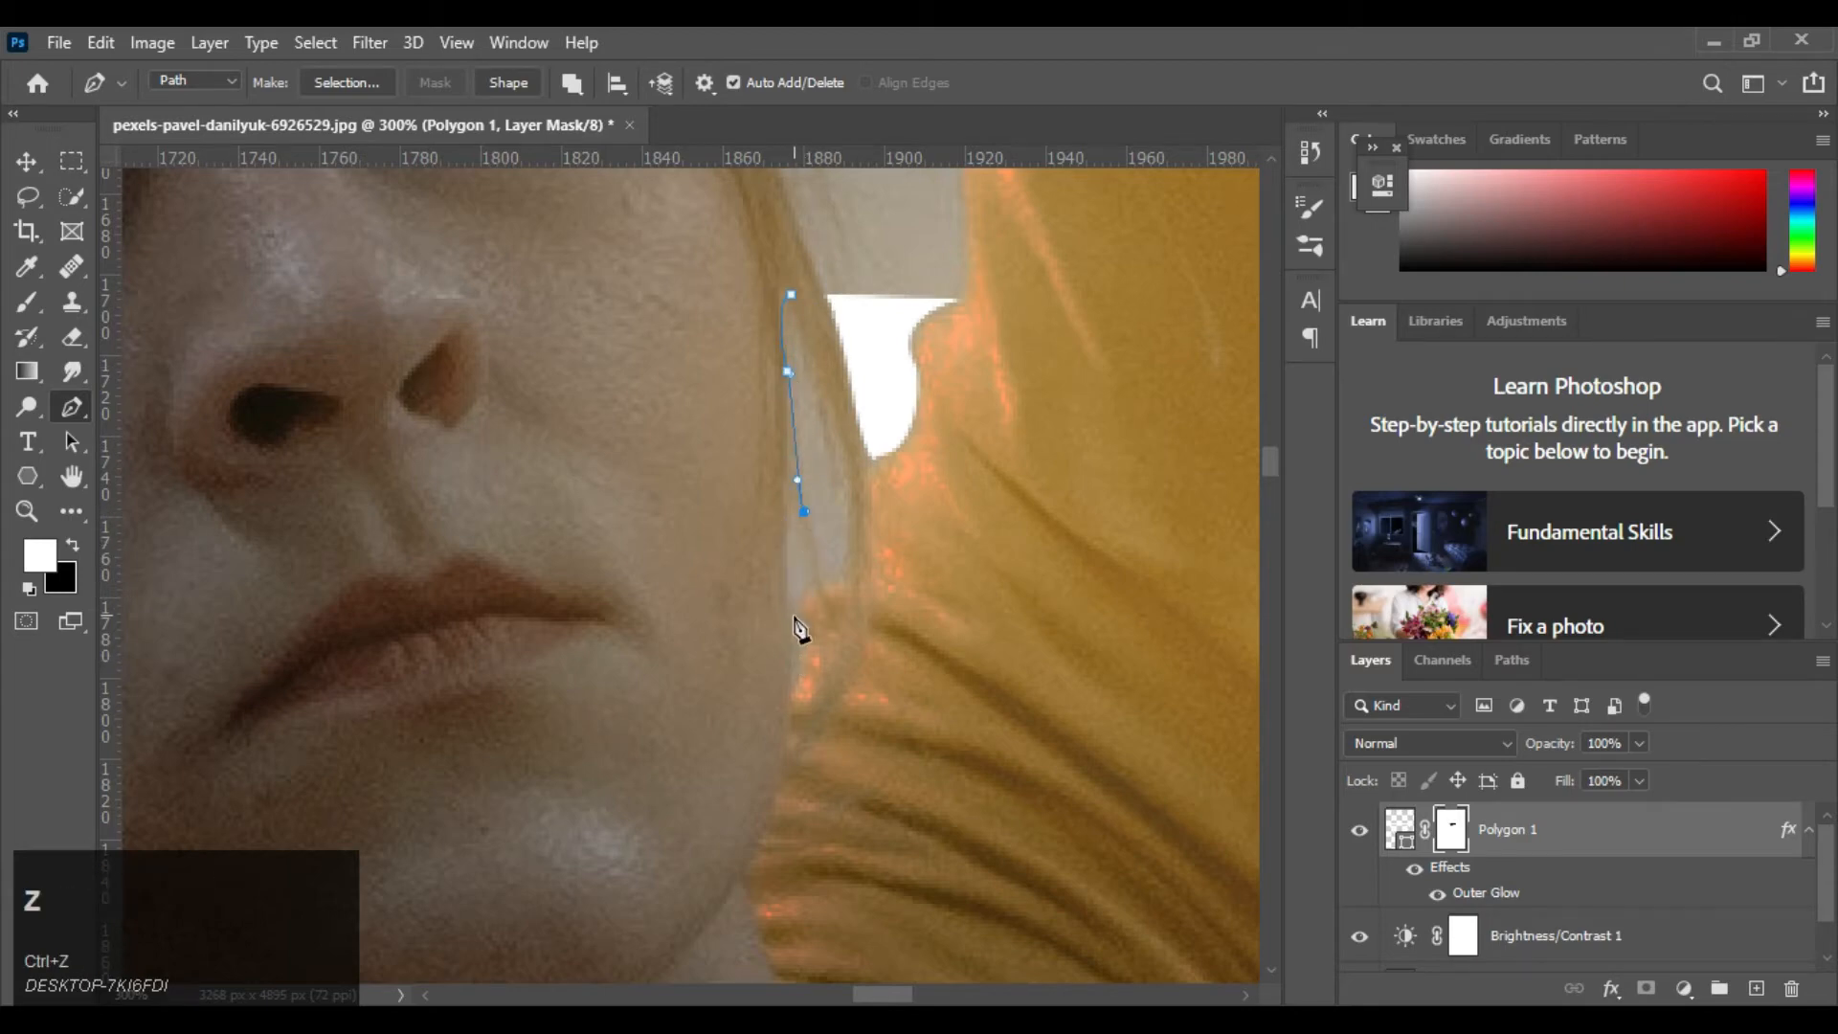
drag(787, 608, 791, 651)
click(844, 576)
click(790, 294)
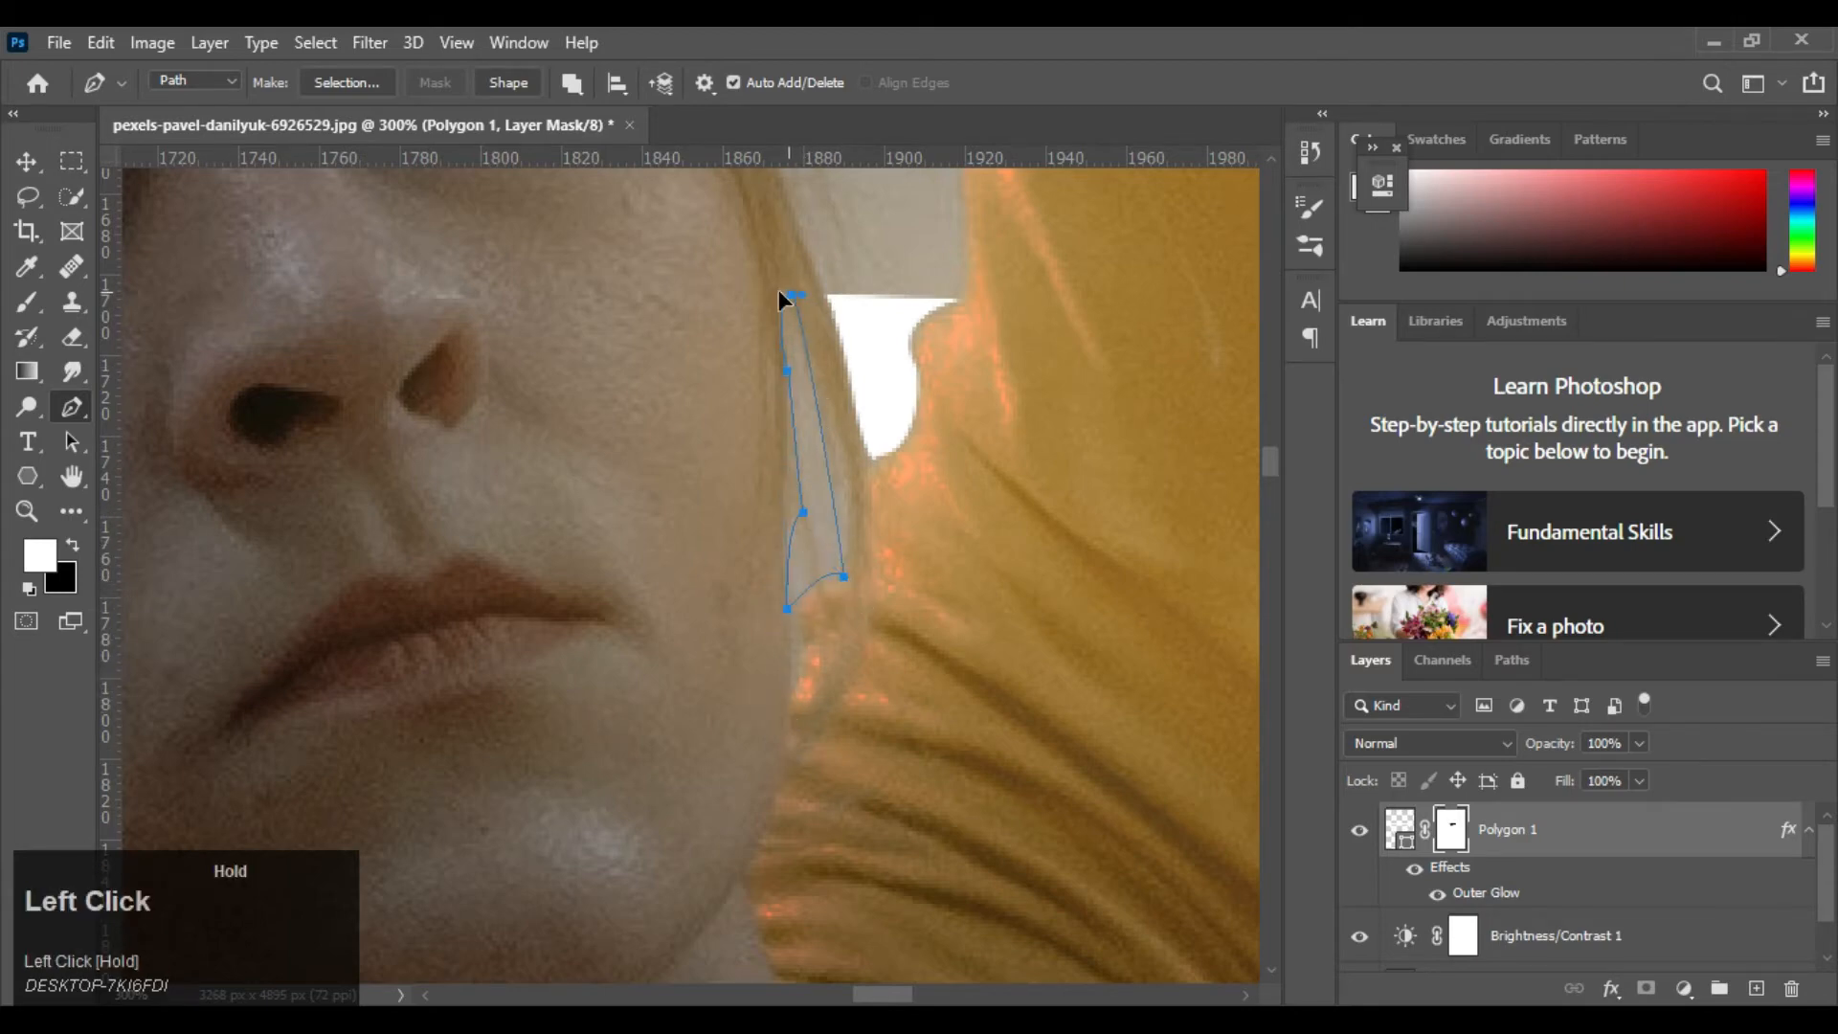
Make a selection from the narrow path, fill it with white on the mask and deselect
right_click(1026, 251)
click(1121, 361)
key(Return)
key(alt+BackSpace)
key(ctrl+0)
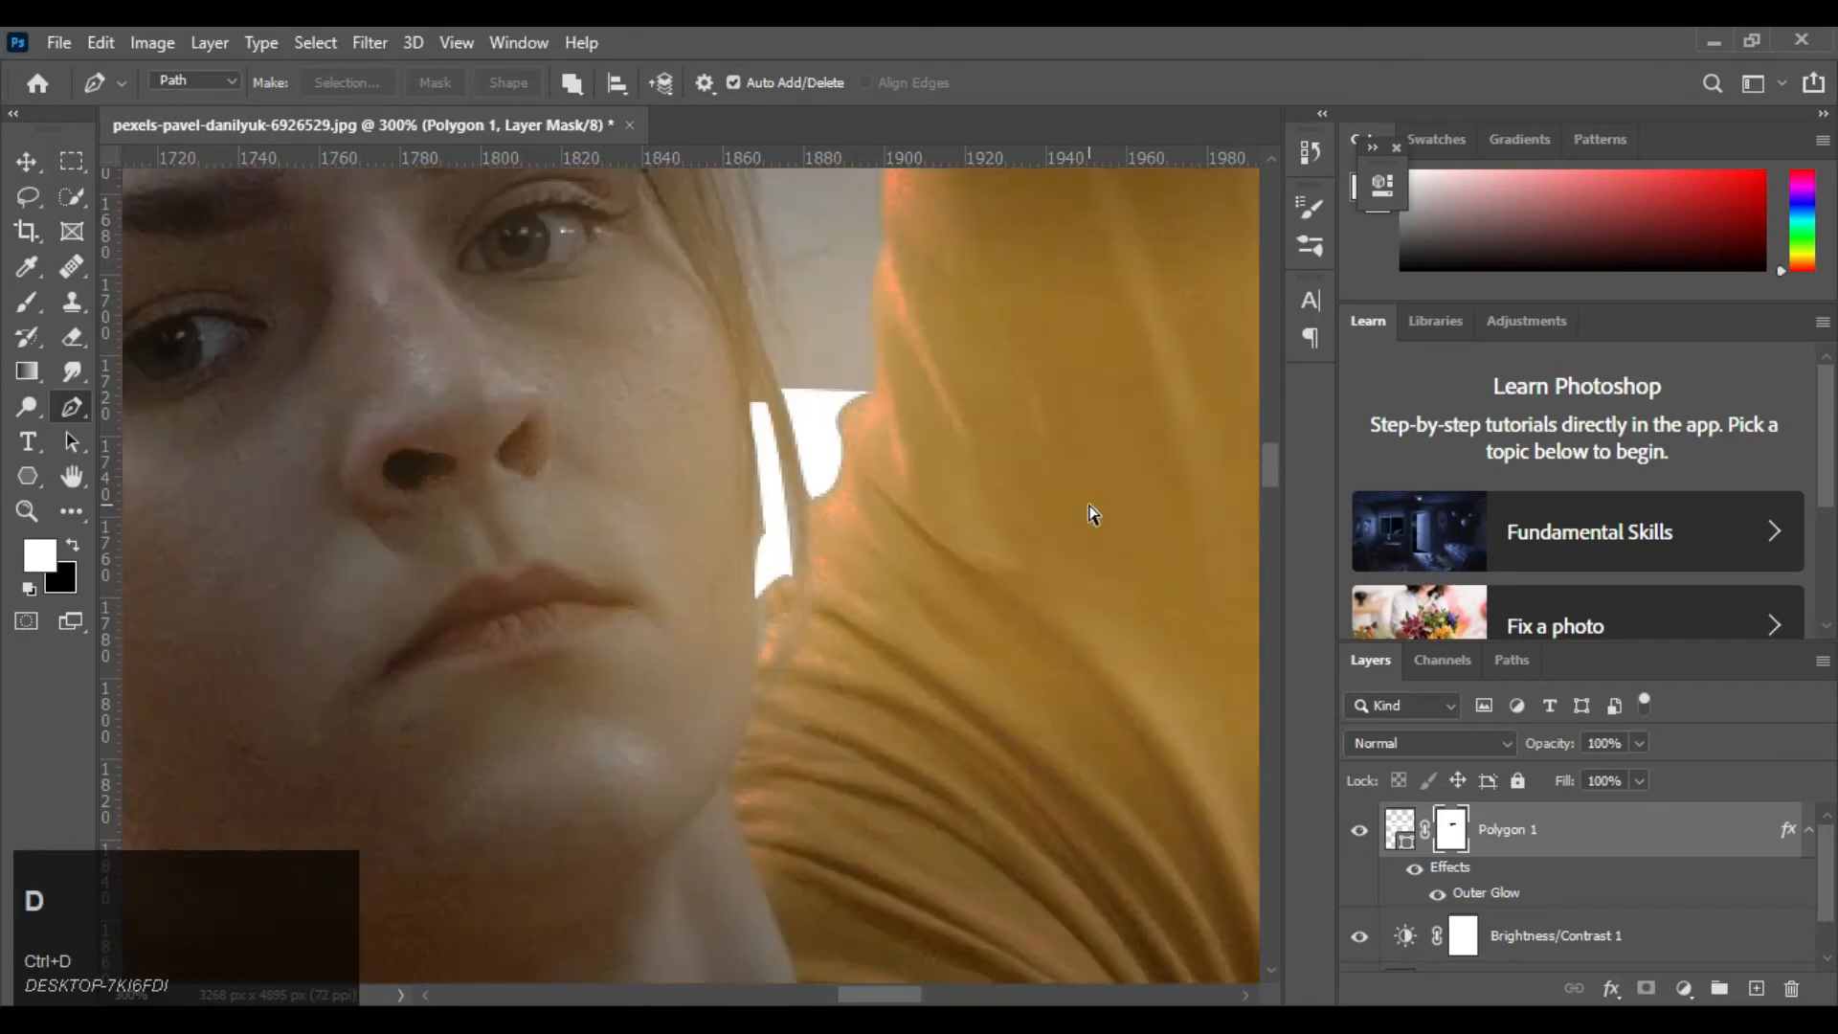
key(ctrl+d)
Brush black on the mask over the outstretched forearm with a brush of up to 90 px, hiding the triangle's slanted side across the sleeve
key(ctrl+equal)
key(ctrl+equal)
key(ctrl+equal)
key(ctrl+equal)
key(space)
drag(375, 644, 706, 492)
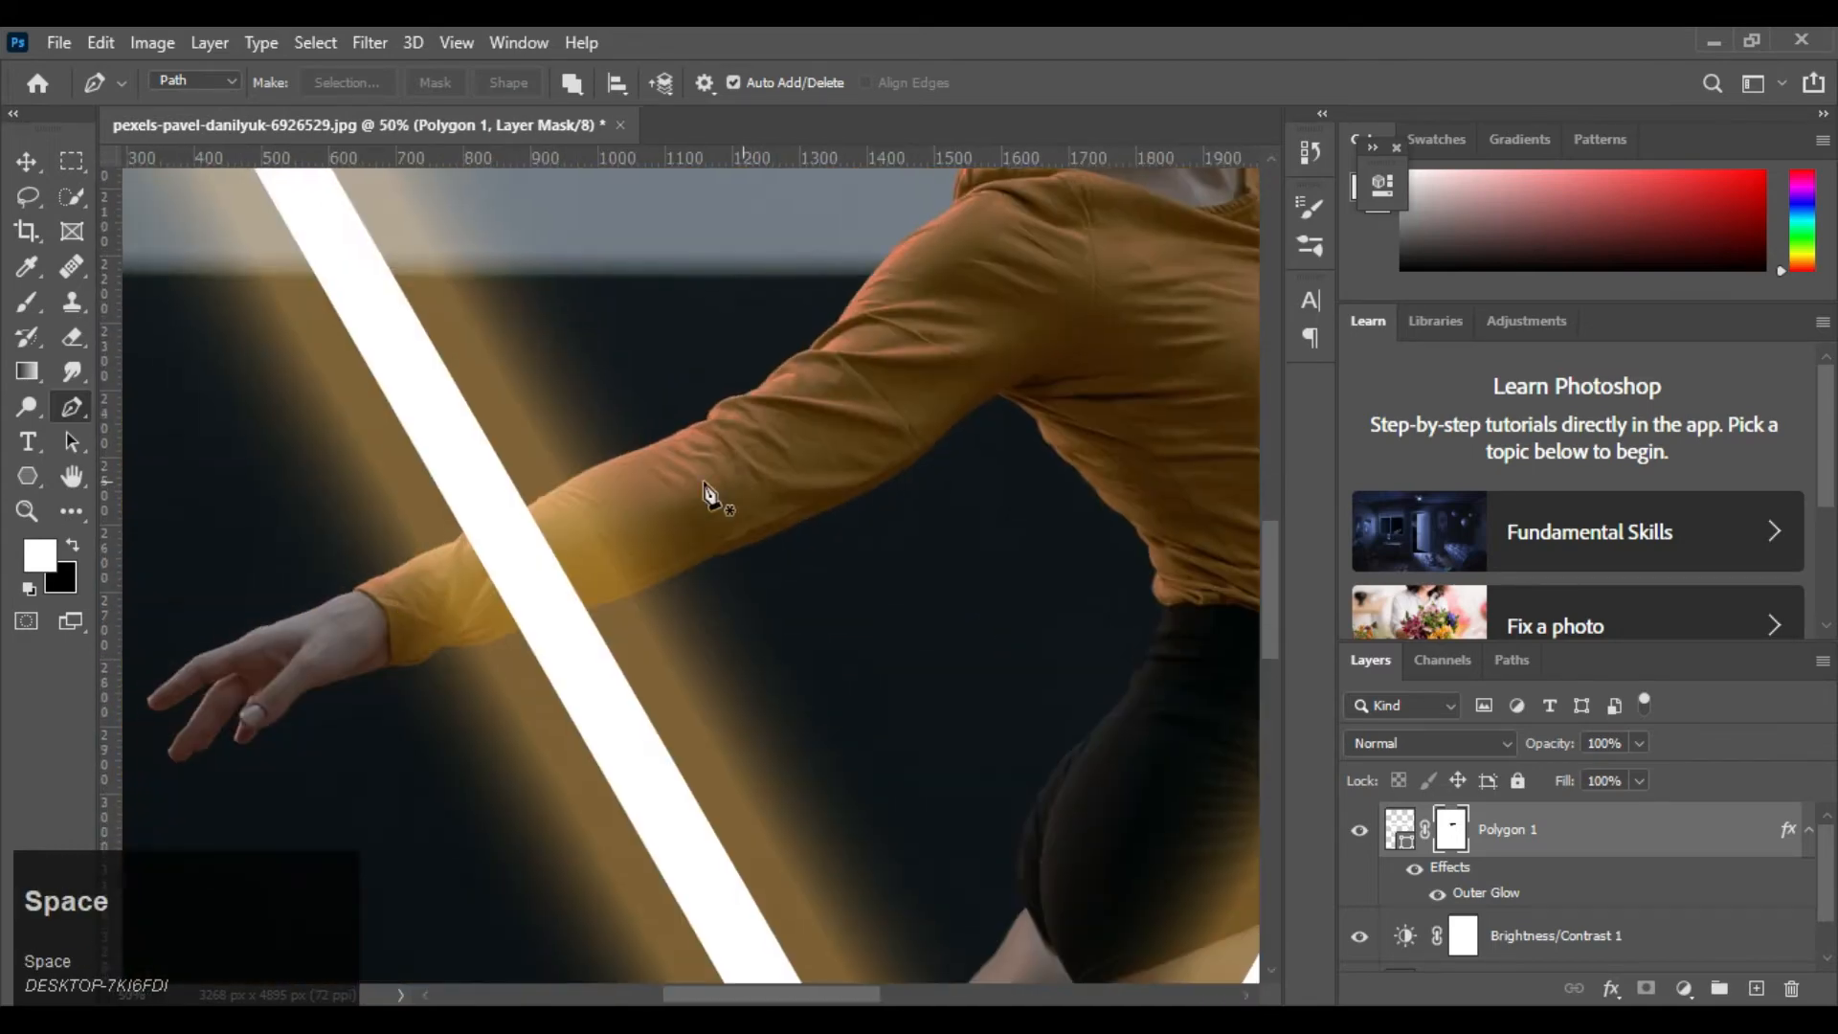
click(27, 302)
key(ctrl+equal)
key(ctrl+equal)
key(ctrl+equal)
key(space)
drag(421, 584, 920, 575)
key(bracketright)
key(bracketright)
key(bracketright)
key(bracketright)
key(bracketright)
key(bracketright)
key(bracketright)
key(bracketright)
key(bracketright)
key(bracketright)
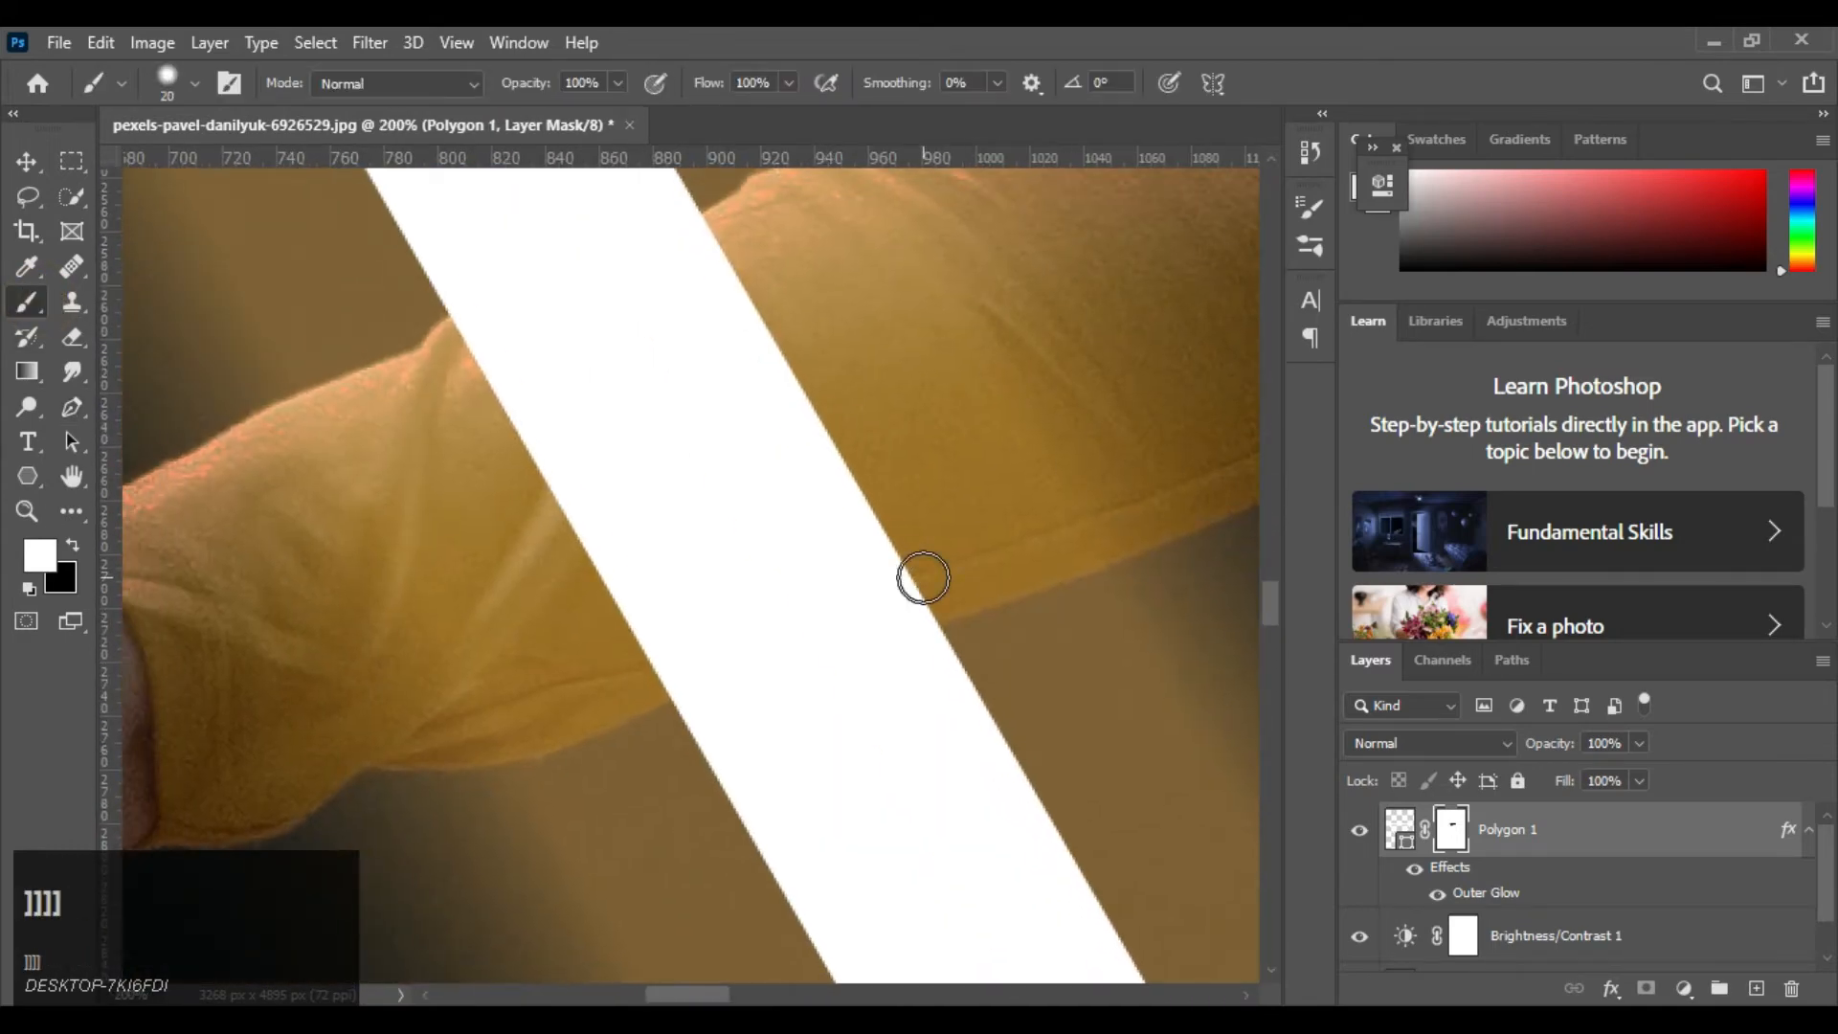
key(x)
mouse_move(738, 485)
mouse_down()
mouse_move(503, 564)
mouse_move(815, 417)
mouse_move(551, 453)
mouse_move(745, 323)
mouse_move(493, 435)
mouse_up()
drag(681, 577, 781, 481)
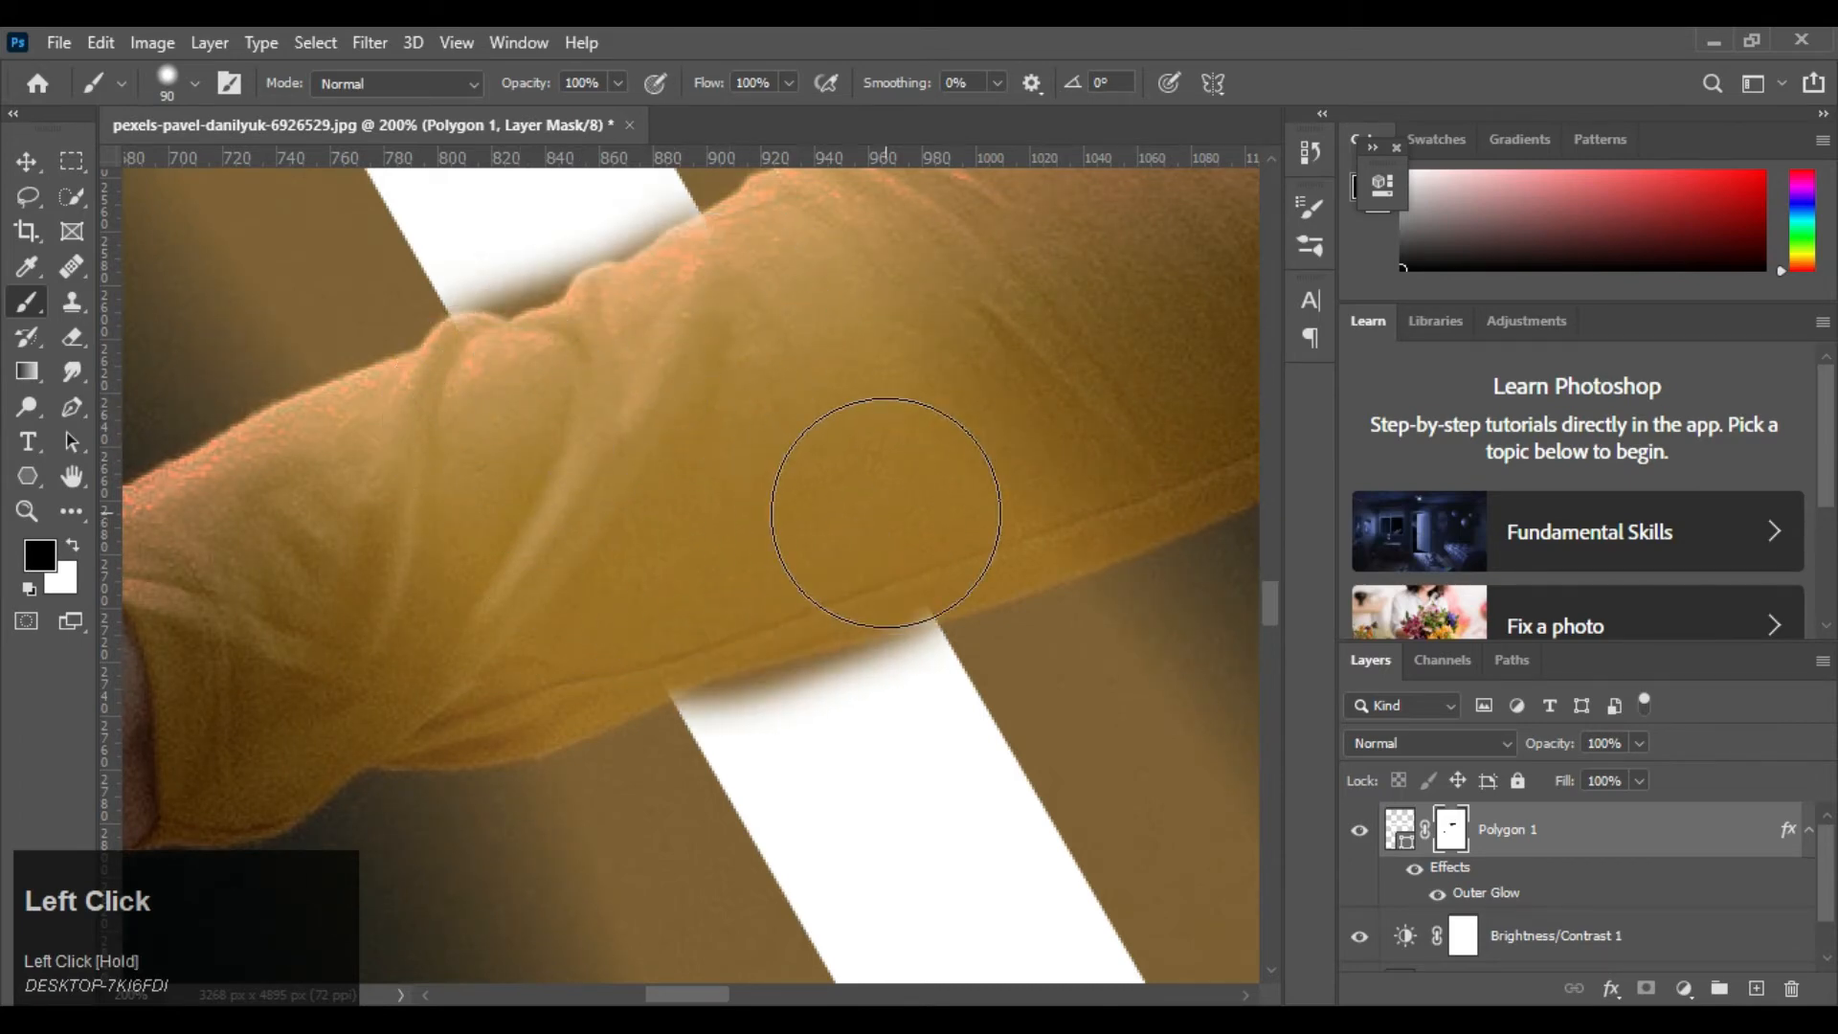
Paint white on the mask along the forearm sleeve's lower edge with a small brush to restore the bar right up to the fabric
key(bracketleft)
key(bracketleft)
key(bracketleft)
key(bracketleft)
key(bracketleft)
key(bracketleft)
key(bracketleft)
key(bracketleft)
key(bracketleft)
key(bracketleft)
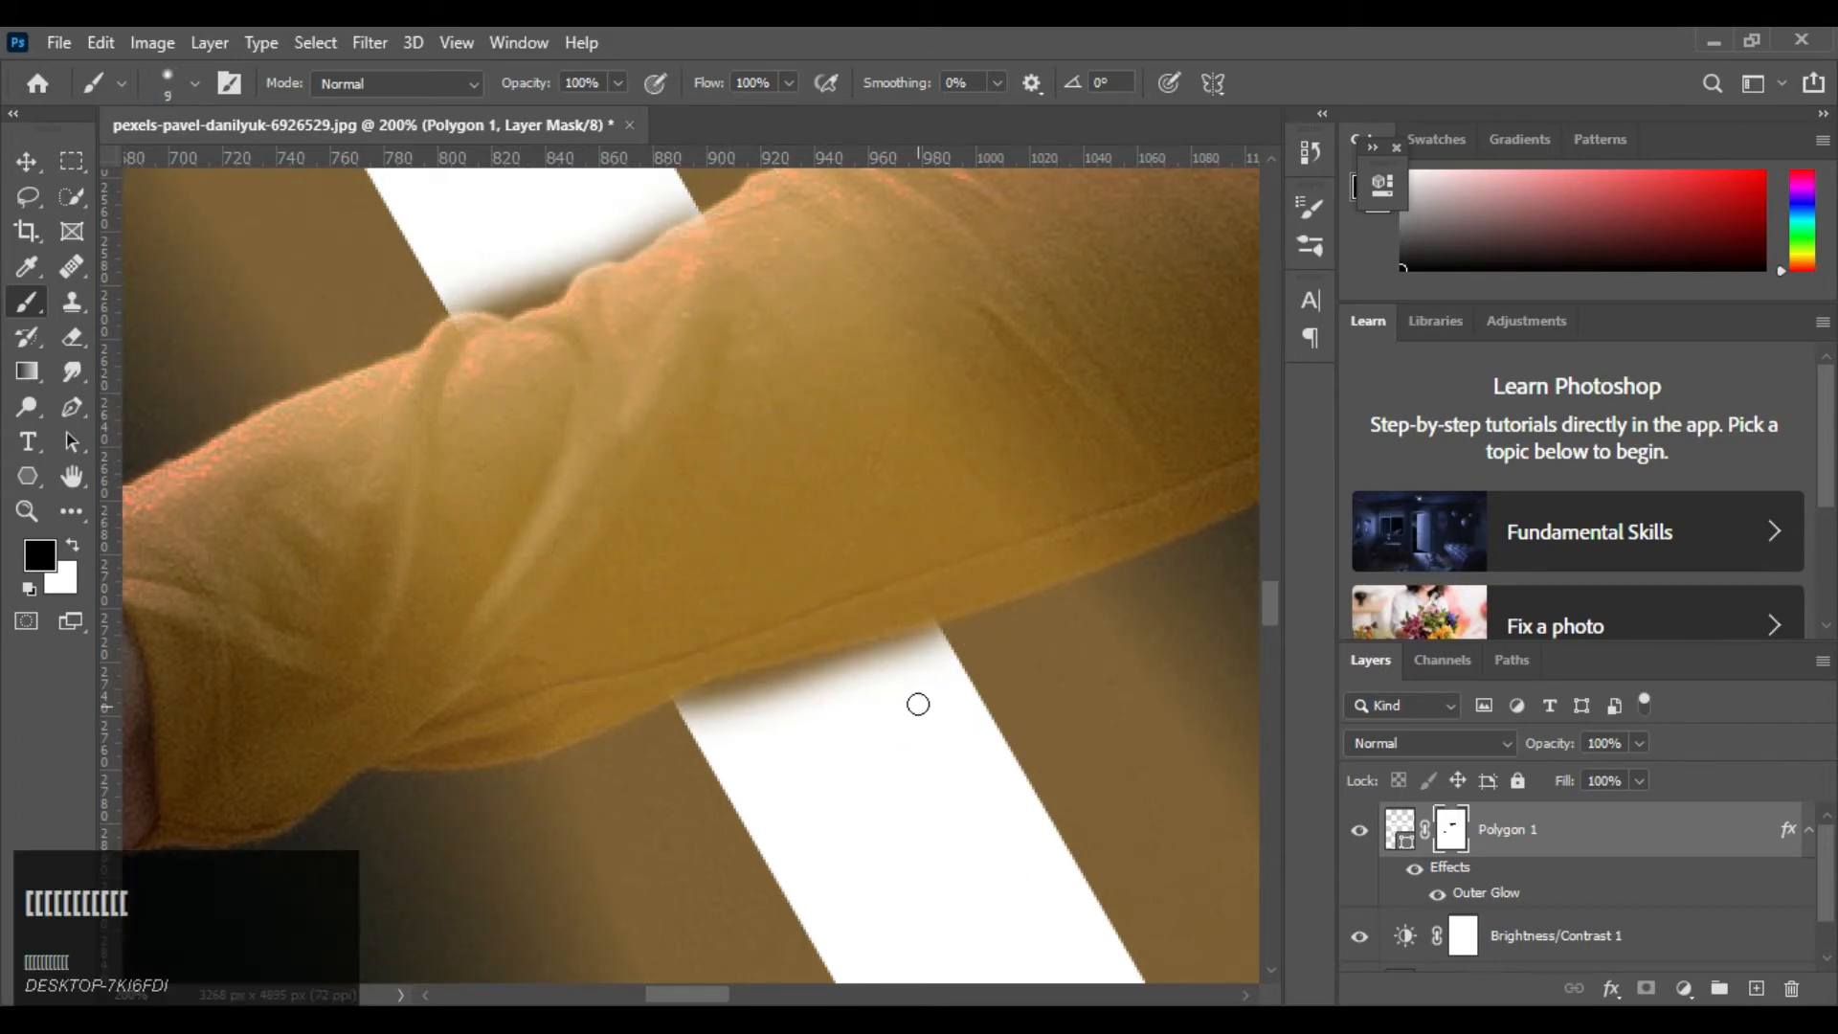
key(x)
drag(927, 634, 672, 696)
key(ctrl+z)
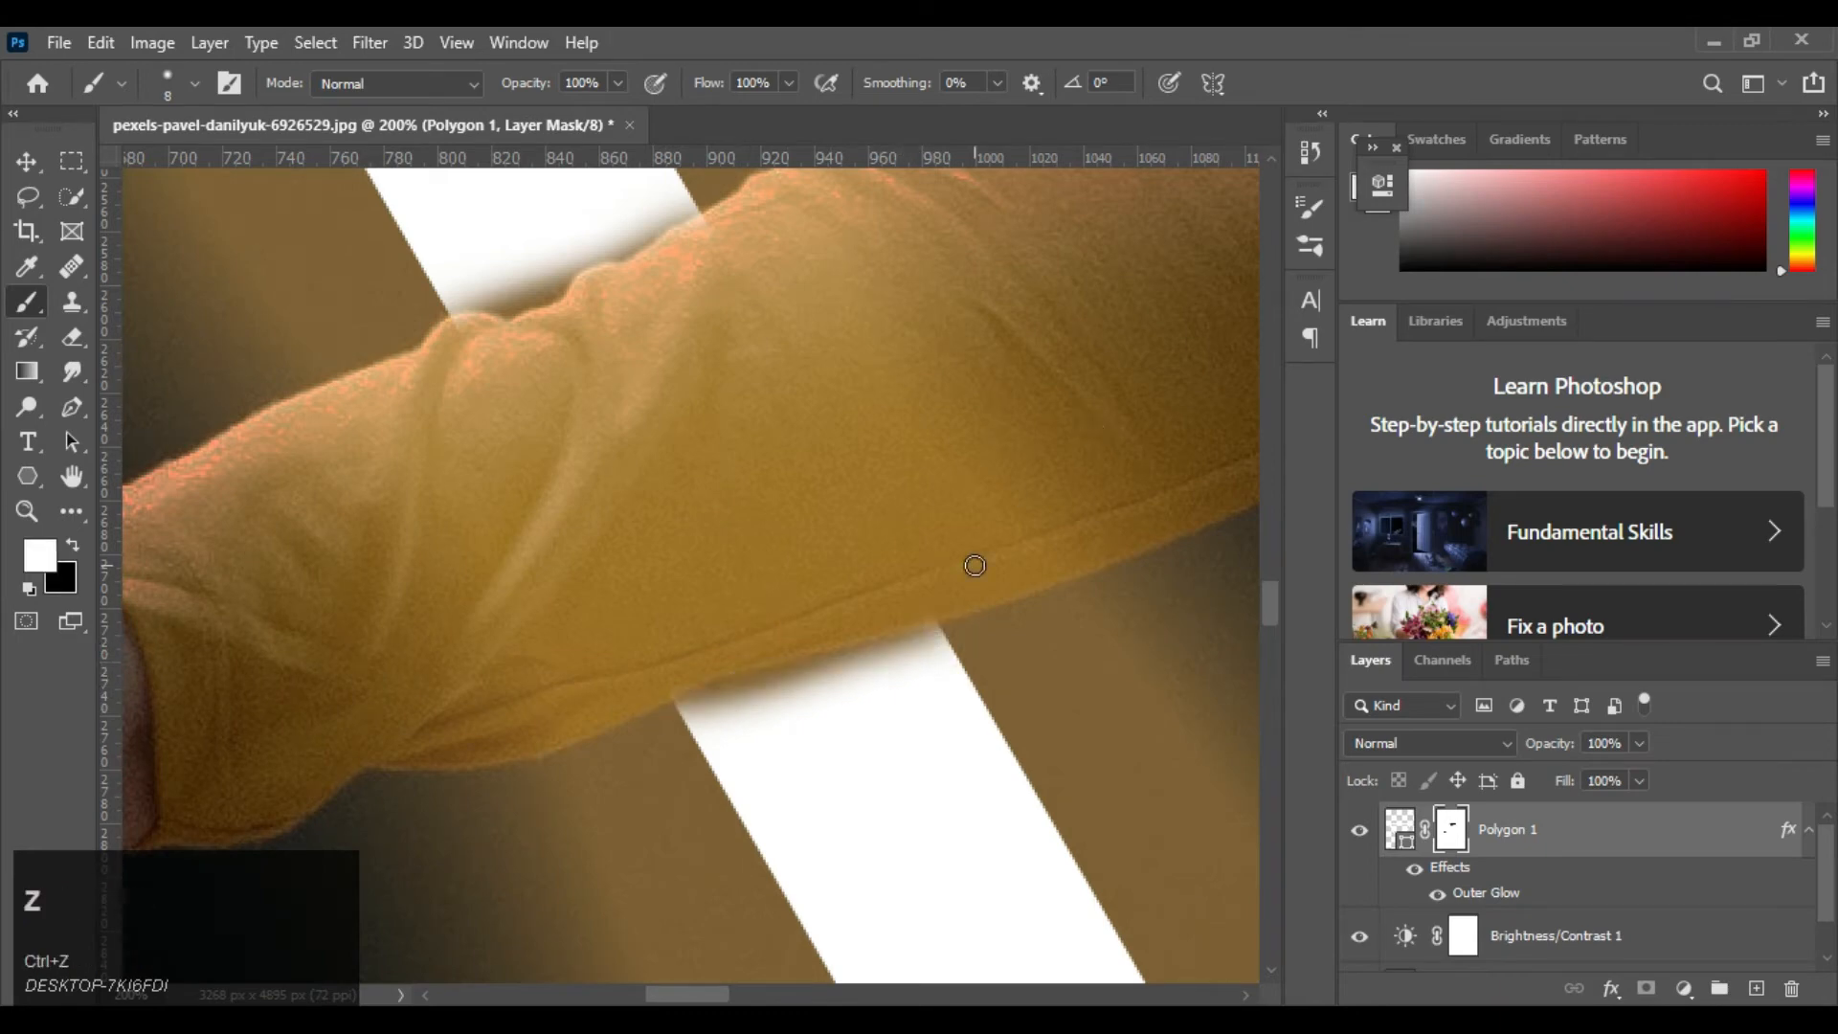
key(ctrl+plus)
drag(907, 612, 761, 348)
key(bracketright)
key(bracketright)
key(bracketright)
key(bracketright)
mouse_move(988, 511)
mouse_down()
mouse_move(532, 620)
mouse_move(627, 569)
mouse_move(1039, 465)
mouse_up()
Paint white on the mask along the forearm sleeve's upper edge with a 20 px brush, following the fabric folds
drag(459, 331, 780, 439)
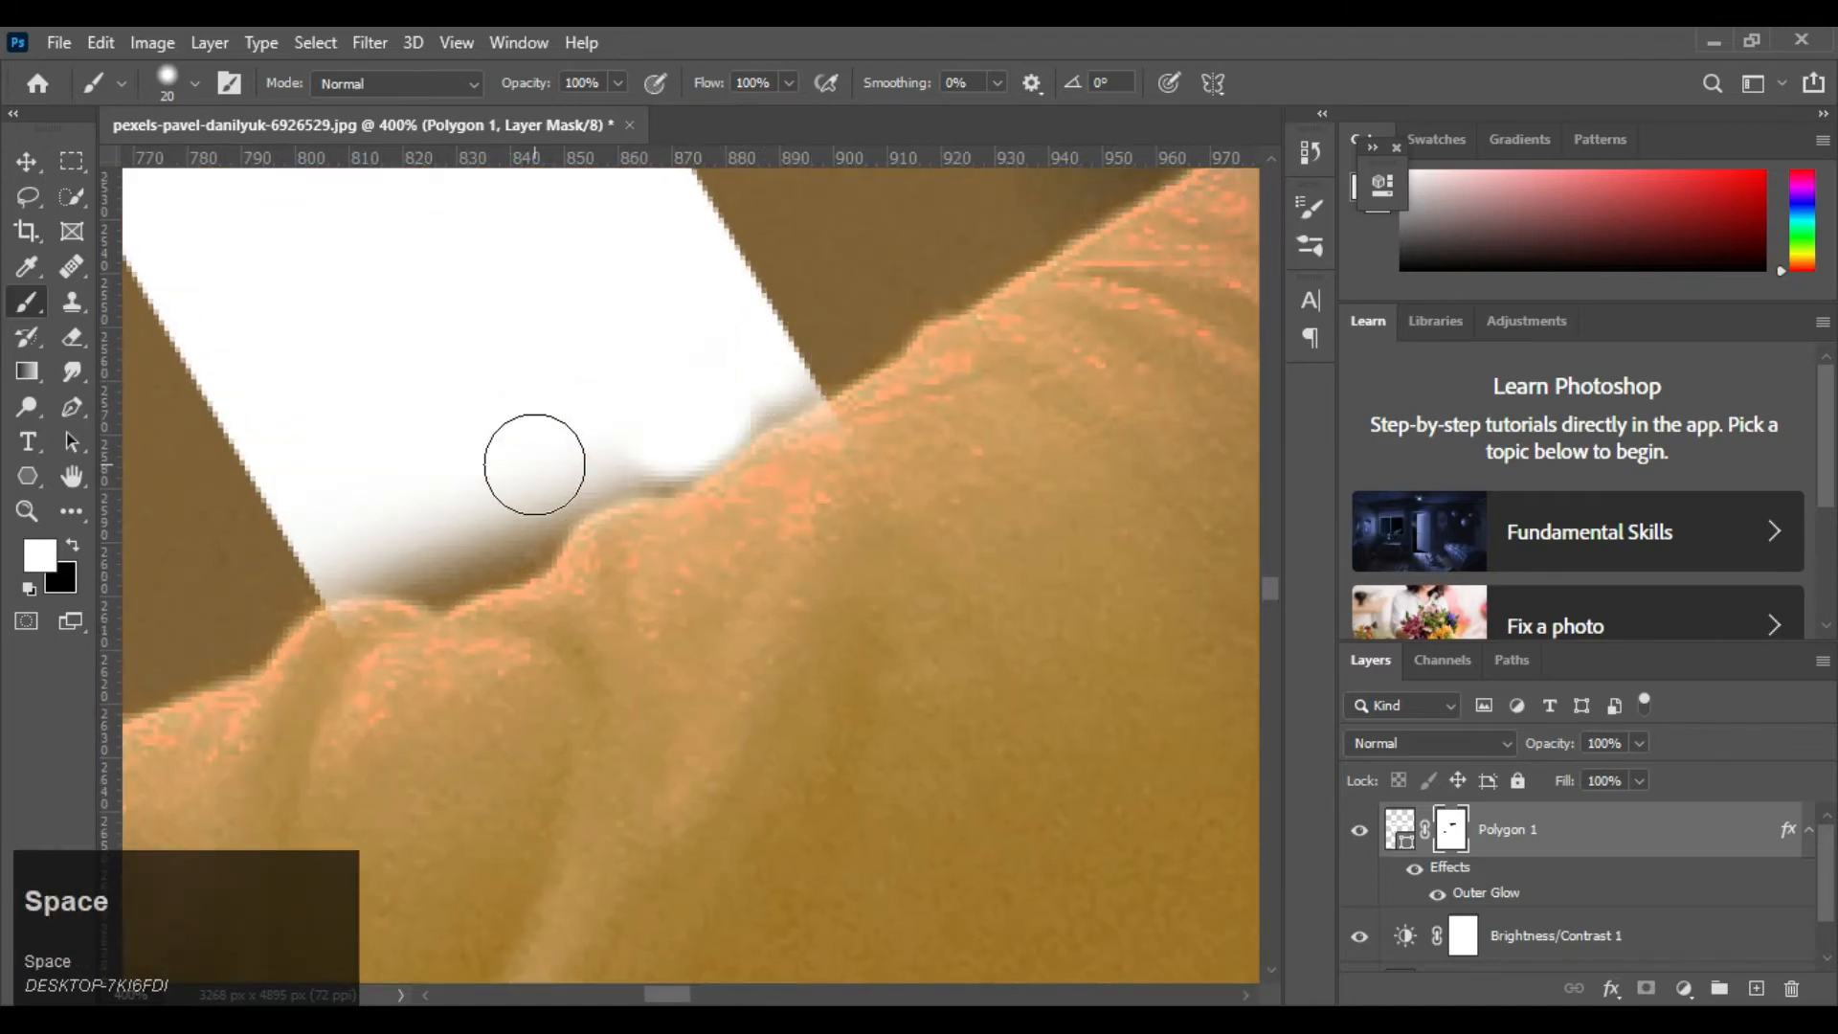
drag(440, 558, 715, 415)
mouse_move(375, 529)
mouse_down()
mouse_move(497, 541)
mouse_move(433, 556)
mouse_move(752, 430)
mouse_move(760, 362)
mouse_move(1015, 471)
mouse_up()
key(ctrl+minus)
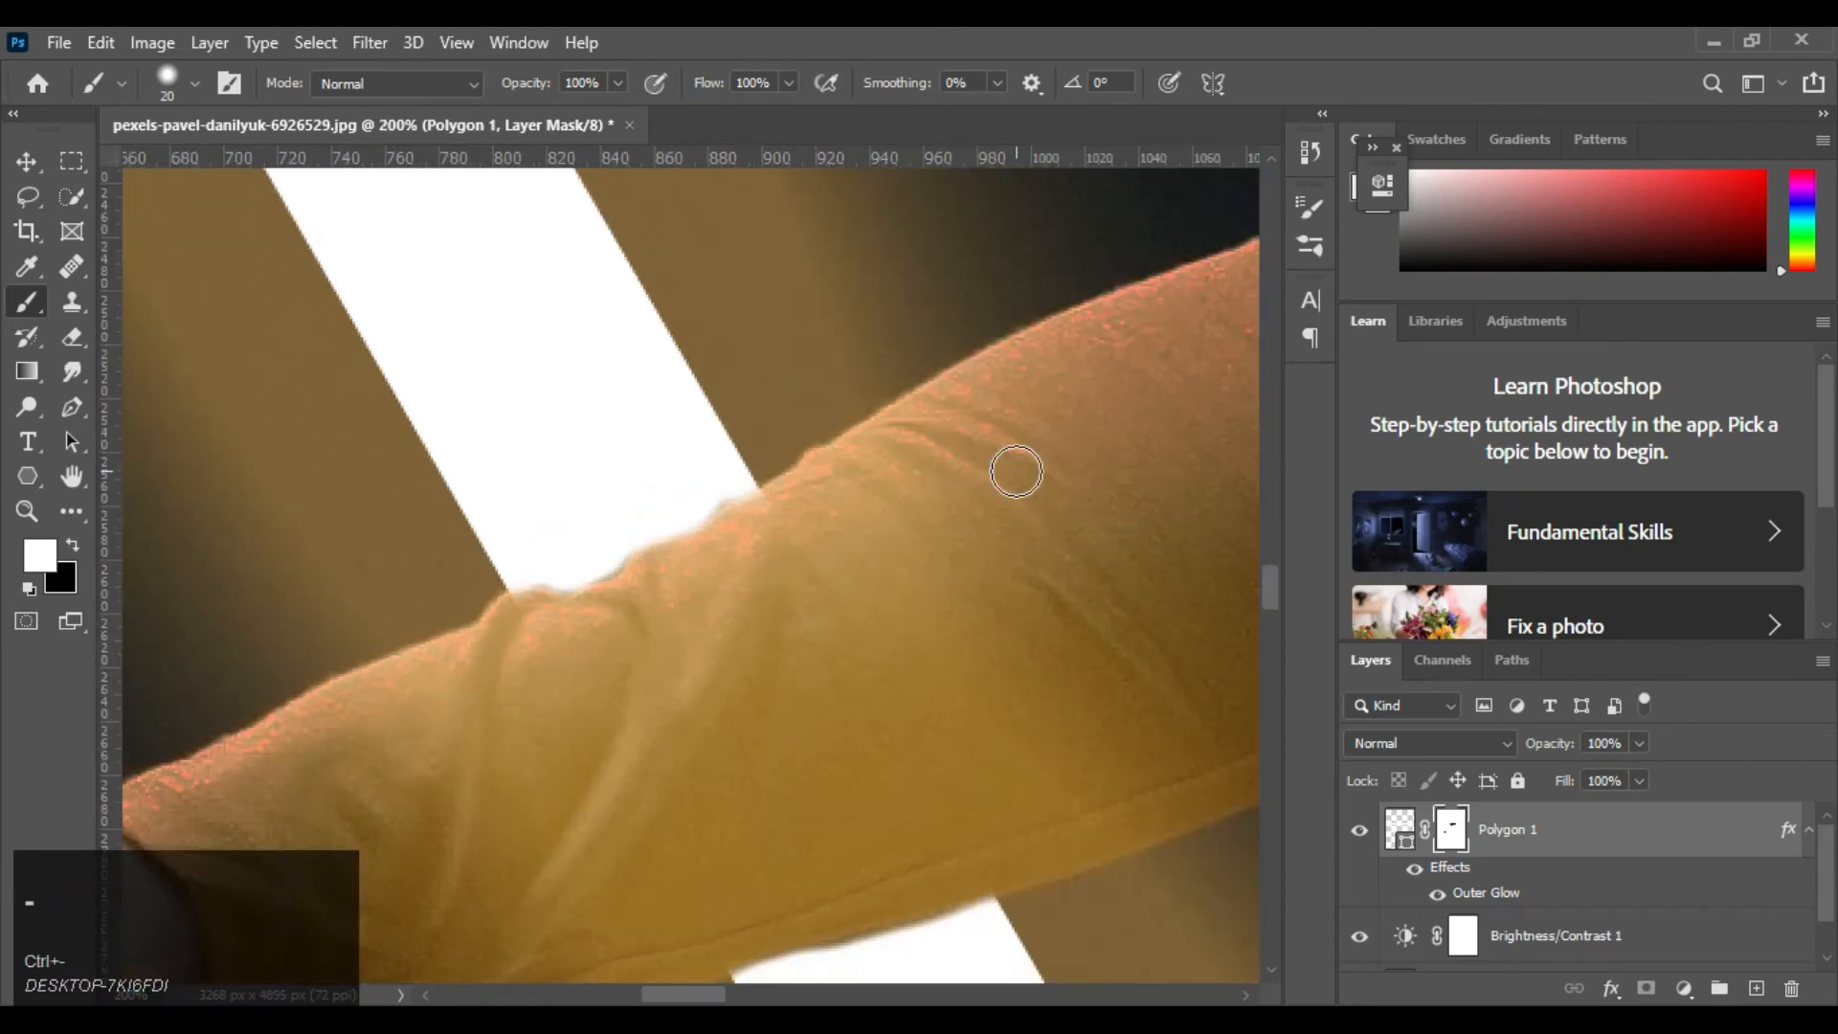
key(x)
drag(842, 722, 1018, 603)
Set the triangle layer's blend mode to Screen
key(ctrl+minus)
key(ctrl+0)
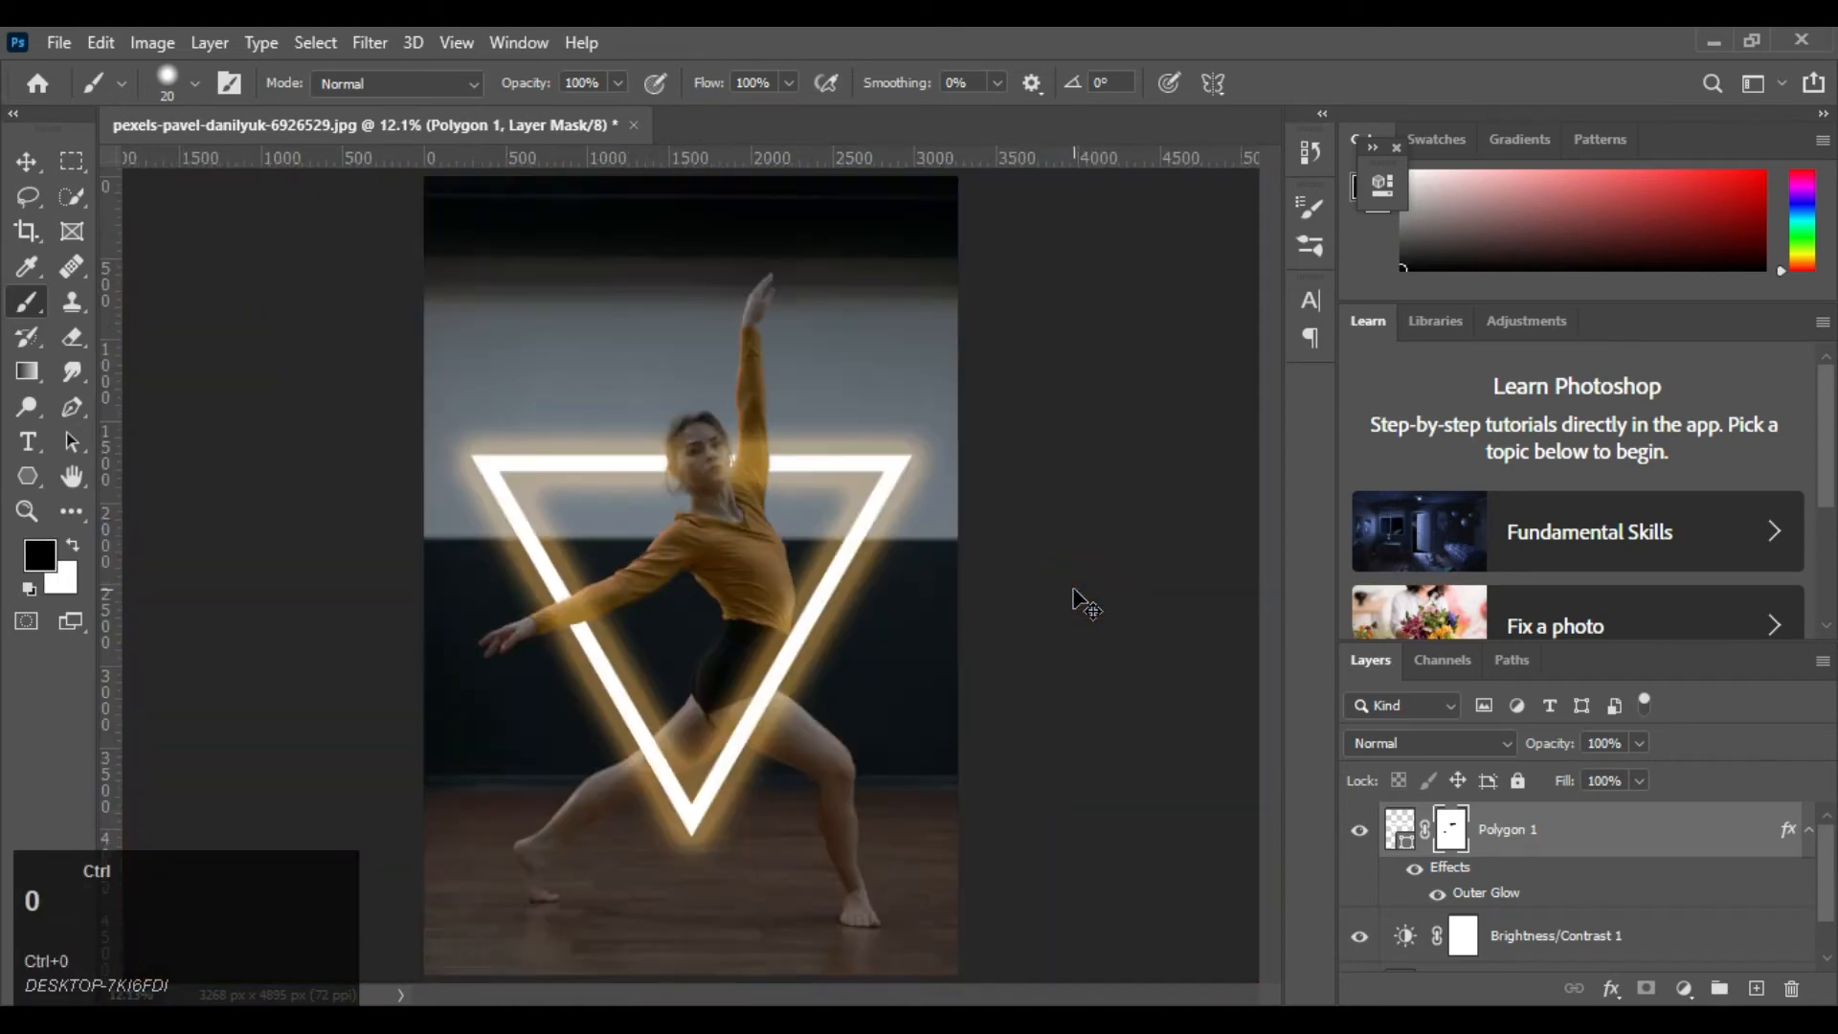
click(1379, 741)
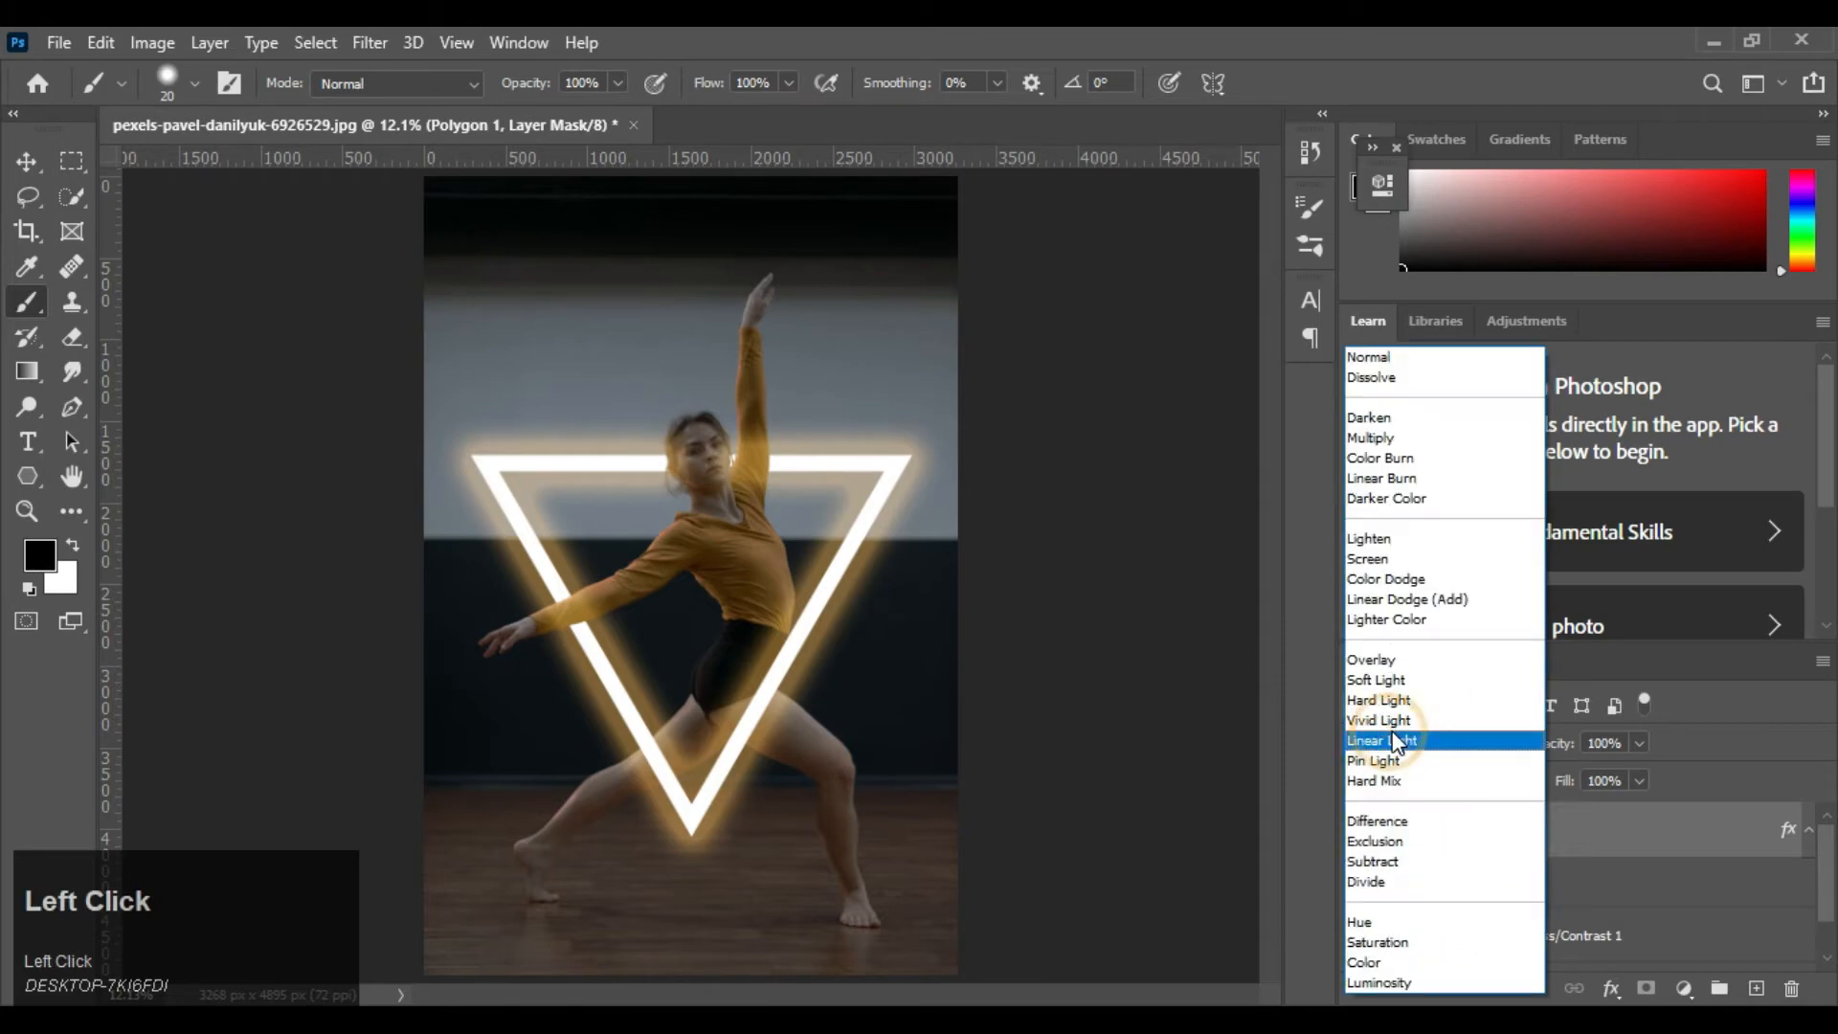
click(1404, 561)
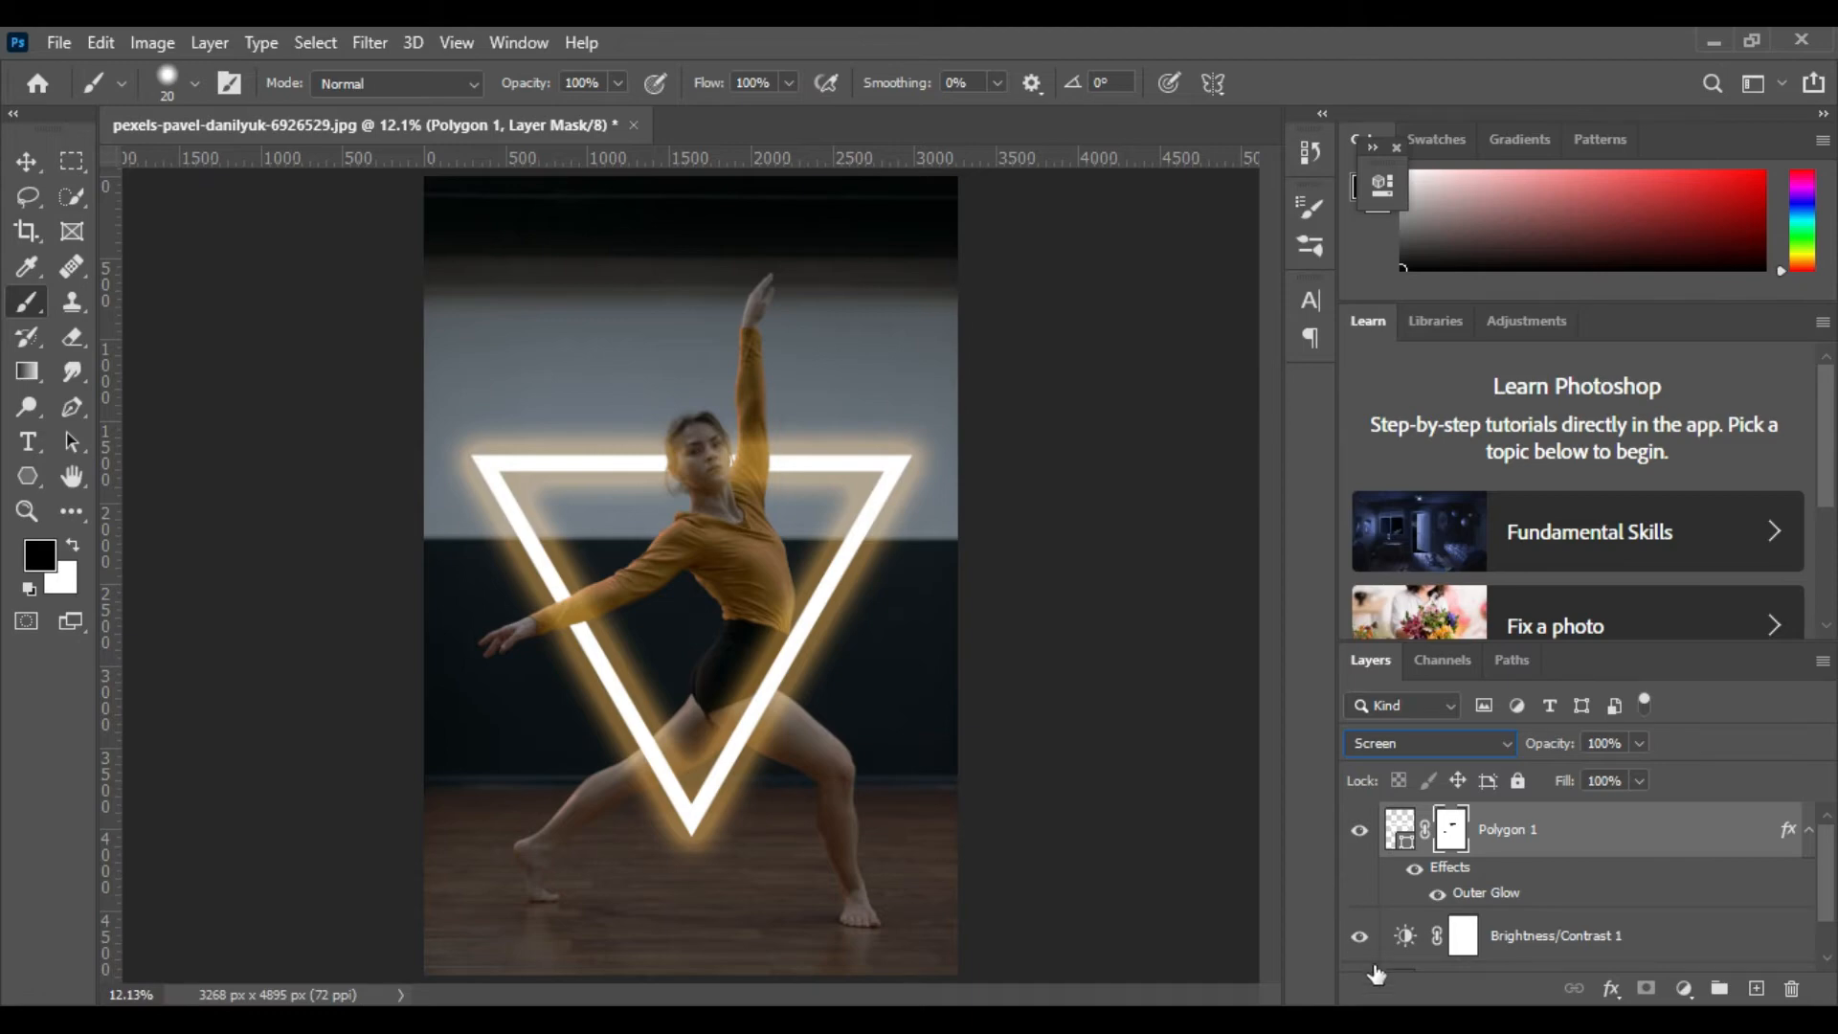
Add a Levels adjustment layer above Brightness/Contrast 1 and set its white output level to 204
scroll(1630, 919, down, 2)
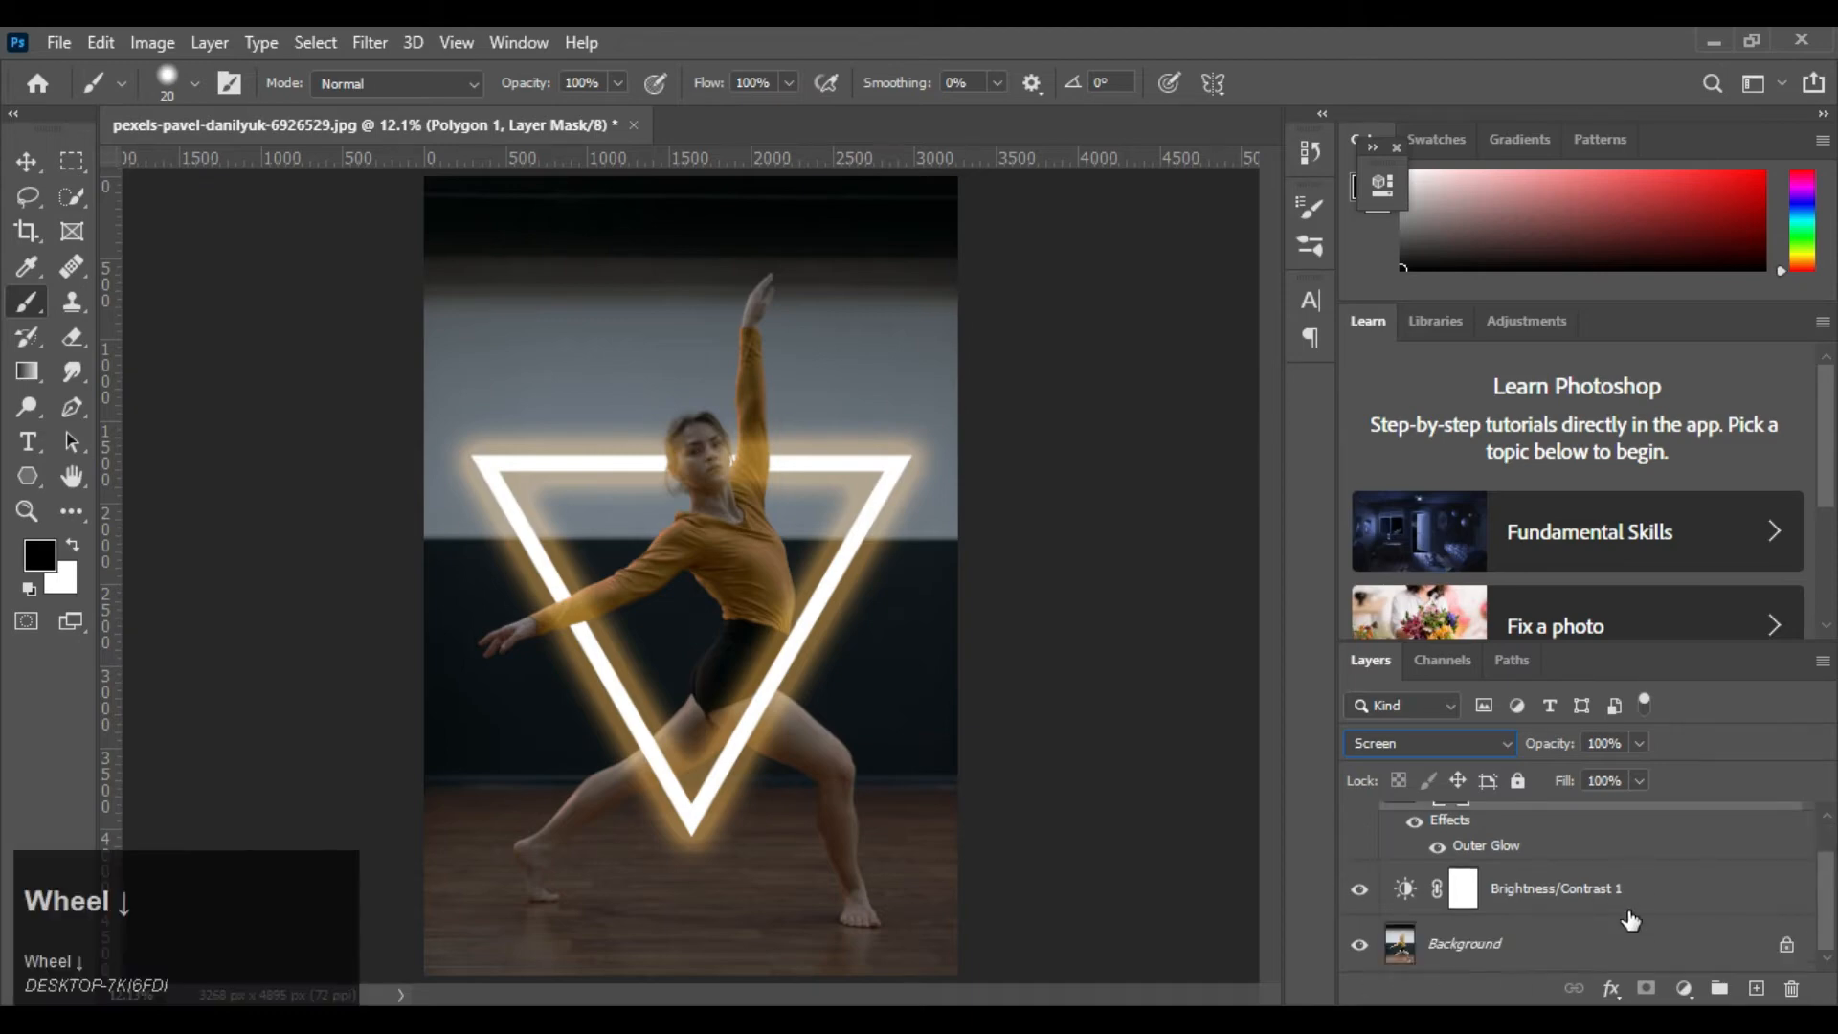
click(1538, 900)
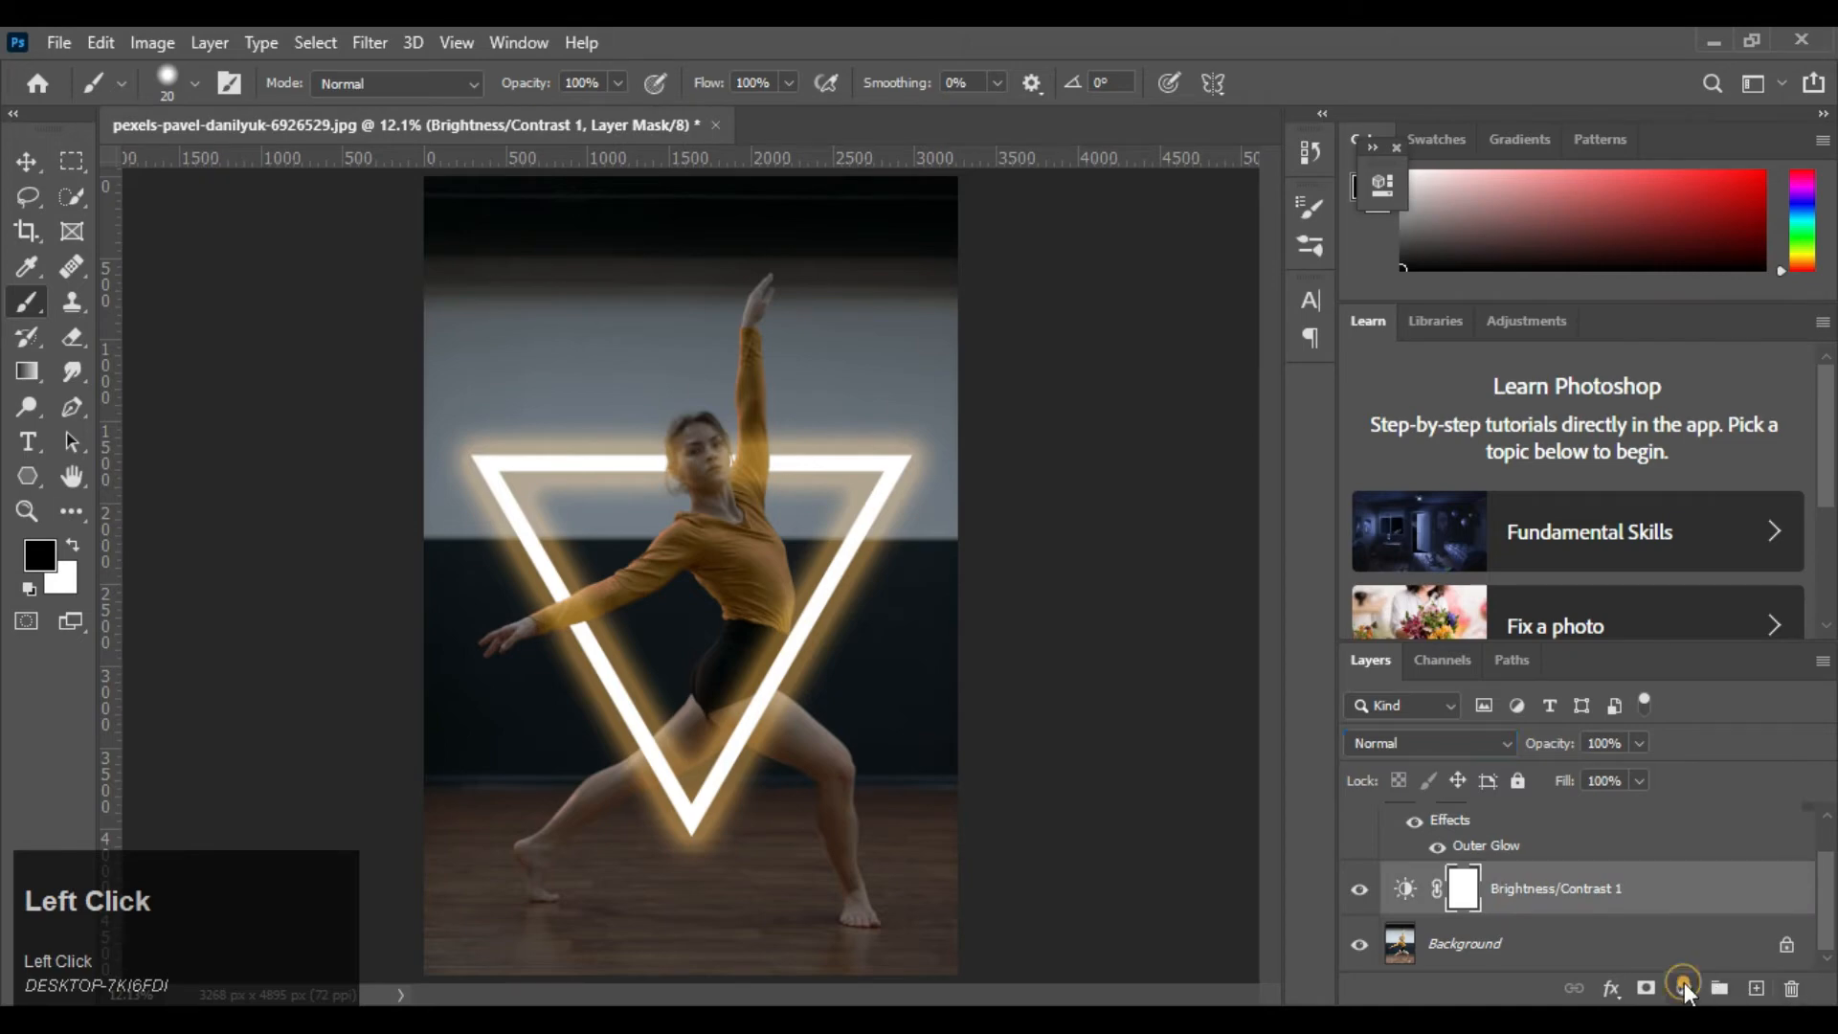
click(1684, 987)
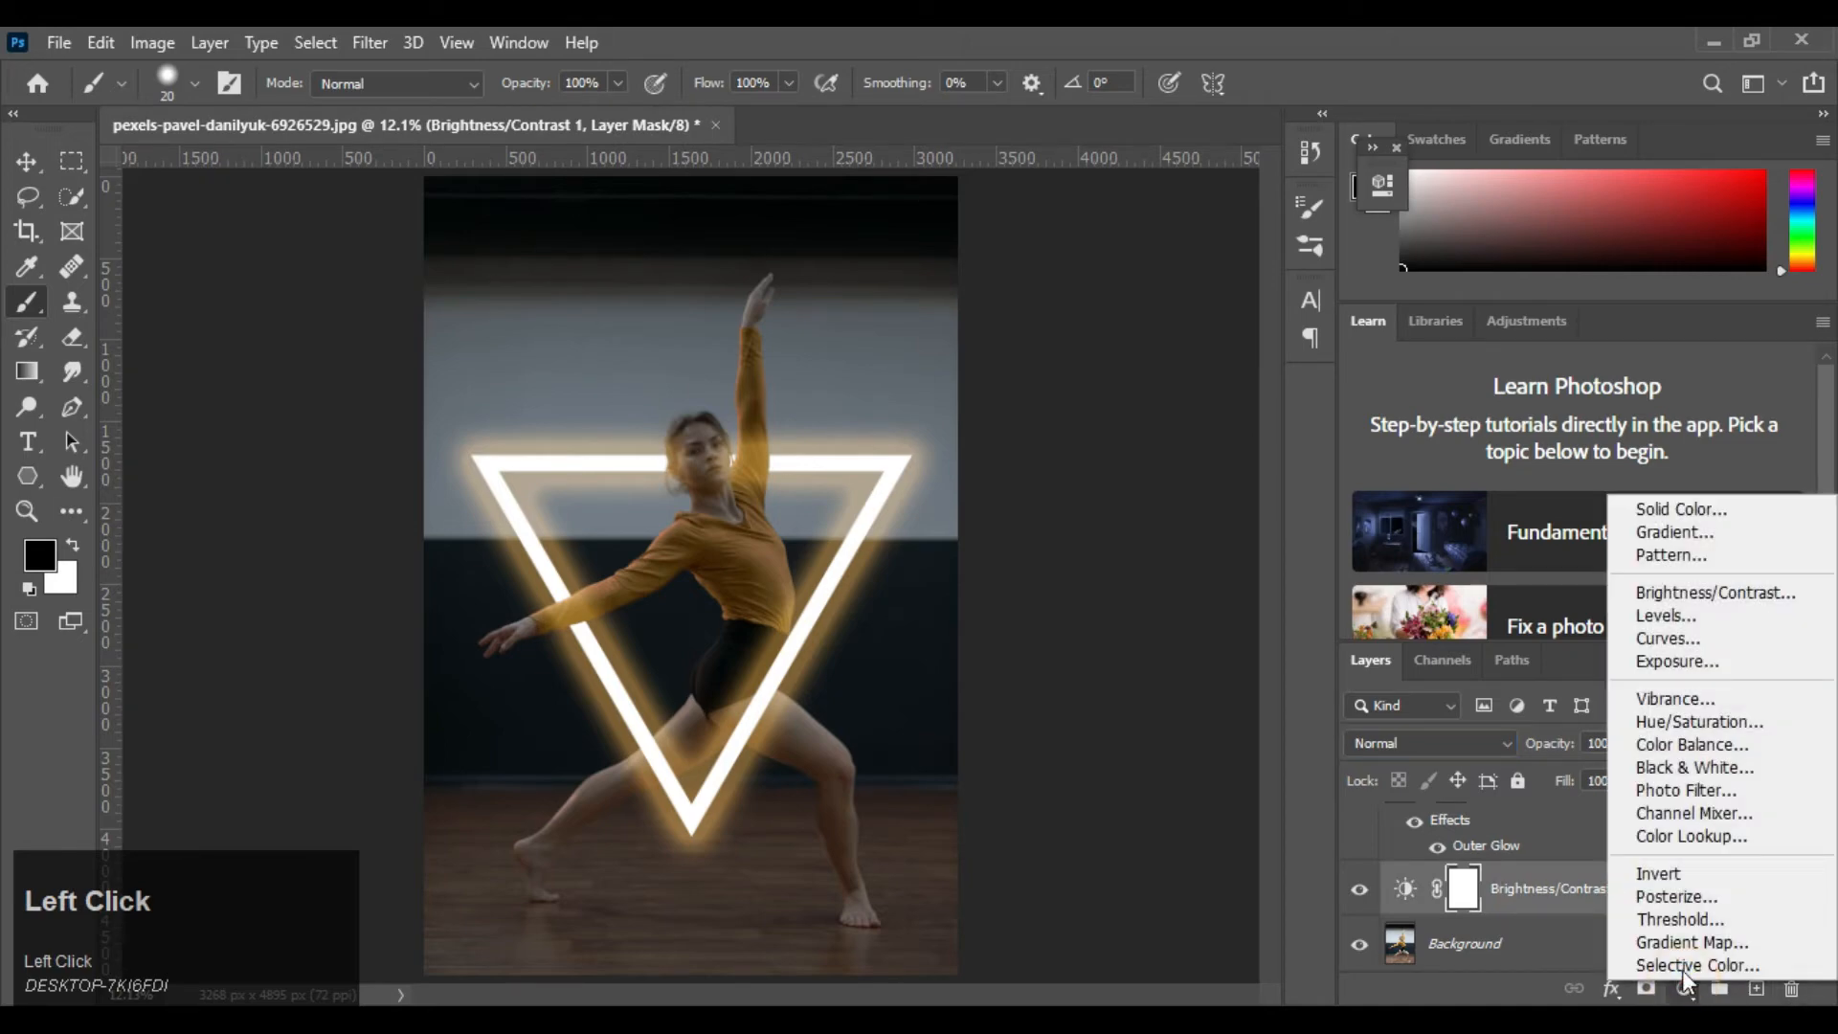
click(1722, 618)
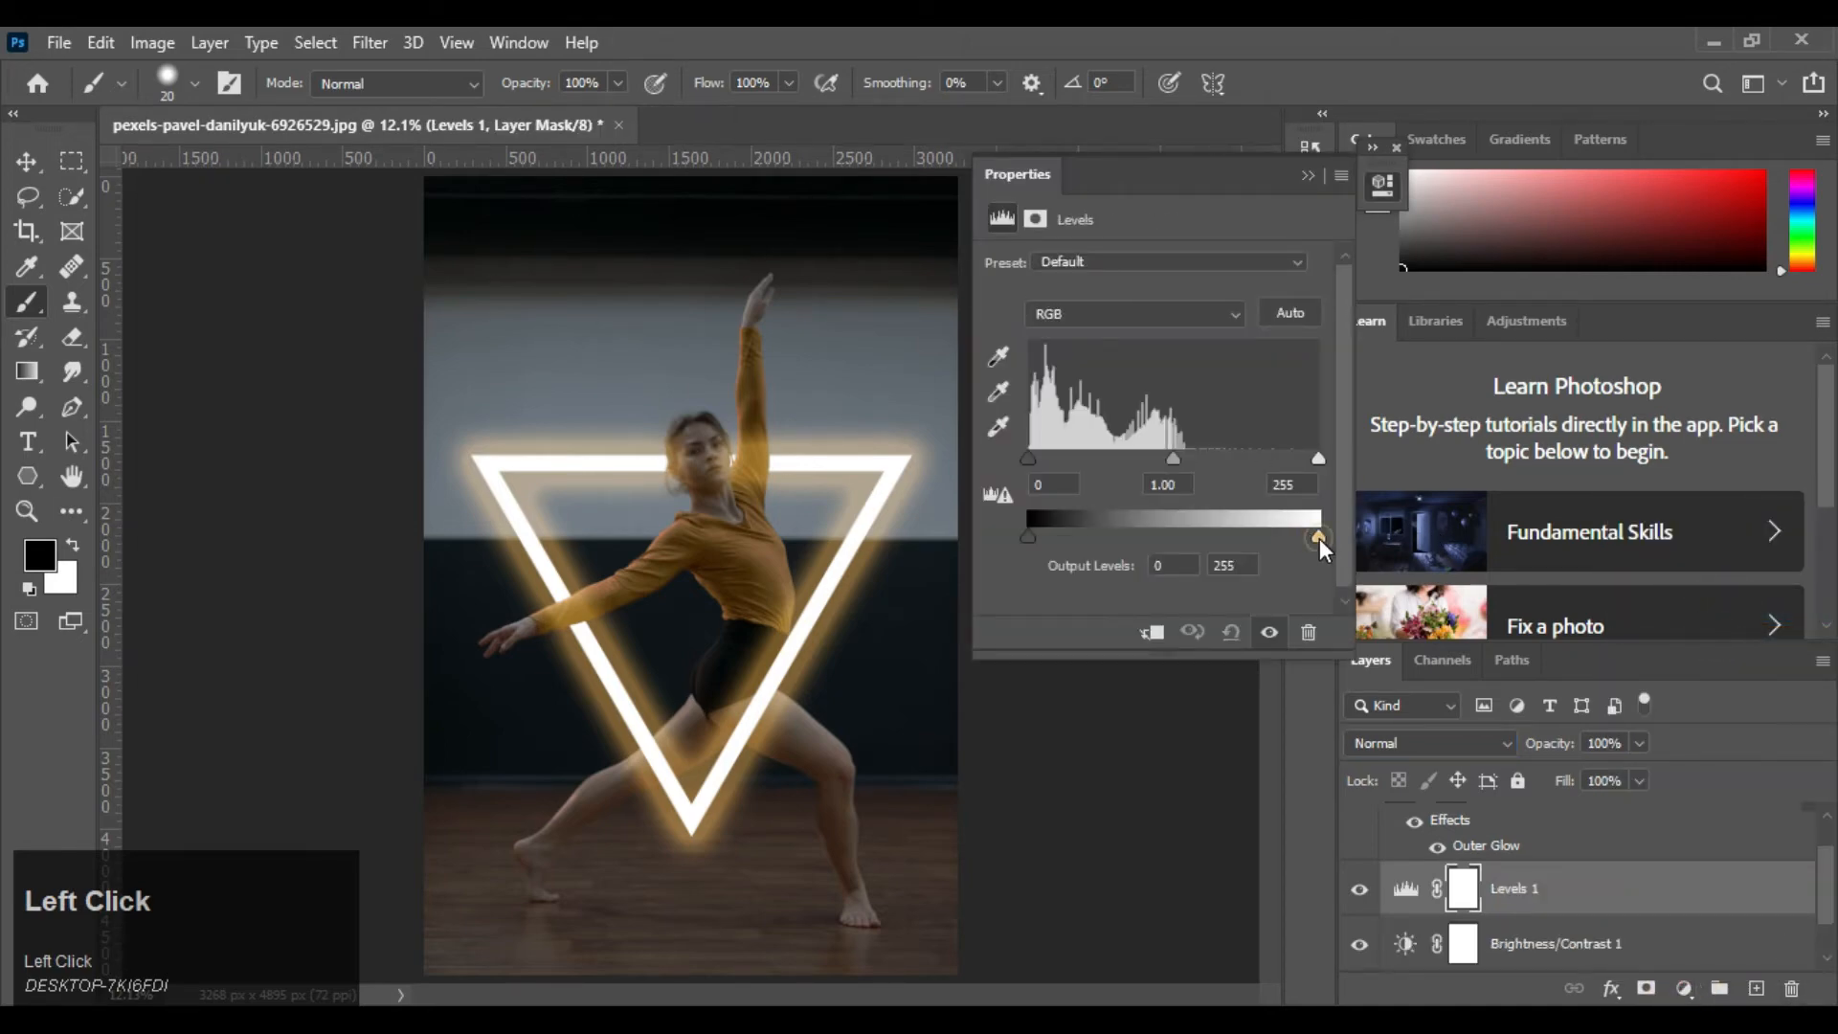
mouse_move(1298, 539)
mouse_down()
mouse_move(1221, 538)
mouse_move(1261, 535)
mouse_up()
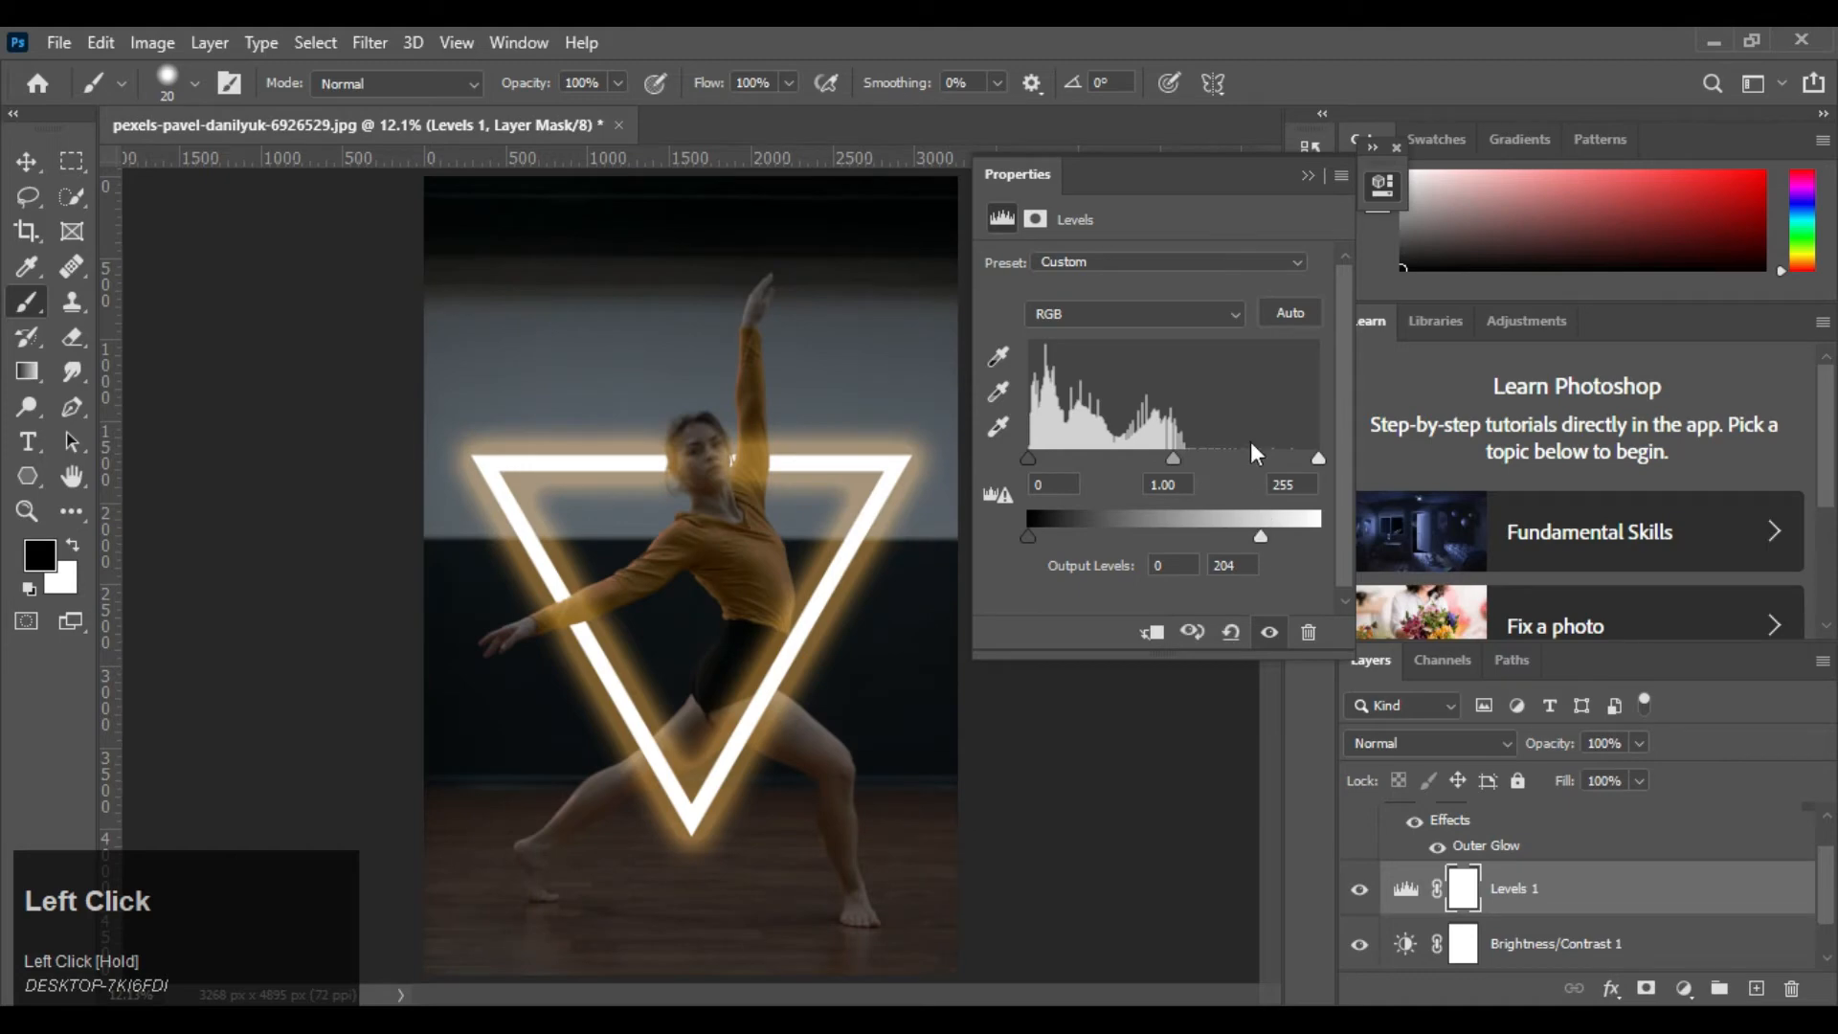
click(1304, 174)
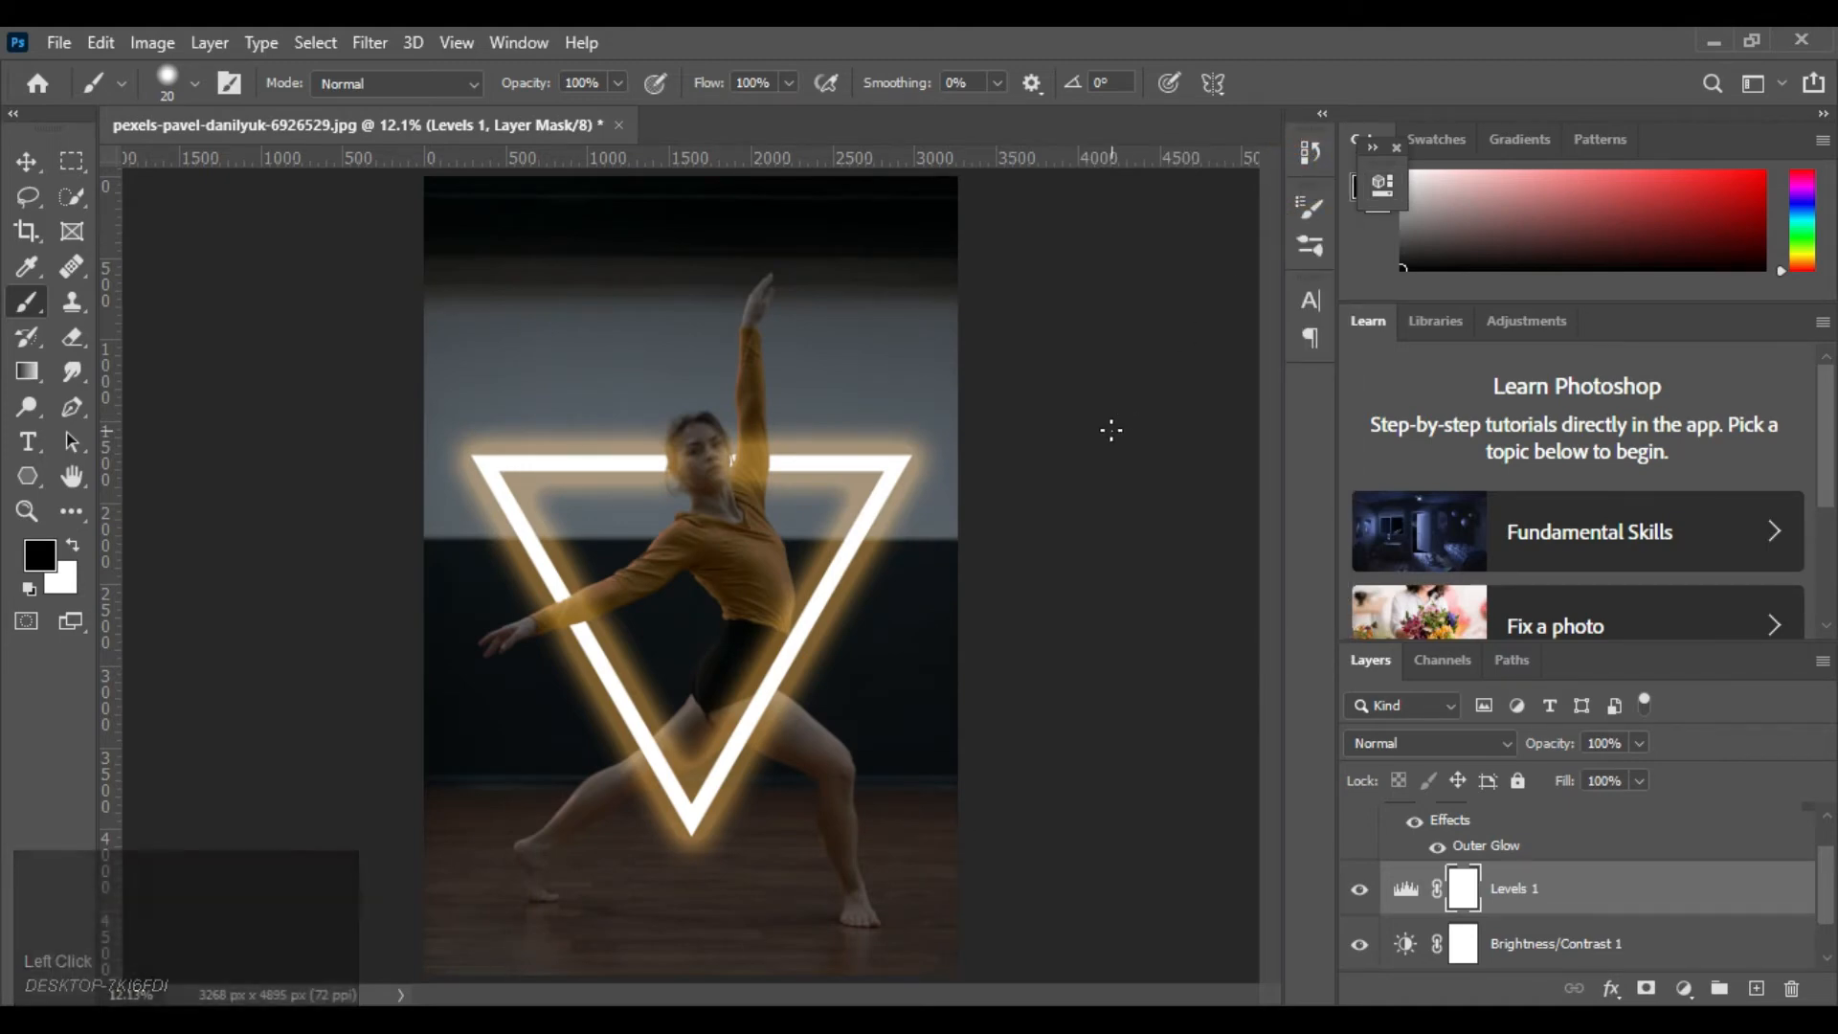
Try brushing white on the Levels mask over the face and raised shoulder with a brush of up to 70 px
key(ctrl+equal)
key(ctrl+equal)
key(ctrl+equal)
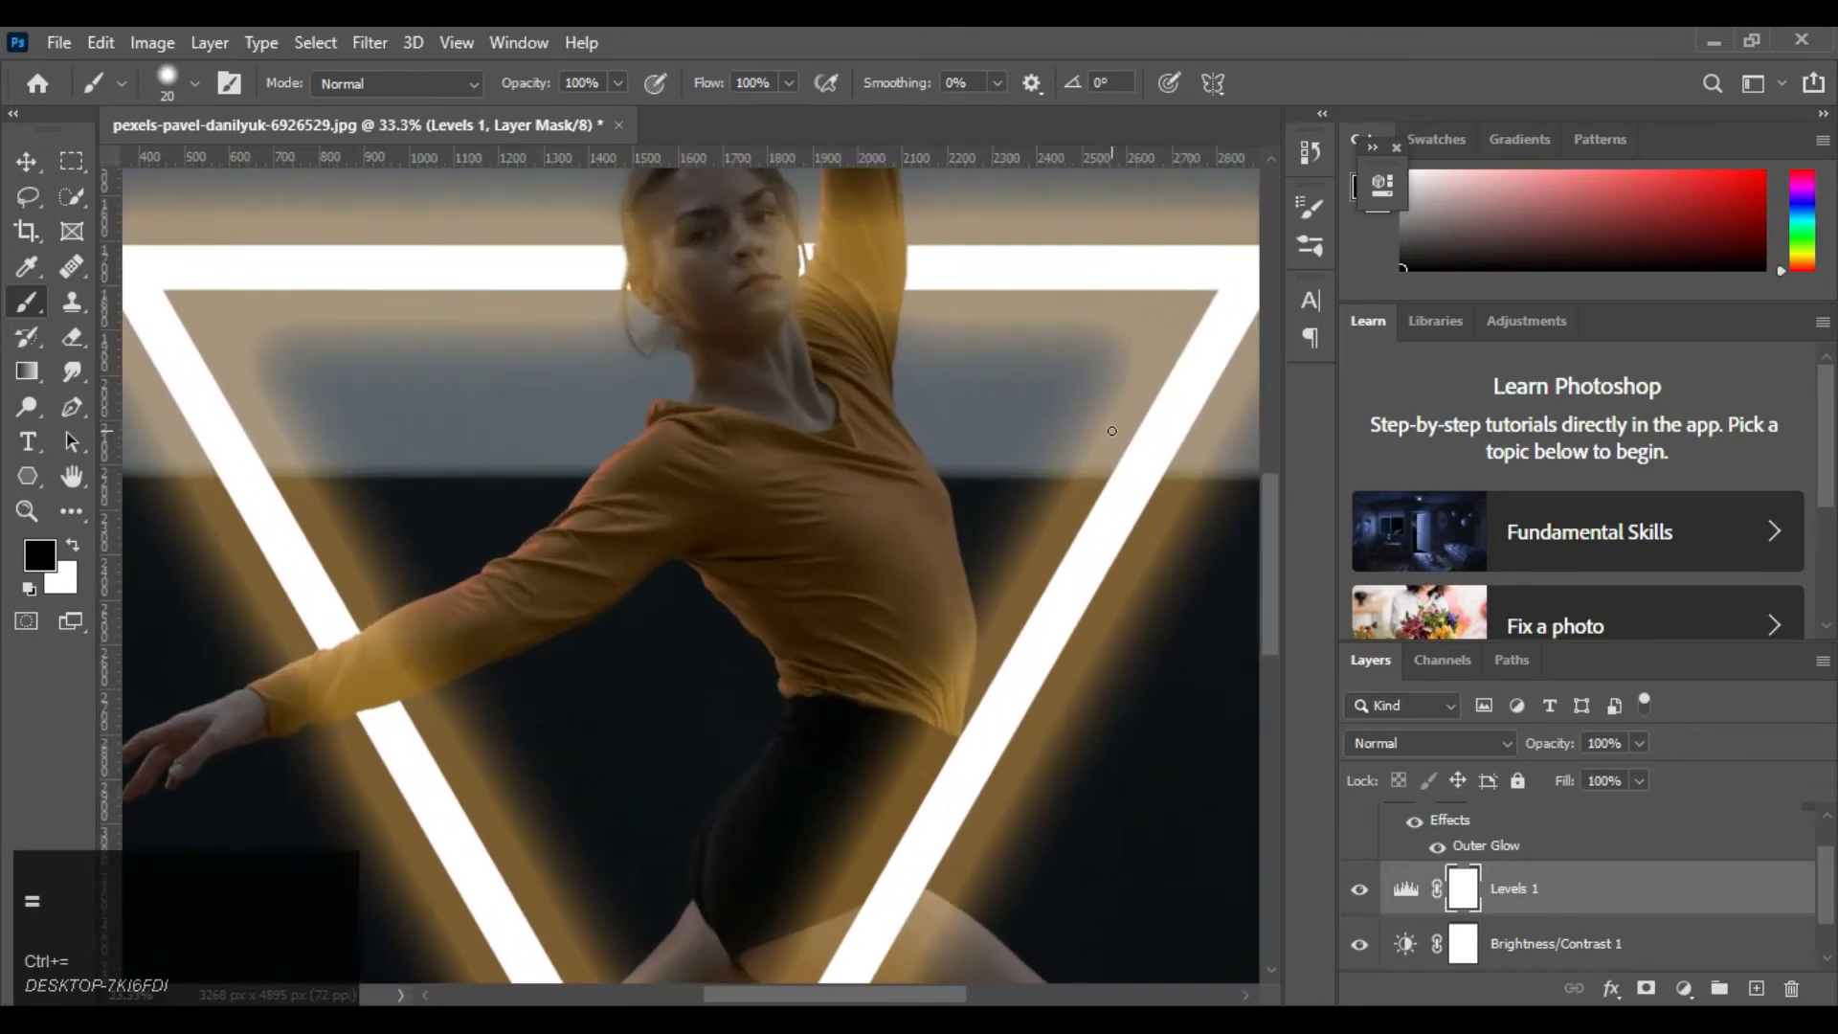
drag(936, 341, 929, 494)
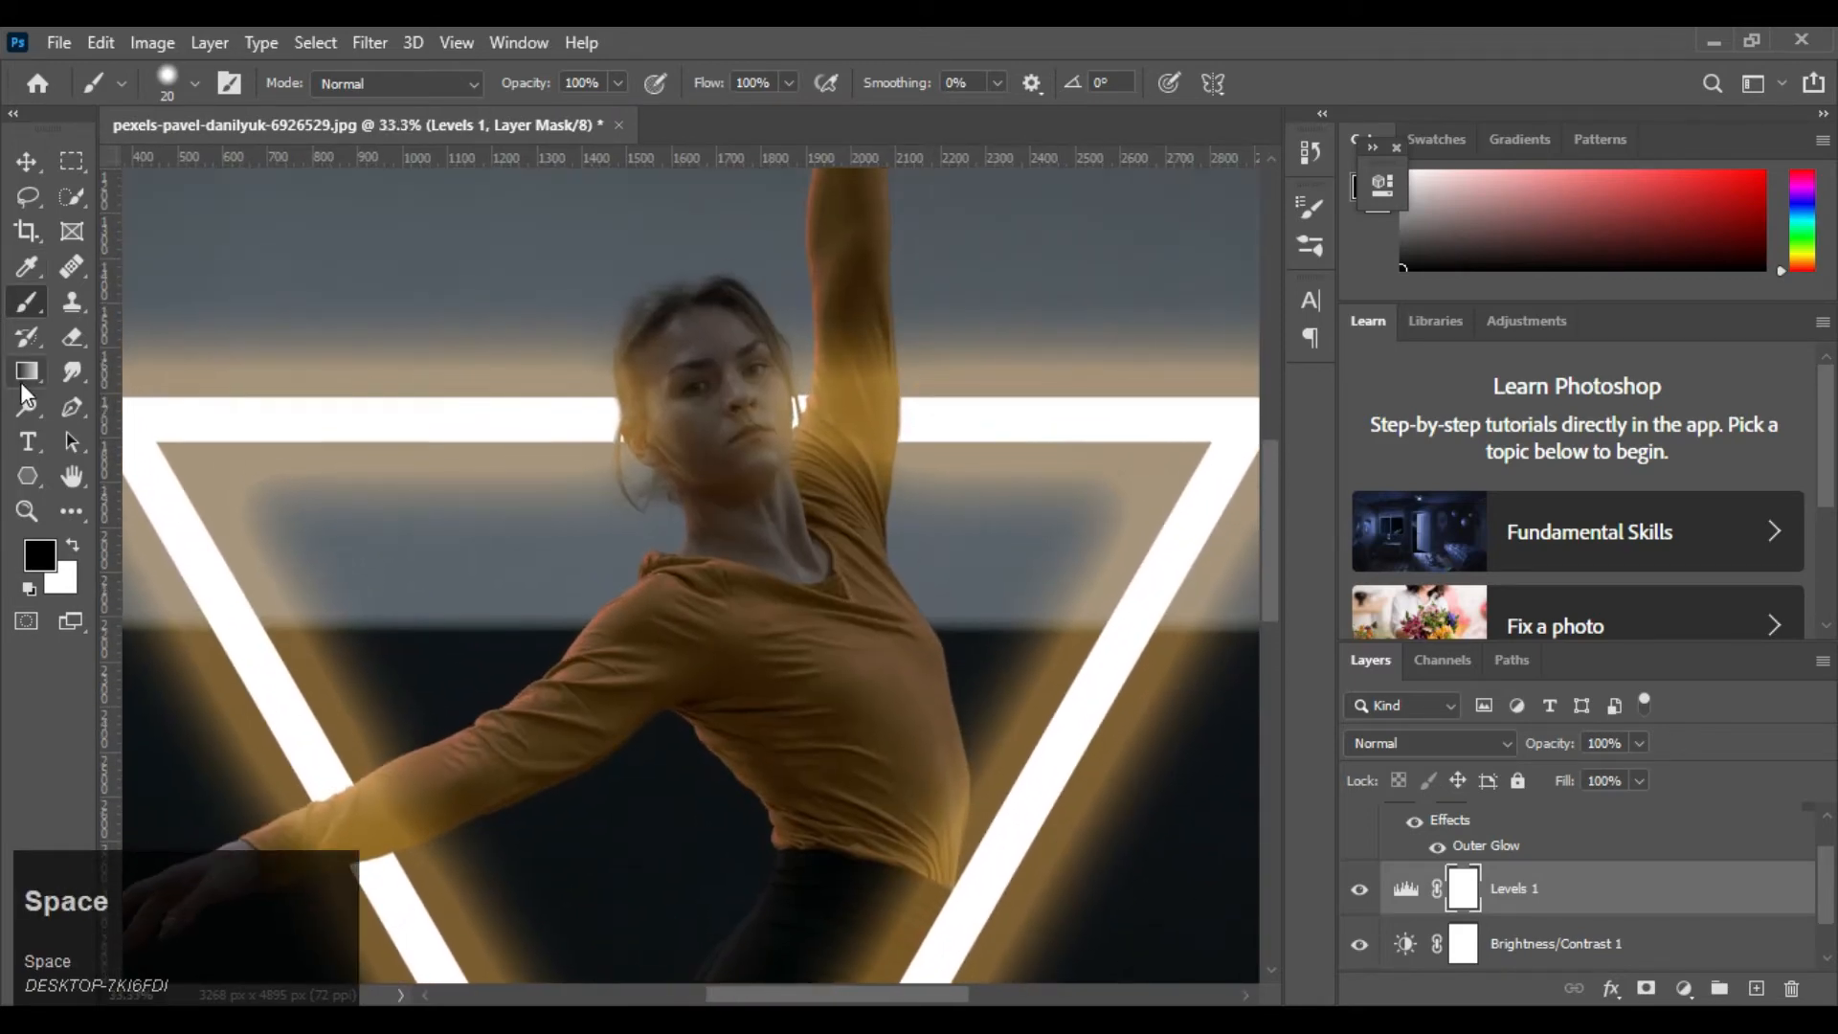
click(77, 544)
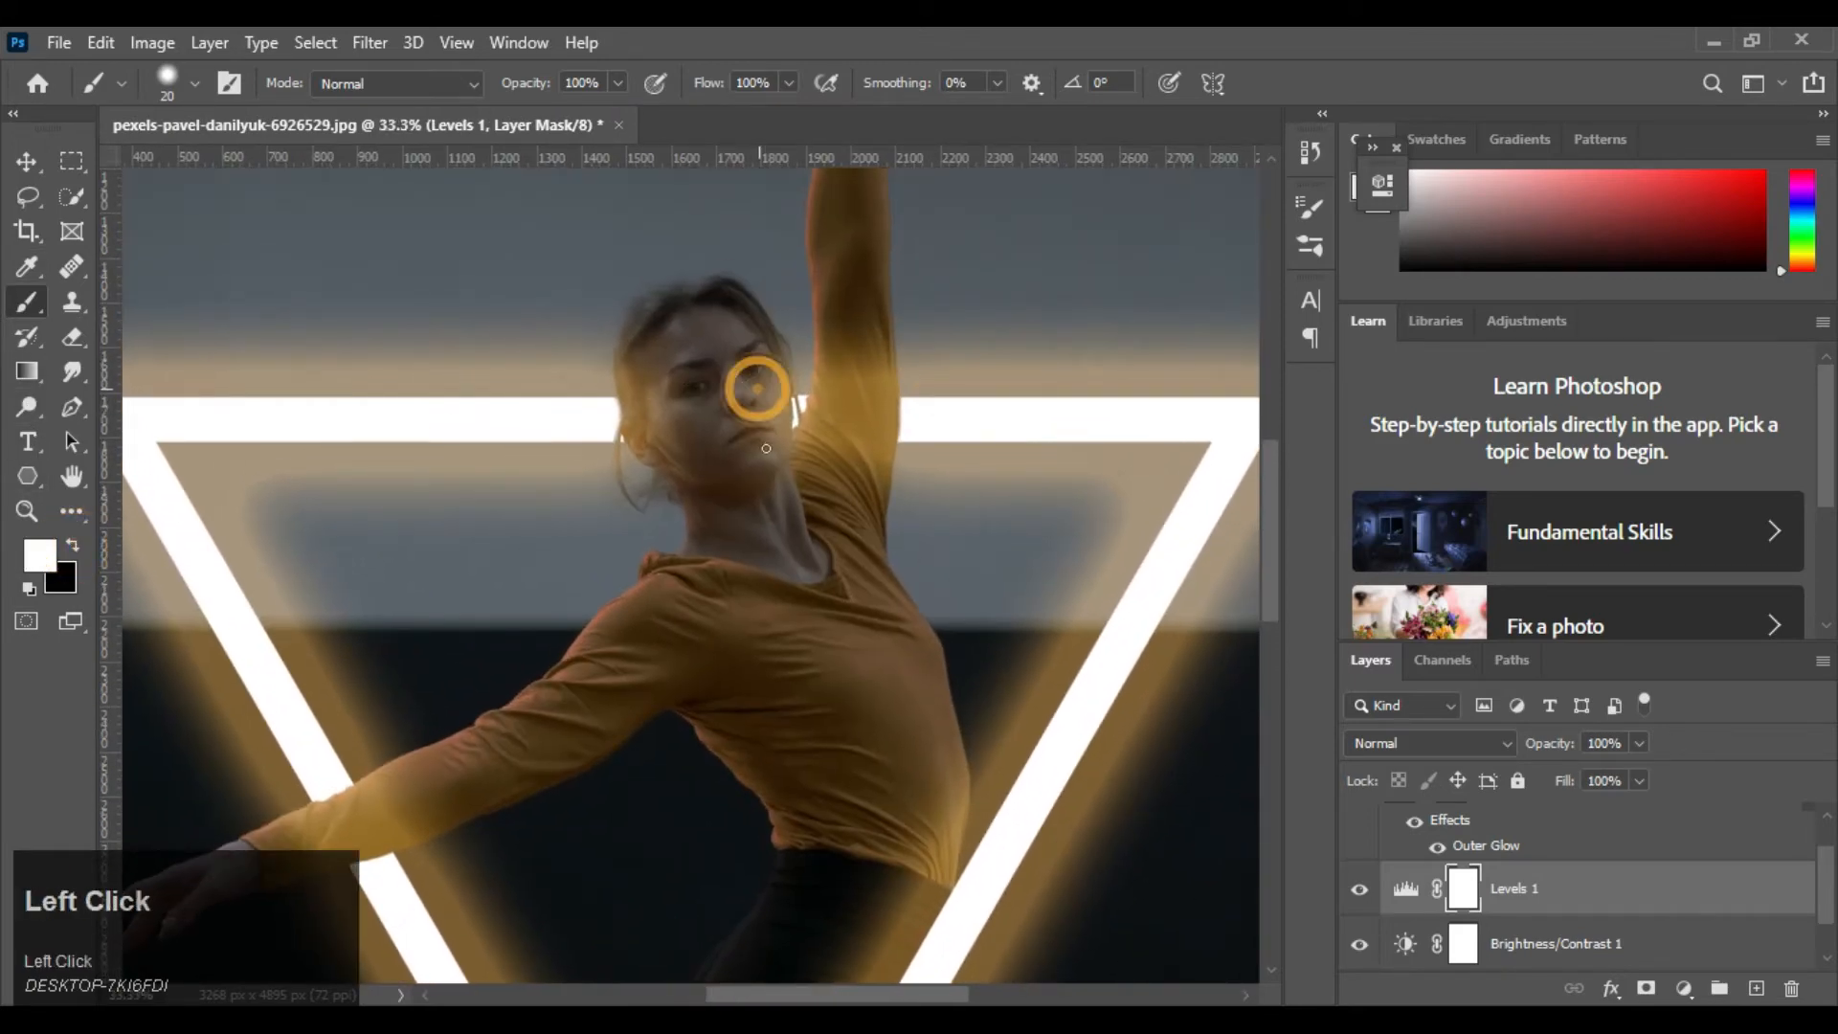
mouse_move(759, 383)
mouse_down()
mouse_move(766, 452)
mouse_move(764, 391)
mouse_move(769, 409)
mouse_up()
key(bracketright)
key(bracketright)
drag(657, 398, 656, 444)
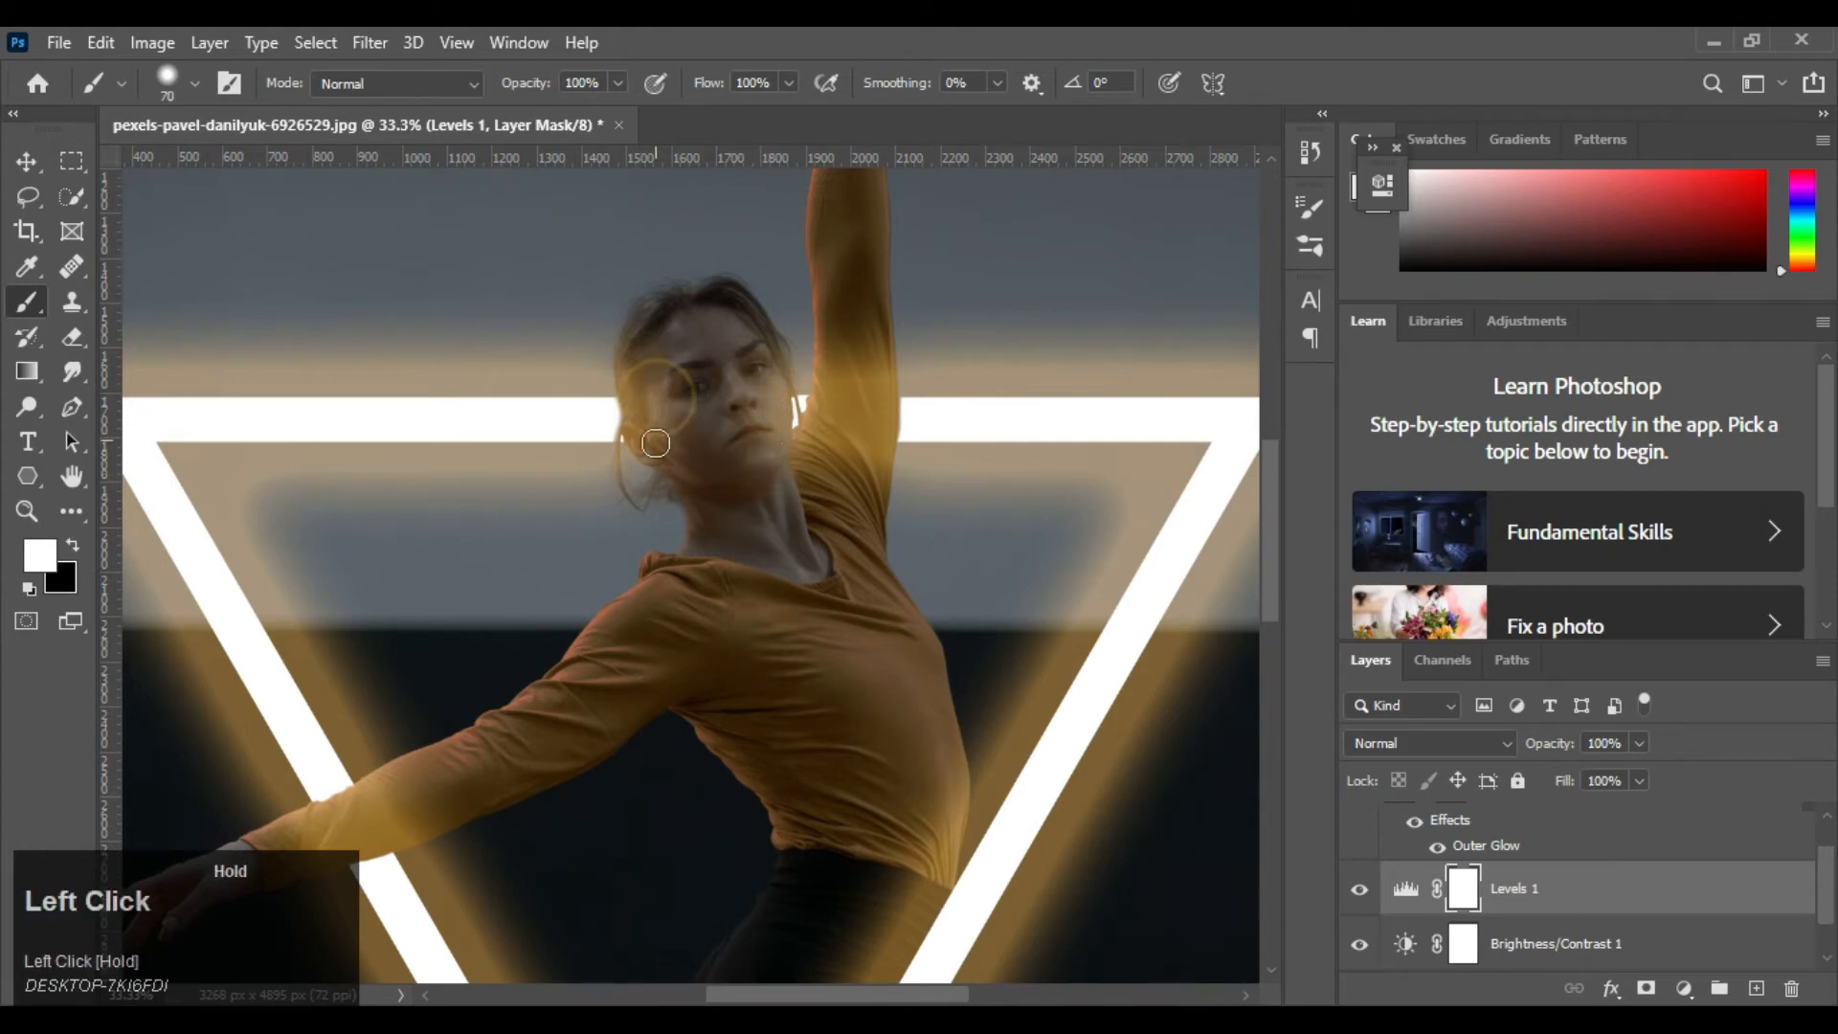
mouse_move(719, 386)
mouse_down()
mouse_move(752, 486)
mouse_move(859, 378)
mouse_move(858, 460)
mouse_up()
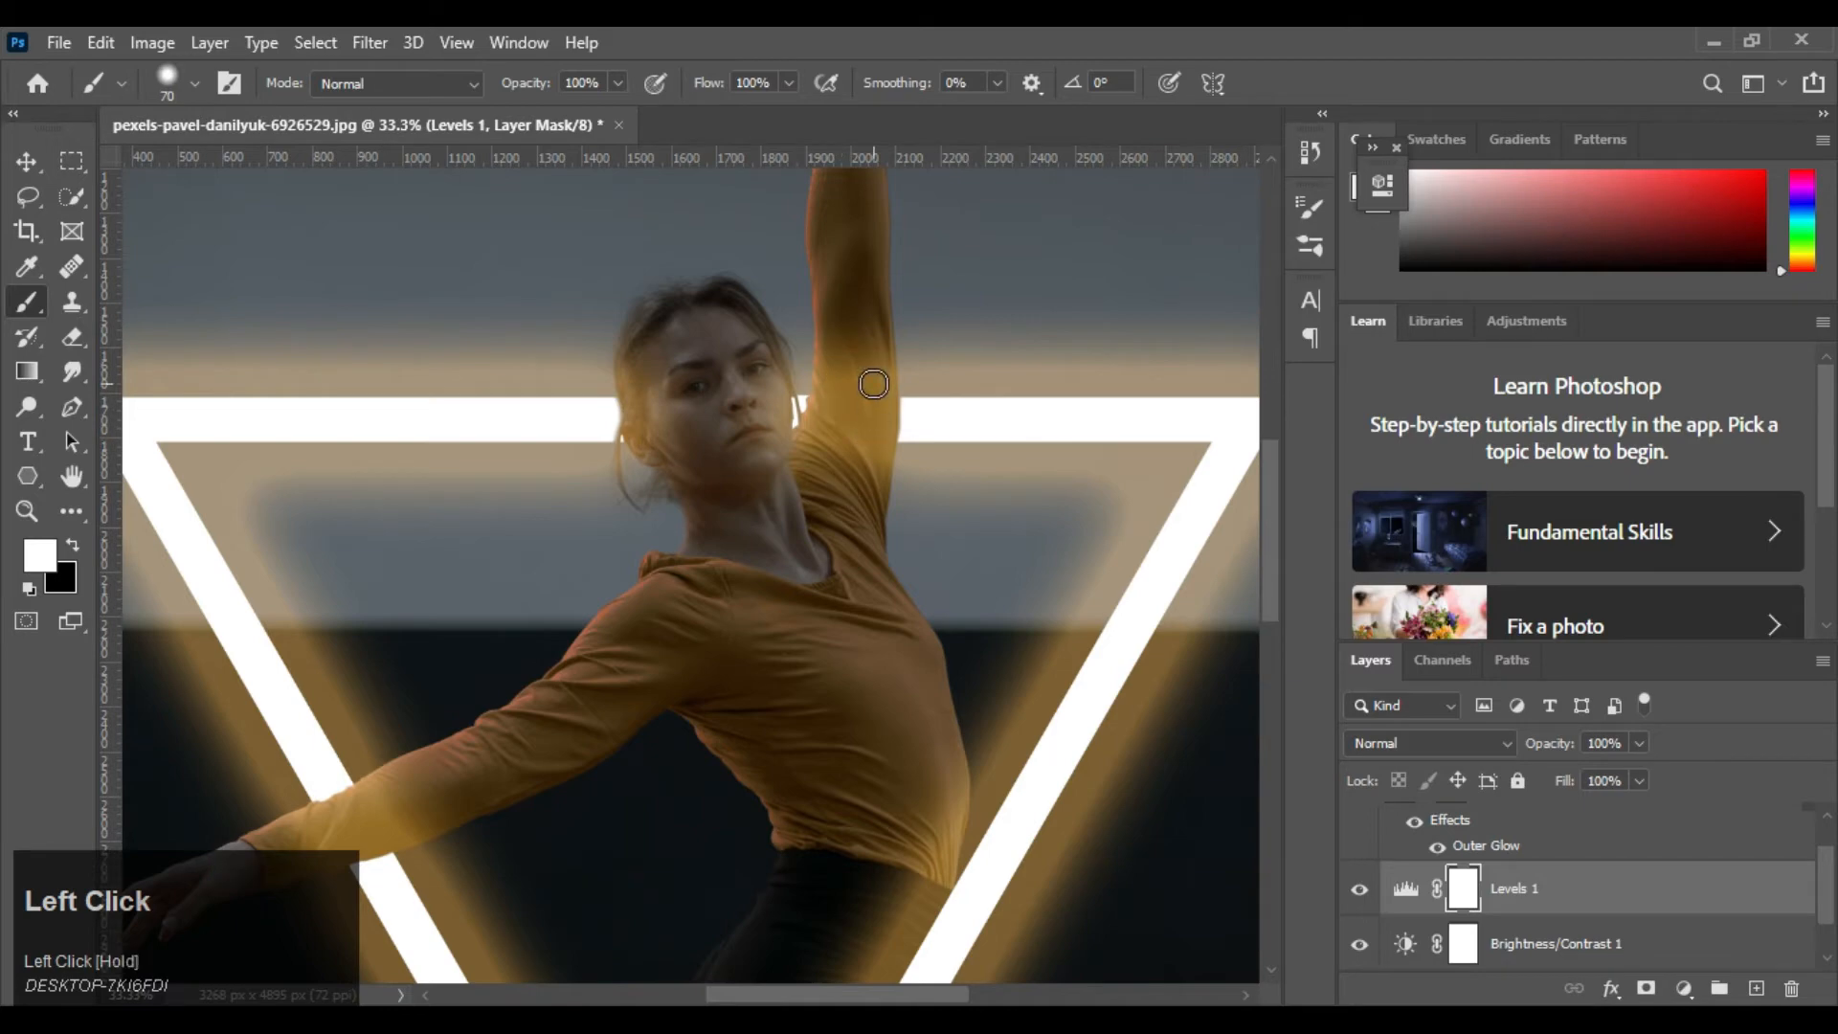
Try a black 70 px stroke on the Levels mask over the face, set the brush hardness to 0% and undo the stroke
key(x)
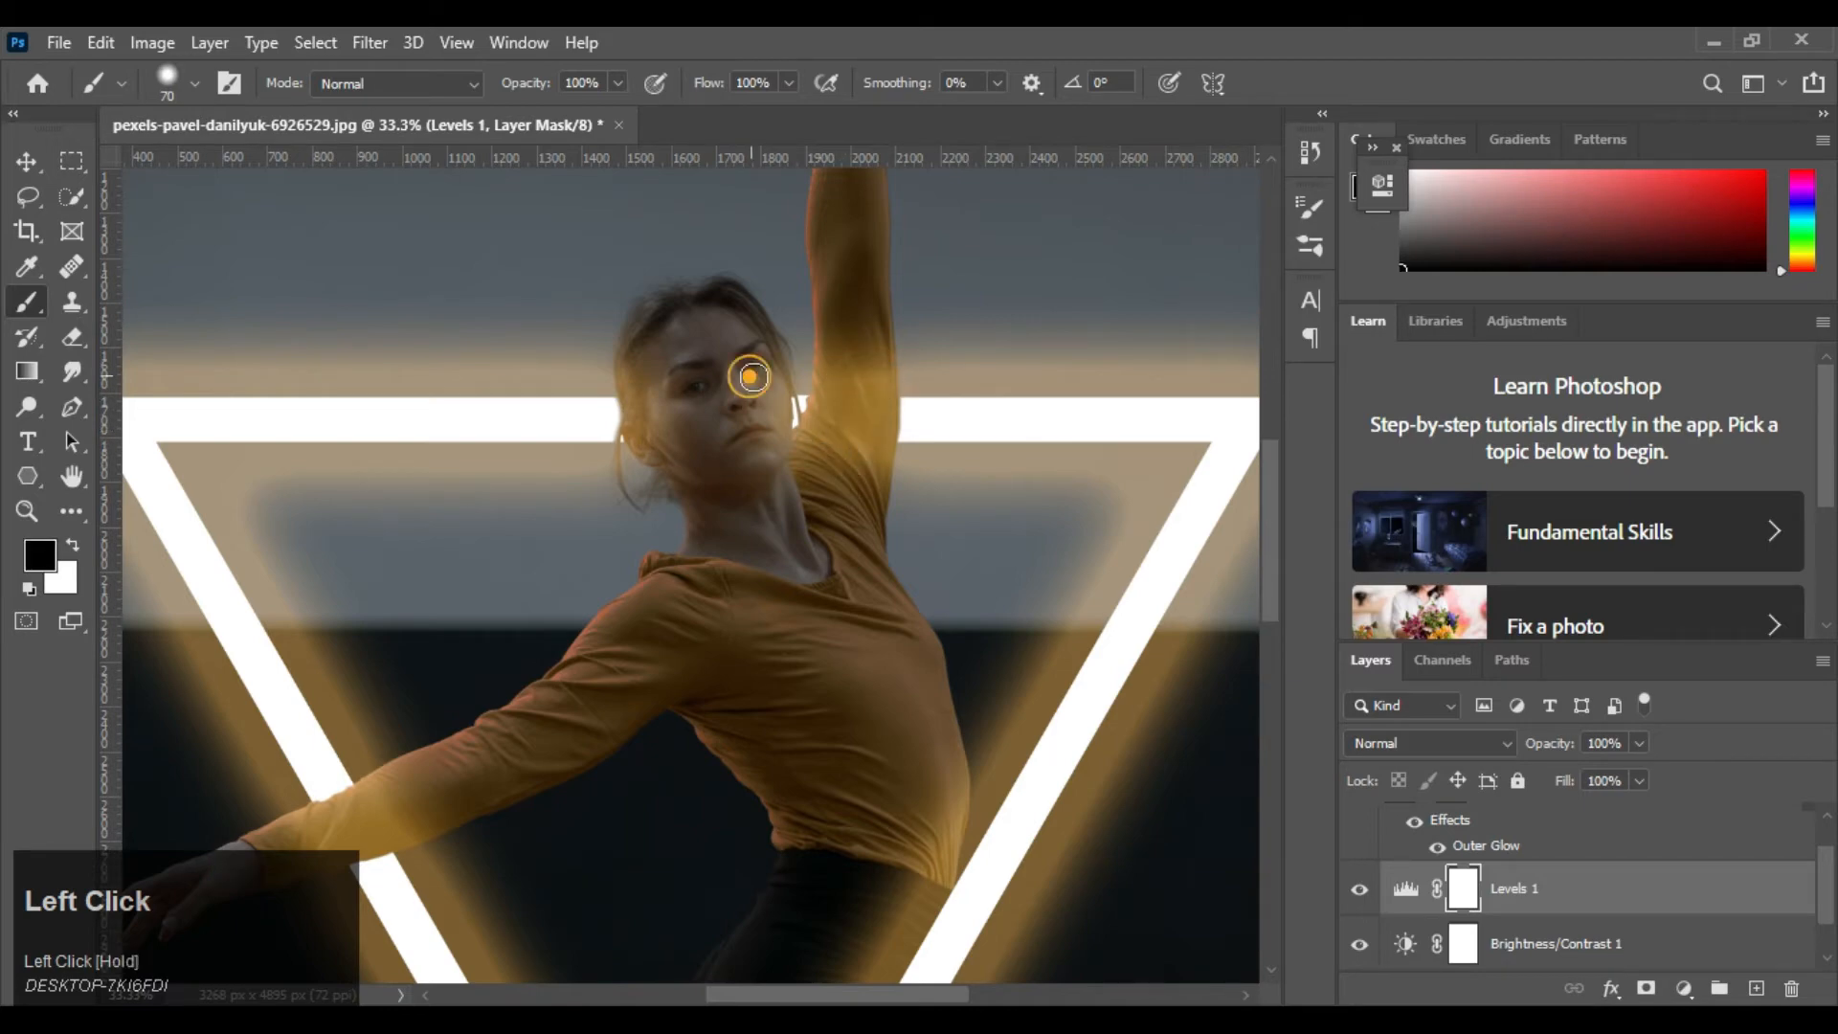
mouse_move(751, 377)
mouse_down()
mouse_move(759, 429)
mouse_move(776, 395)
mouse_move(772, 458)
mouse_move(767, 375)
mouse_move(739, 433)
mouse_move(728, 378)
mouse_move(722, 439)
mouse_up()
right_click(1000, 314)
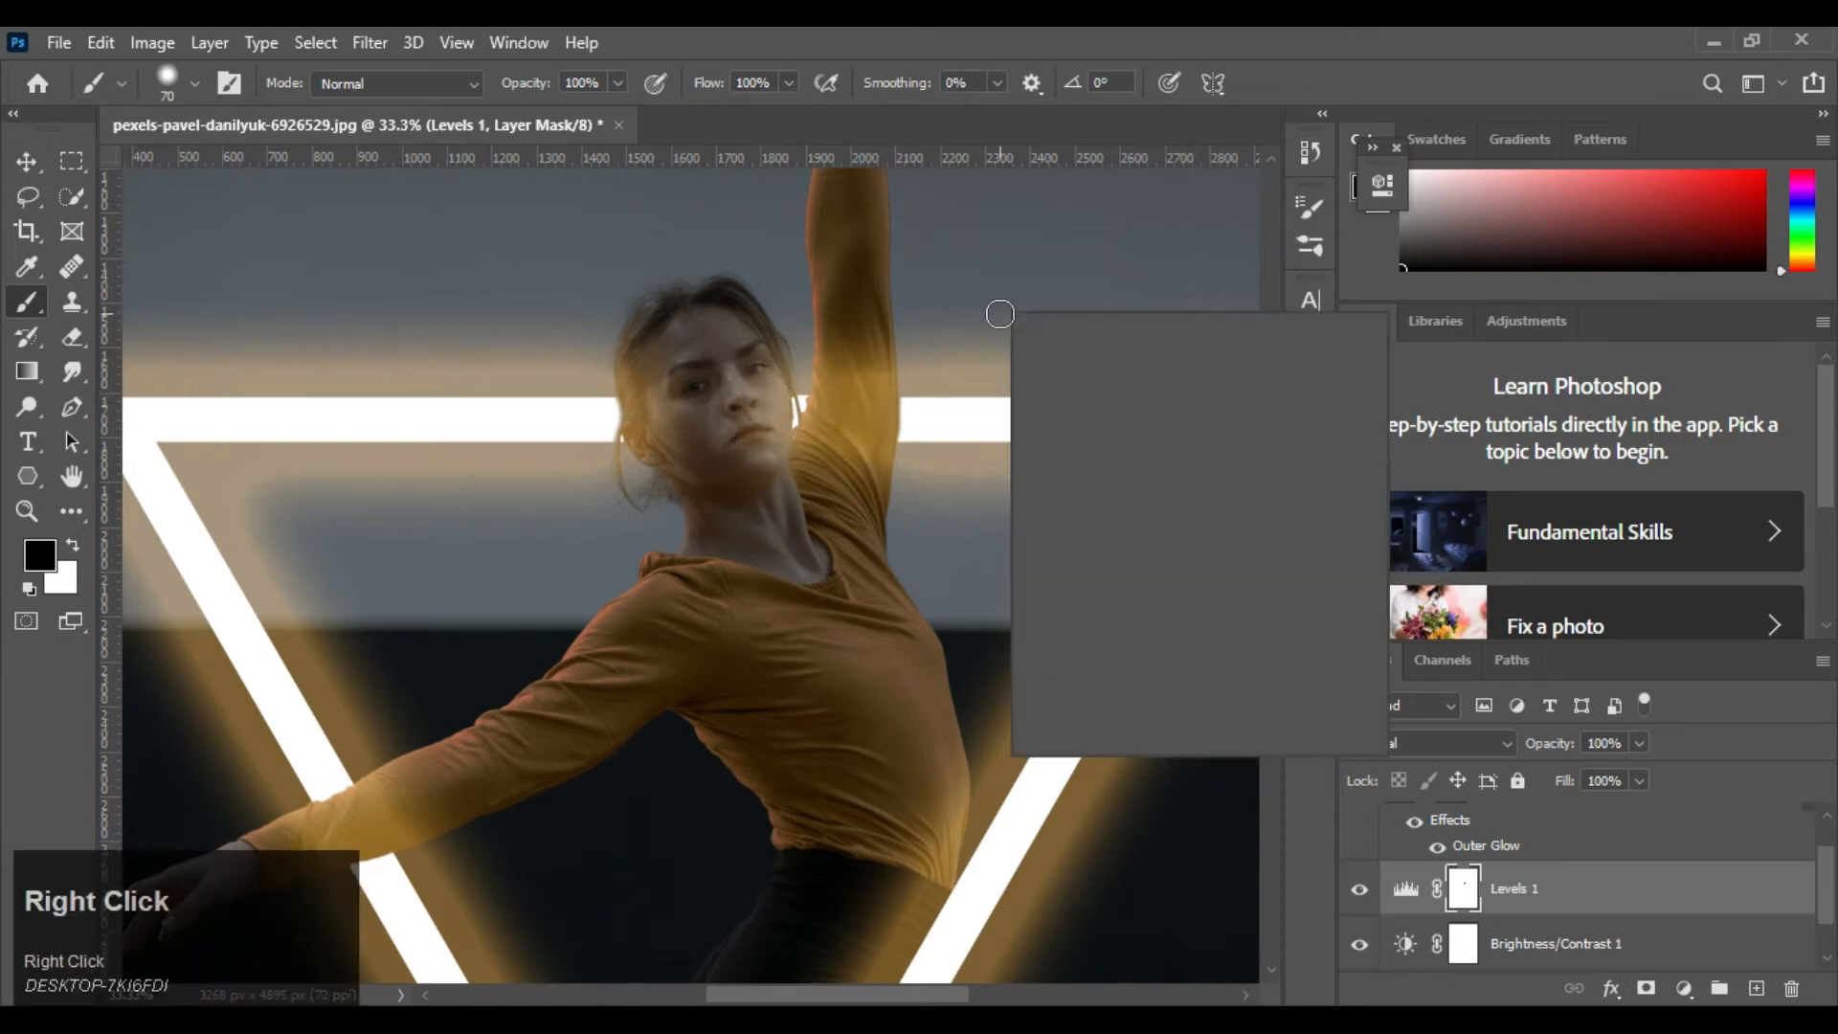
drag(1176, 424, 1146, 450)
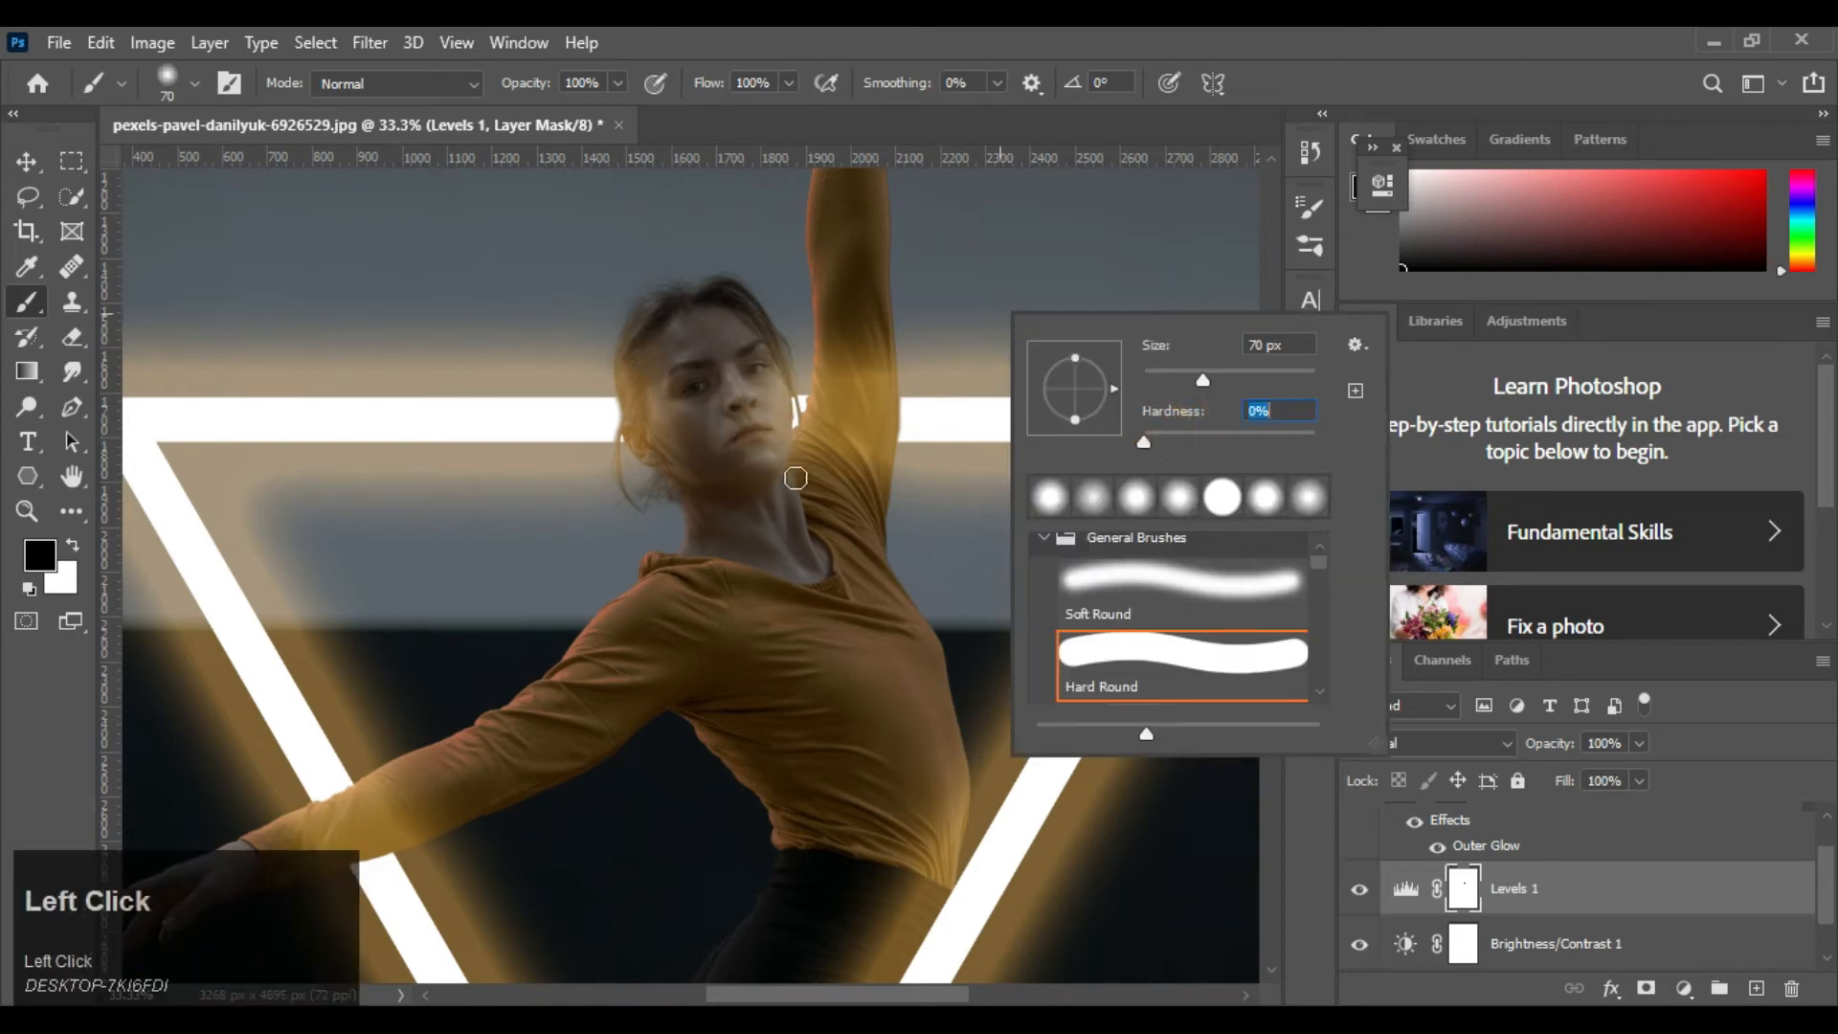
click(5, 687)
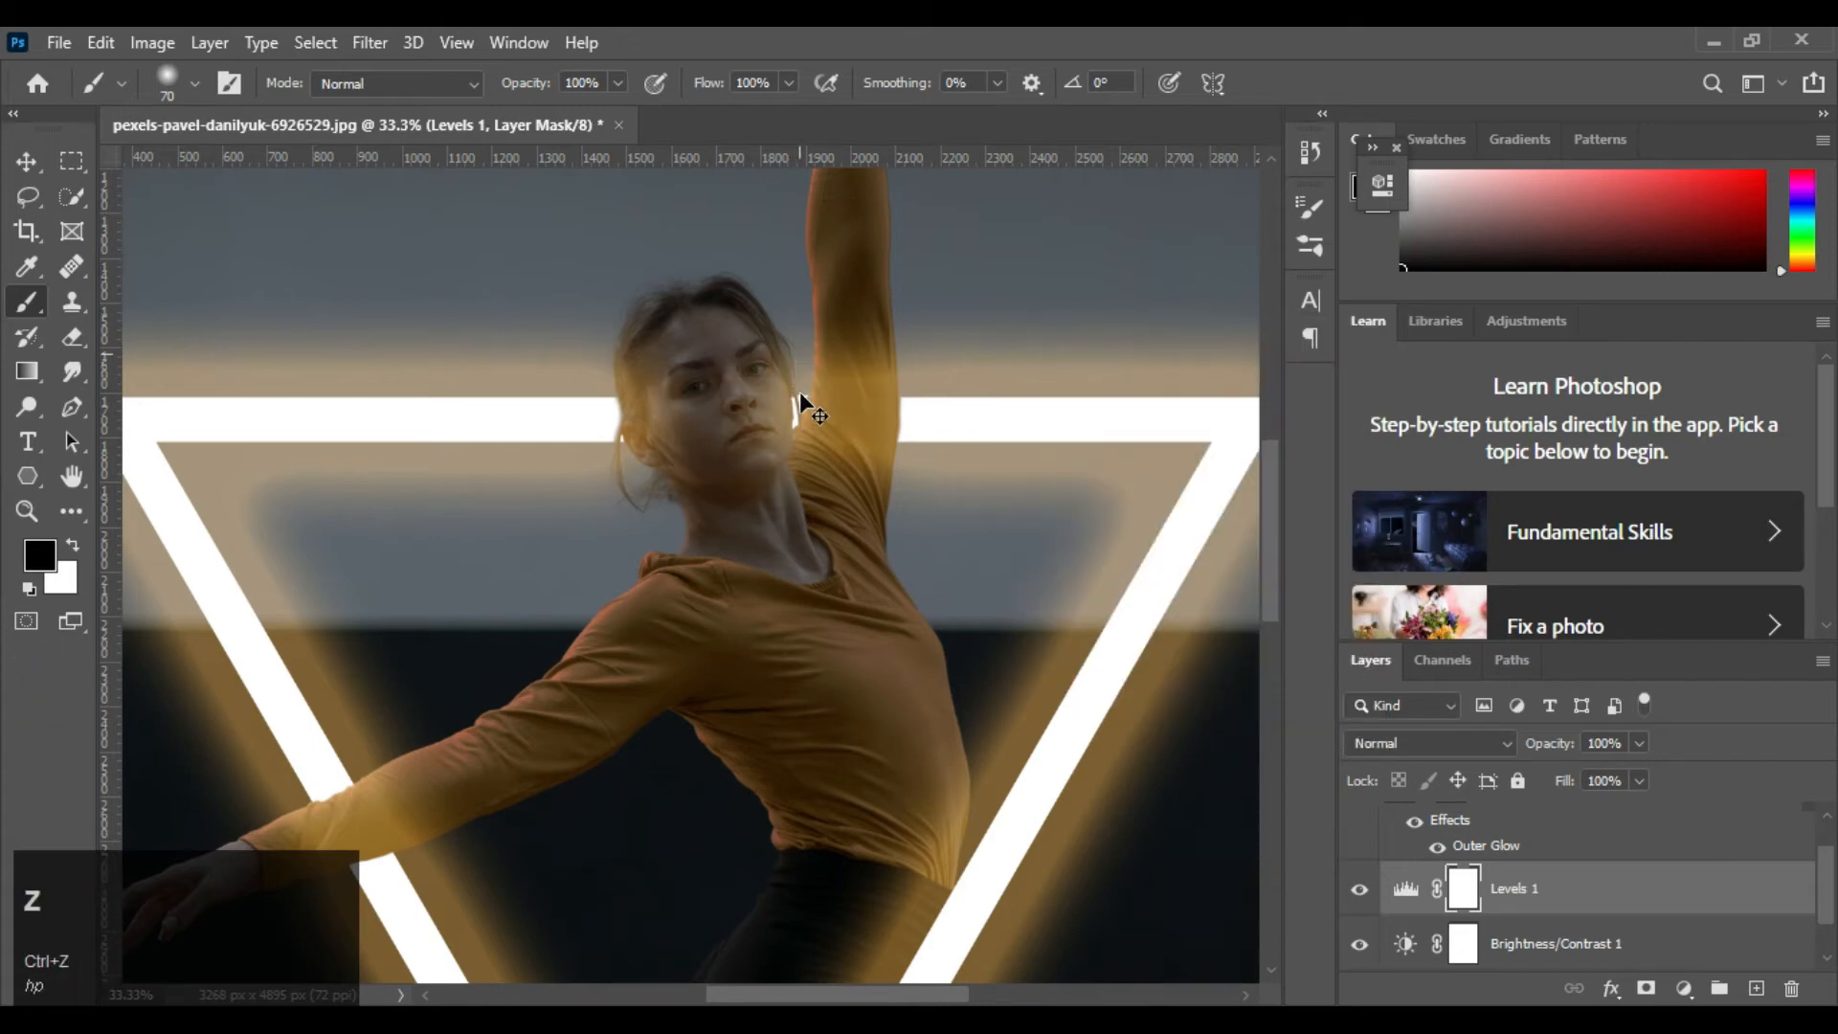
Paint black on the Levels mask over the face with a soft 200 px brush to brighten it, undoing excess strokes
key(bracketright)
key(bracketright)
key(bracketright)
drag(748, 387, 747, 468)
drag(722, 377, 717, 444)
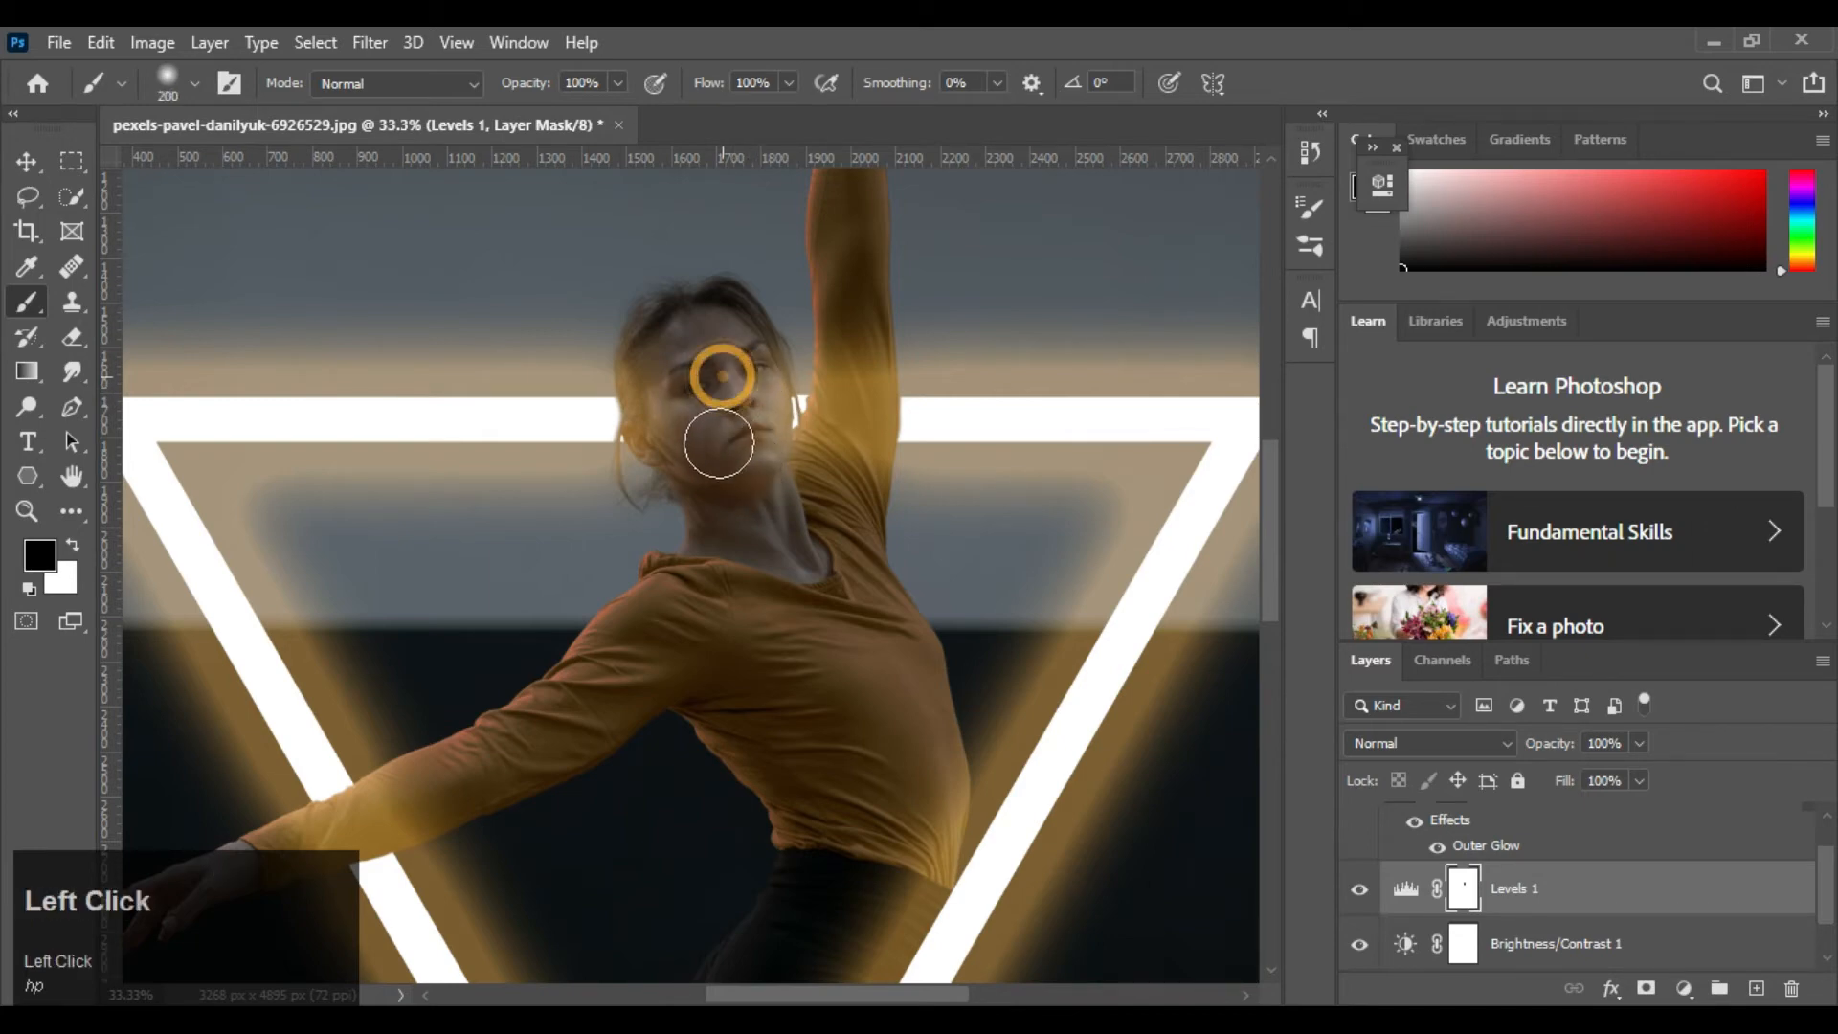
mouse_move(697, 355)
mouse_down()
mouse_move(685, 419)
mouse_move(745, 430)
mouse_move(685, 463)
mouse_move(751, 484)
mouse_move(763, 586)
mouse_move(743, 480)
mouse_move(773, 533)
mouse_move(727, 515)
mouse_up()
key(ctrl+z)
key(ctrl+z)
drag(722, 428, 726, 482)
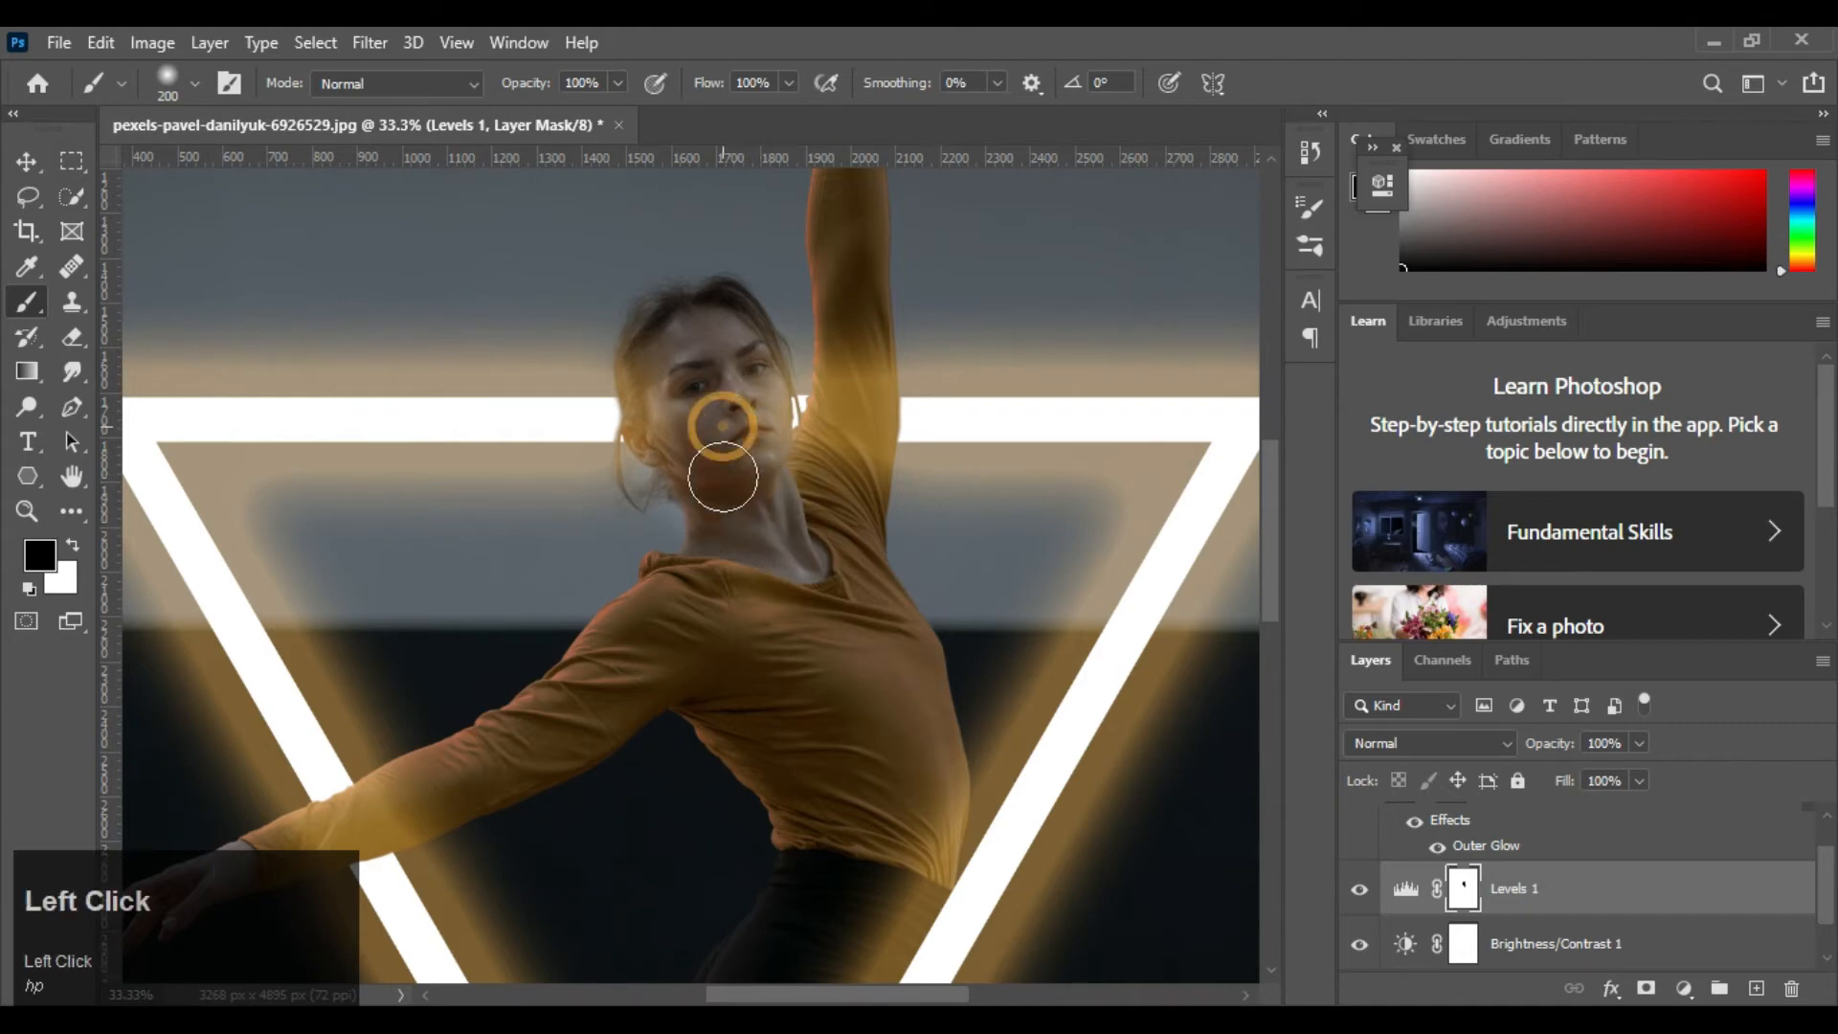
drag(718, 360, 719, 397)
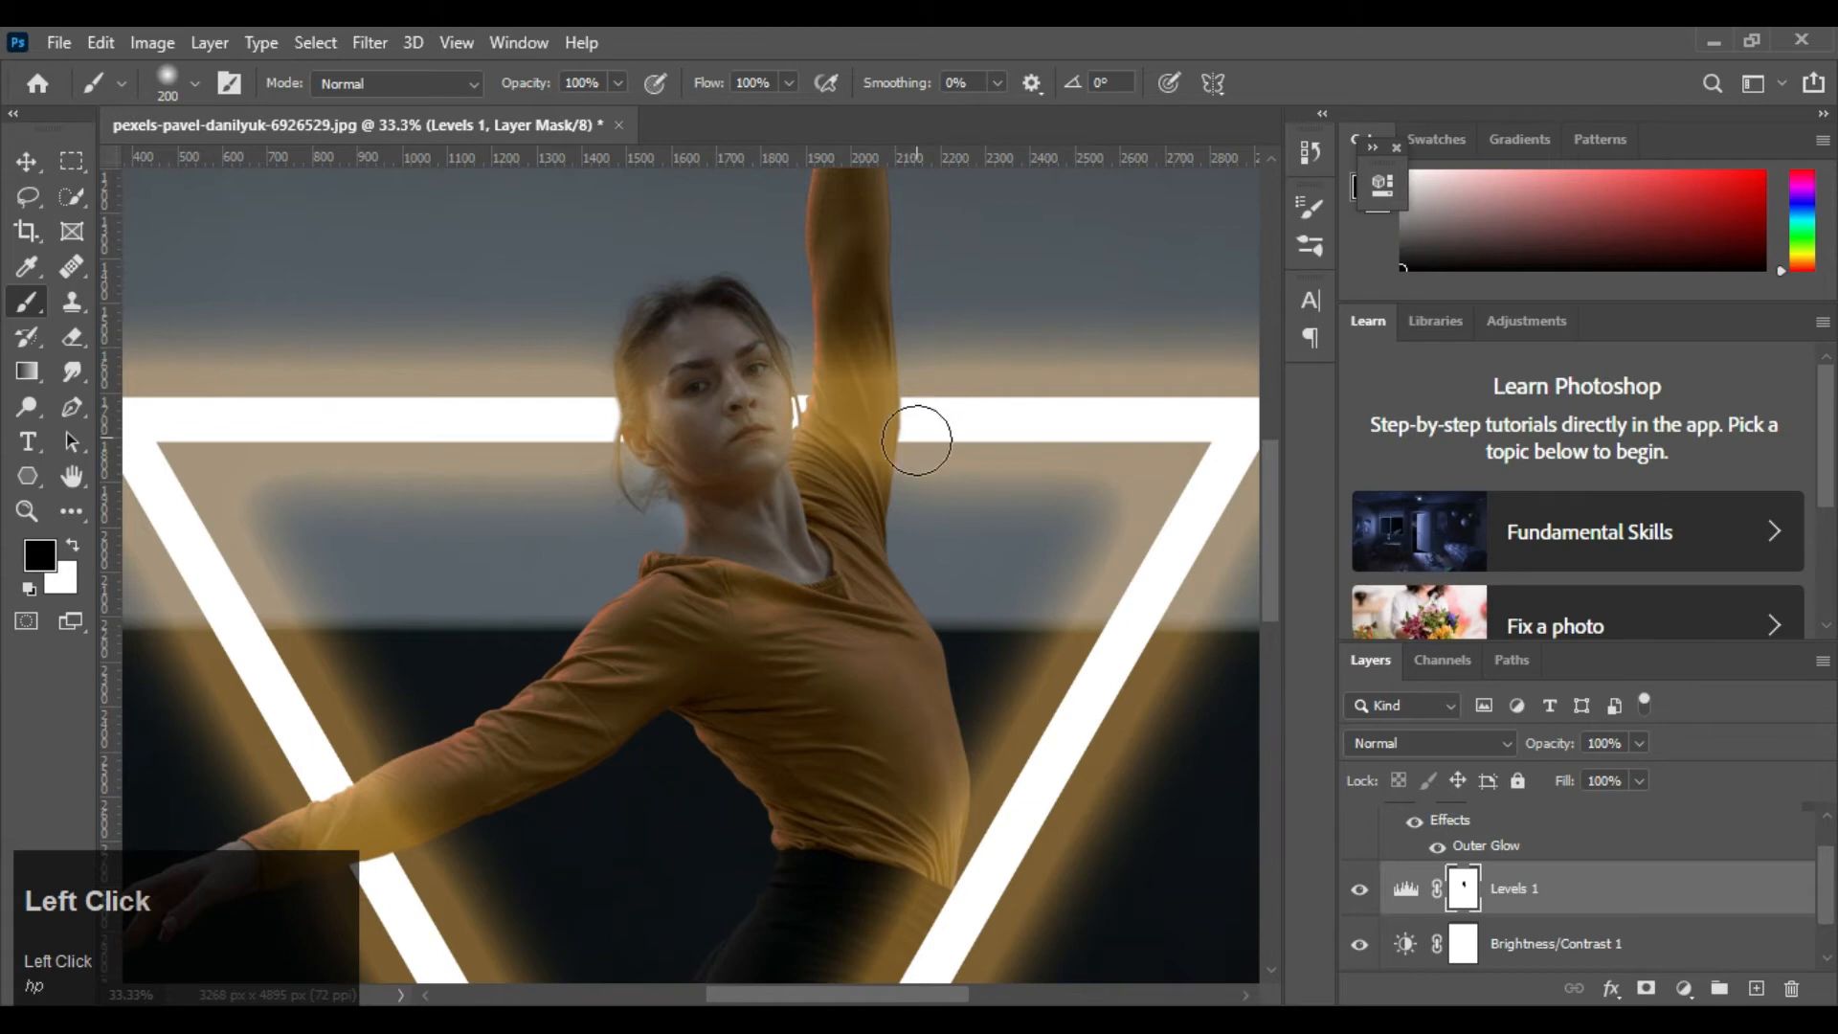
drag(748, 556, 794, 389)
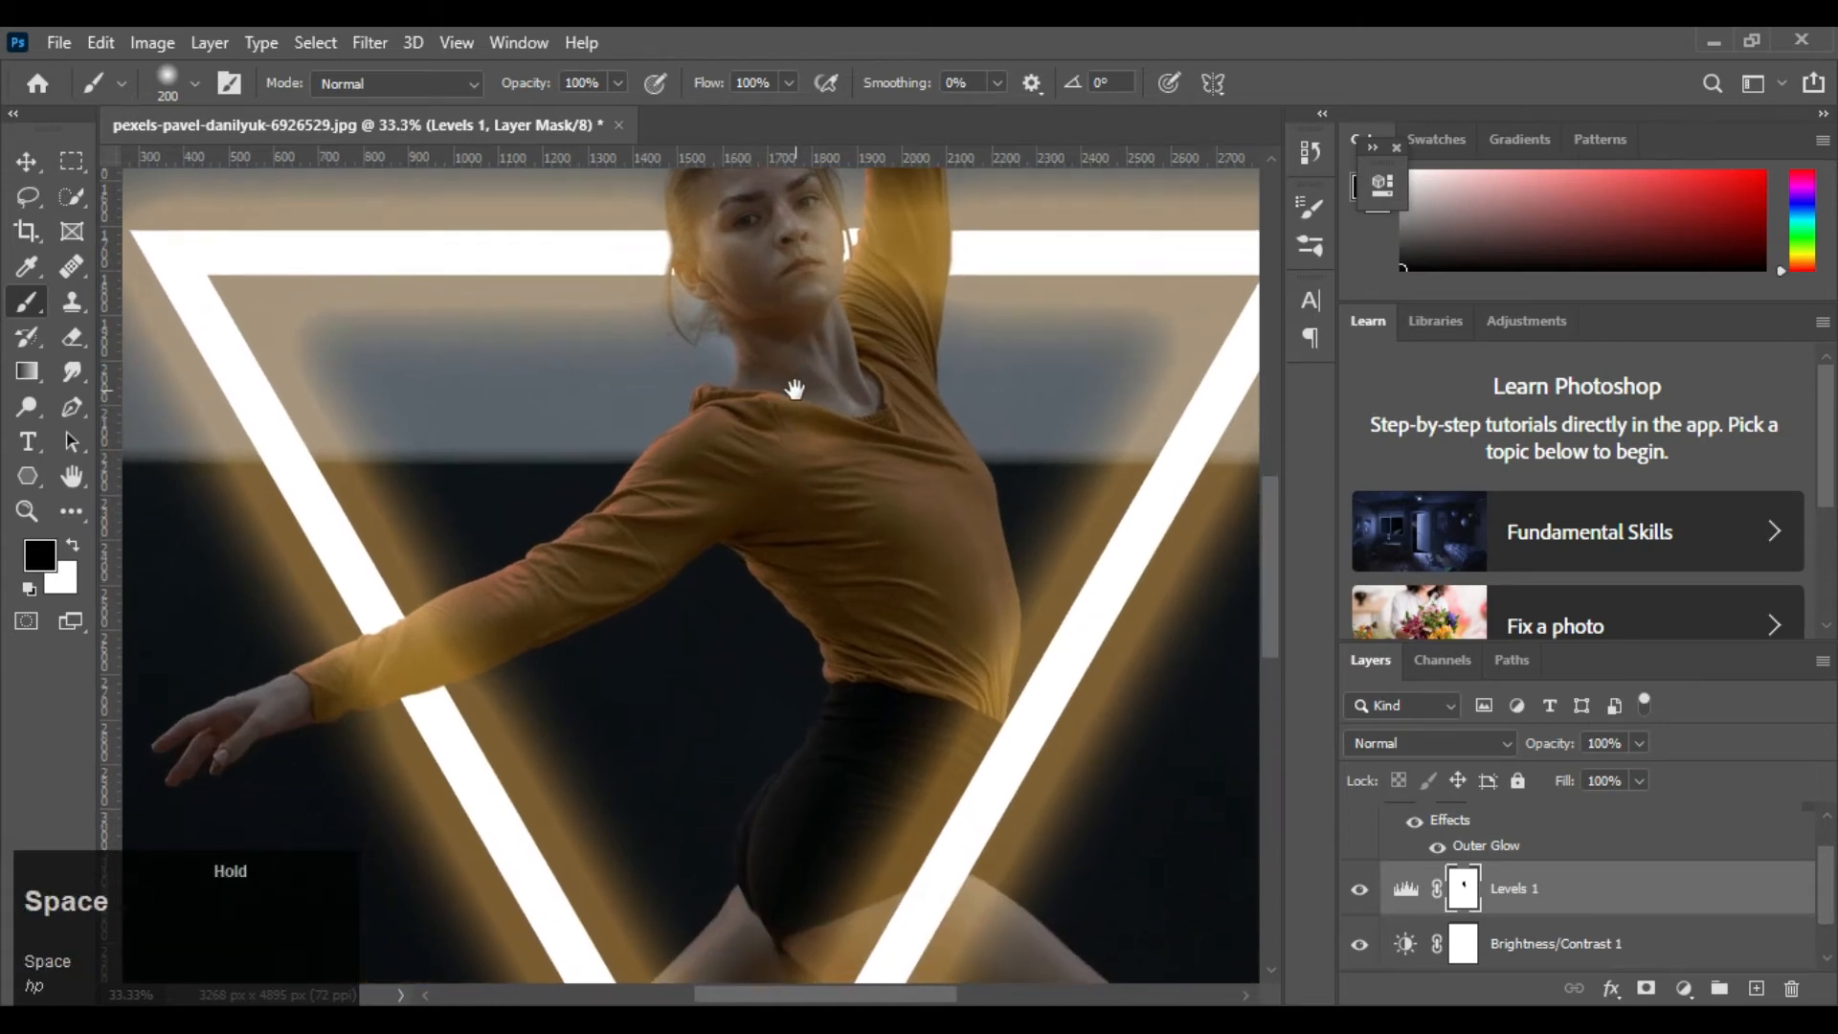
key(ctrl+0)
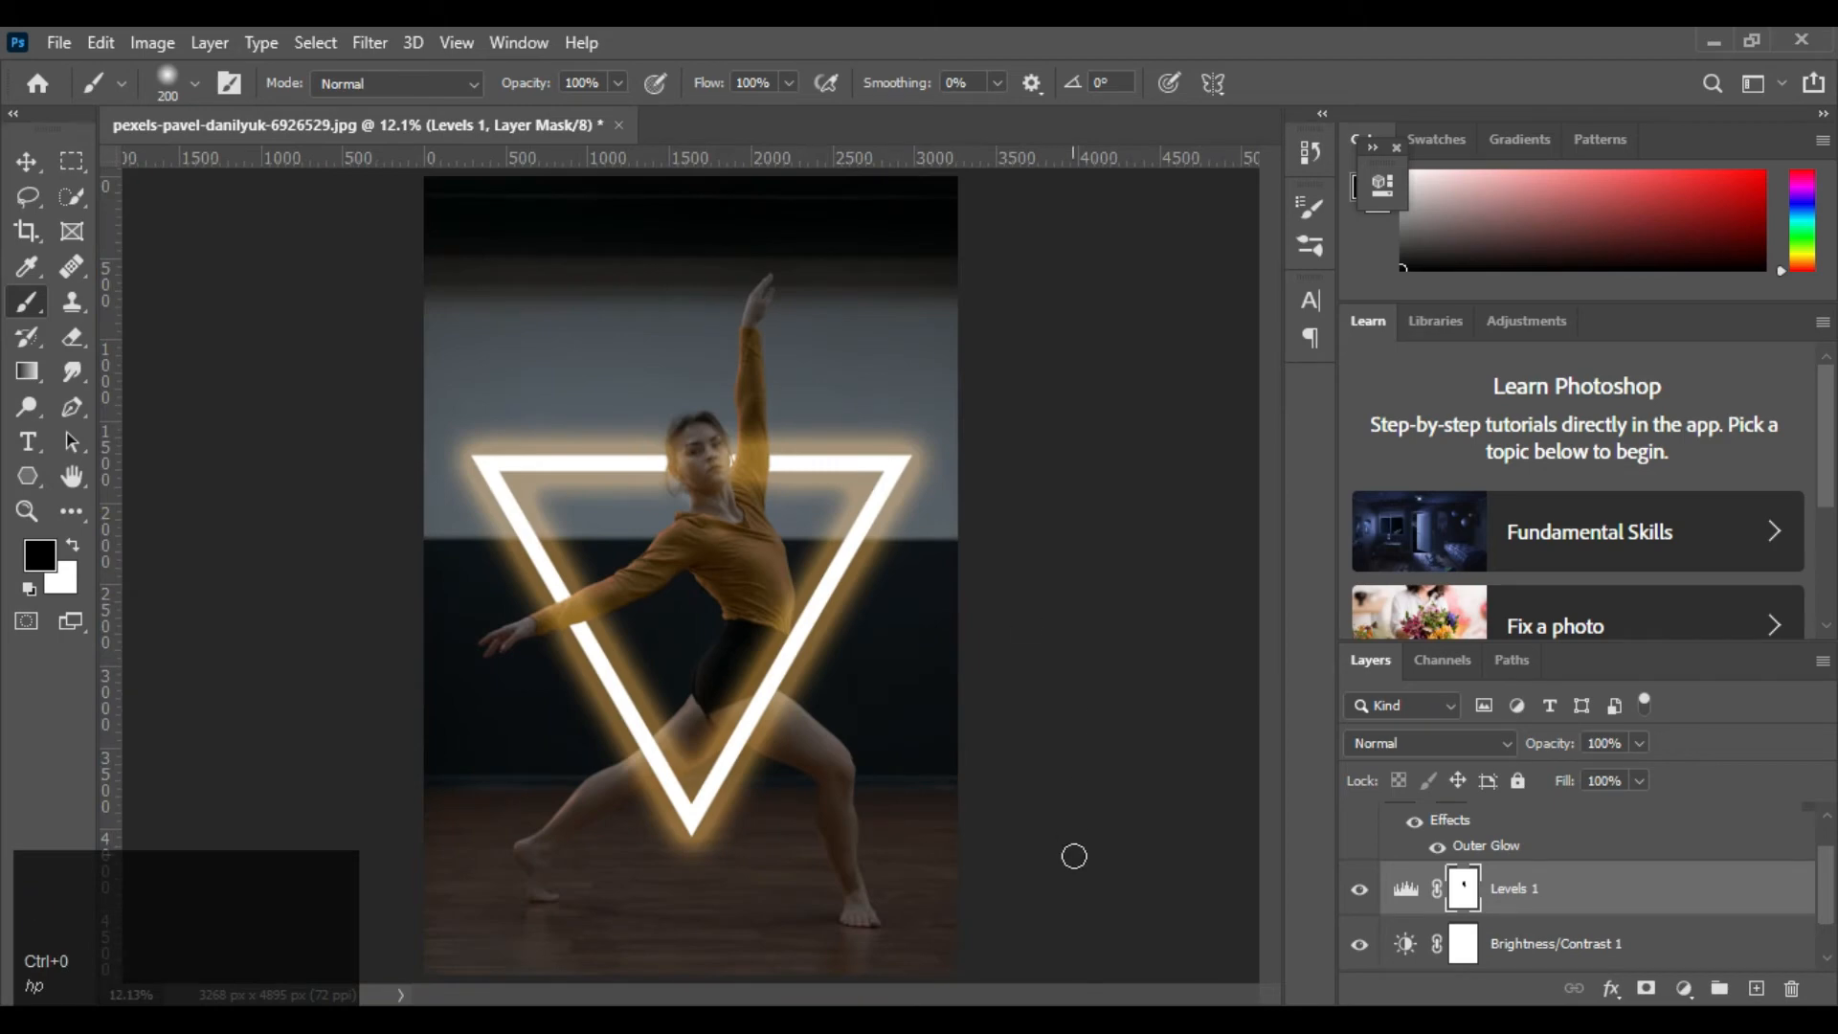
Duplicate the Background, Brightness/Contrast 1 and Levels 1 layers together
scroll(1589, 948, down, 1)
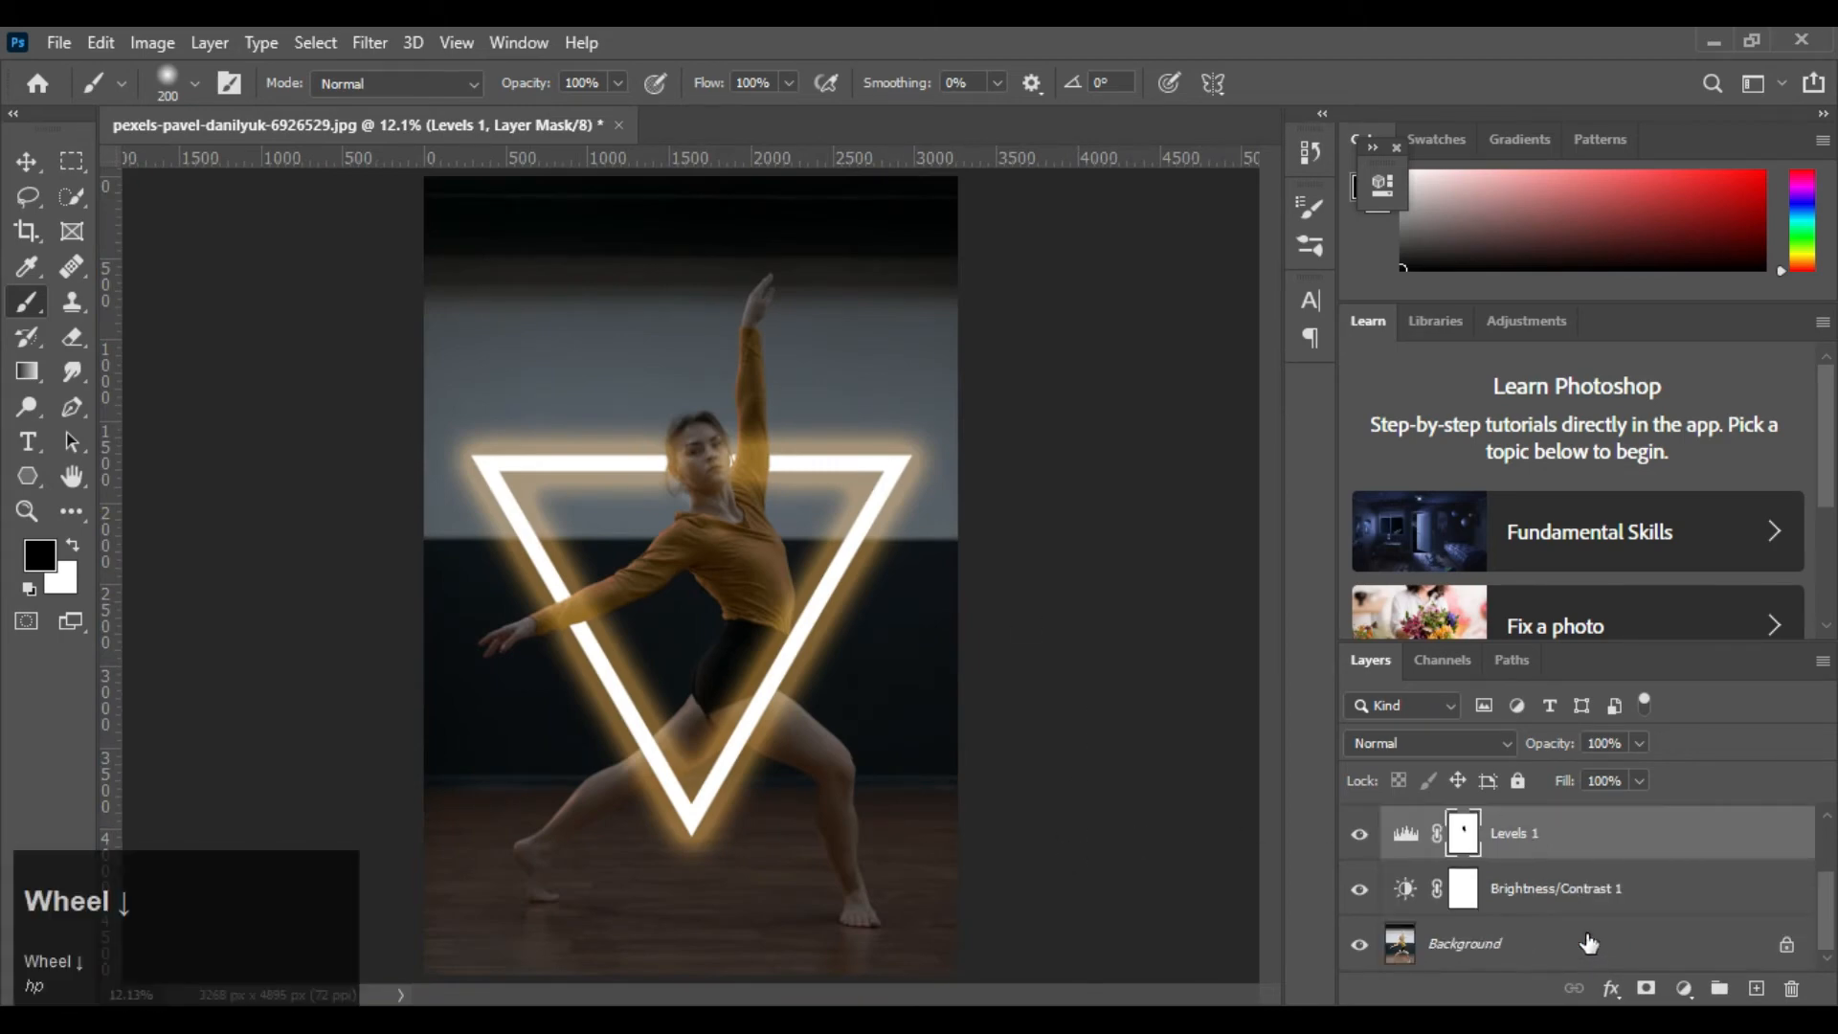
click(1543, 948)
scroll(1539, 924, up, 2)
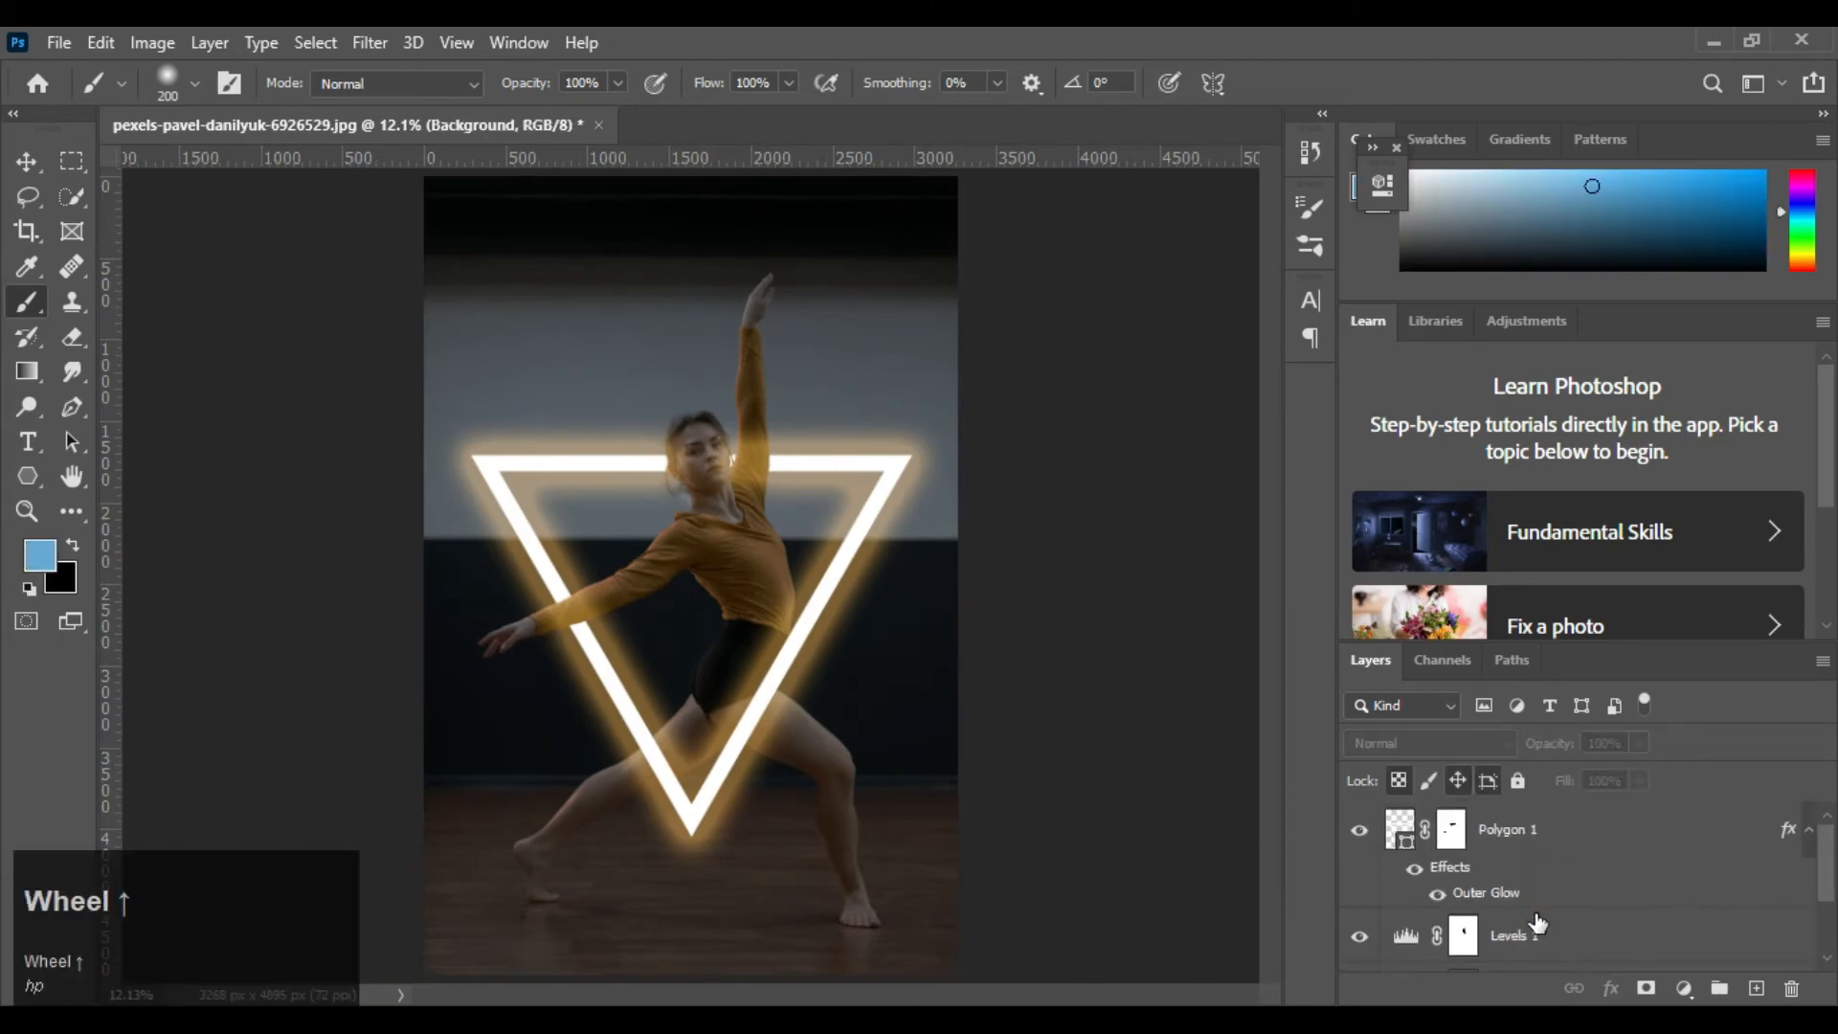
shift+click(1539, 943)
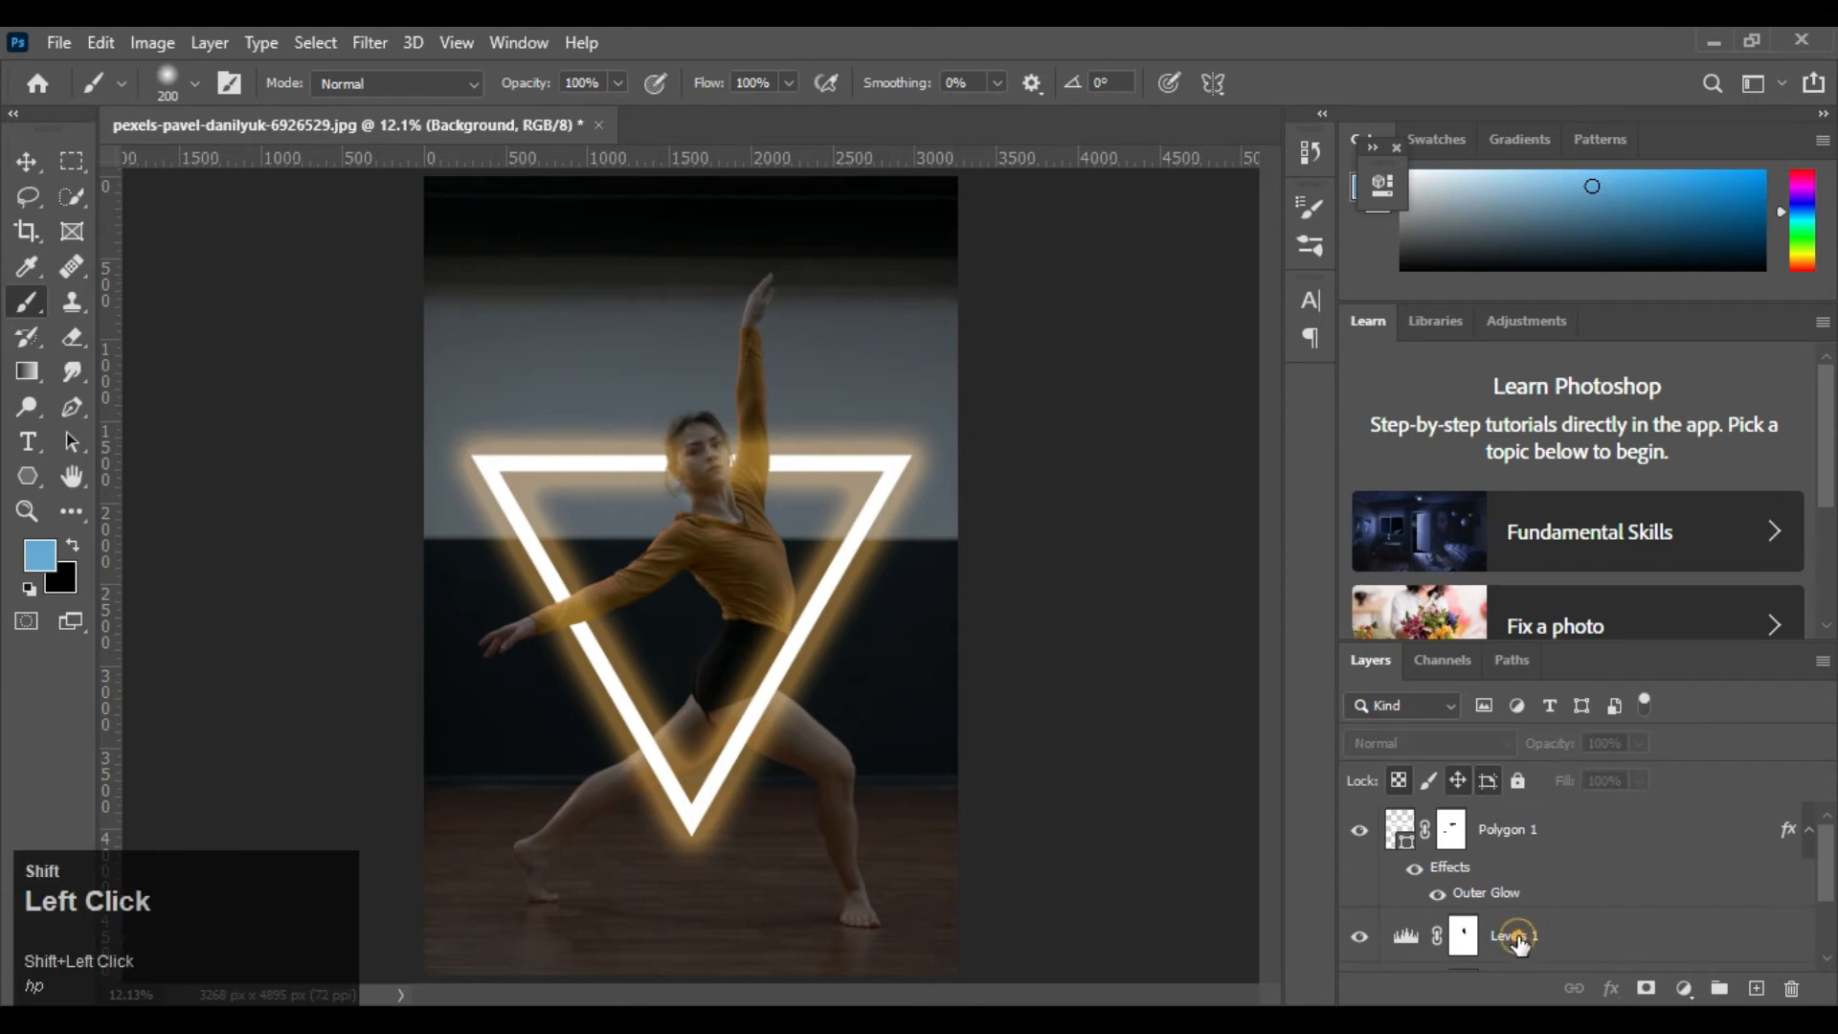
scroll(1566, 915, down, 2)
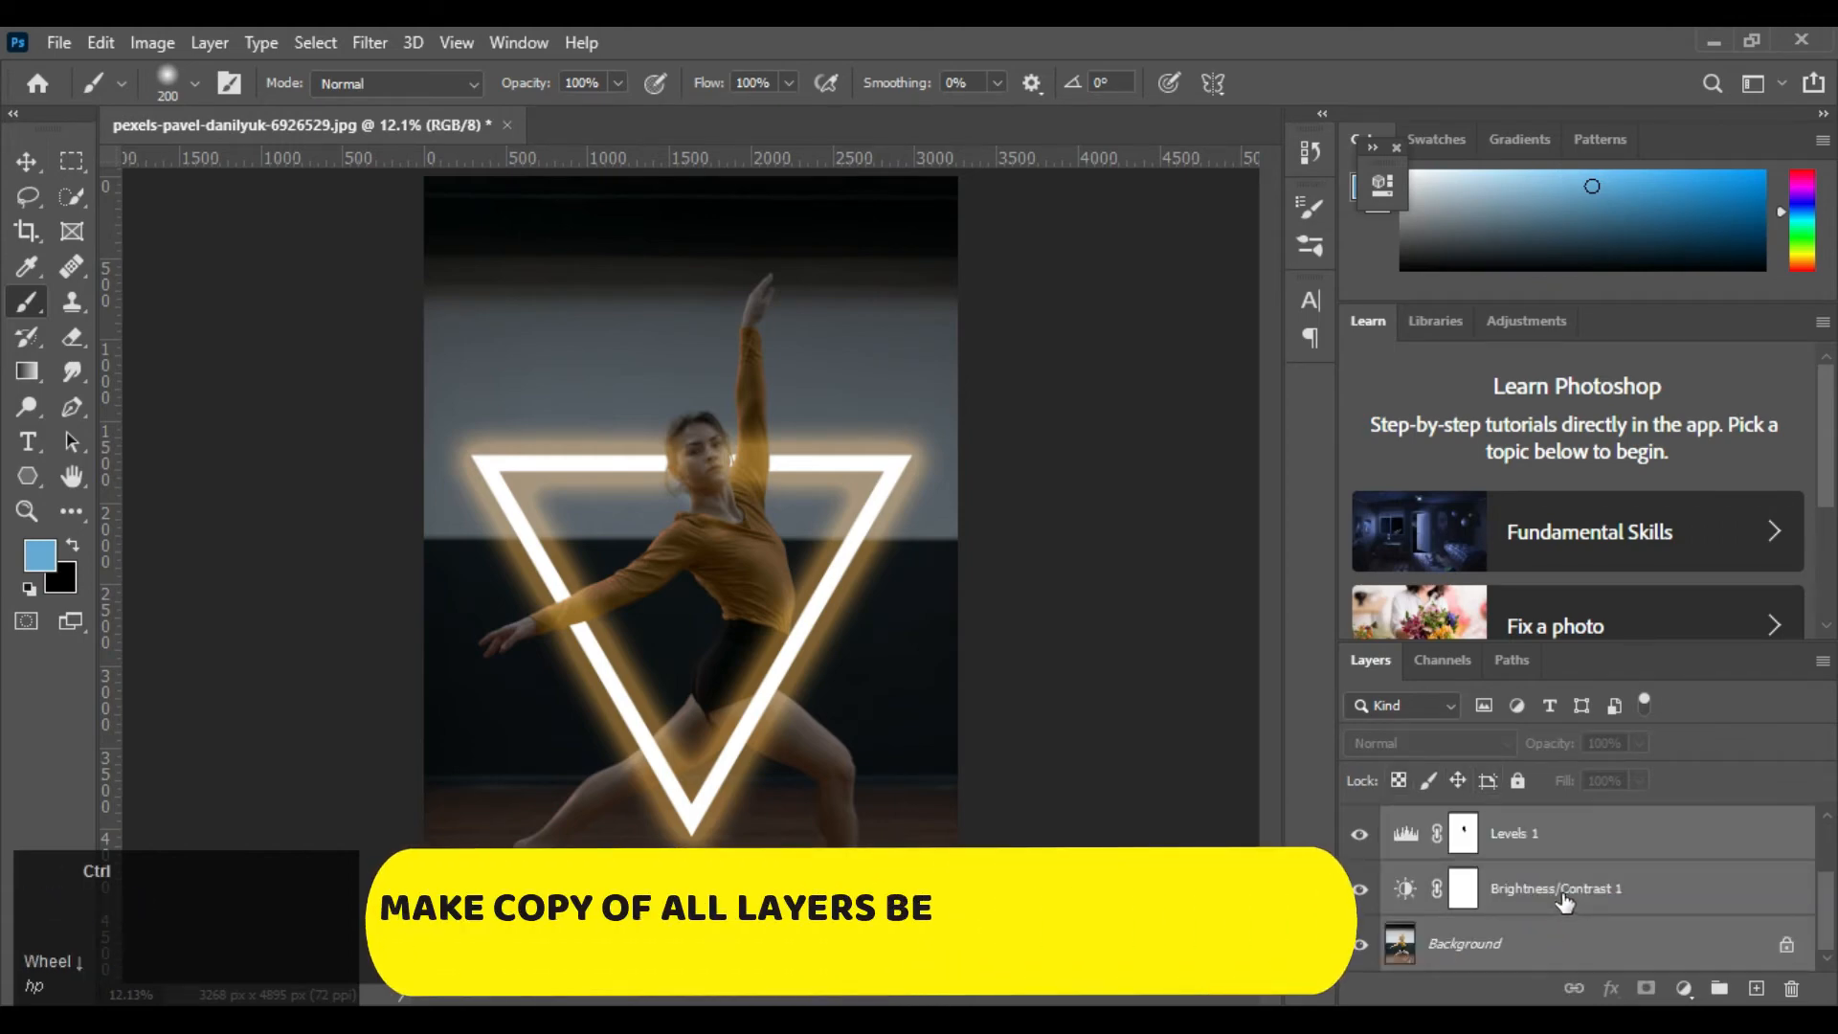
key(ctrl+j)
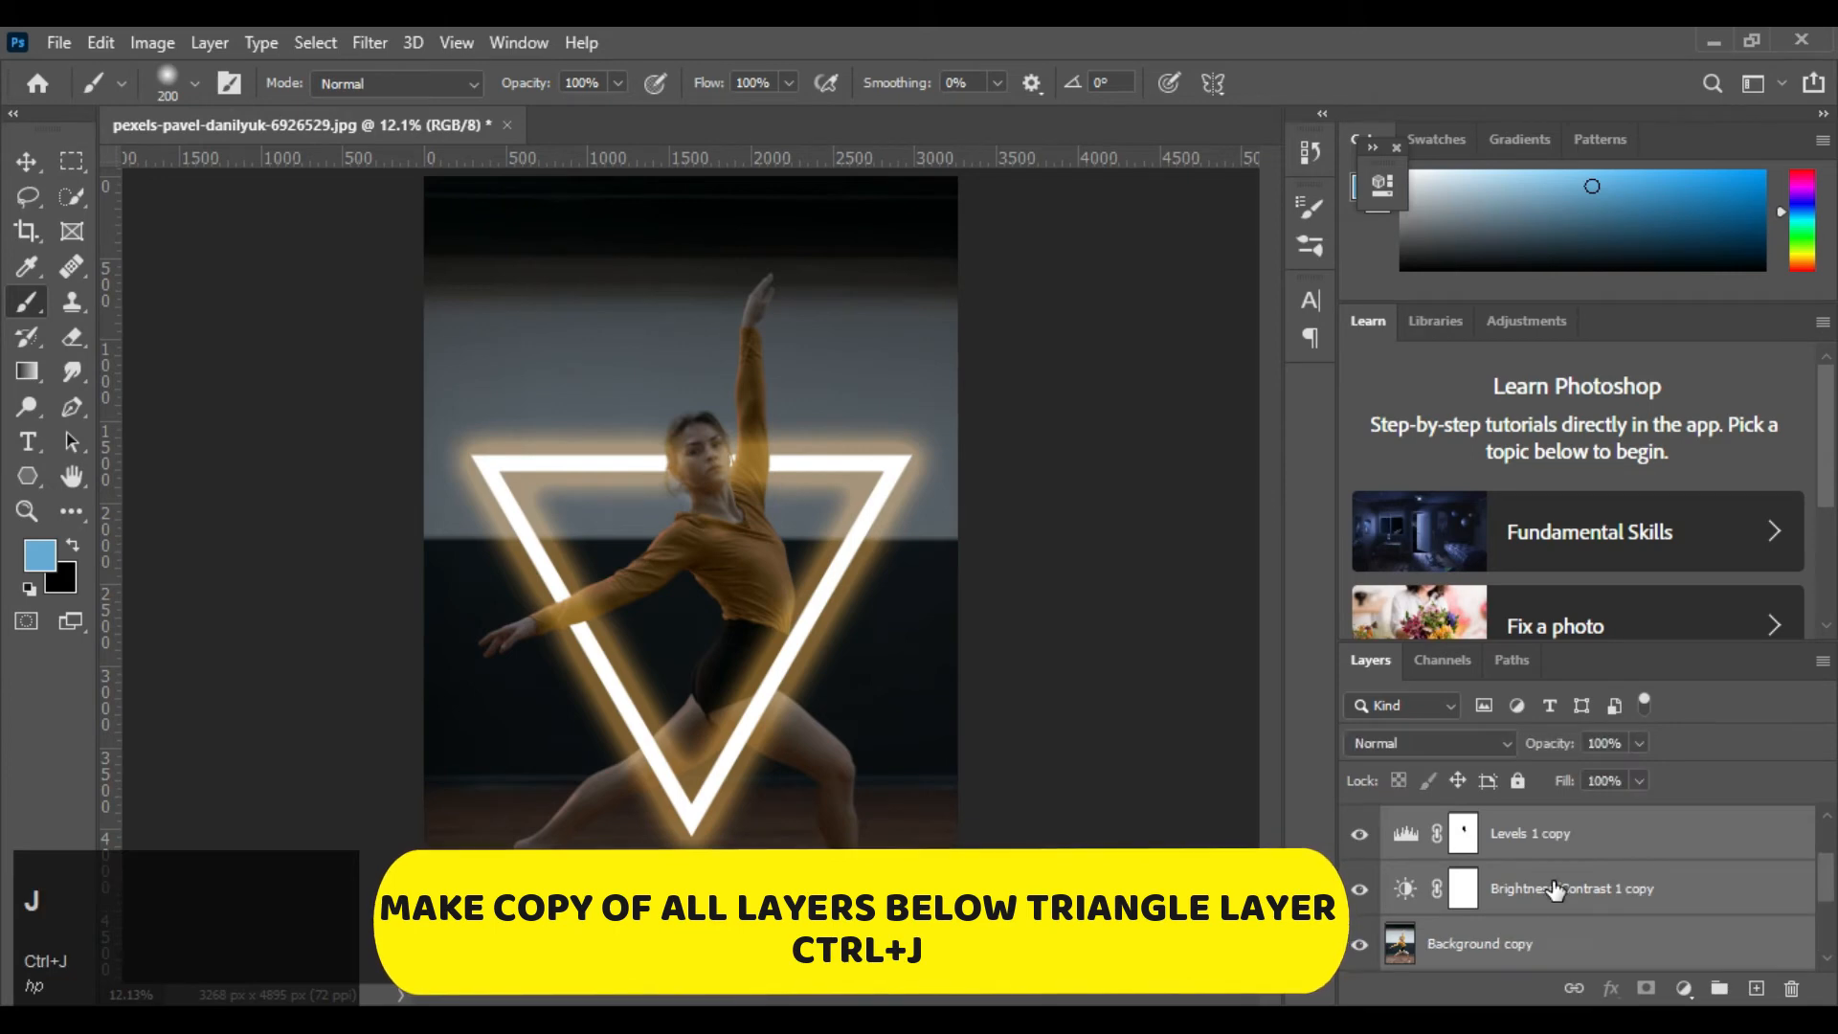
Merge the three copied layers into a single layer
scroll(1551, 891, down, 2)
scroll(1546, 890, up, 2)
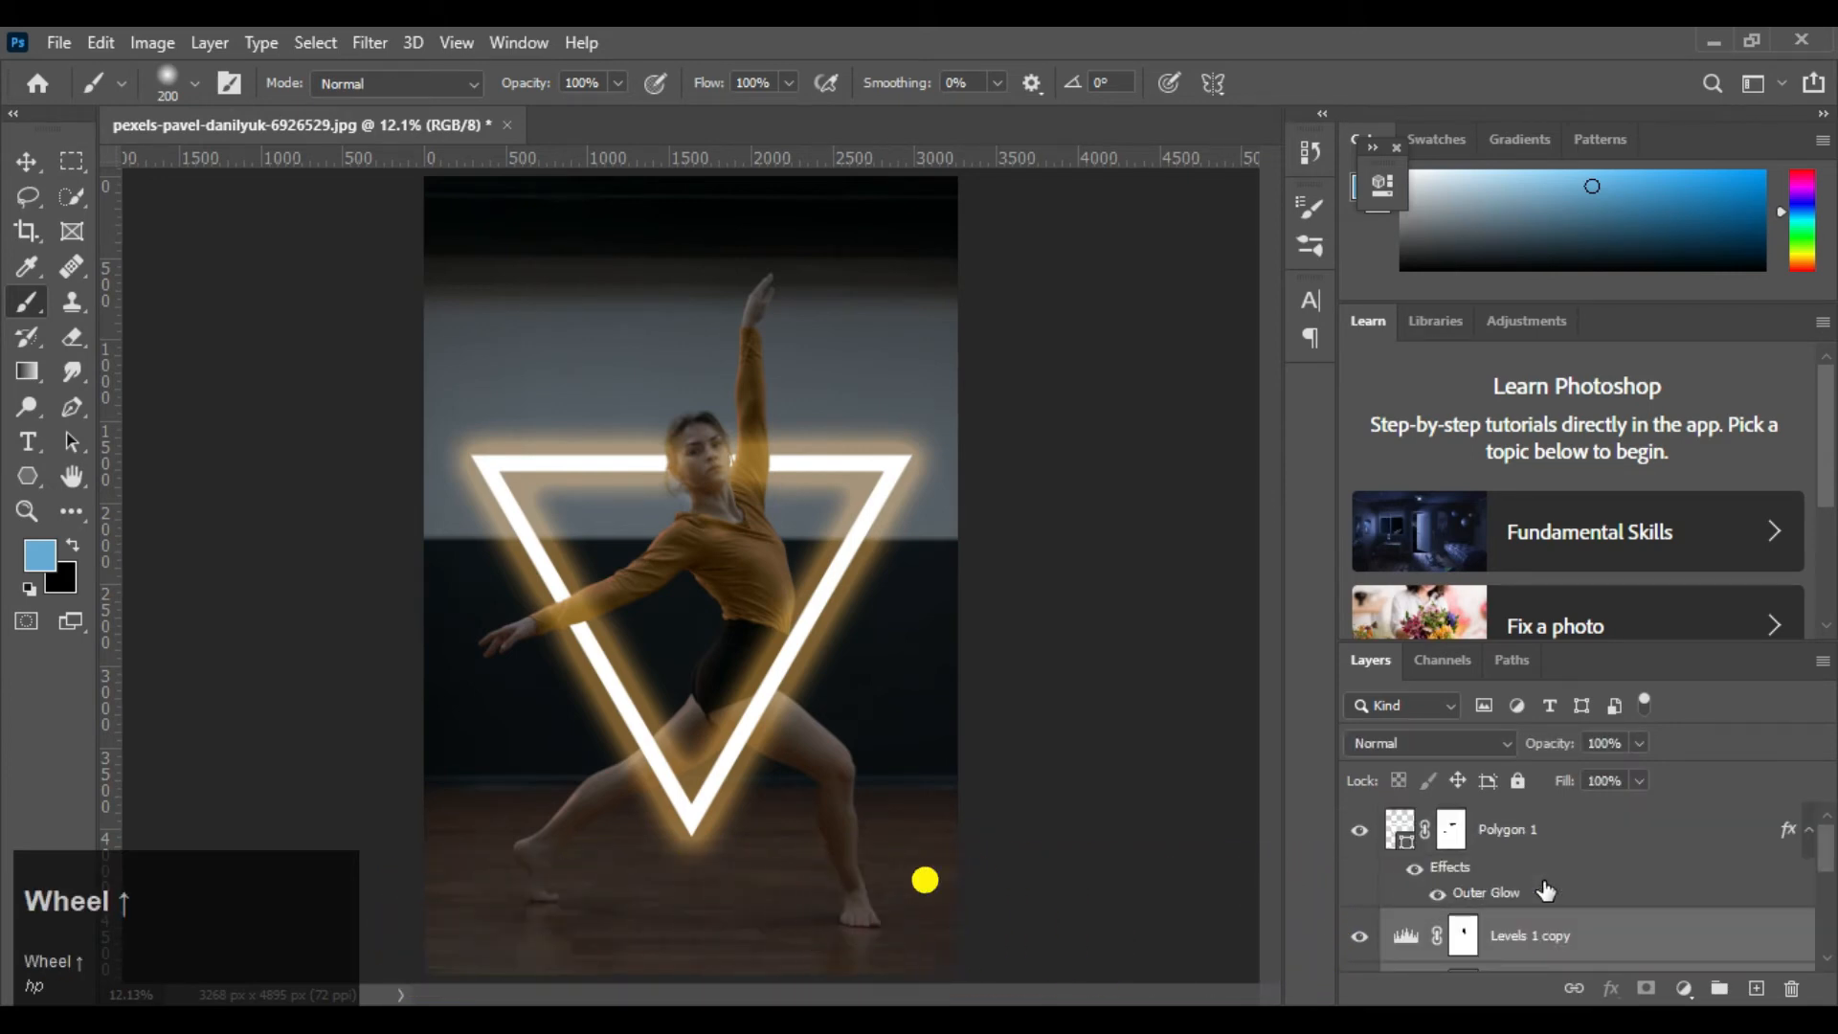
scroll(1549, 893, down, 2)
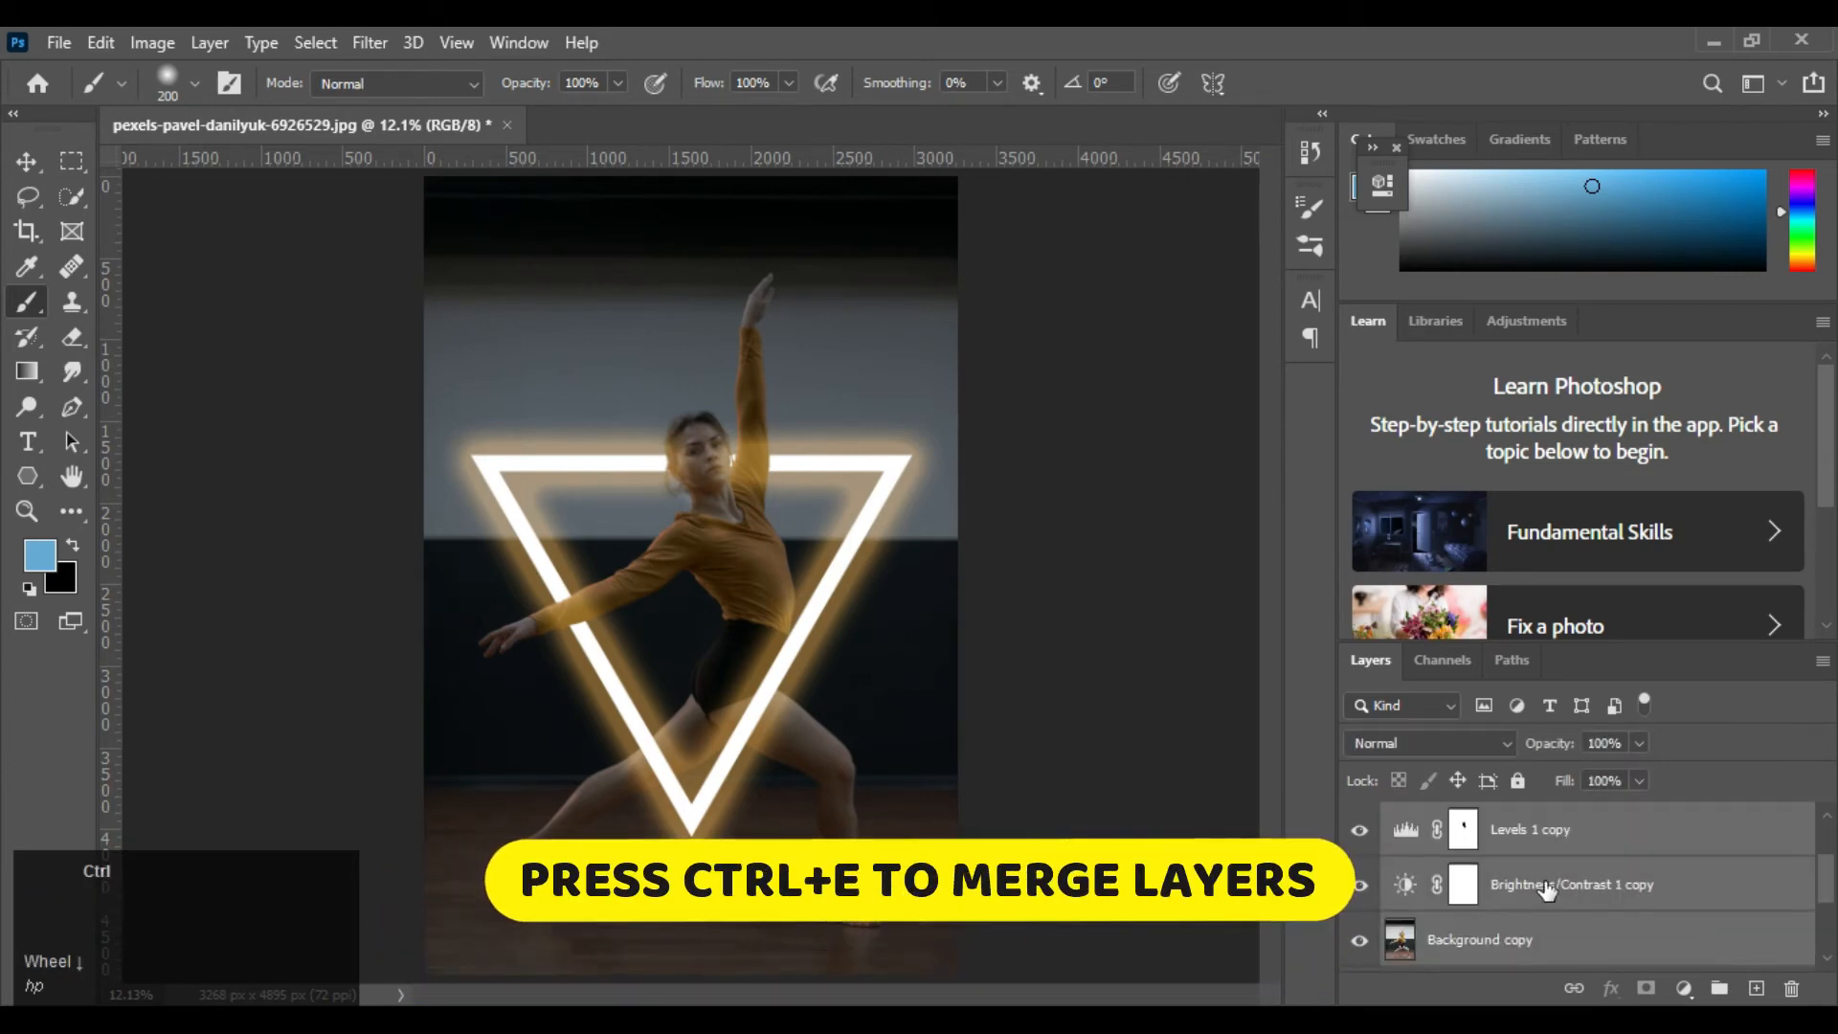
key(ctrl+e)
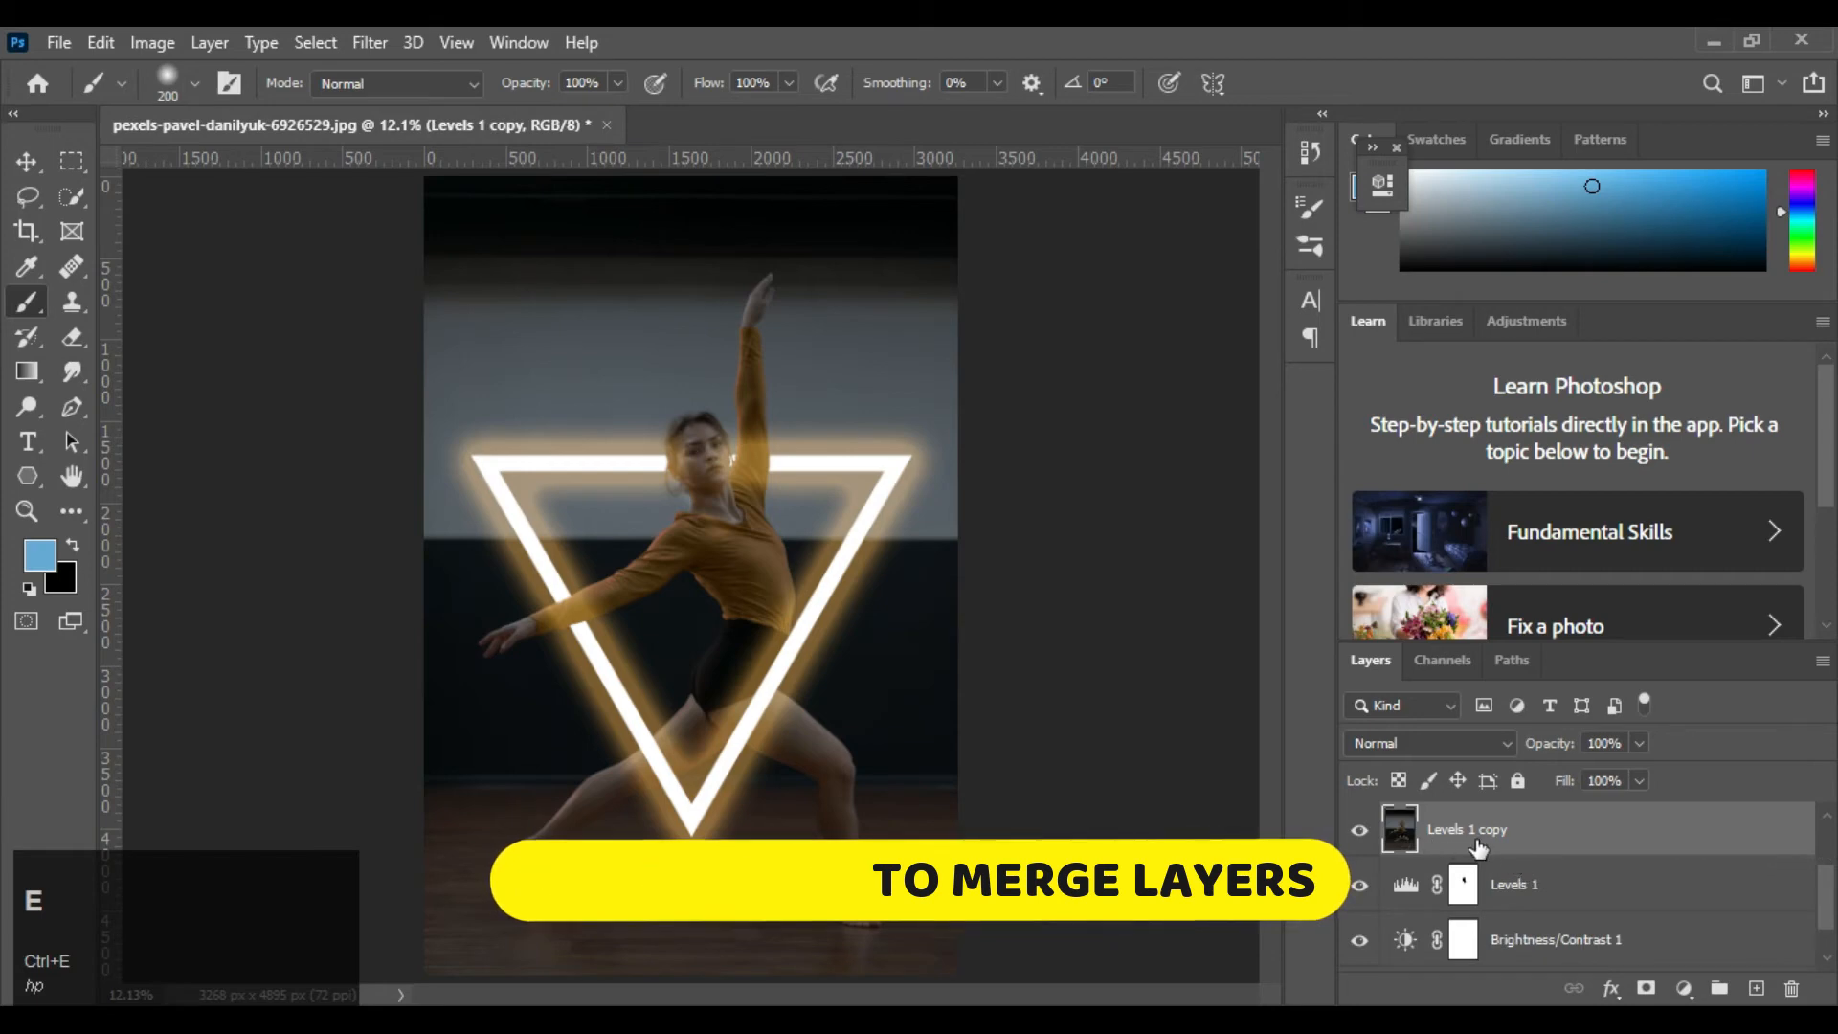
Move the merged copy above the triangle layer Polygon 1 and give it an inverted, fully black layer mask
scroll(1484, 866, up, 1)
drag(1502, 936, 1515, 809)
drag(1513, 943, 1513, 814)
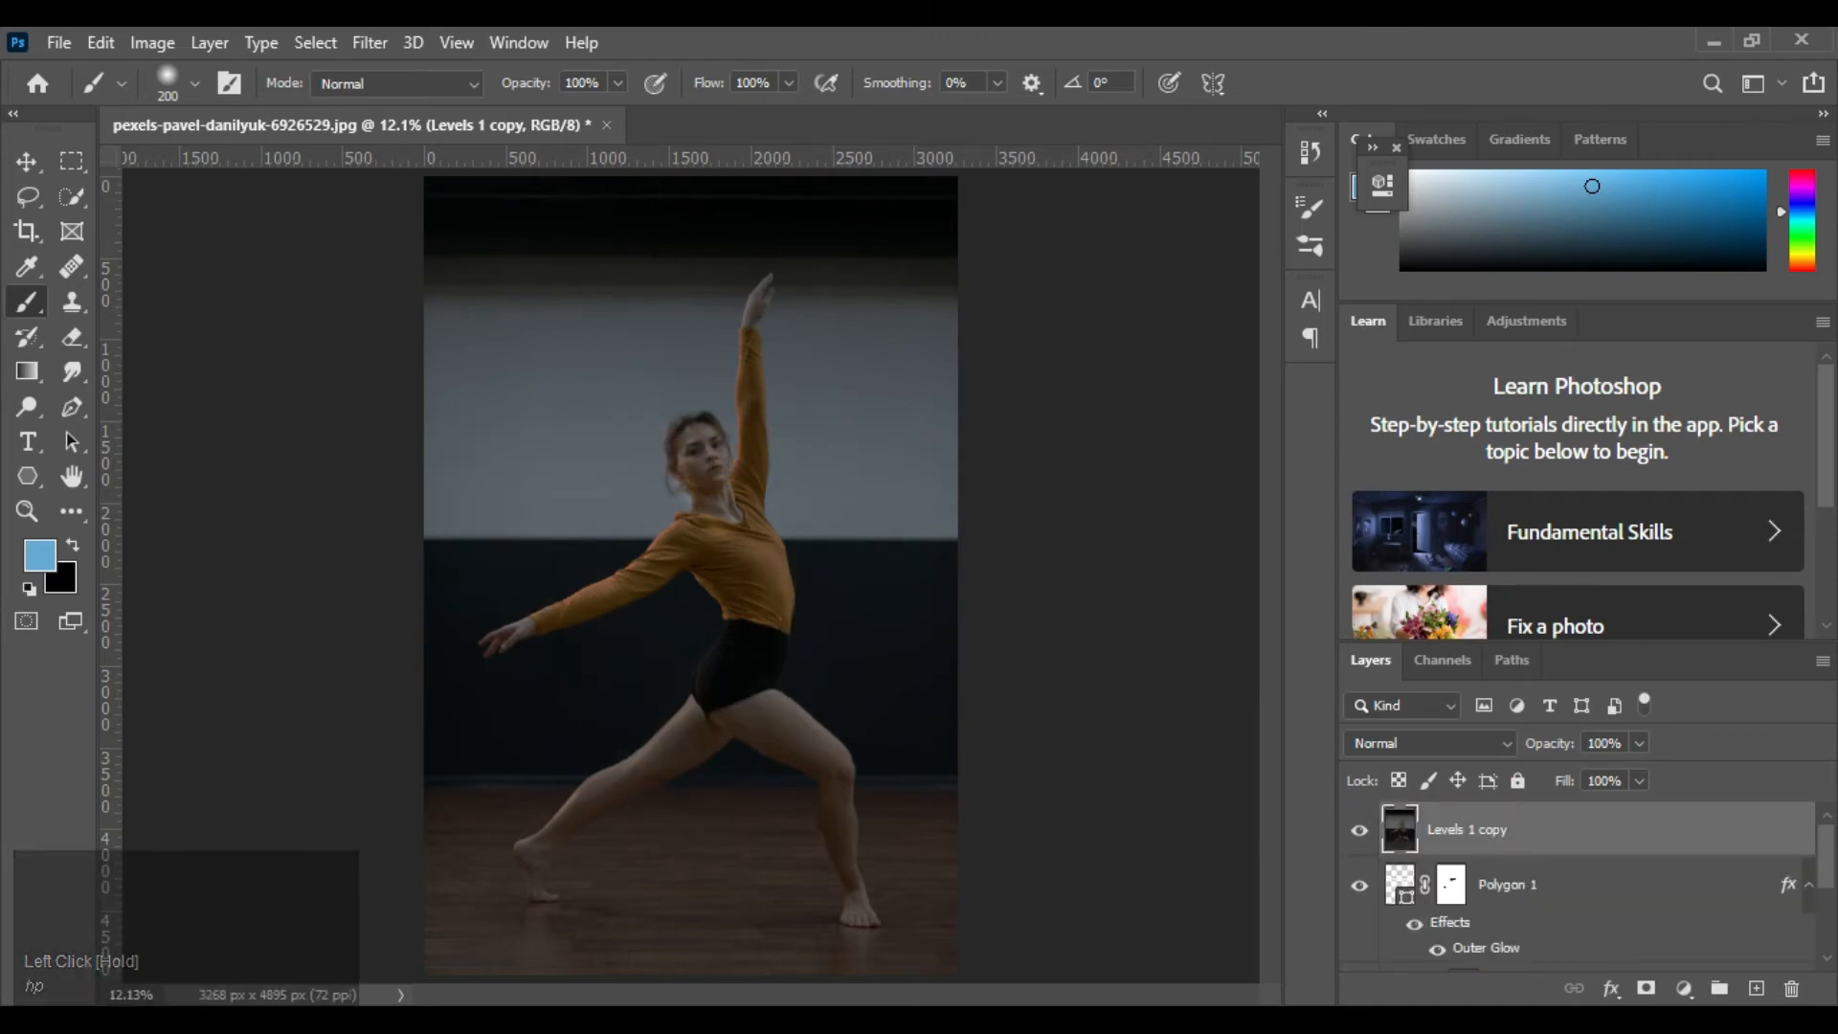
click(1646, 989)
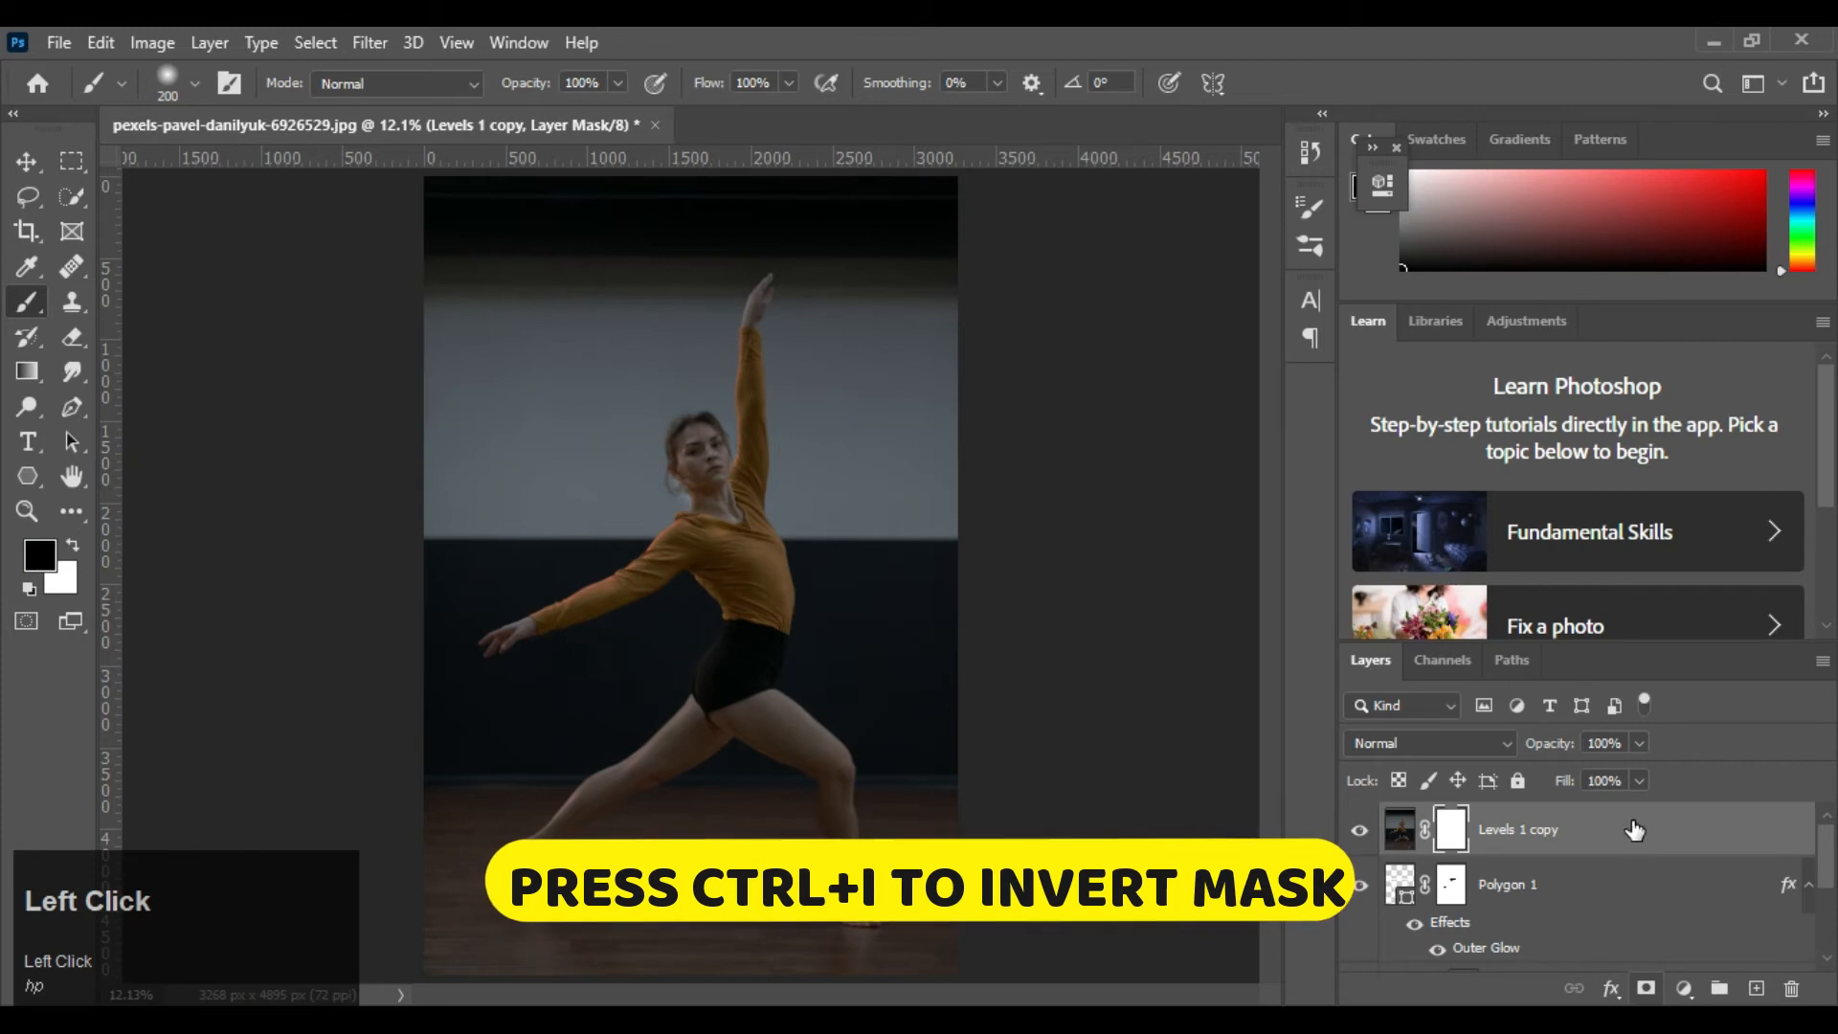
key(ctrl+i)
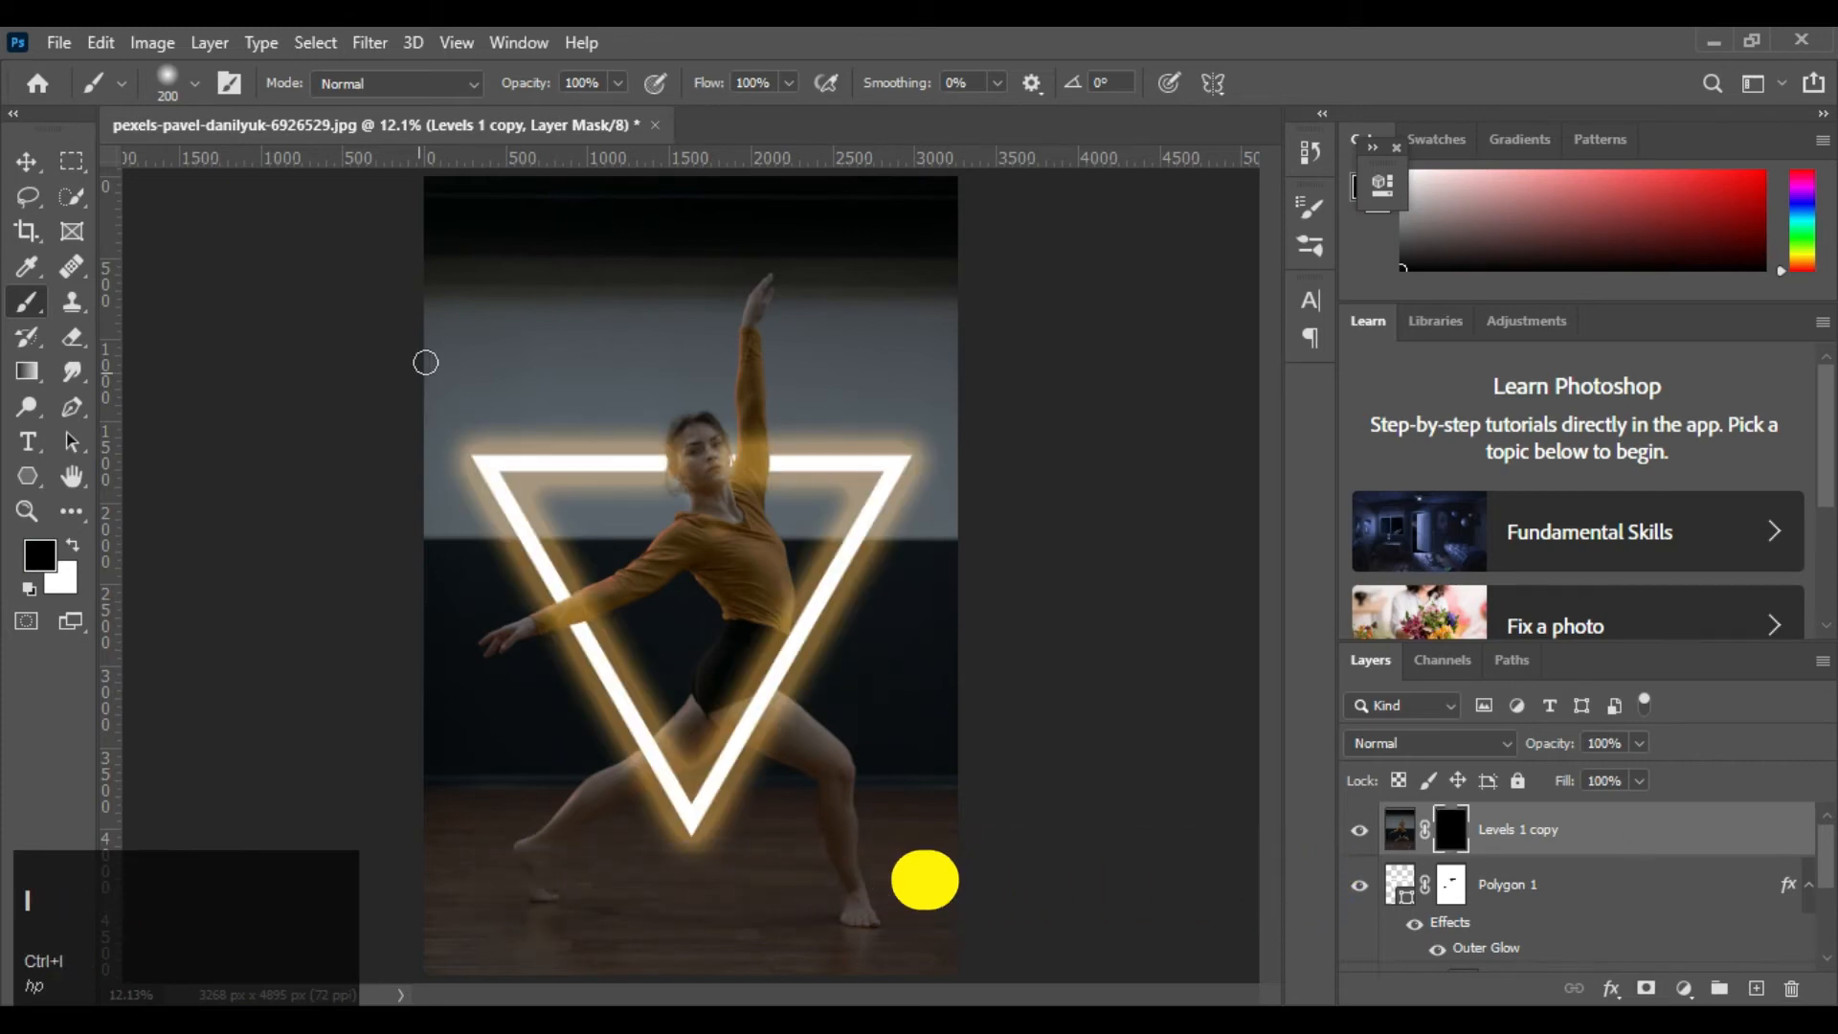
Try a white 150 px stroke on the merged copy's mask over the raised sleeve, undo it and lower the brush opacity to 43%
scroll(562, 341, up, 5)
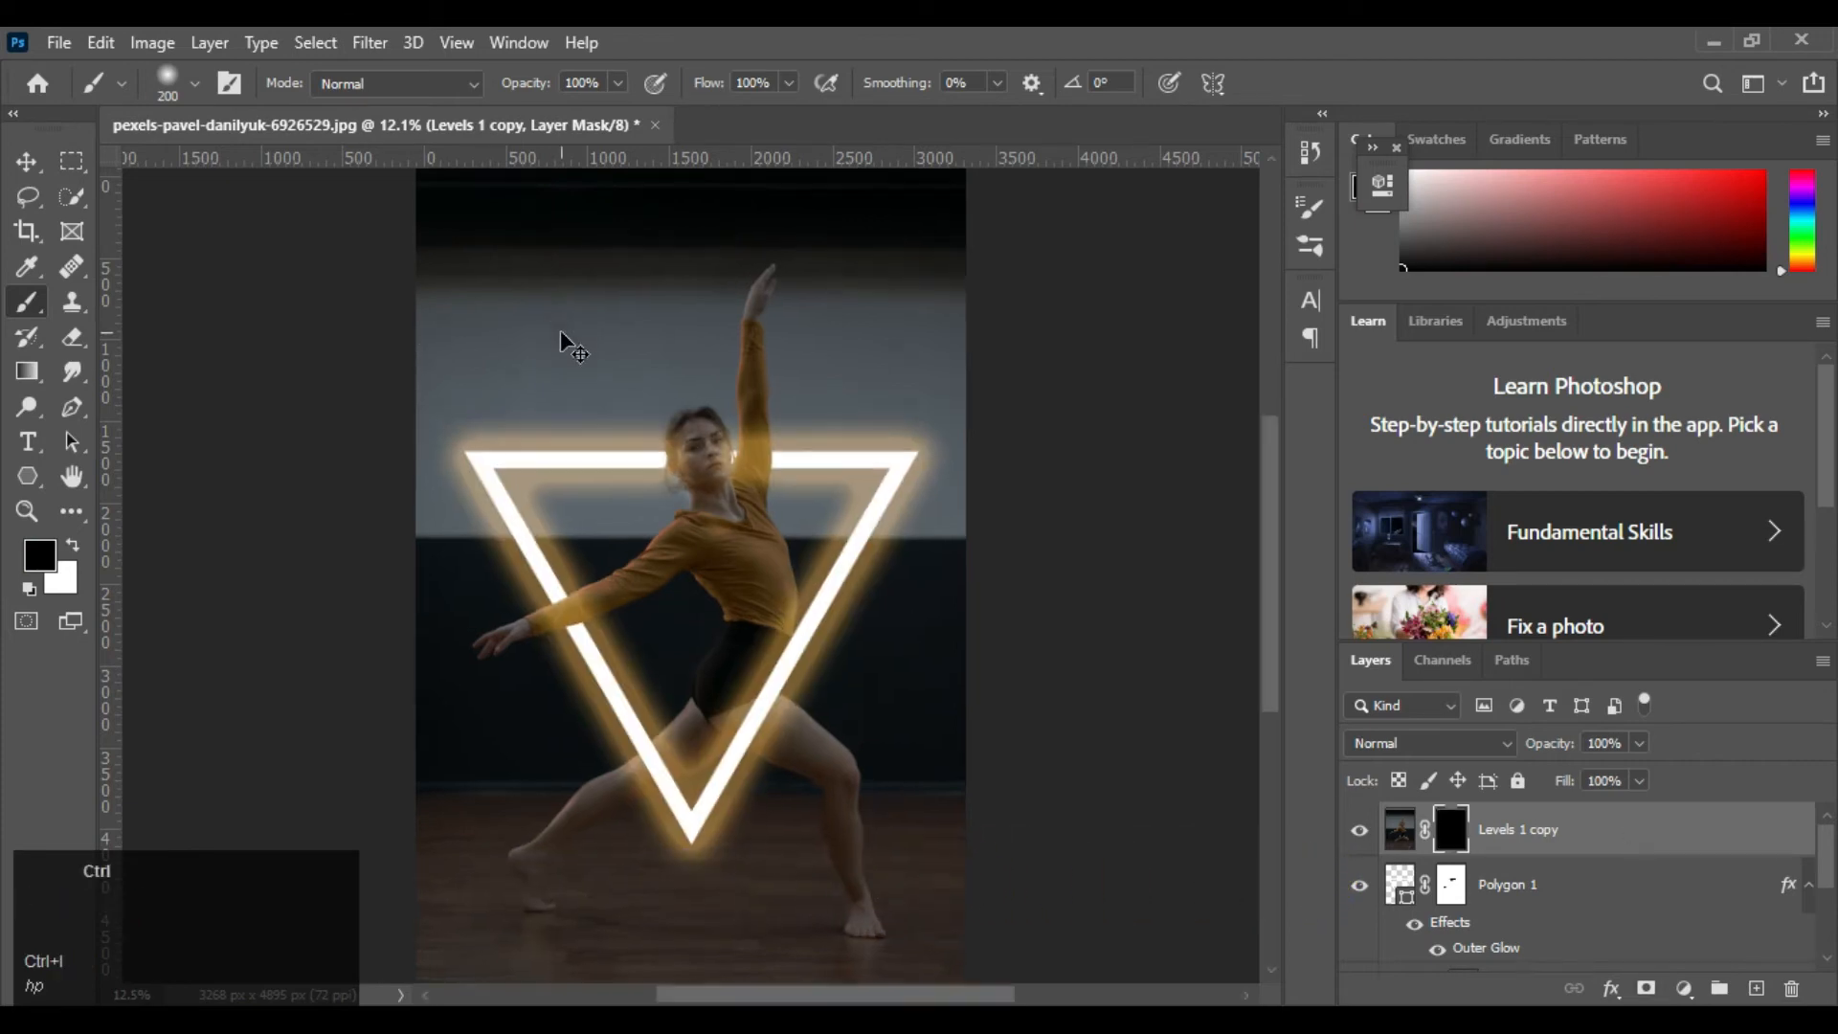
key([)
key([)
key([)
key([)
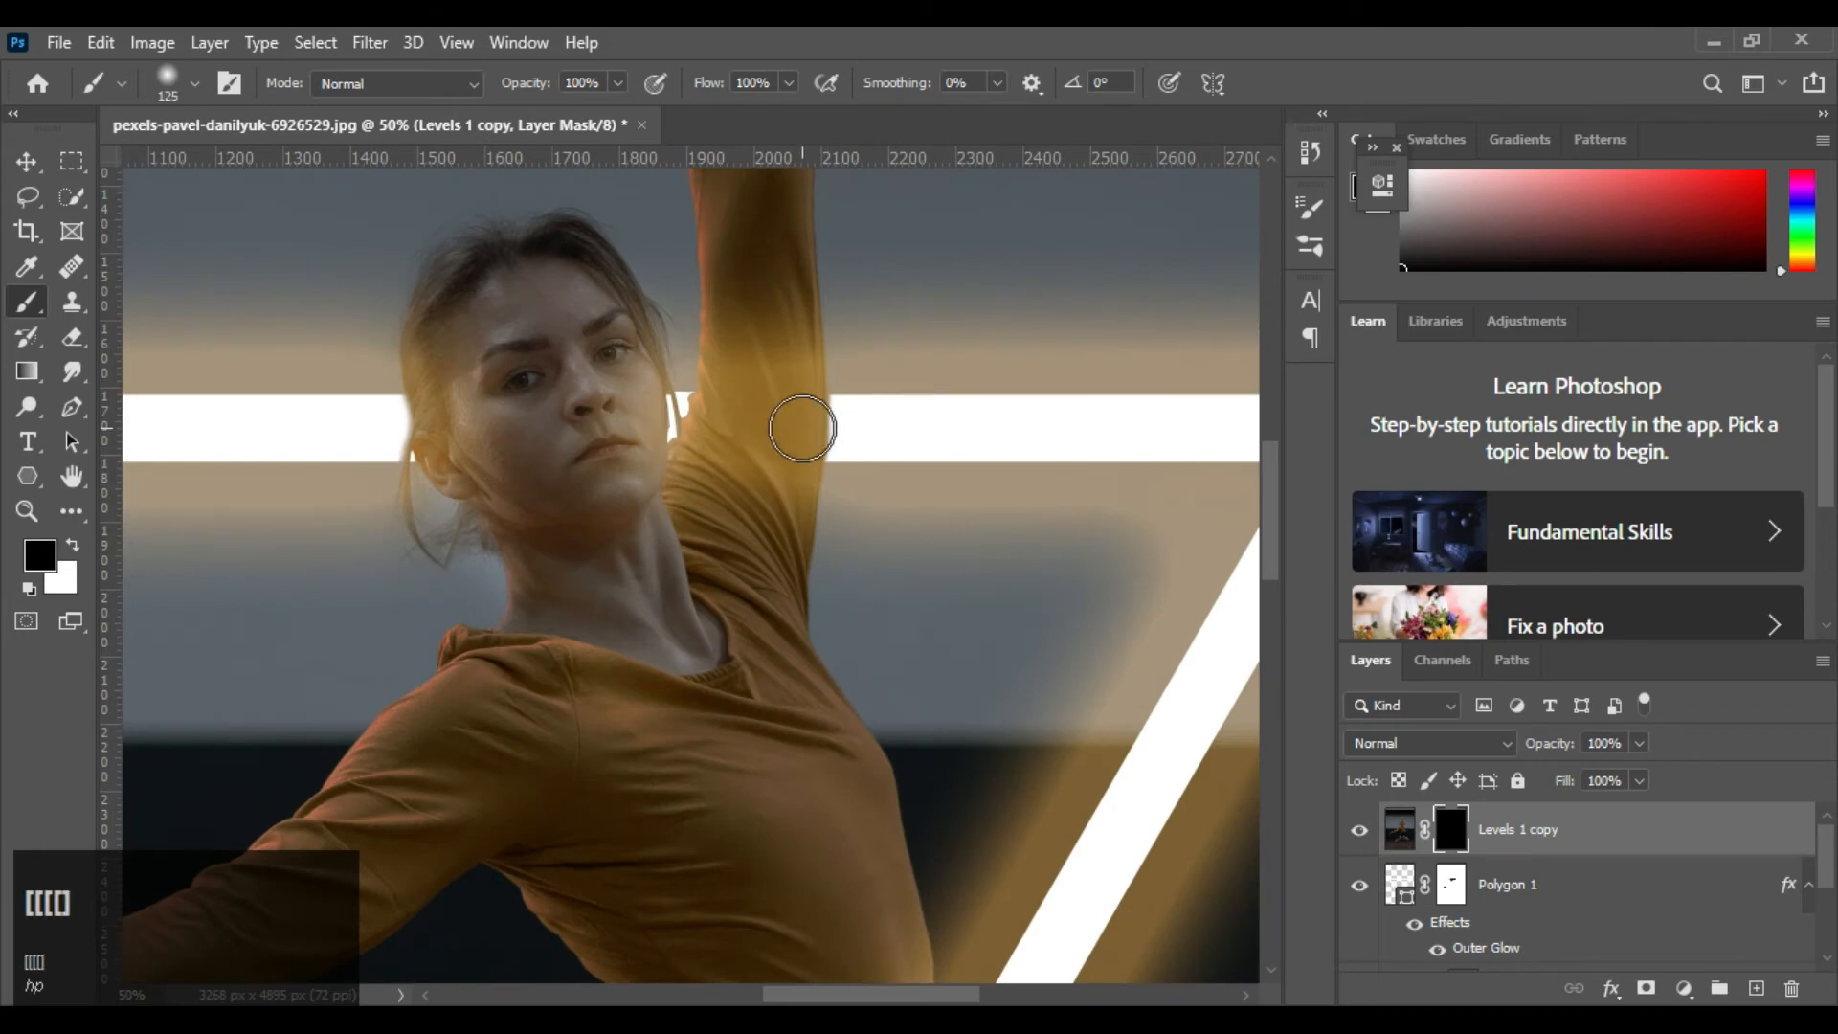
key(bracketright)
key(x)
mouse_move(781, 393)
mouse_down()
mouse_move(776, 494)
mouse_move(746, 547)
mouse_up()
key(ctrl+z)
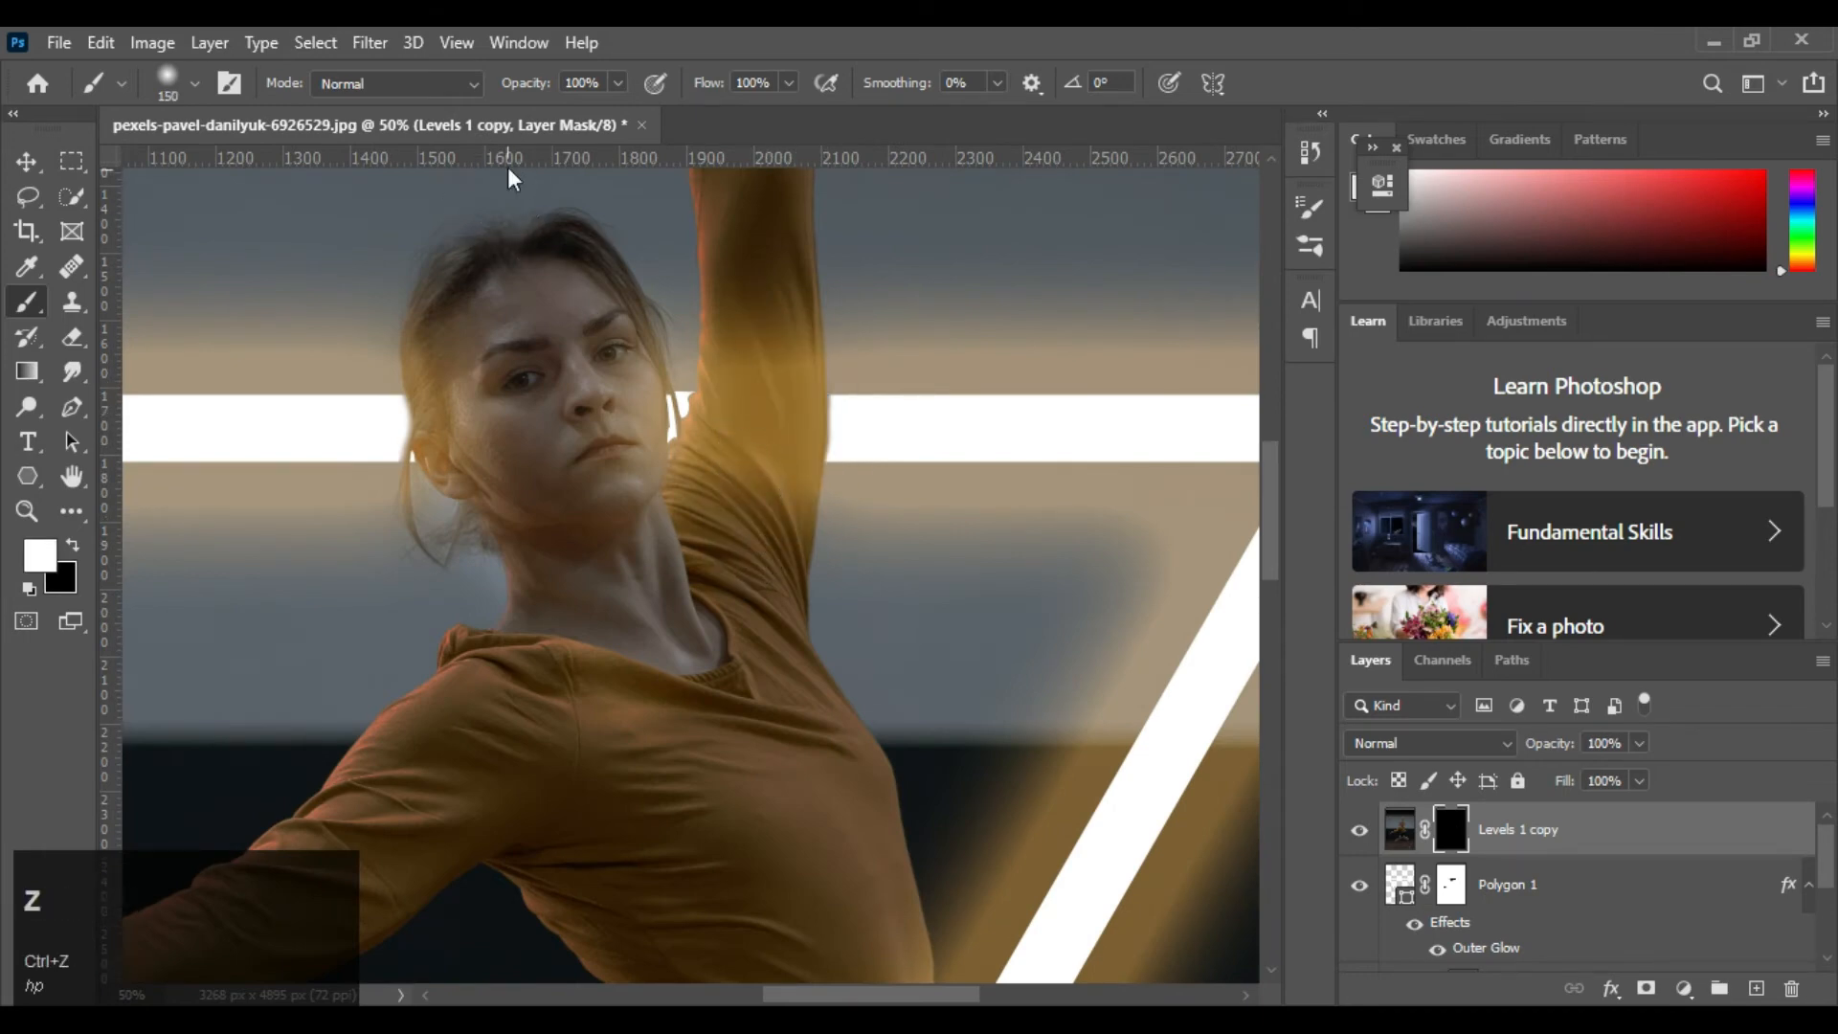
drag(527, 87, 505, 88)
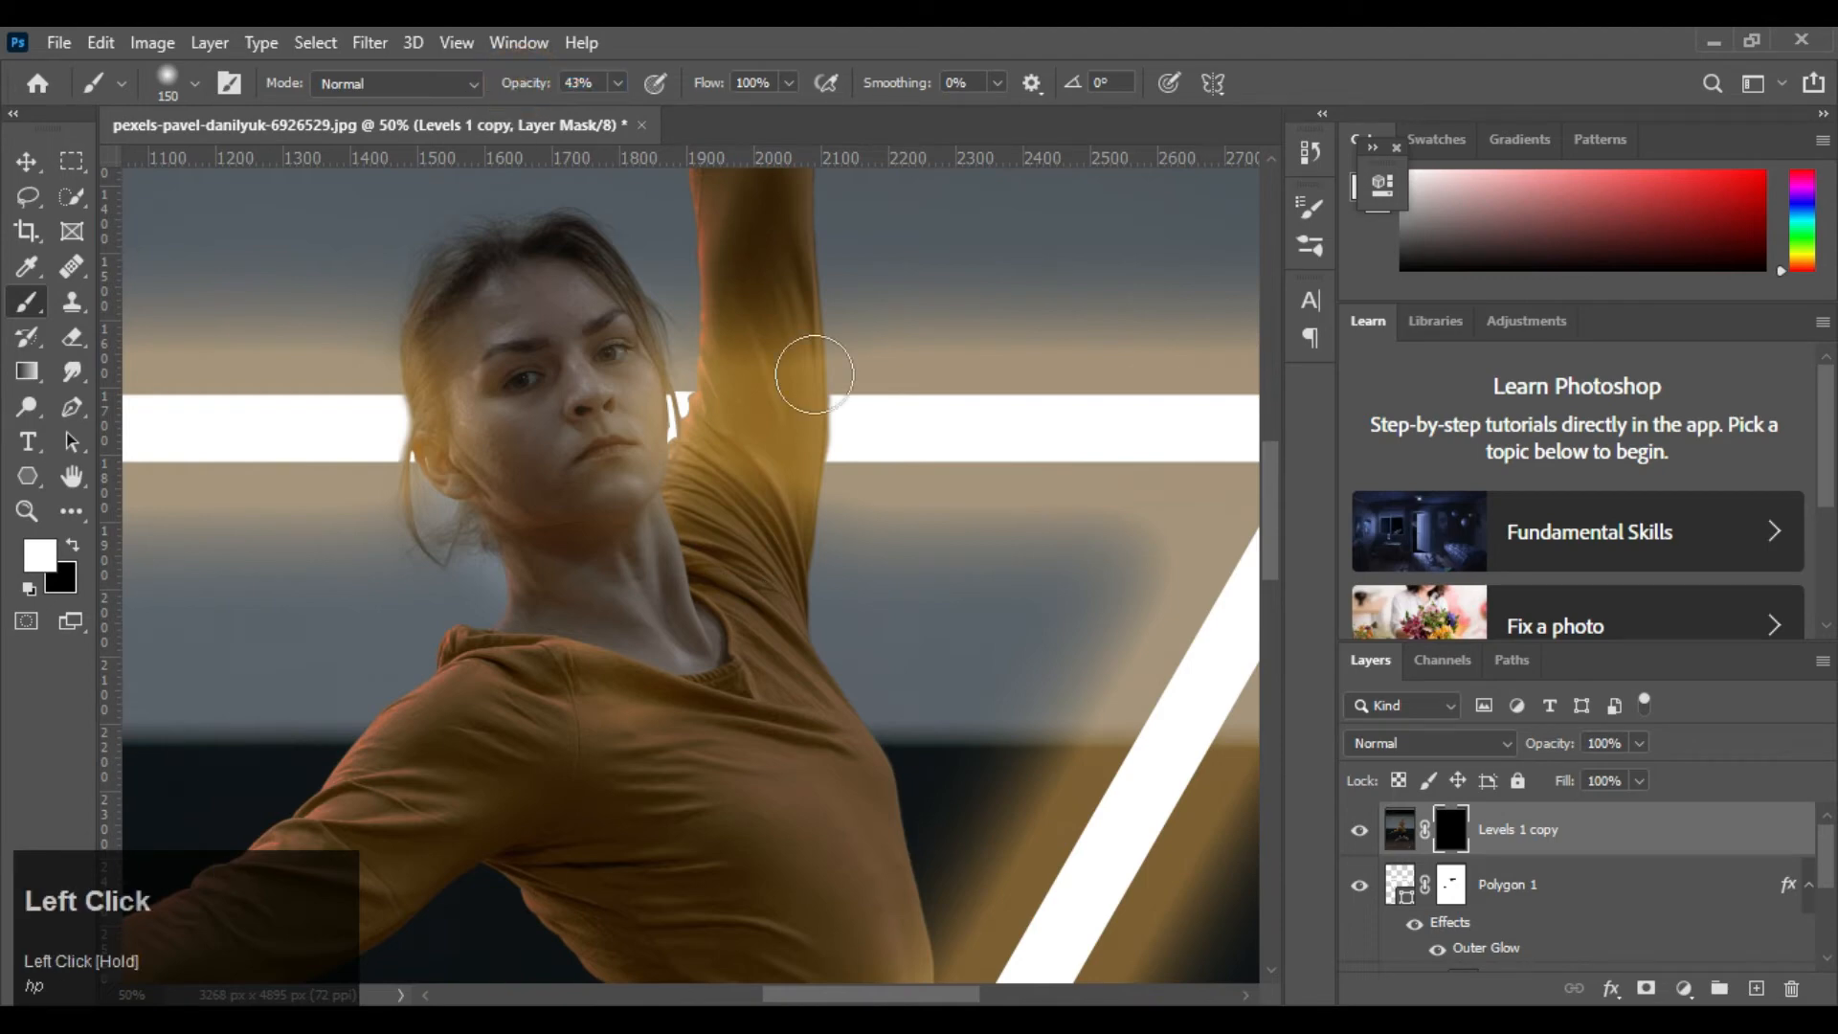
Paint white at 43% opacity on the Levels 1 copy mask over the raised sleeve, neck, face and hair
mouse_move(783, 387)
mouse_down()
mouse_move(752, 523)
mouse_move(748, 377)
mouse_move(694, 501)
mouse_move(815, 385)
mouse_move(678, 619)
mouse_up()
mouse_move(614, 409)
mouse_down()
mouse_move(574, 320)
mouse_move(504, 638)
mouse_up()
mouse_move(478, 336)
mouse_down()
mouse_move(451, 368)
mouse_move(458, 474)
mouse_up()
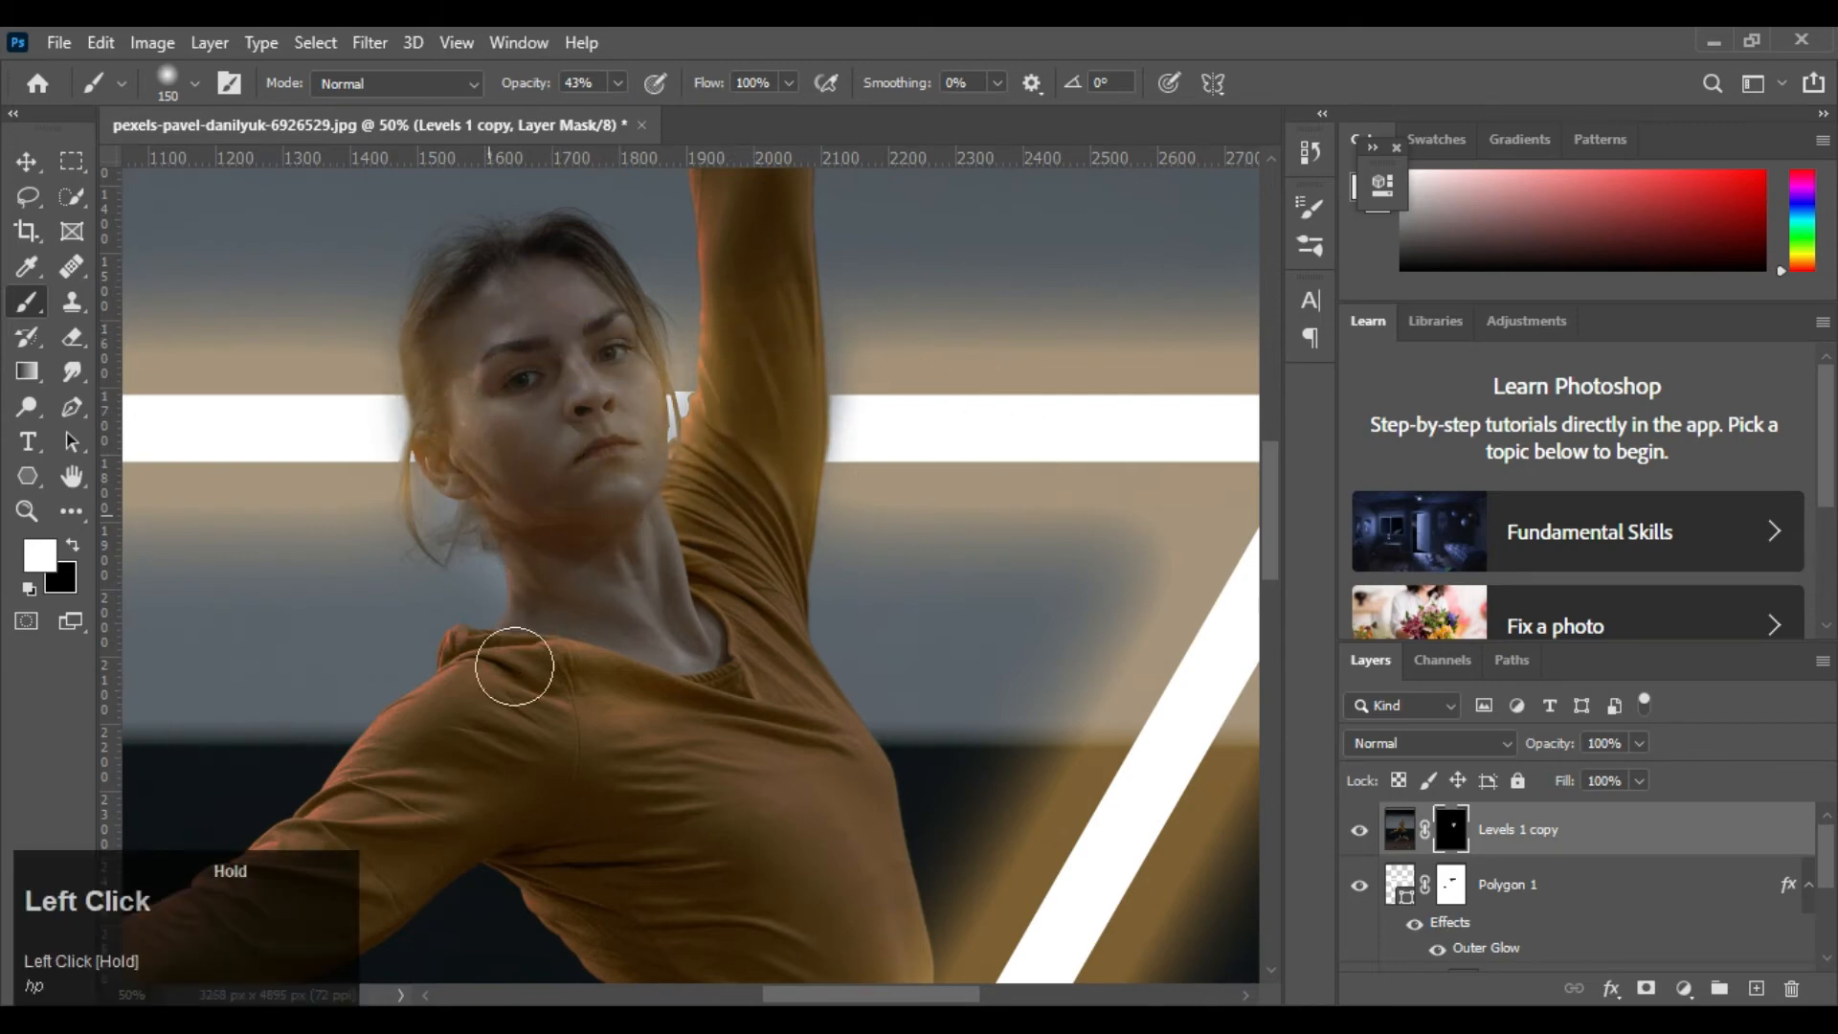
Paint white at 43% opacity on the Levels 1 copy mask over the extended arm's sleeve
key(space)
mouse_move(617, 859)
mouse_down()
mouse_move(764, 679)
mouse_move(924, 324)
mouse_up()
mouse_move(596, 594)
mouse_down()
mouse_move(681, 587)
mouse_move(873, 670)
mouse_up()
drag(713, 486, 496, 580)
drag(759, 488, 517, 577)
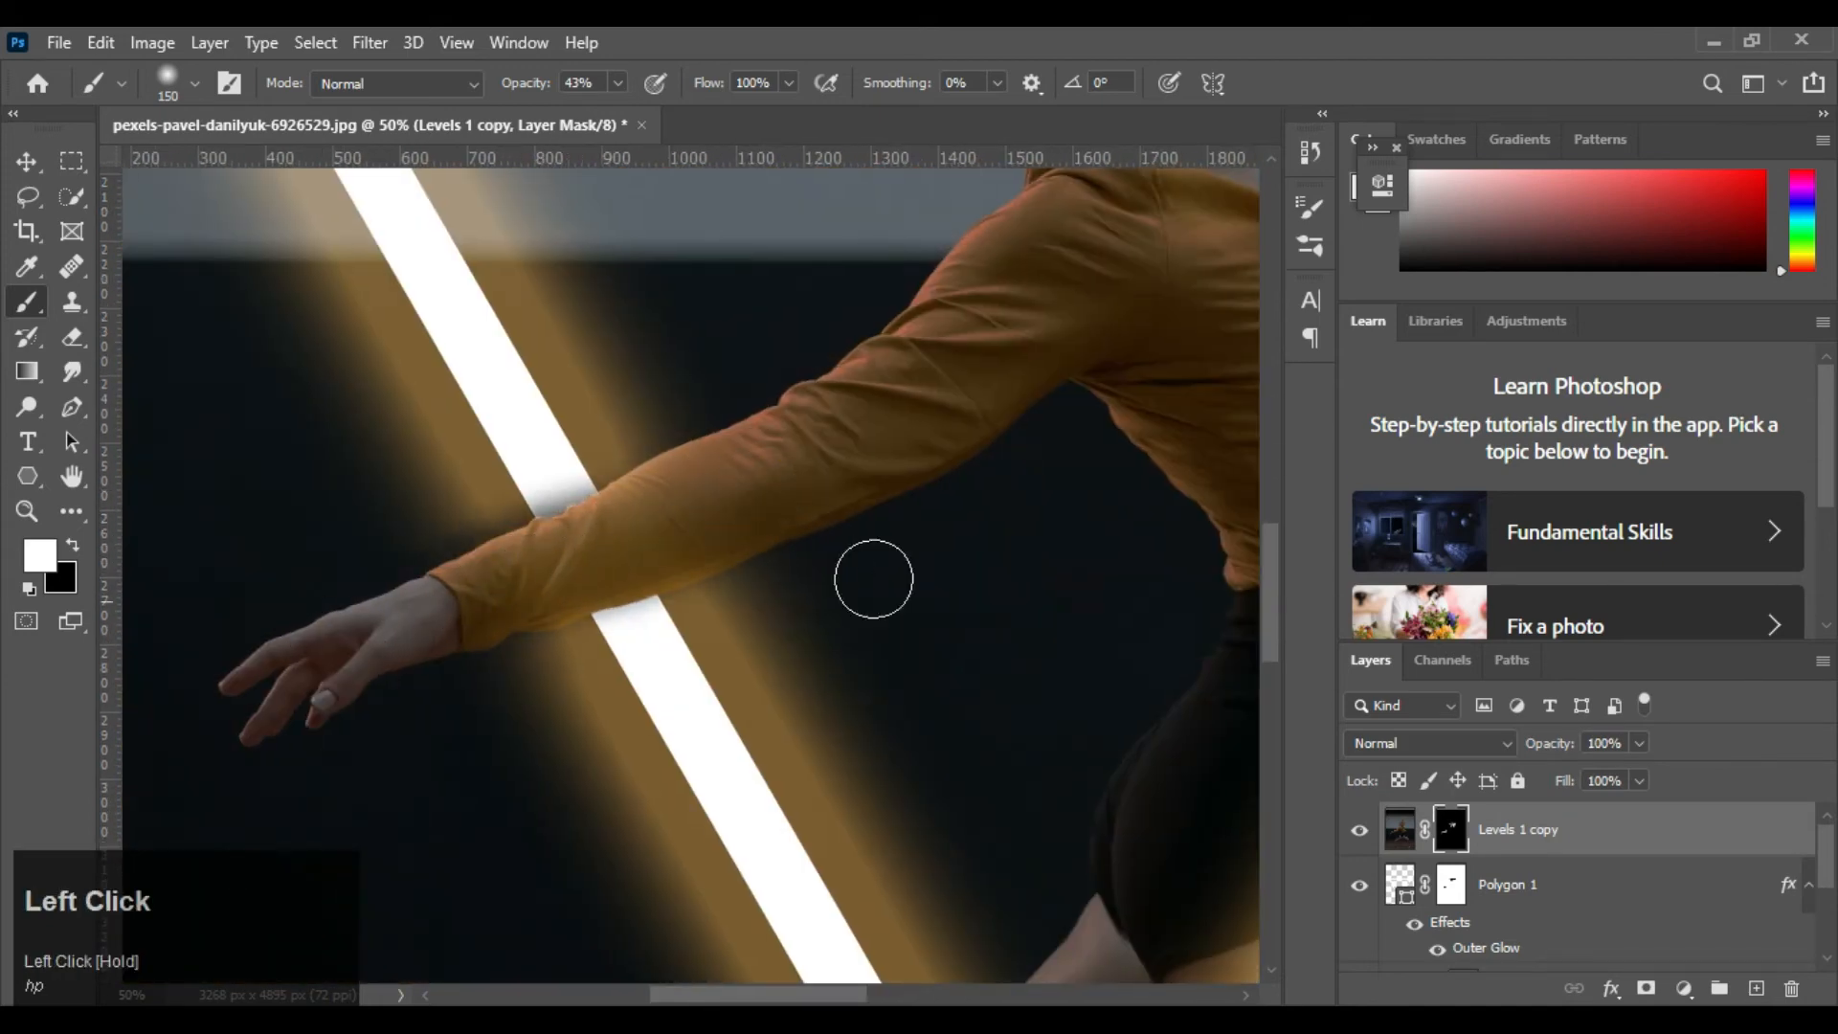
key(ctrl+0)
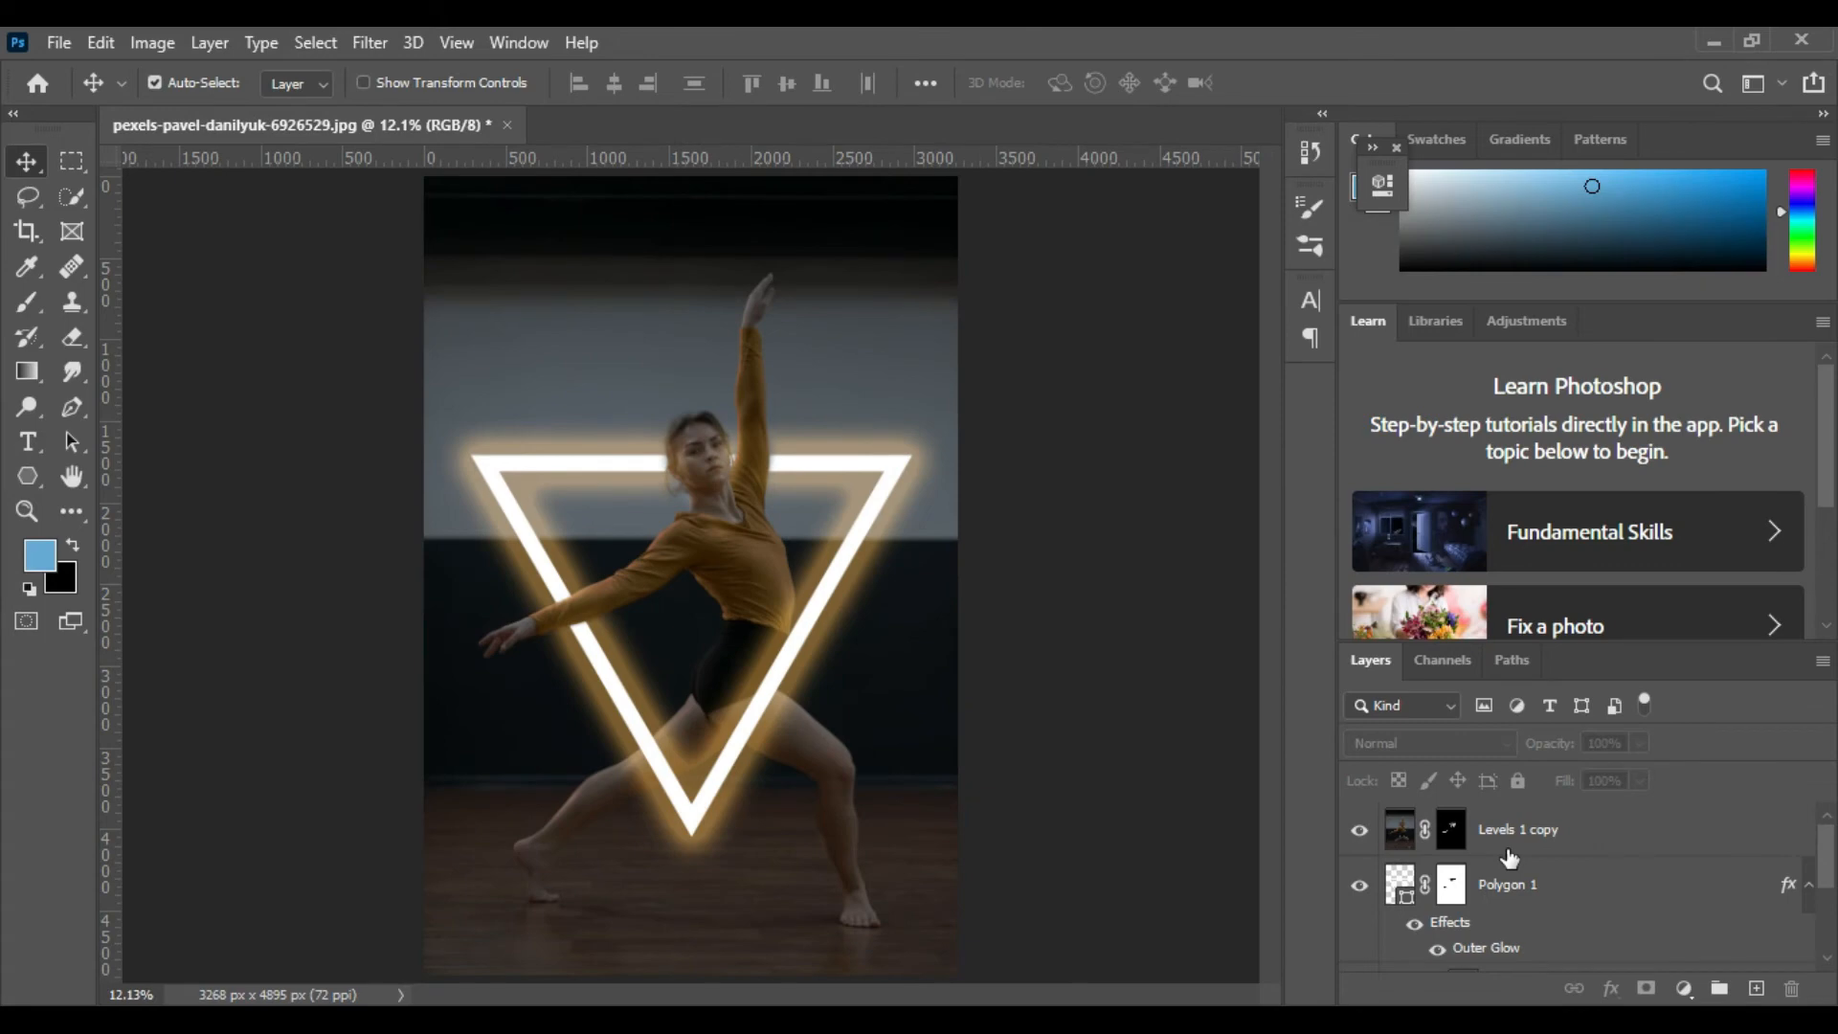
scroll(1510, 857, down, 1)
scroll(1506, 855, up, 1)
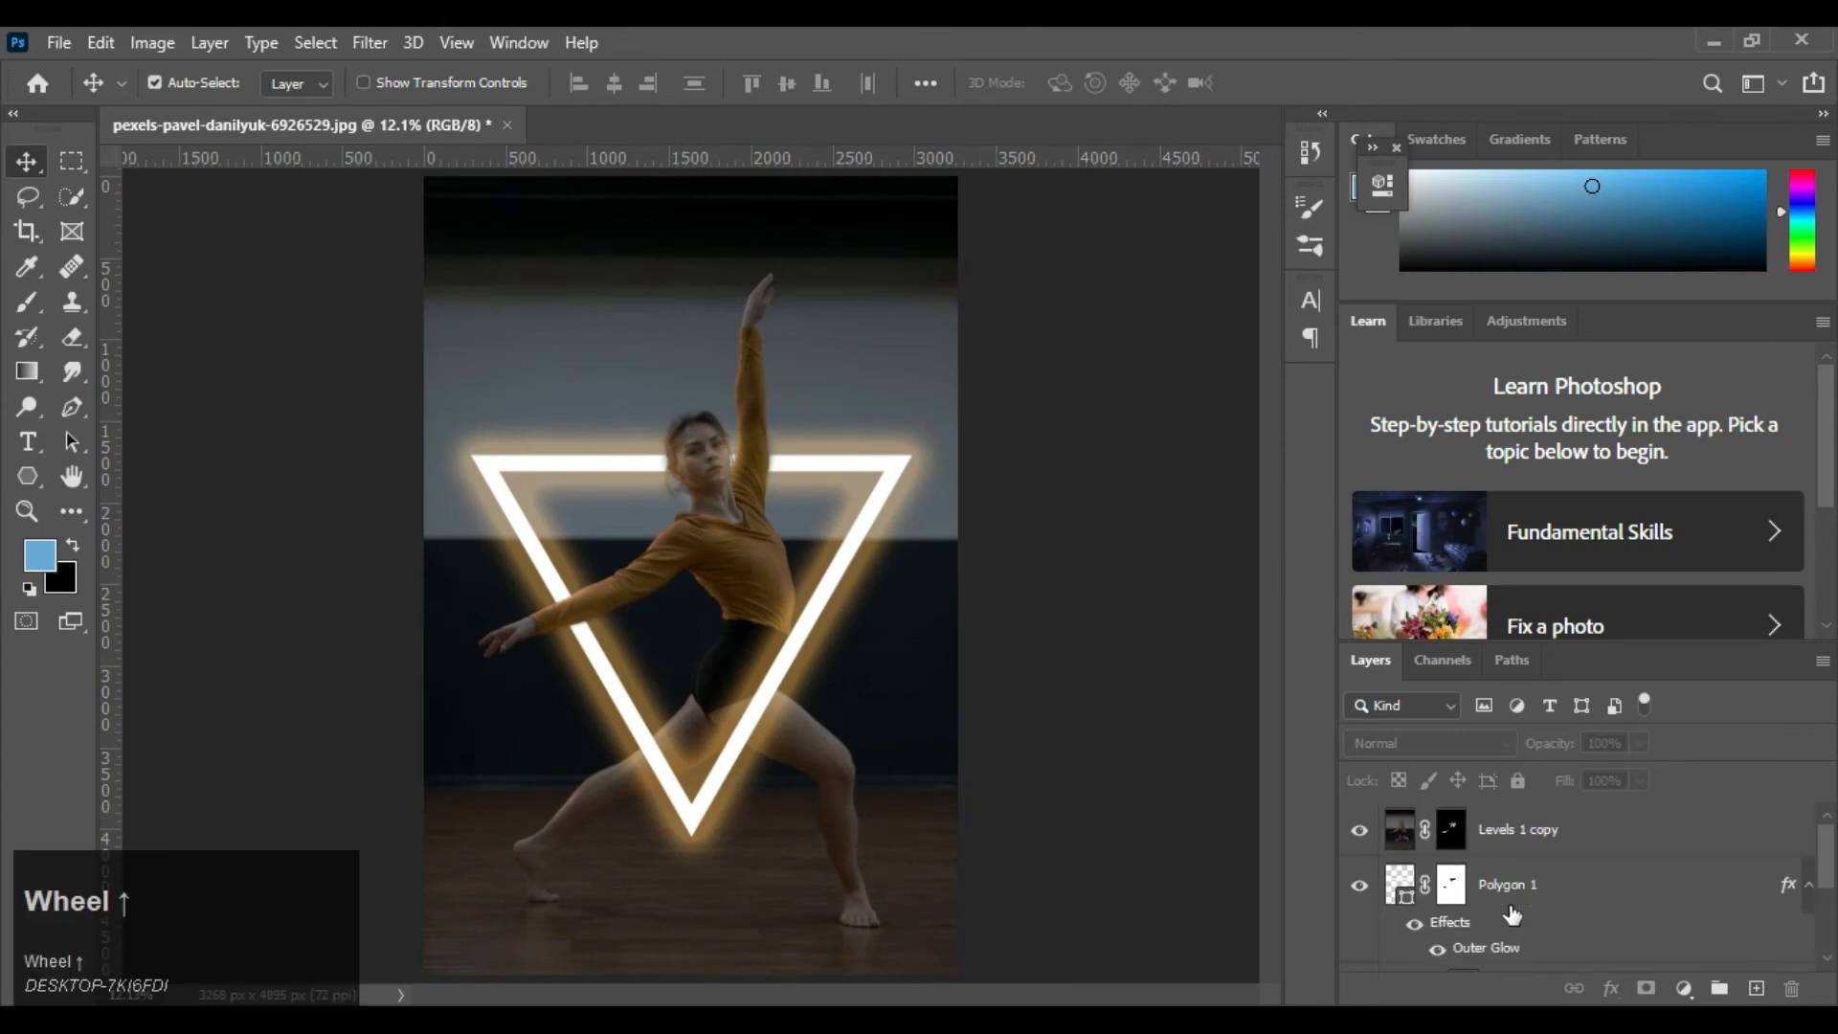
Paint black at 43% opacity on the Polygon 1 mask where the neon bar crosses the front thigh, and raise the brush opacity to 100%
click(1509, 895)
click(1452, 885)
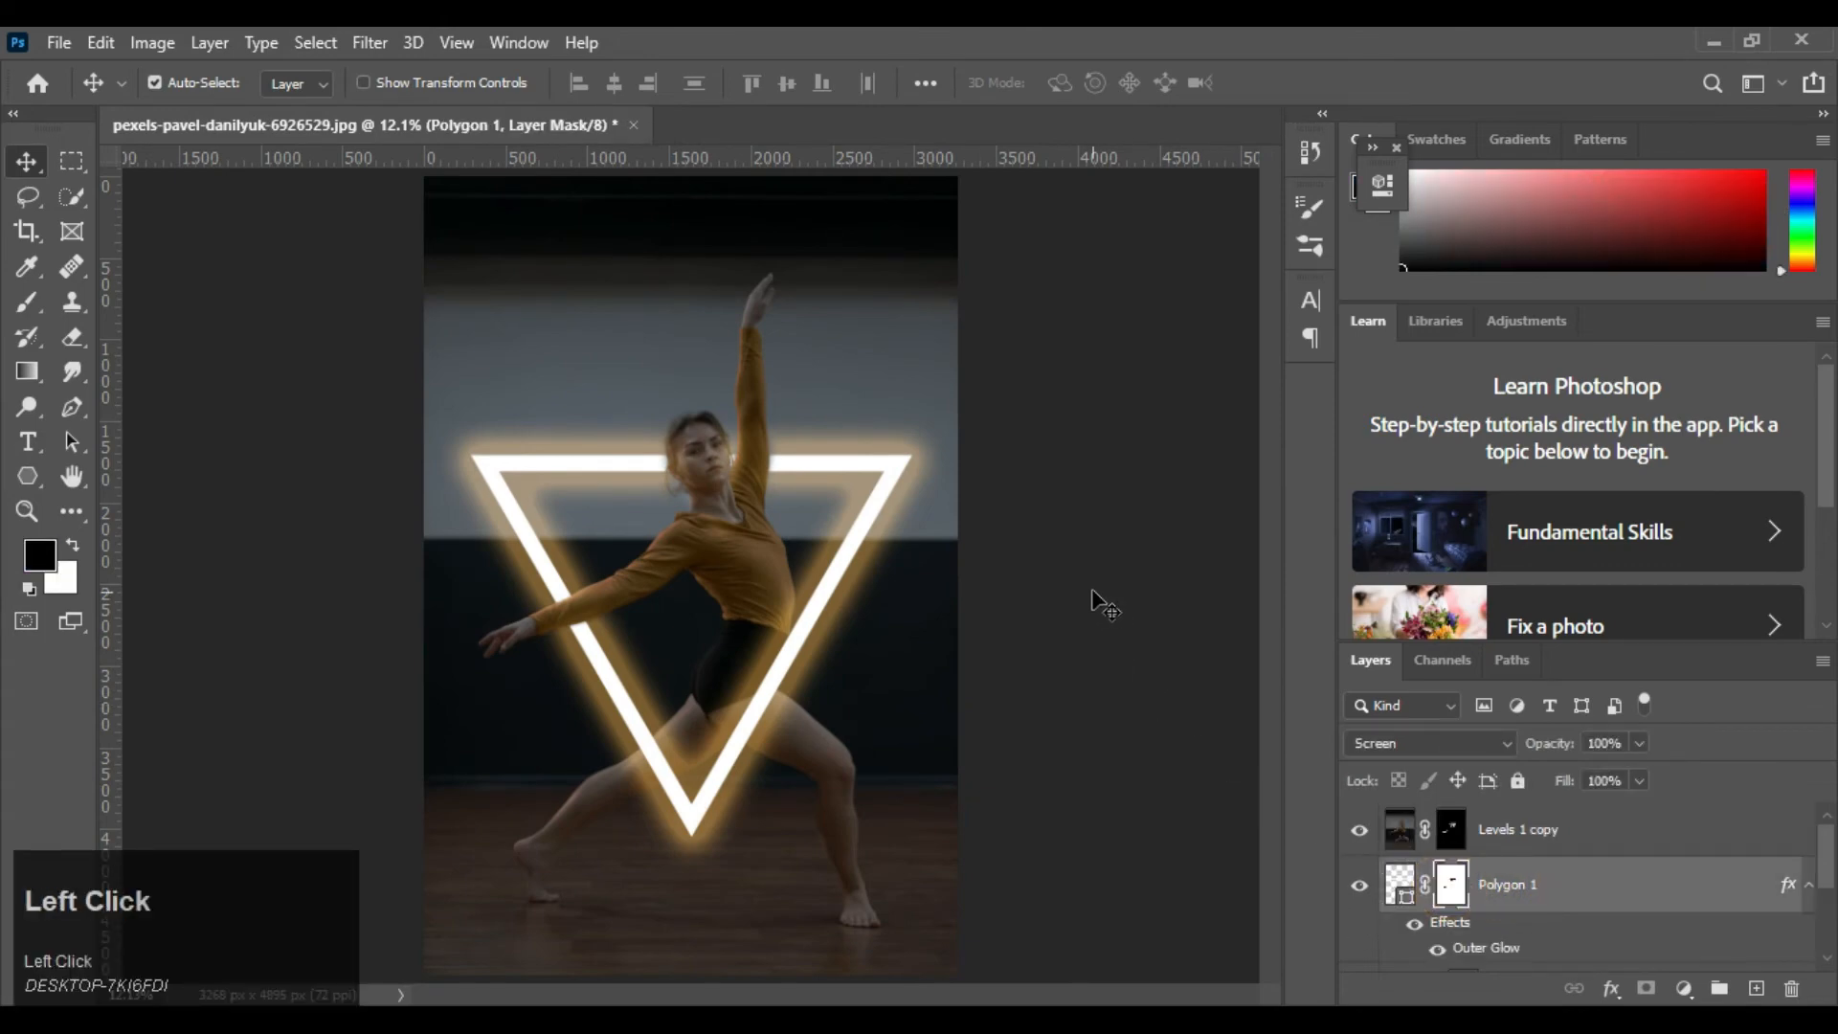
key(ctrl+equal)
key(ctrl+equal)
key(ctrl+equal)
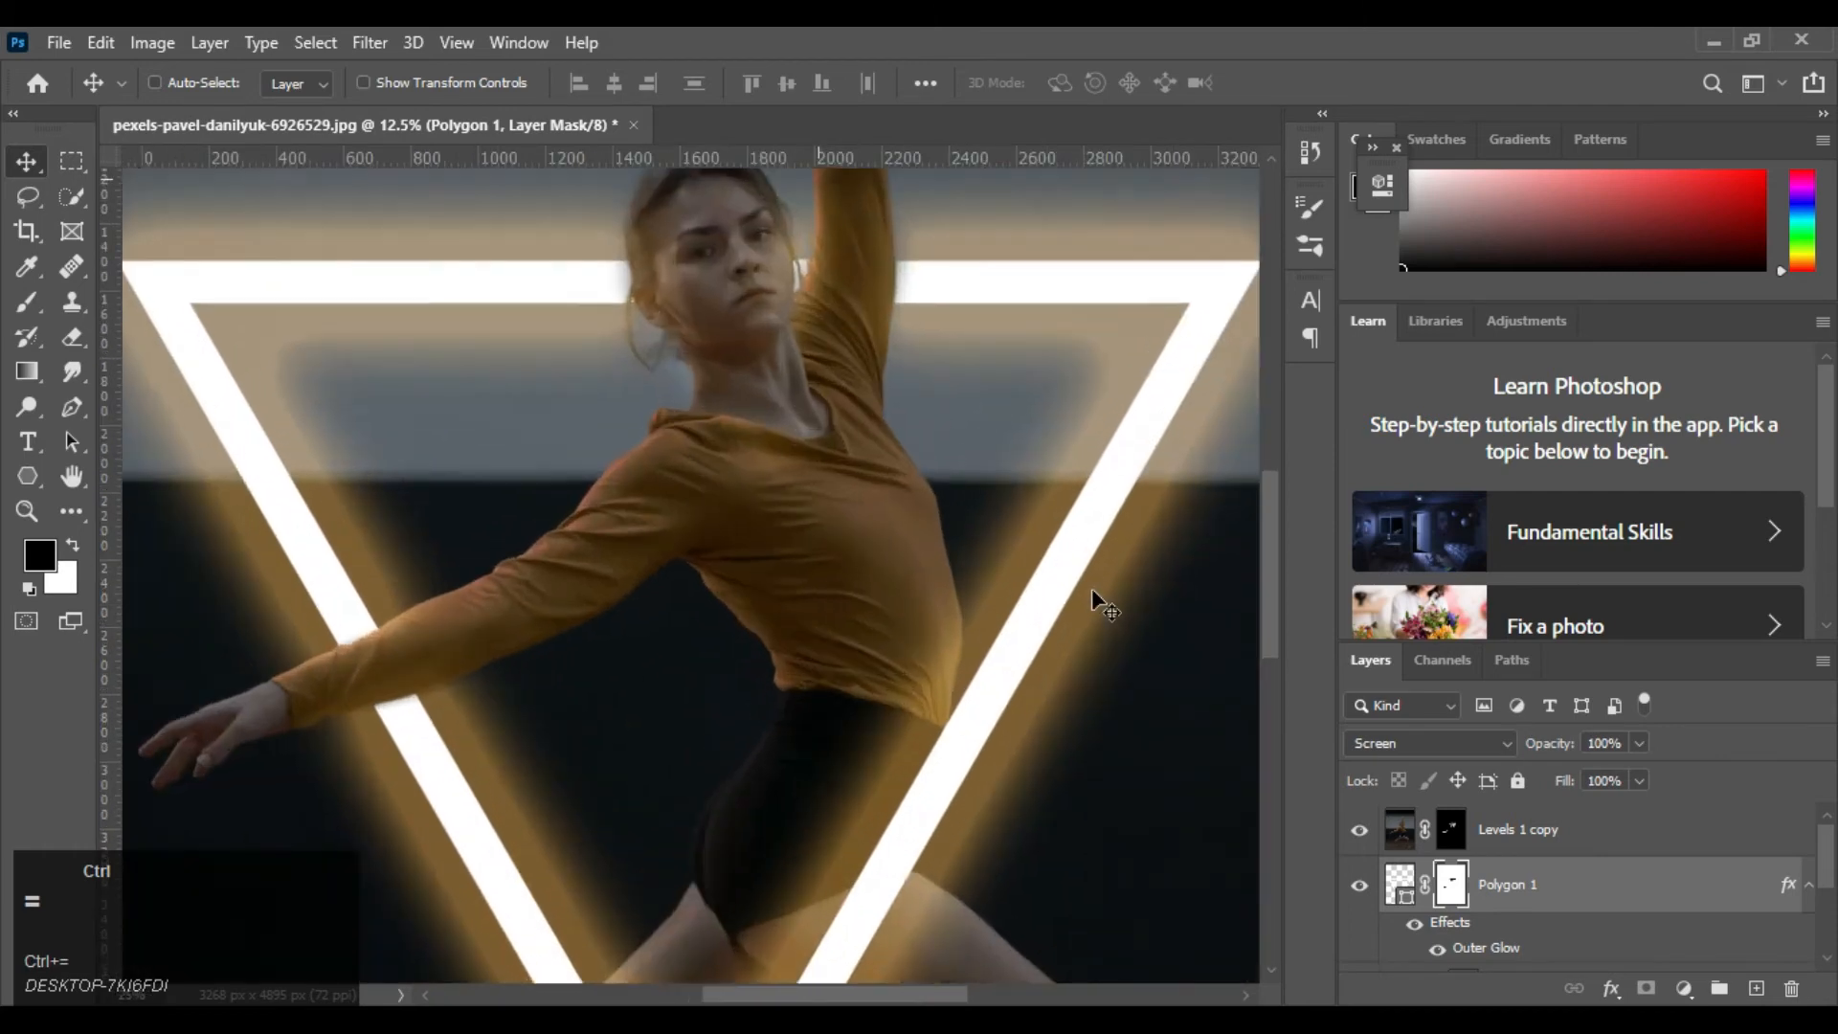
key(ctrl+equal)
key(space)
drag(1034, 802, 810, 389)
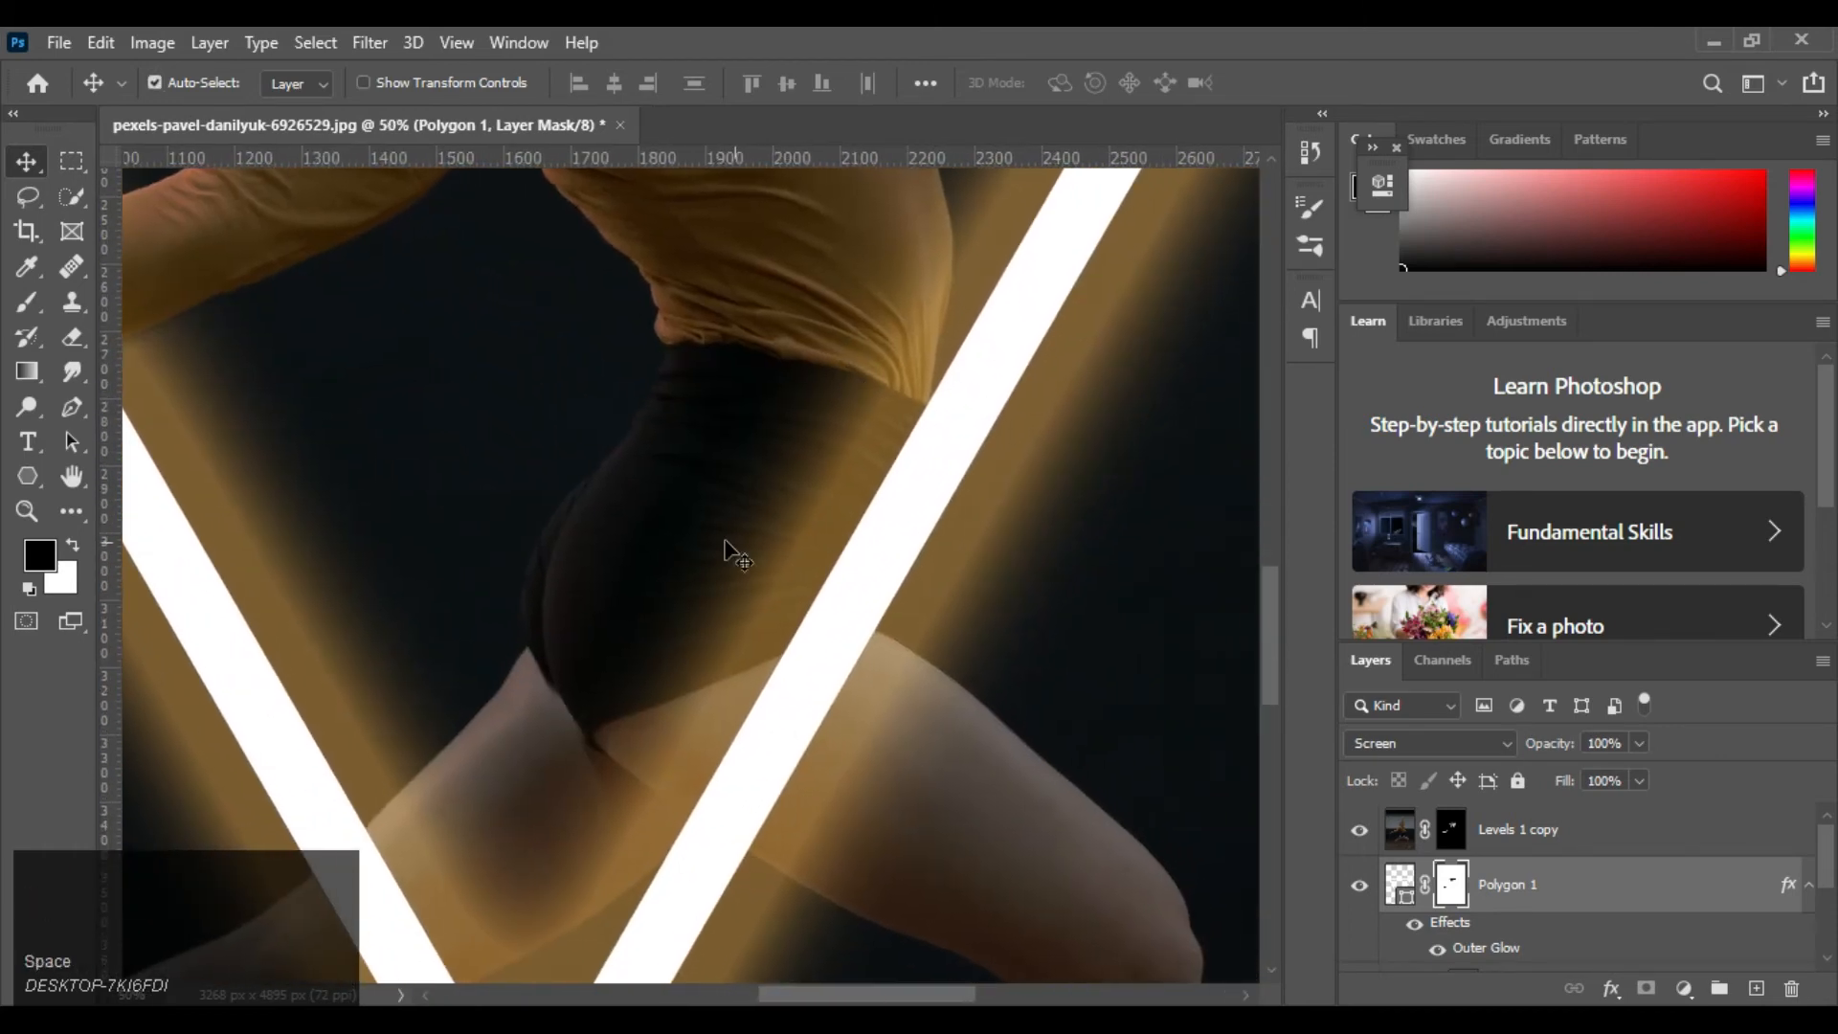
click(26, 305)
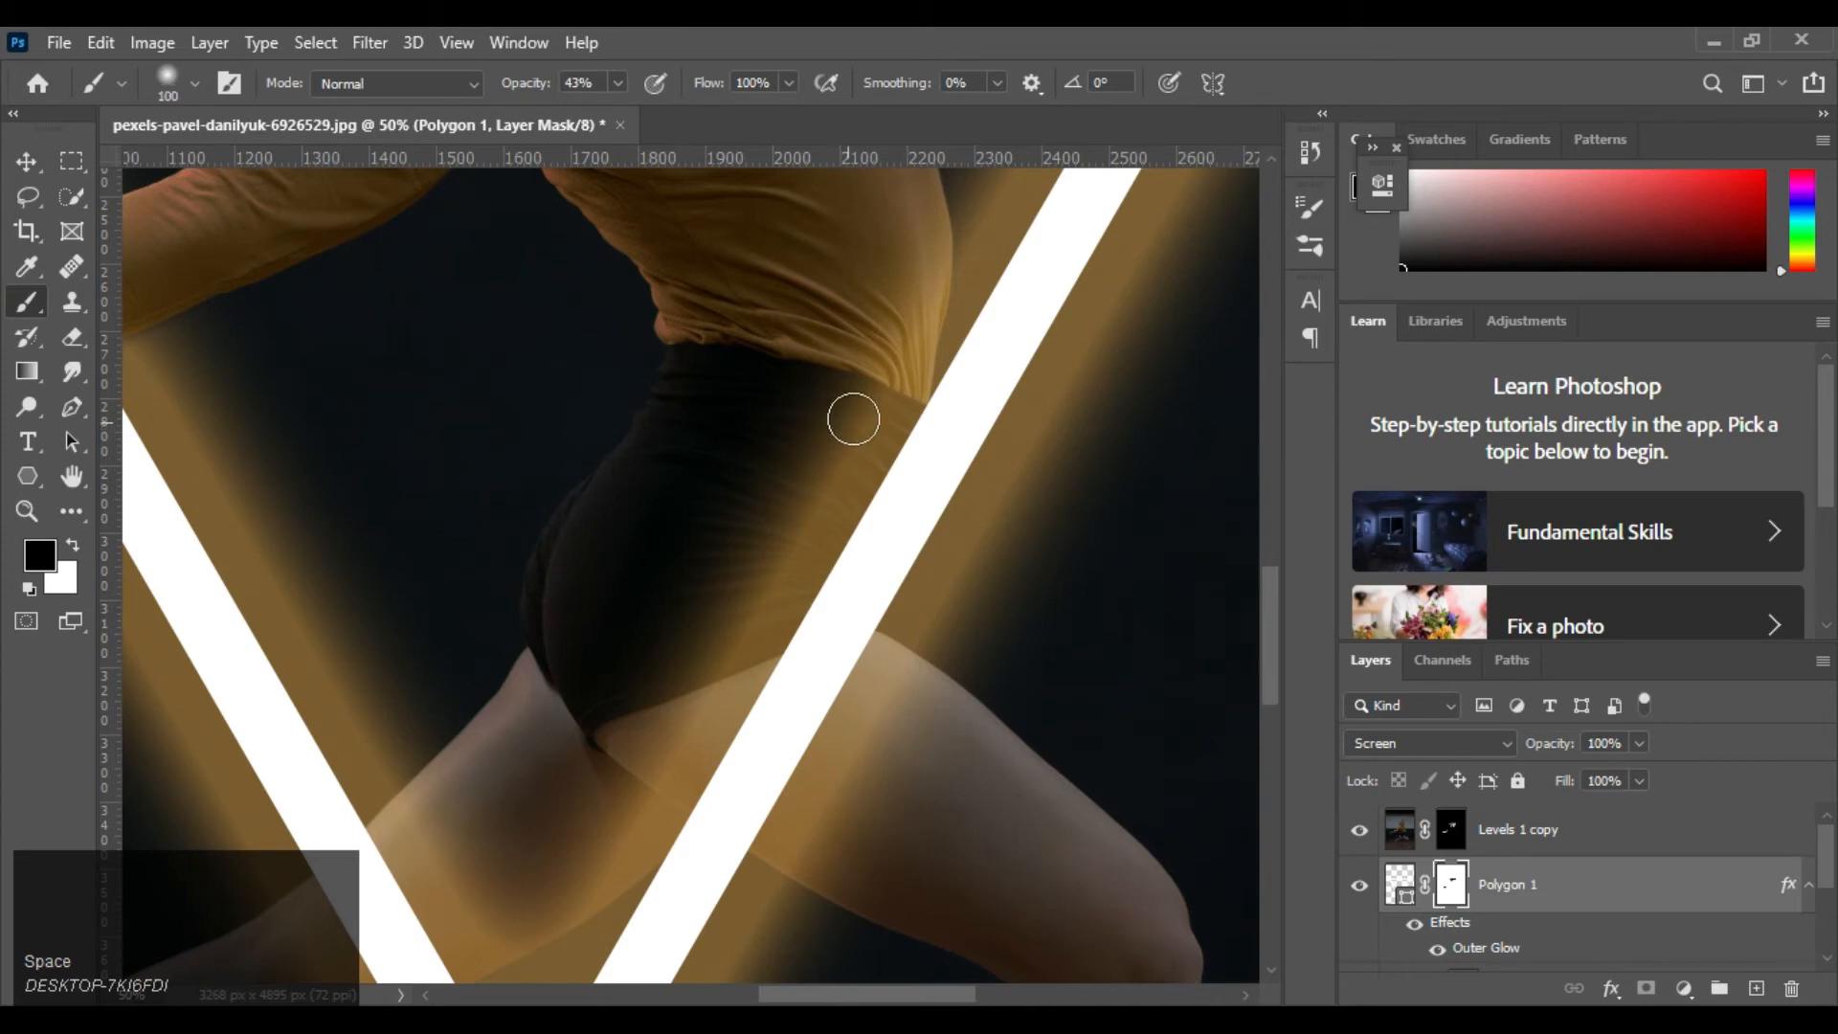
key(bracketright)
key(bracketright)
key(bracketright)
key(bracketright)
key(bracketright)
key(bracketright)
key(bracketright)
key(bracketleft)
key(bracketleft)
key(bracketleft)
drag(829, 637, 752, 804)
drag(523, 84, 883, 601)
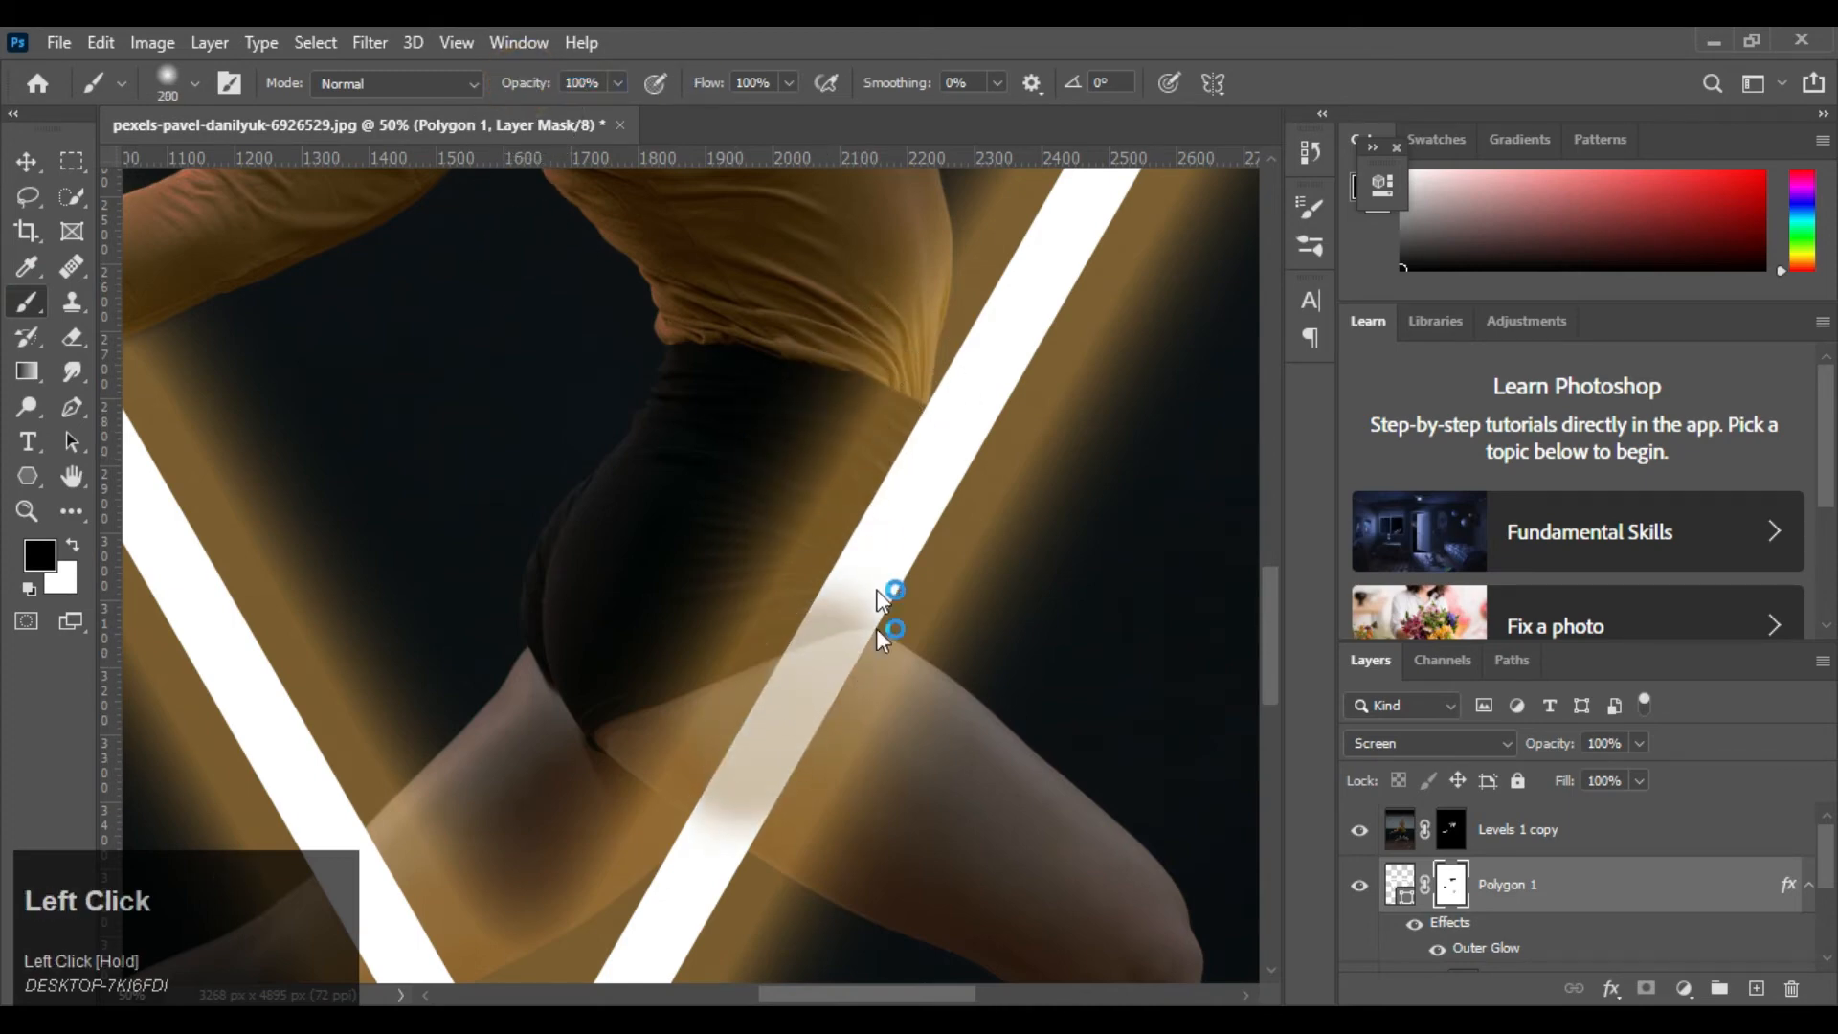
Paint black at 200 px and 100% opacity on the Polygon 1 mask over the bar crossing the shorts and front thigh
mouse_move(815, 666)
mouse_down()
mouse_move(819, 709)
mouse_move(825, 656)
mouse_move(727, 804)
mouse_move(789, 783)
mouse_move(640, 810)
mouse_move(681, 774)
mouse_move(905, 736)
mouse_up()
mouse_move(826, 581)
mouse_down()
mouse_move(891, 398)
mouse_move(858, 515)
mouse_move(791, 608)
mouse_move(862, 531)
mouse_move(856, 562)
mouse_move(878, 550)
mouse_move(861, 629)
mouse_move(884, 595)
mouse_move(889, 412)
mouse_move(909, 585)
mouse_move(1000, 613)
mouse_up()
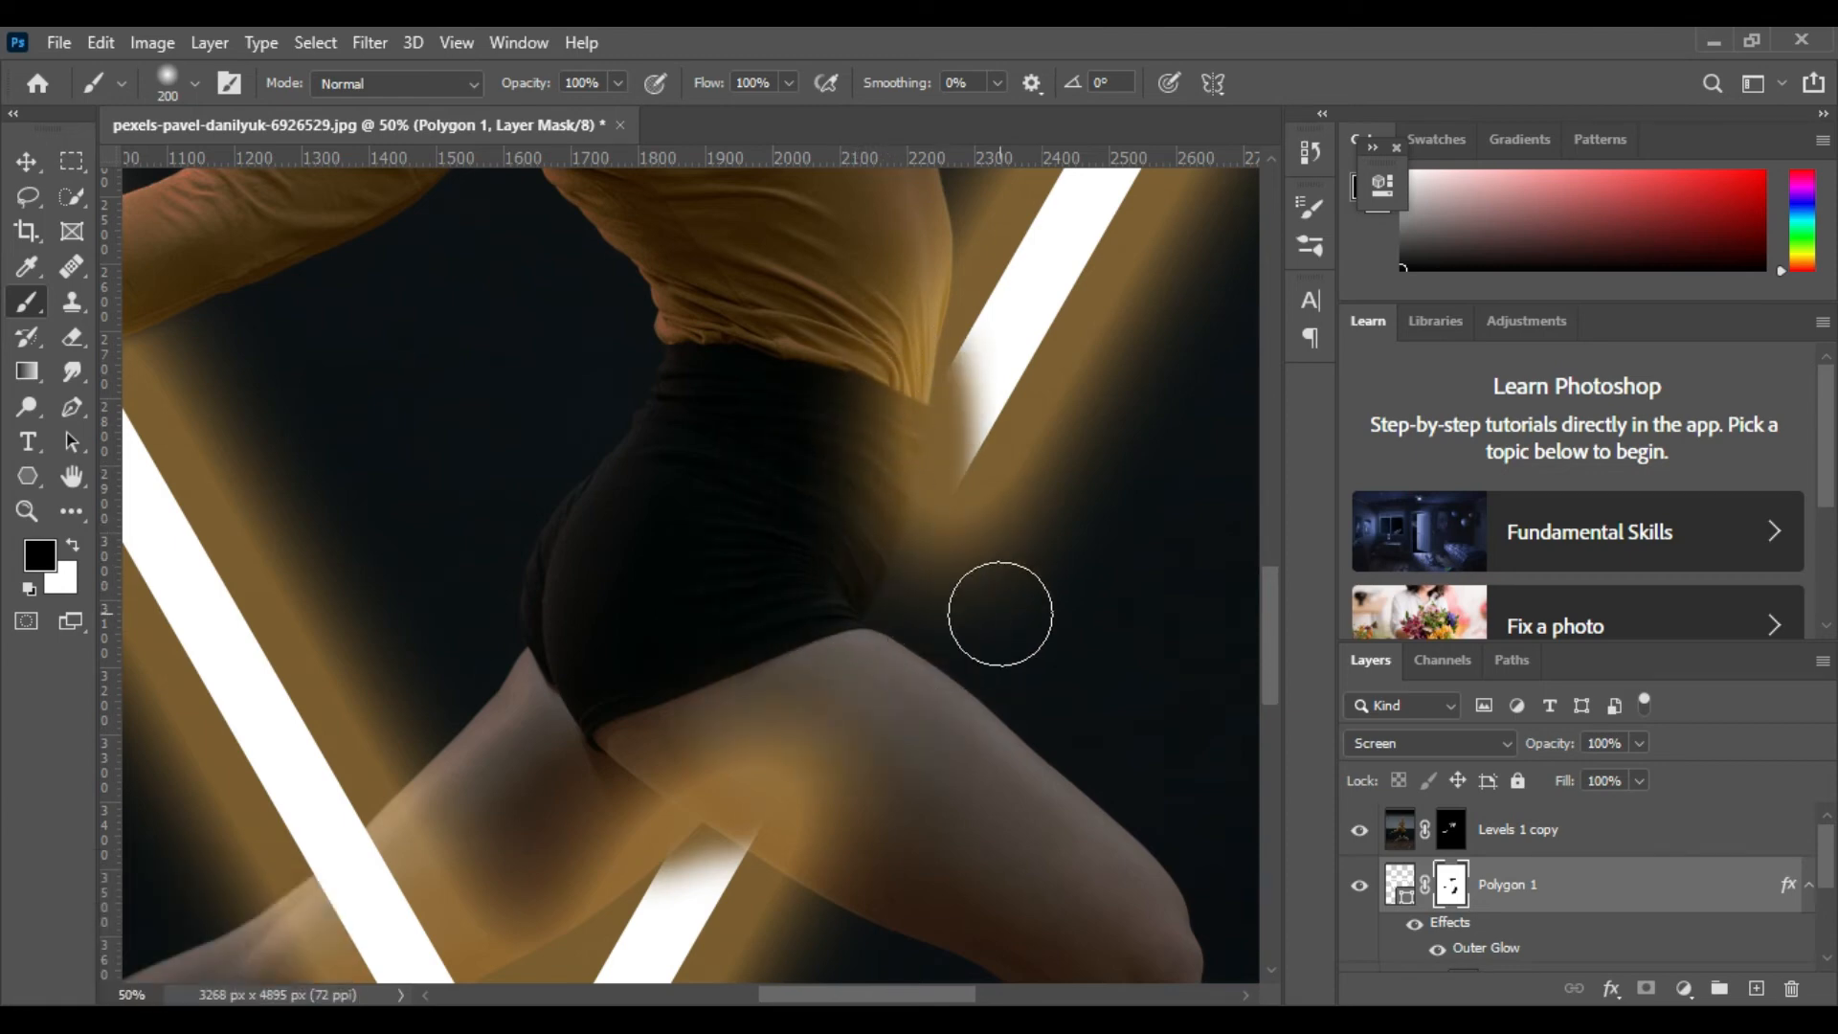
mouse_move(837, 325)
mouse_down()
mouse_move(890, 507)
mouse_move(869, 430)
mouse_move(752, 801)
mouse_move(705, 802)
mouse_move(948, 711)
mouse_up()
key(p)
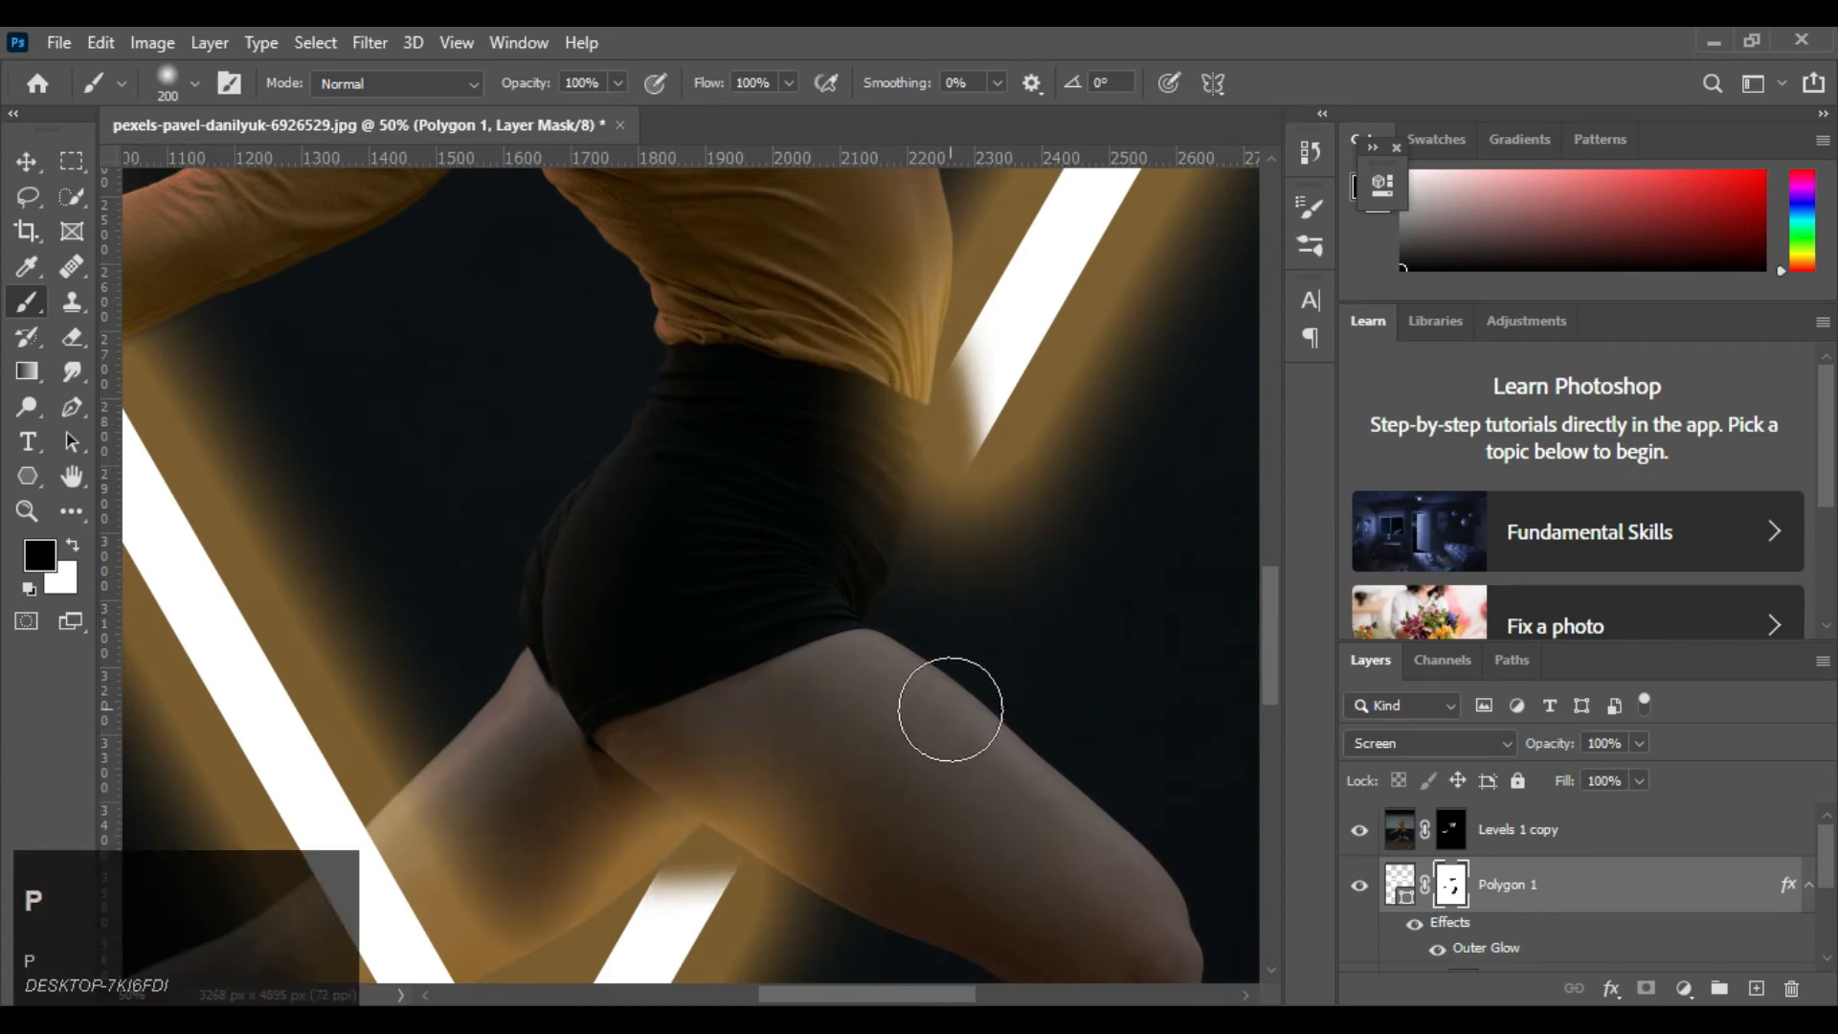
click(935, 350)
key(ctrl+equal)
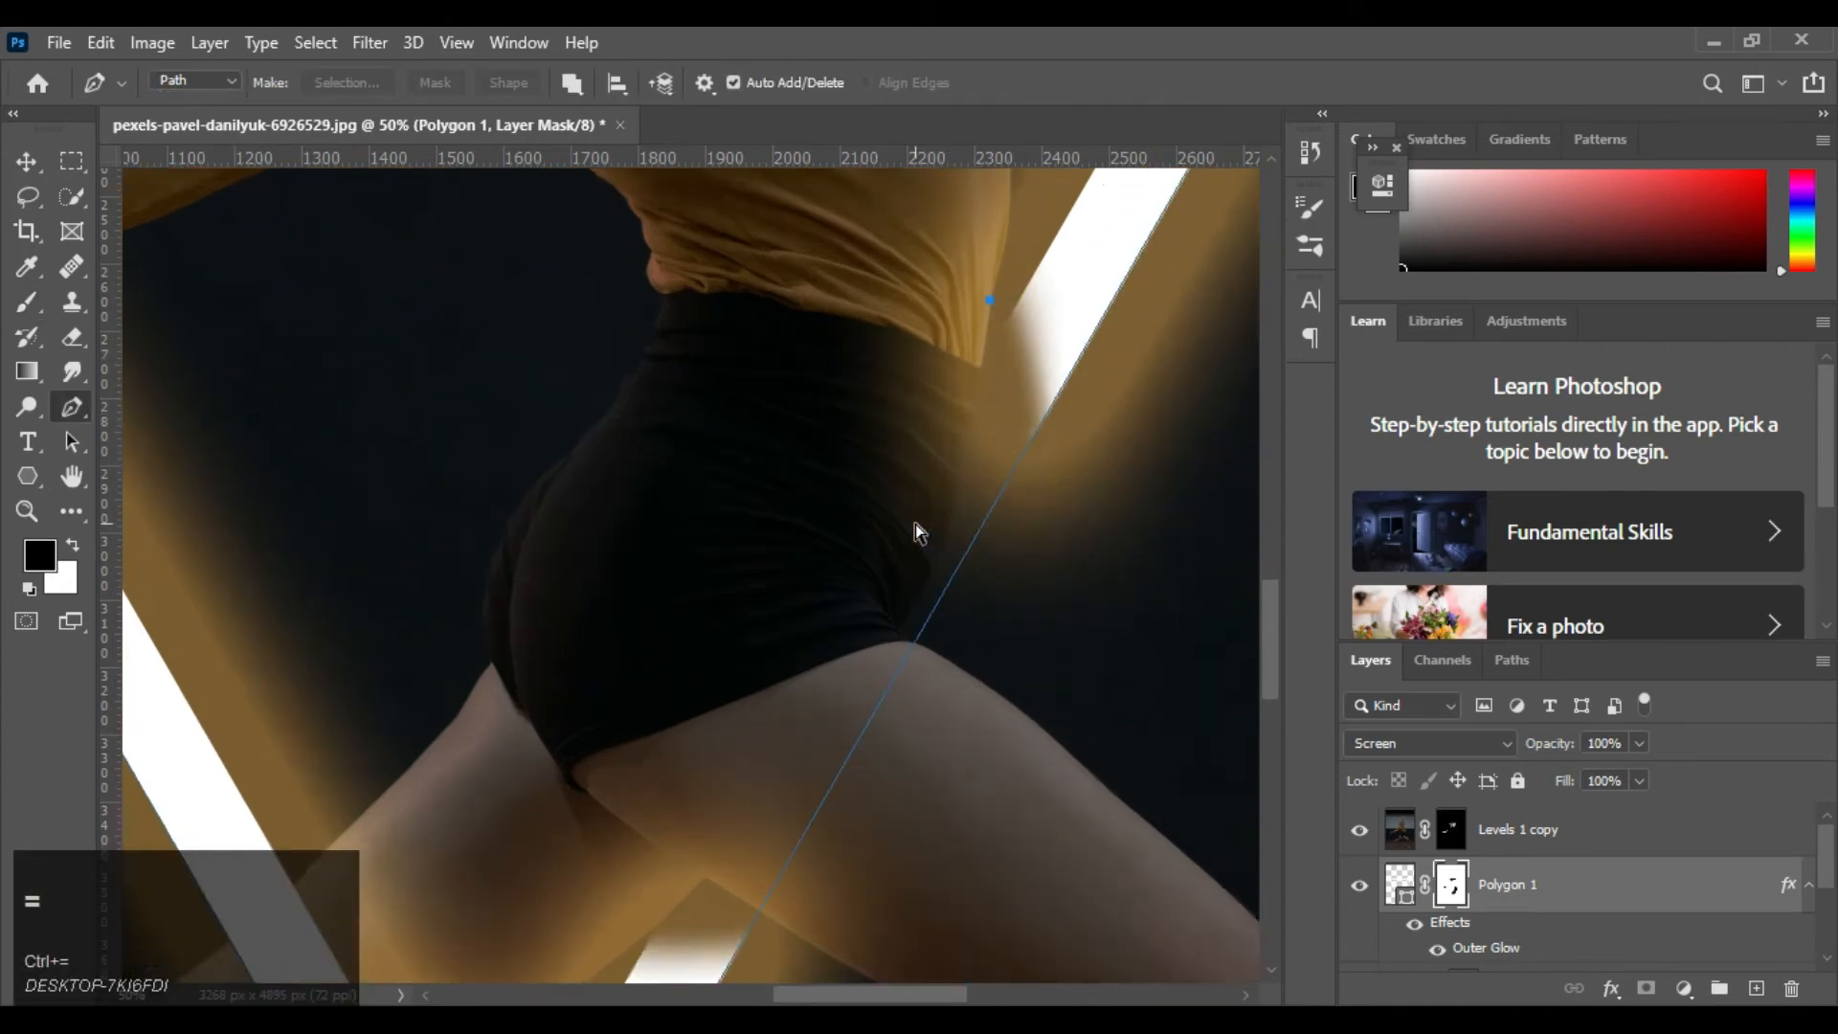
key(space)
drag(914, 413, 906, 503)
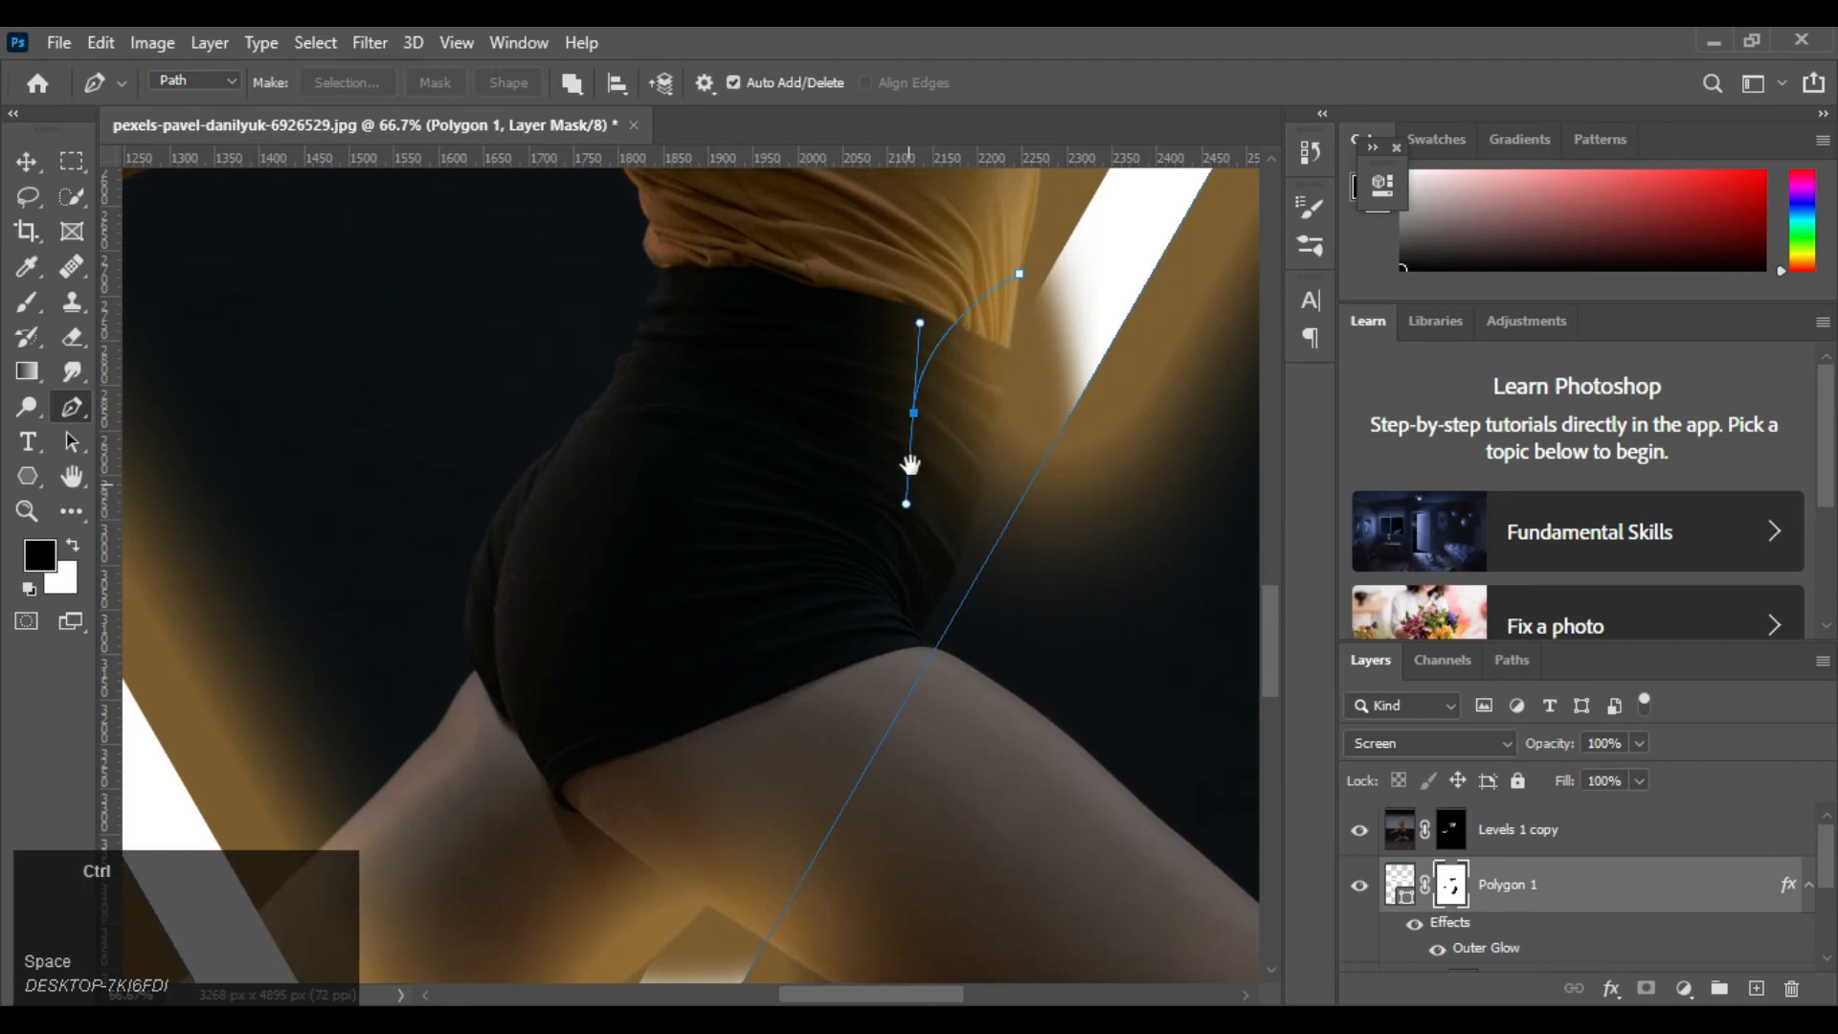
key(ctrl+z)
key(ctrl+z)
Trace a Pen tool path from the shirt's lower front edge down the front contour of the black shorts
key(space)
drag(960, 373, 836, 588)
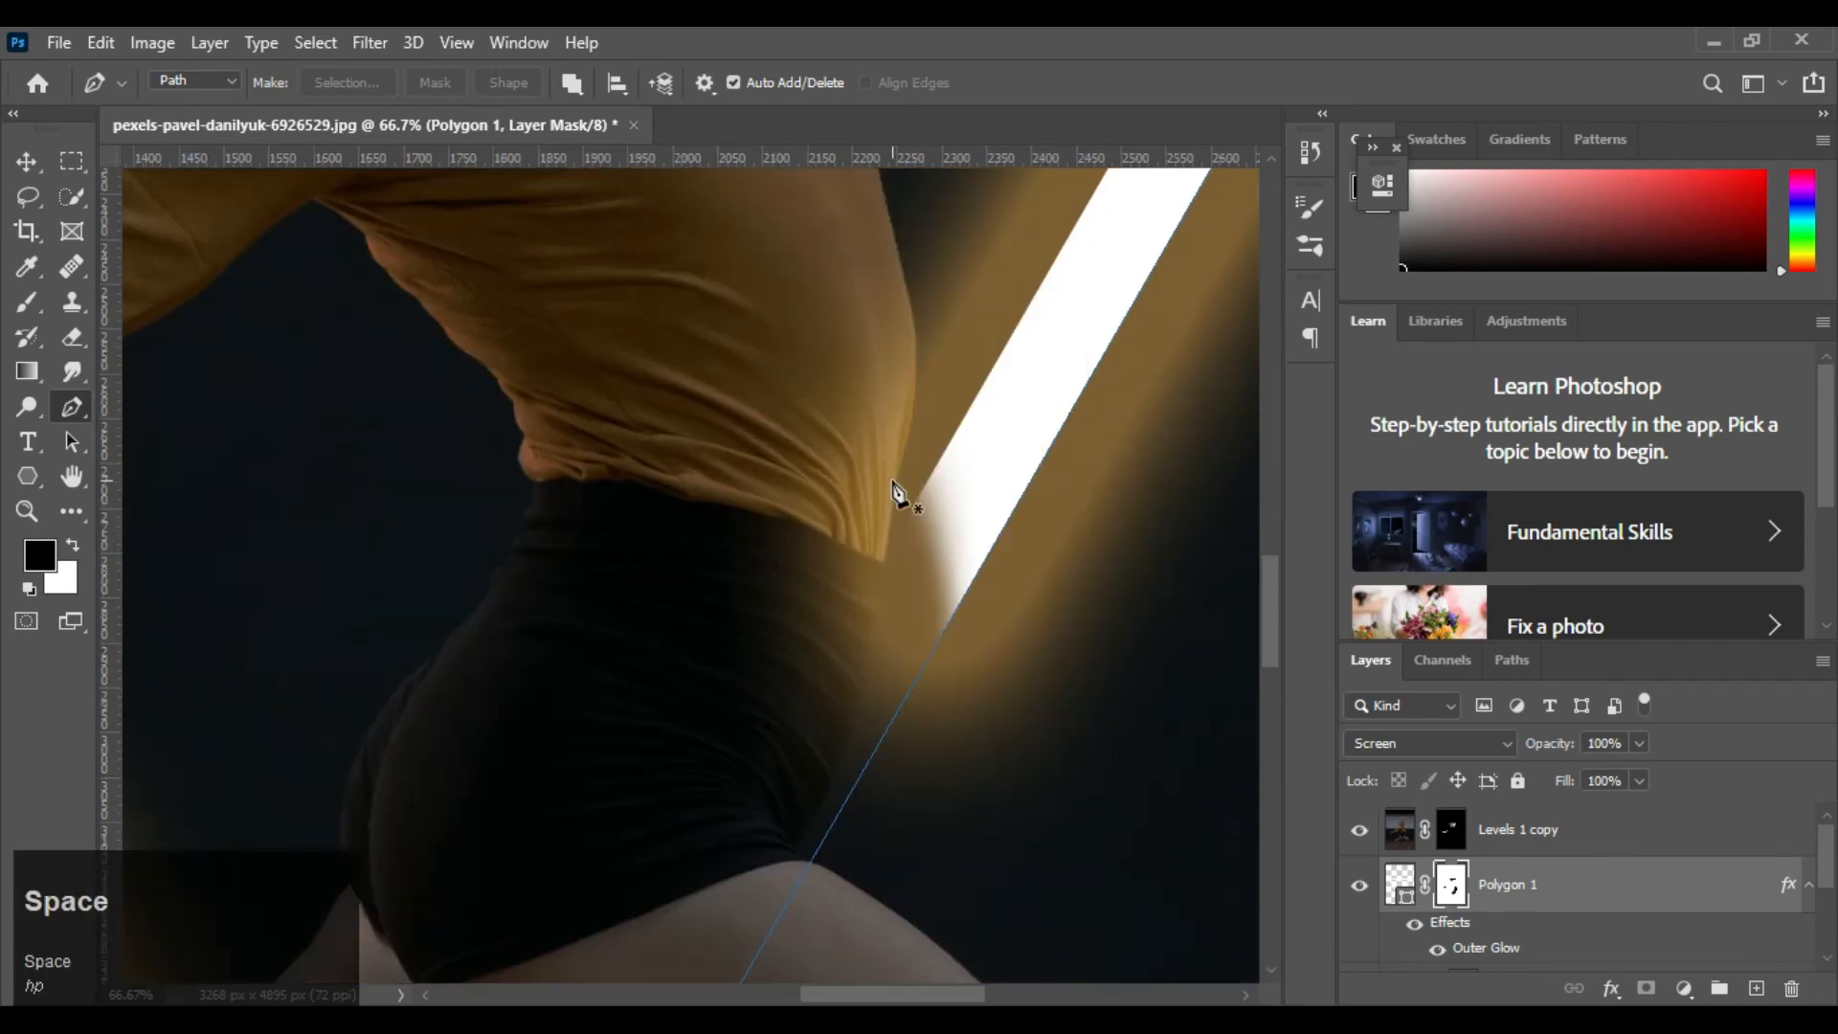
key(ctrl+equal)
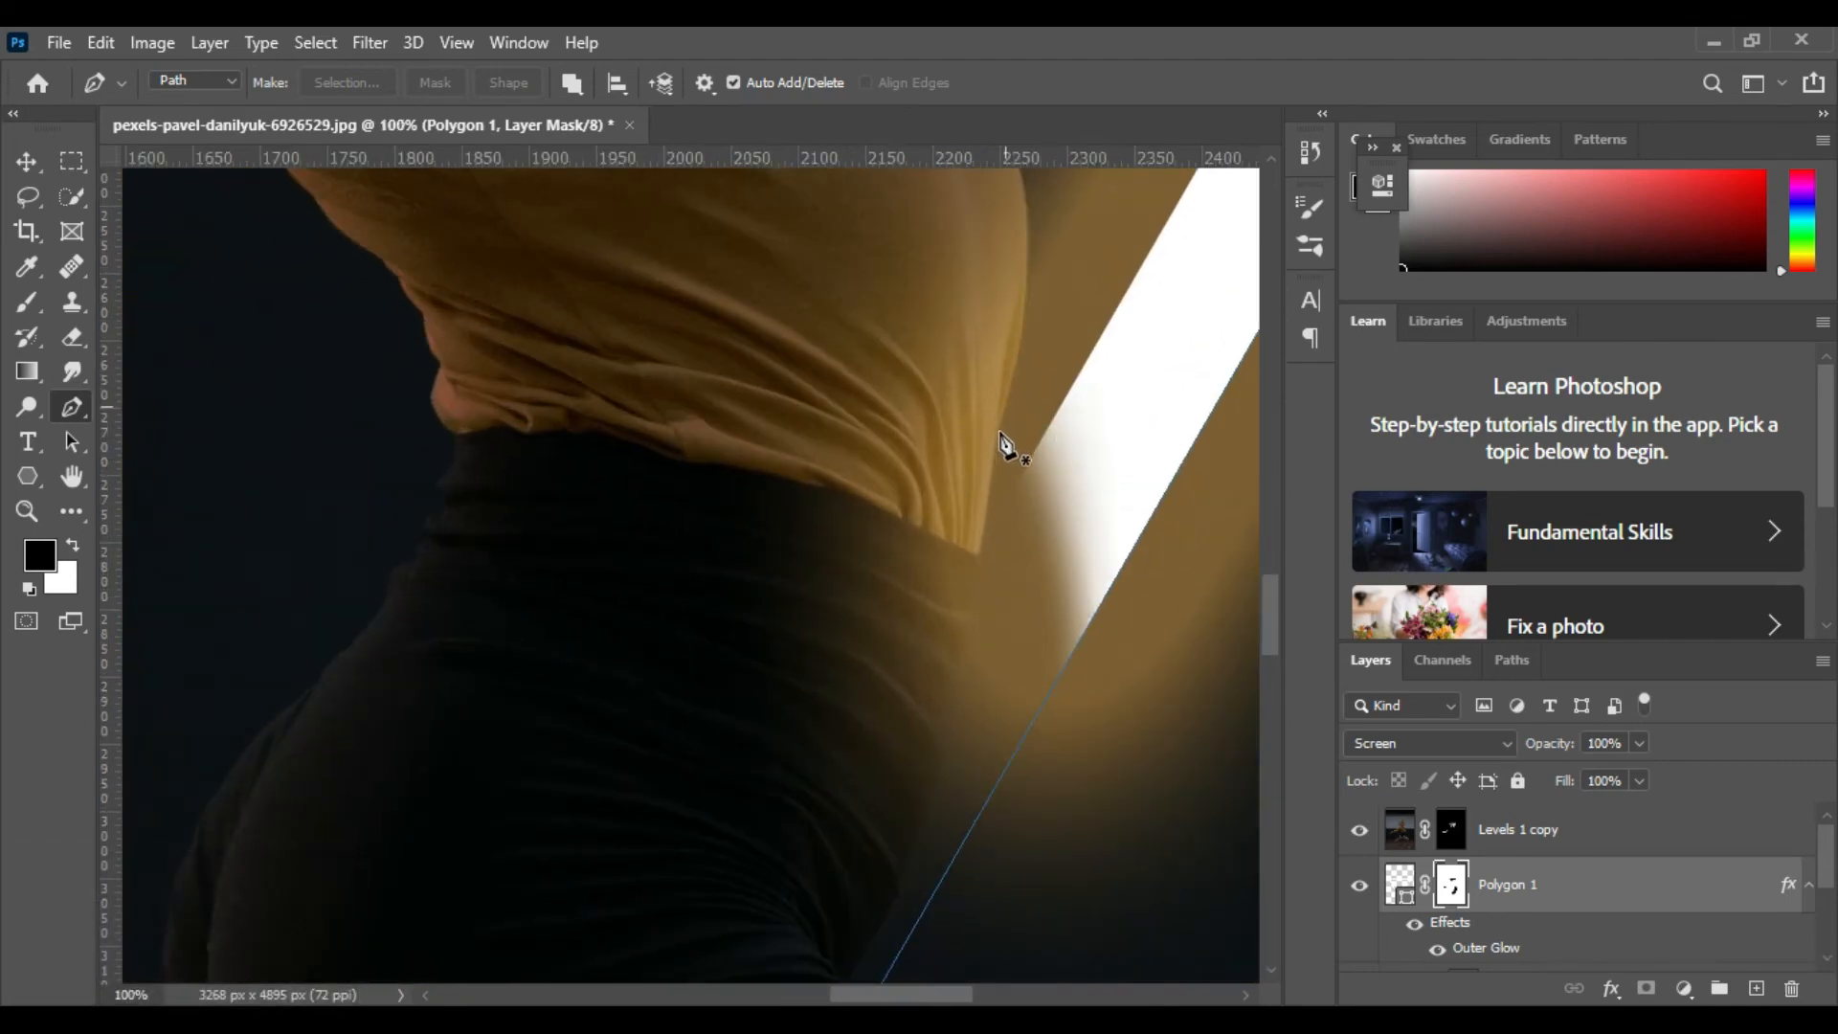
click(997, 432)
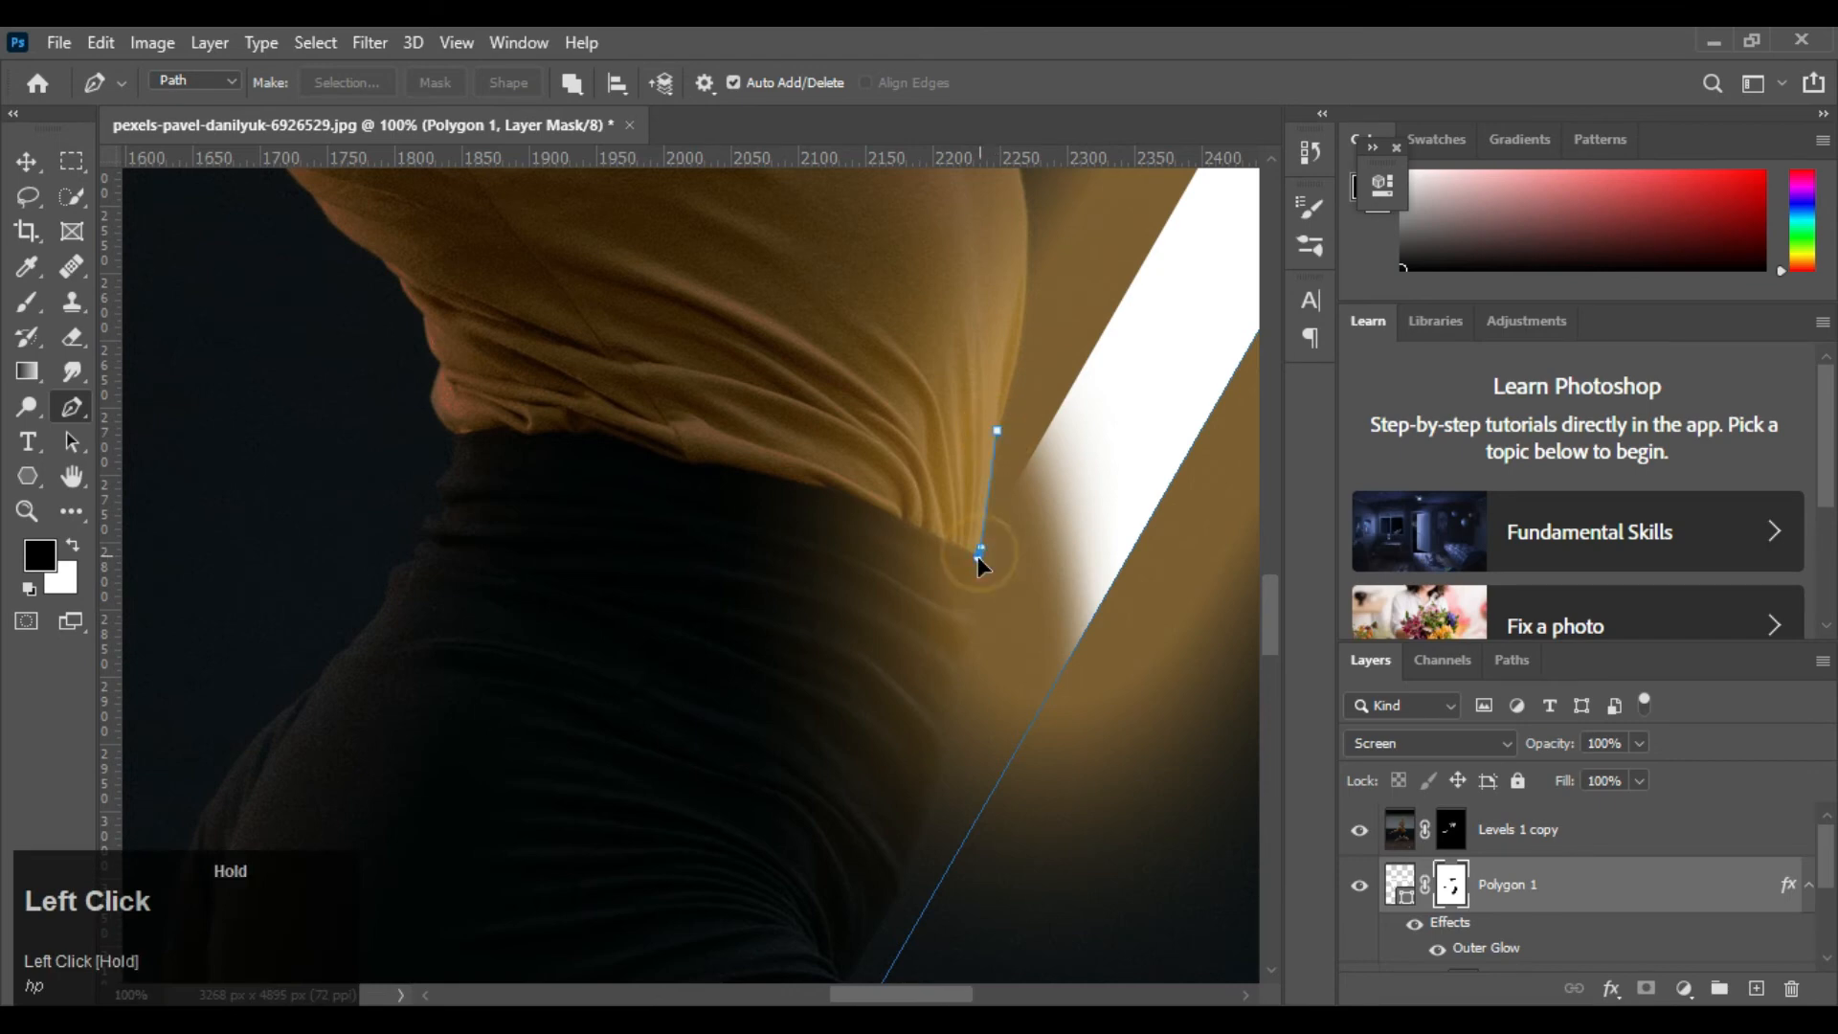
click(971, 612)
drag(961, 653, 950, 663)
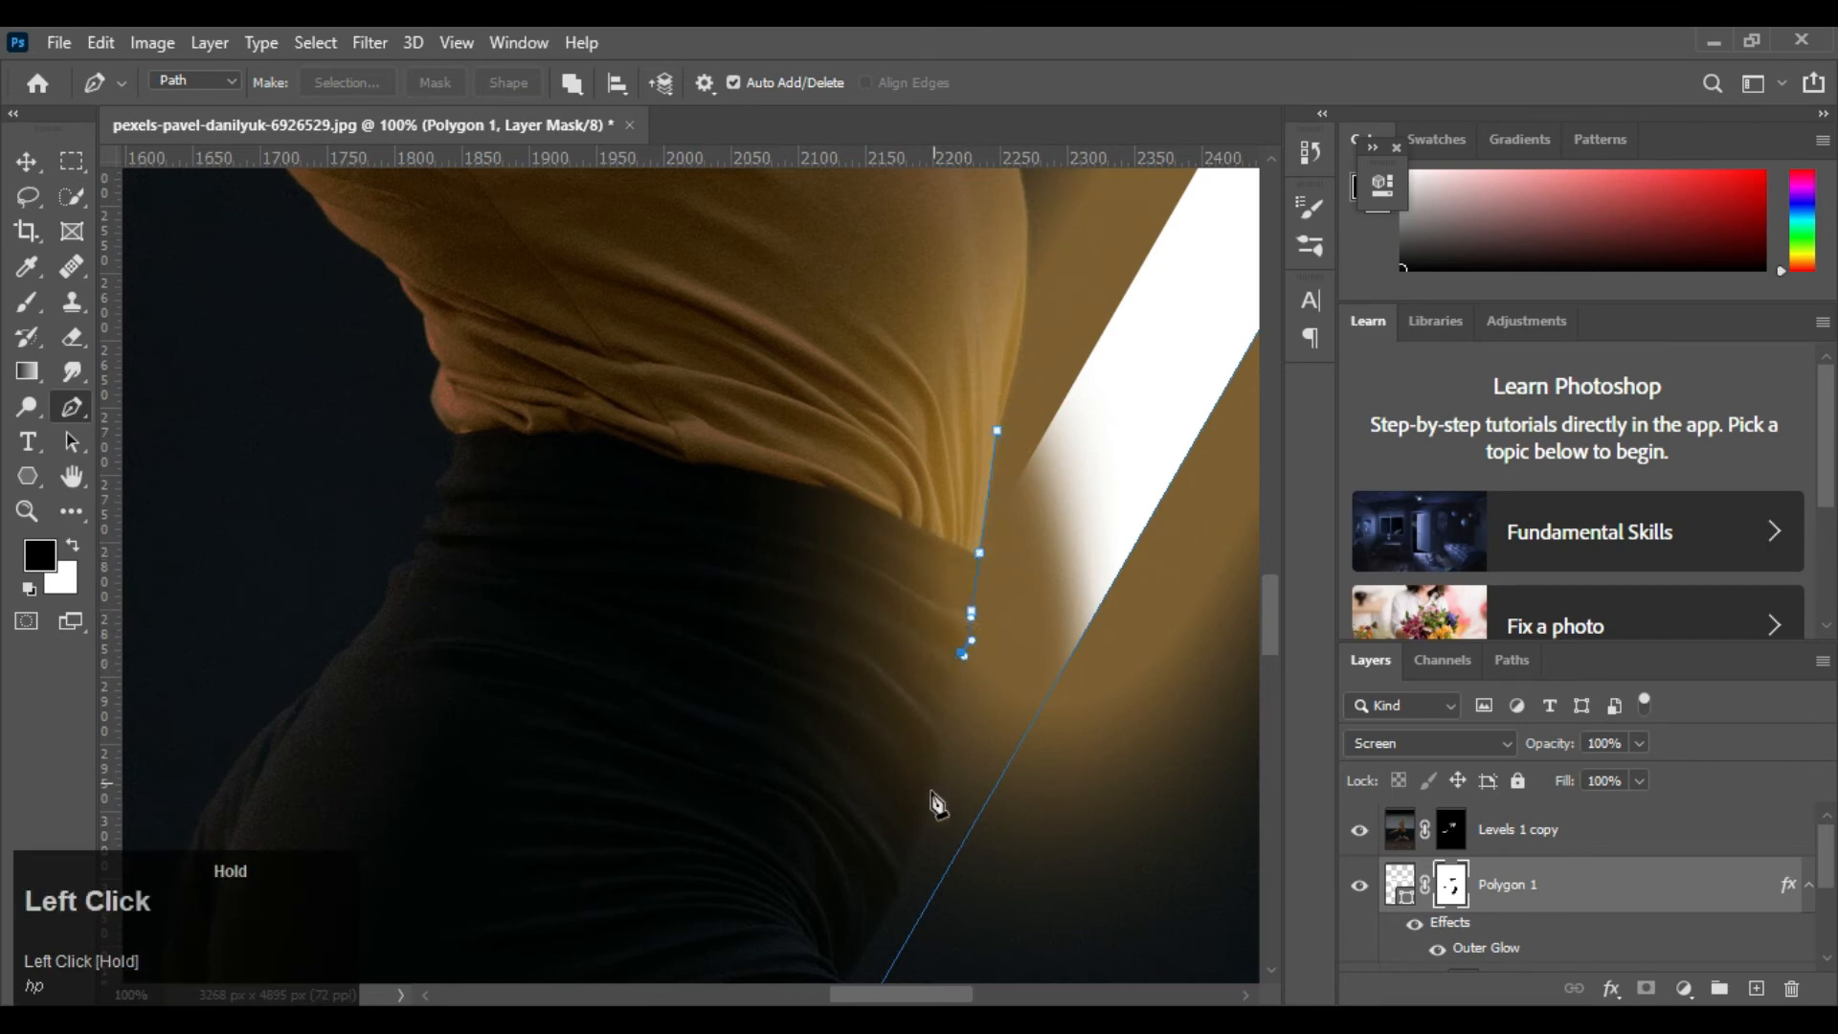
drag(872, 490, 867, 211)
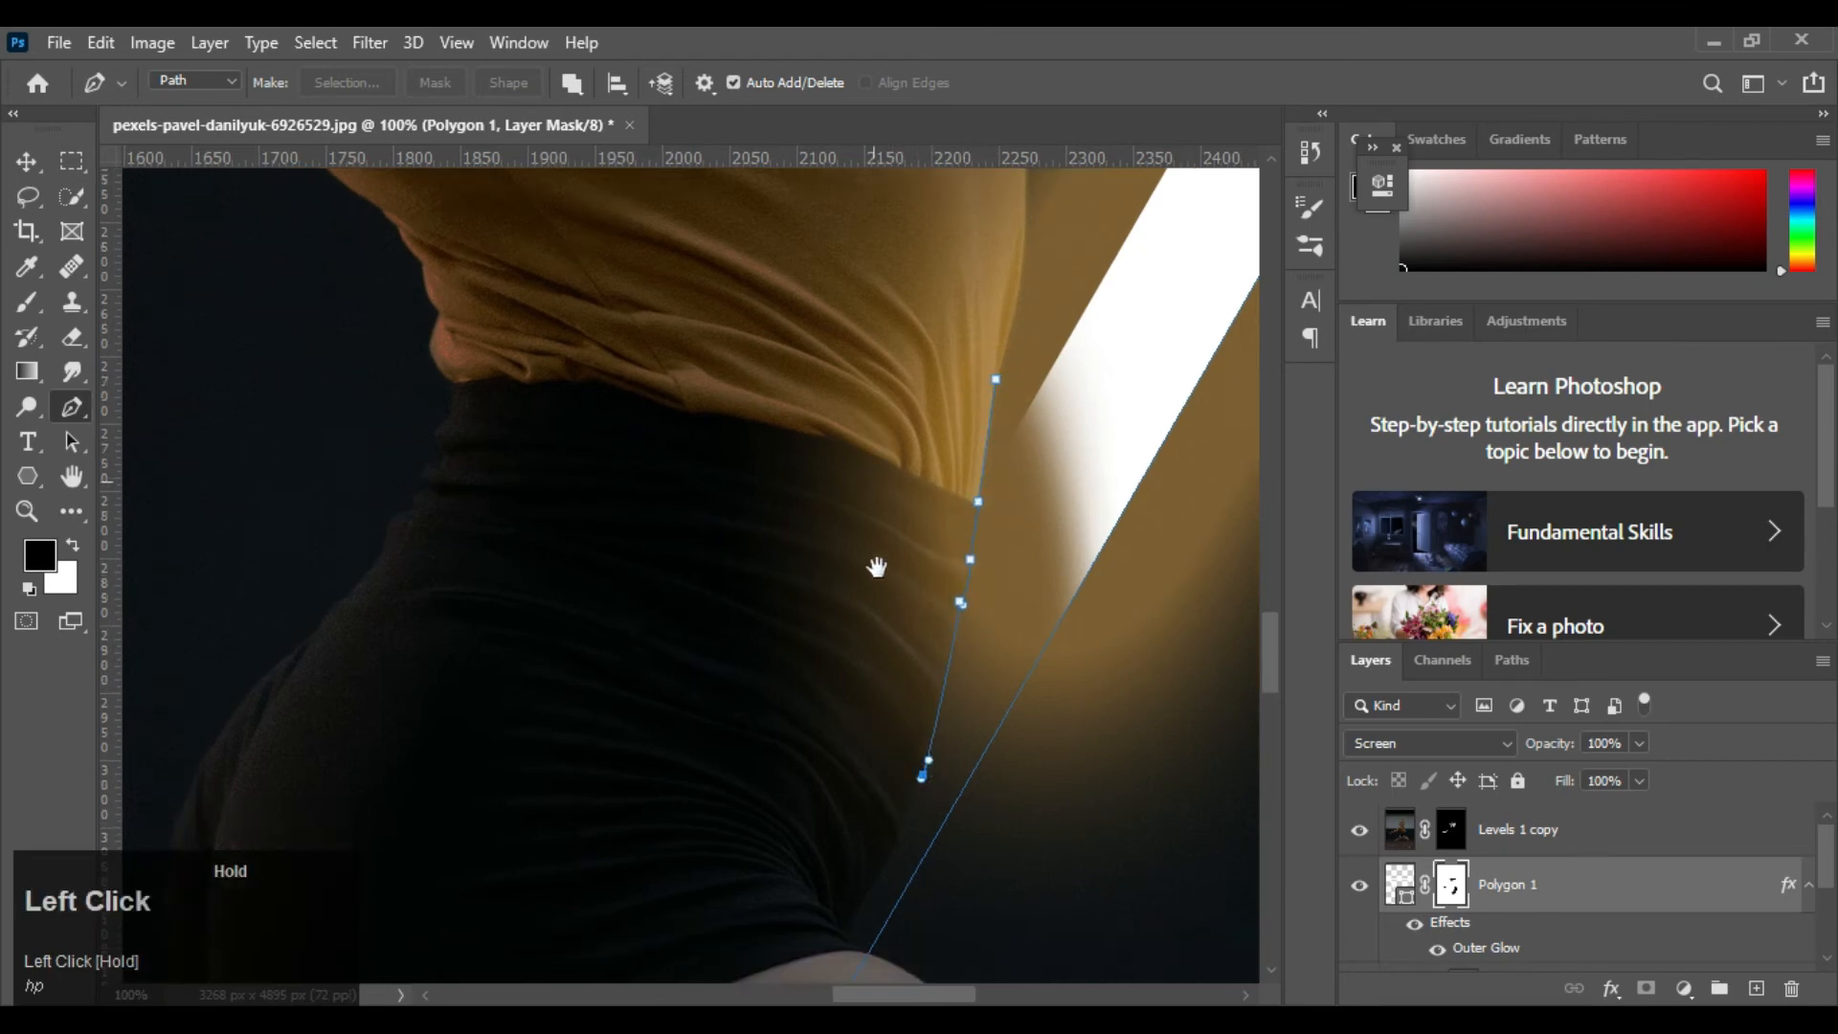
drag(862, 623, 868, 700)
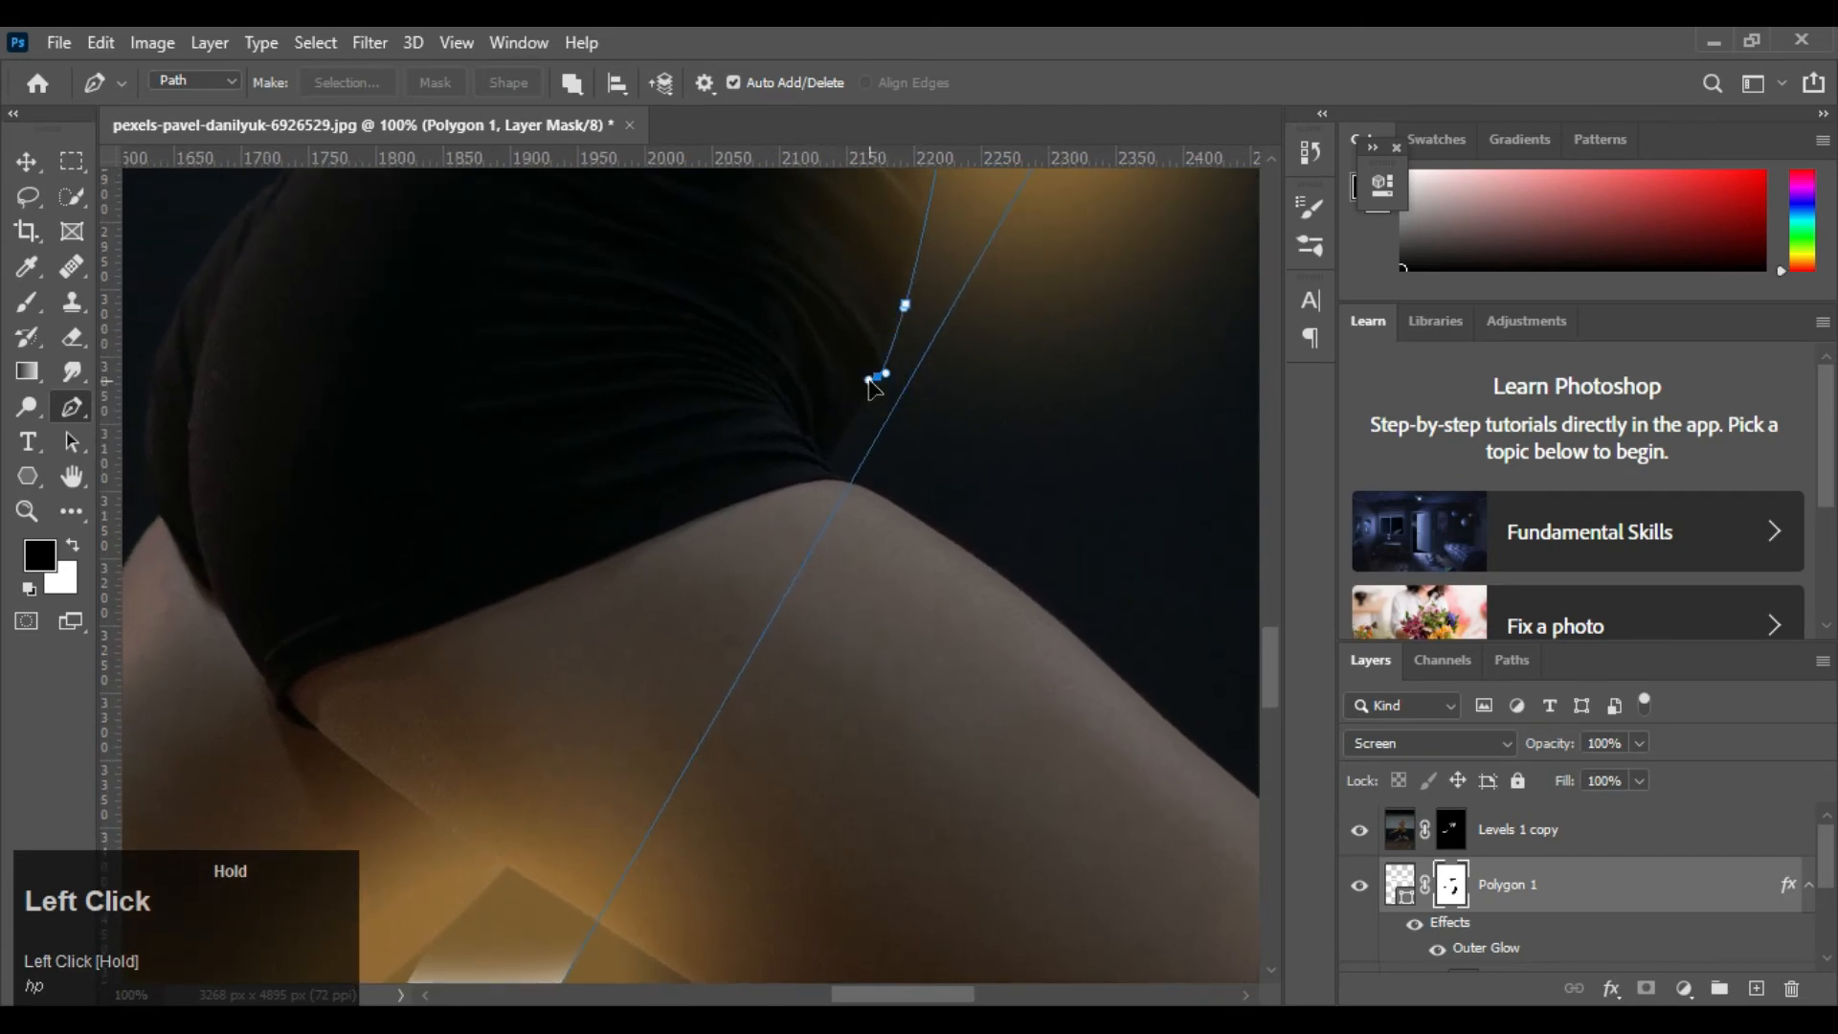
Continue the path past the bottom of the shorts onto the front thigh and across to its underside
drag(869, 380, 874, 380)
drag(830, 460, 836, 463)
drag(844, 482, 904, 345)
click(877, 494)
click(749, 767)
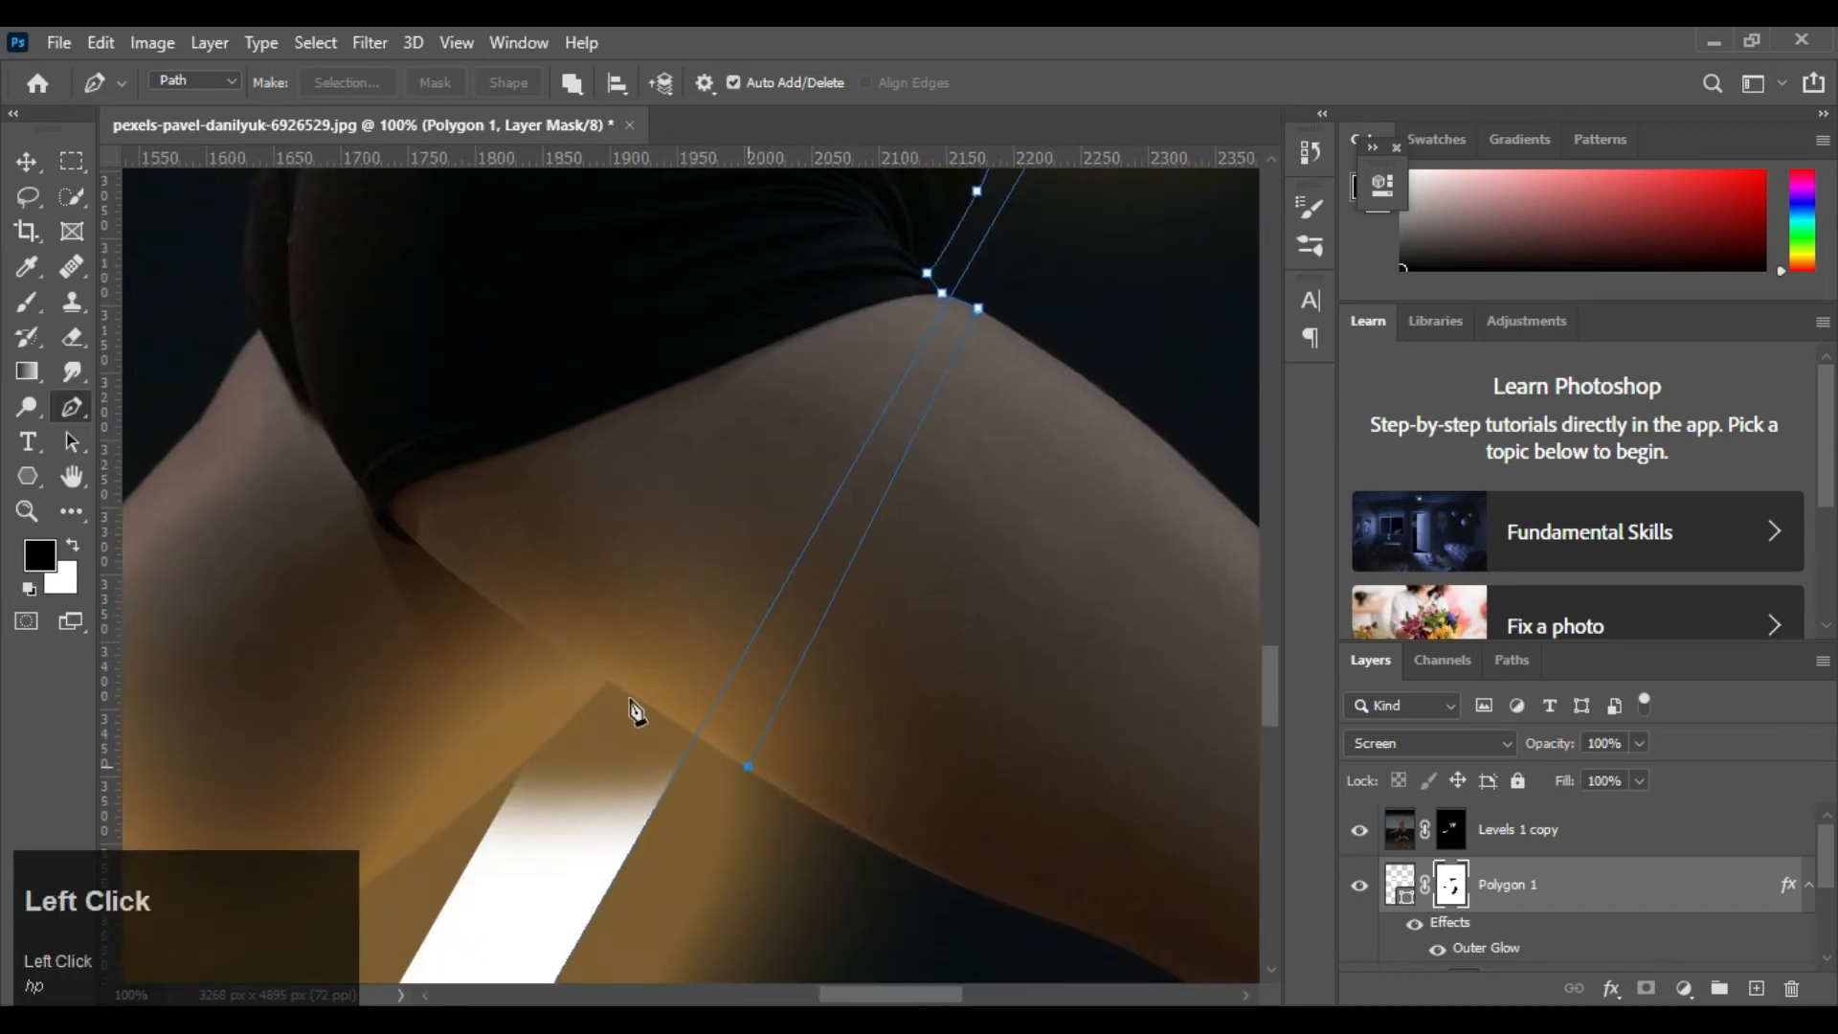
Extend the path along the inner edges of both thighs and close it across the shorts at its starting point
click(605, 681)
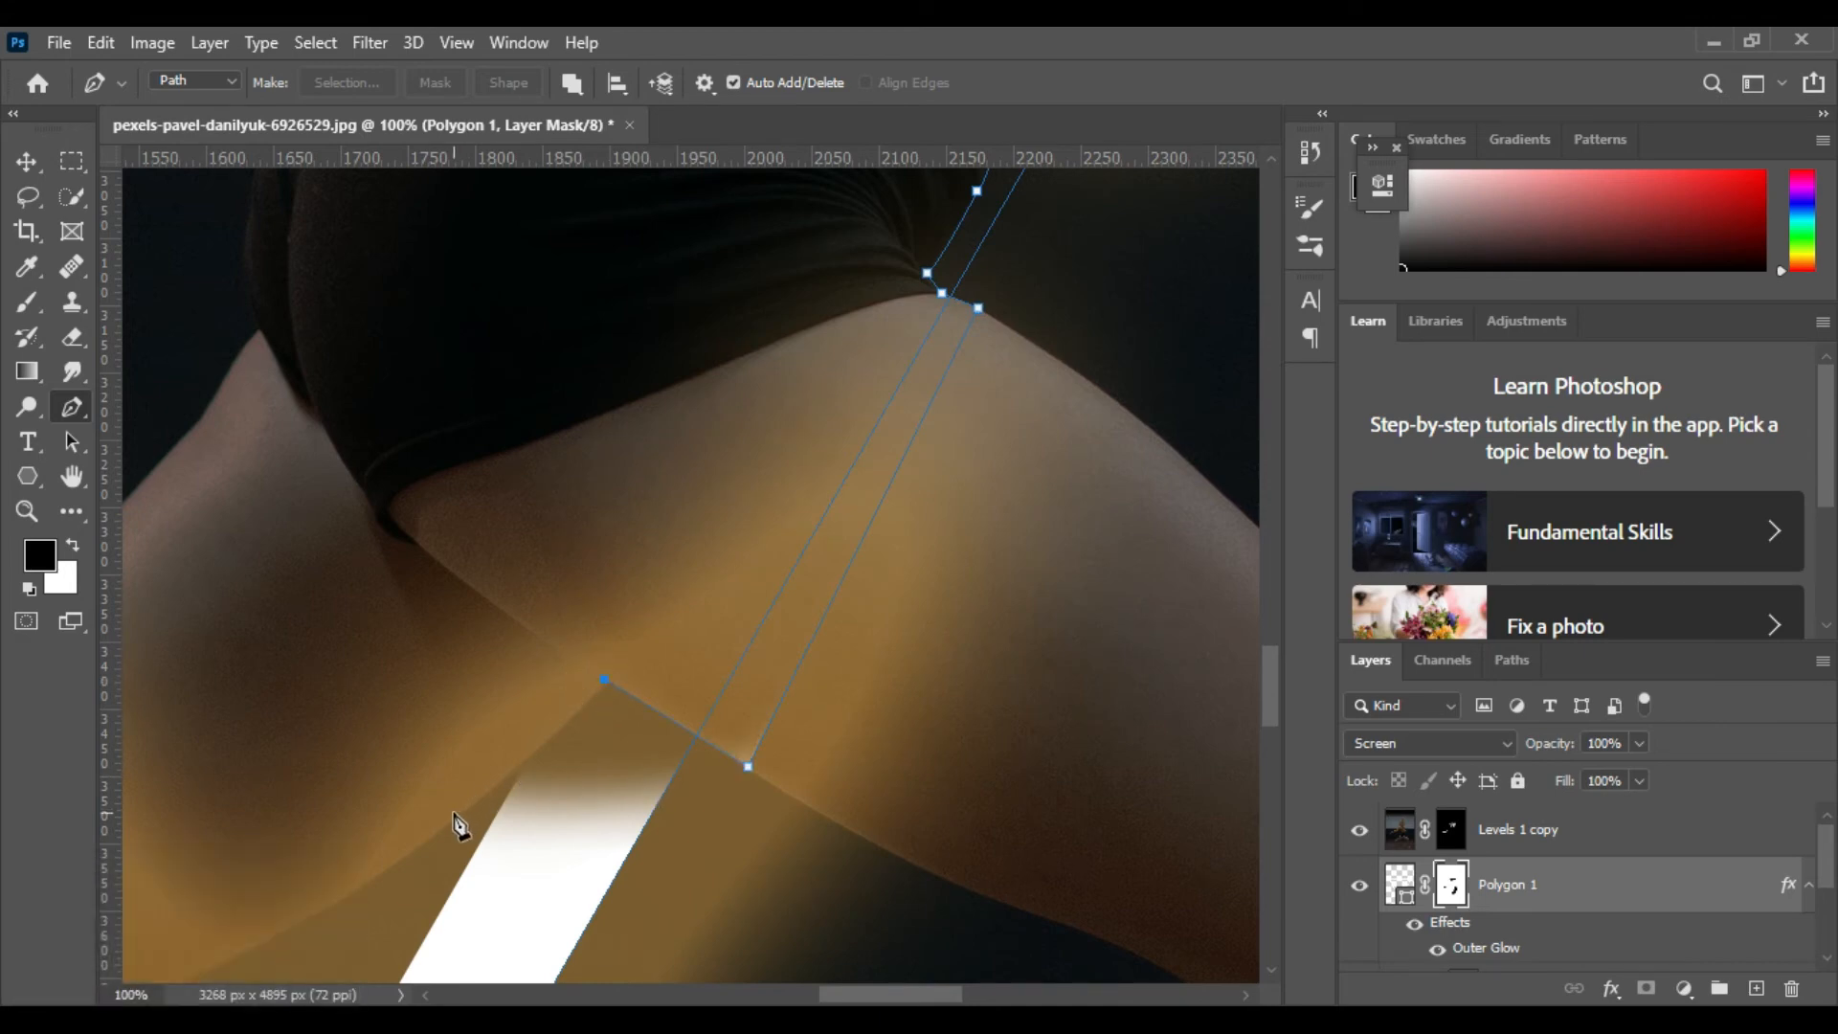
click(446, 824)
drag(403, 838, 451, 829)
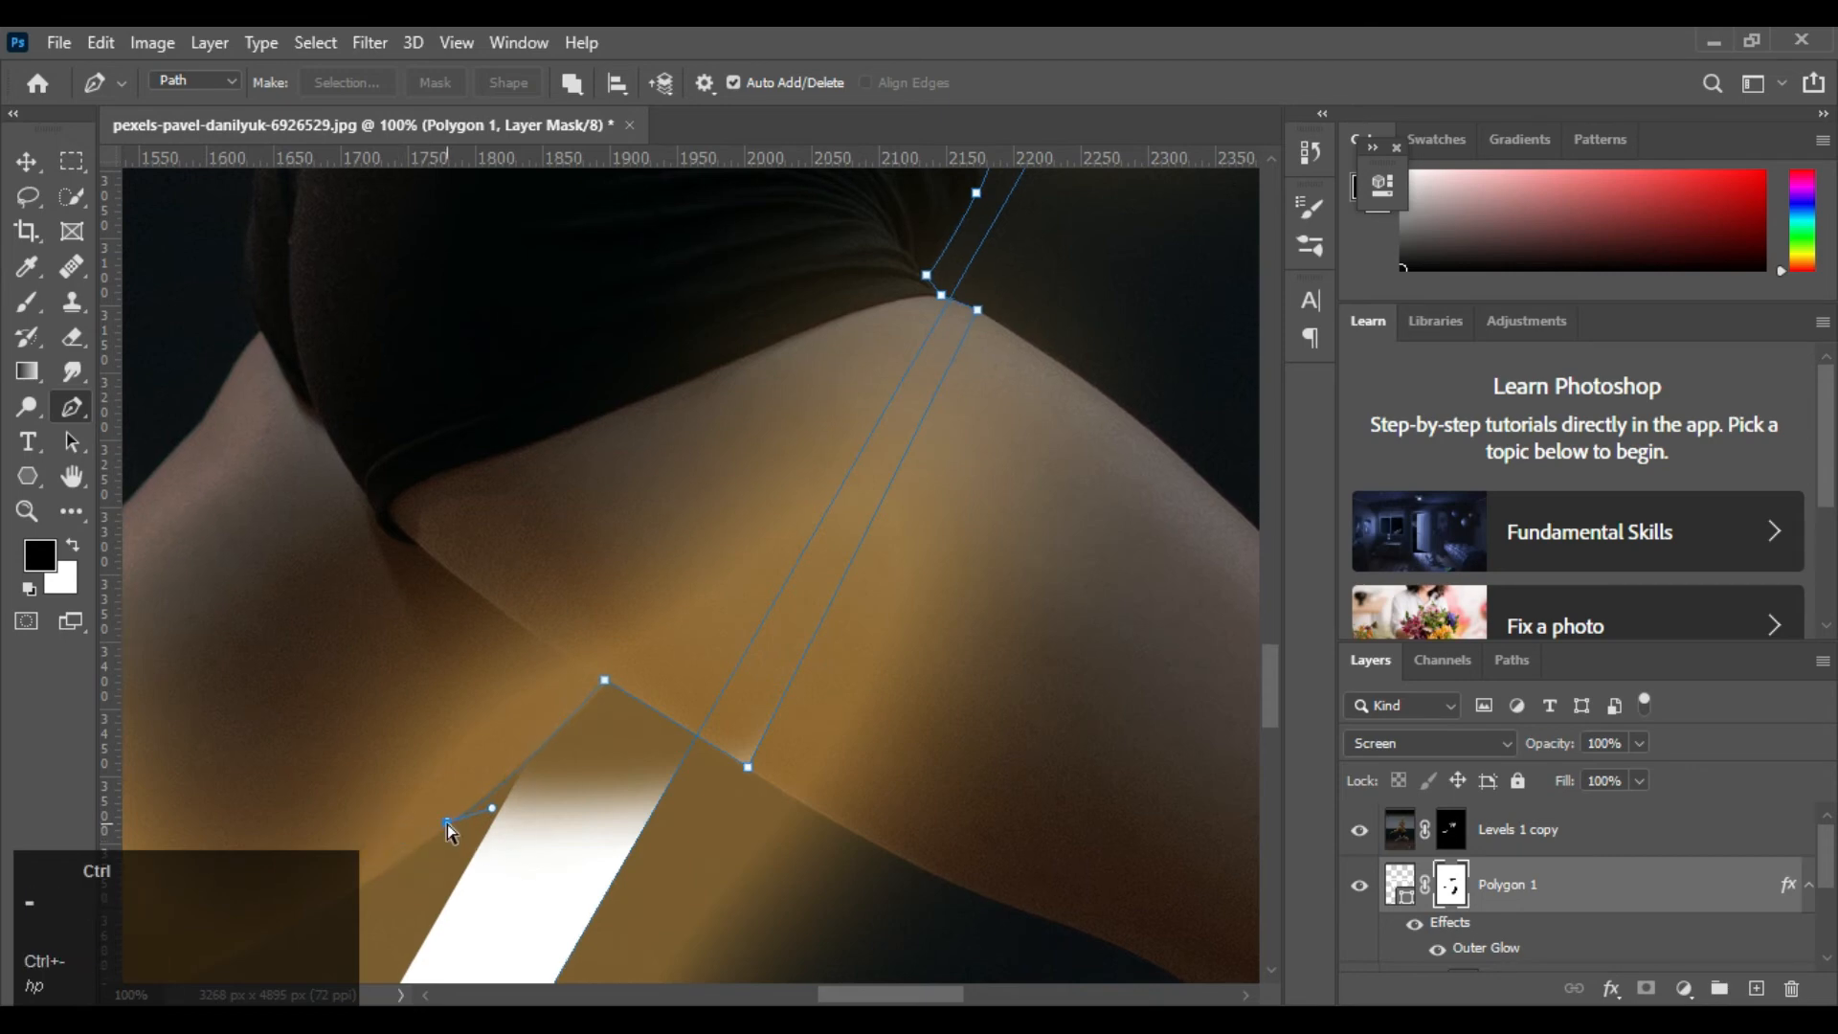
key(ctrl+0)
drag(702, 710, 722, 674)
click(789, 624)
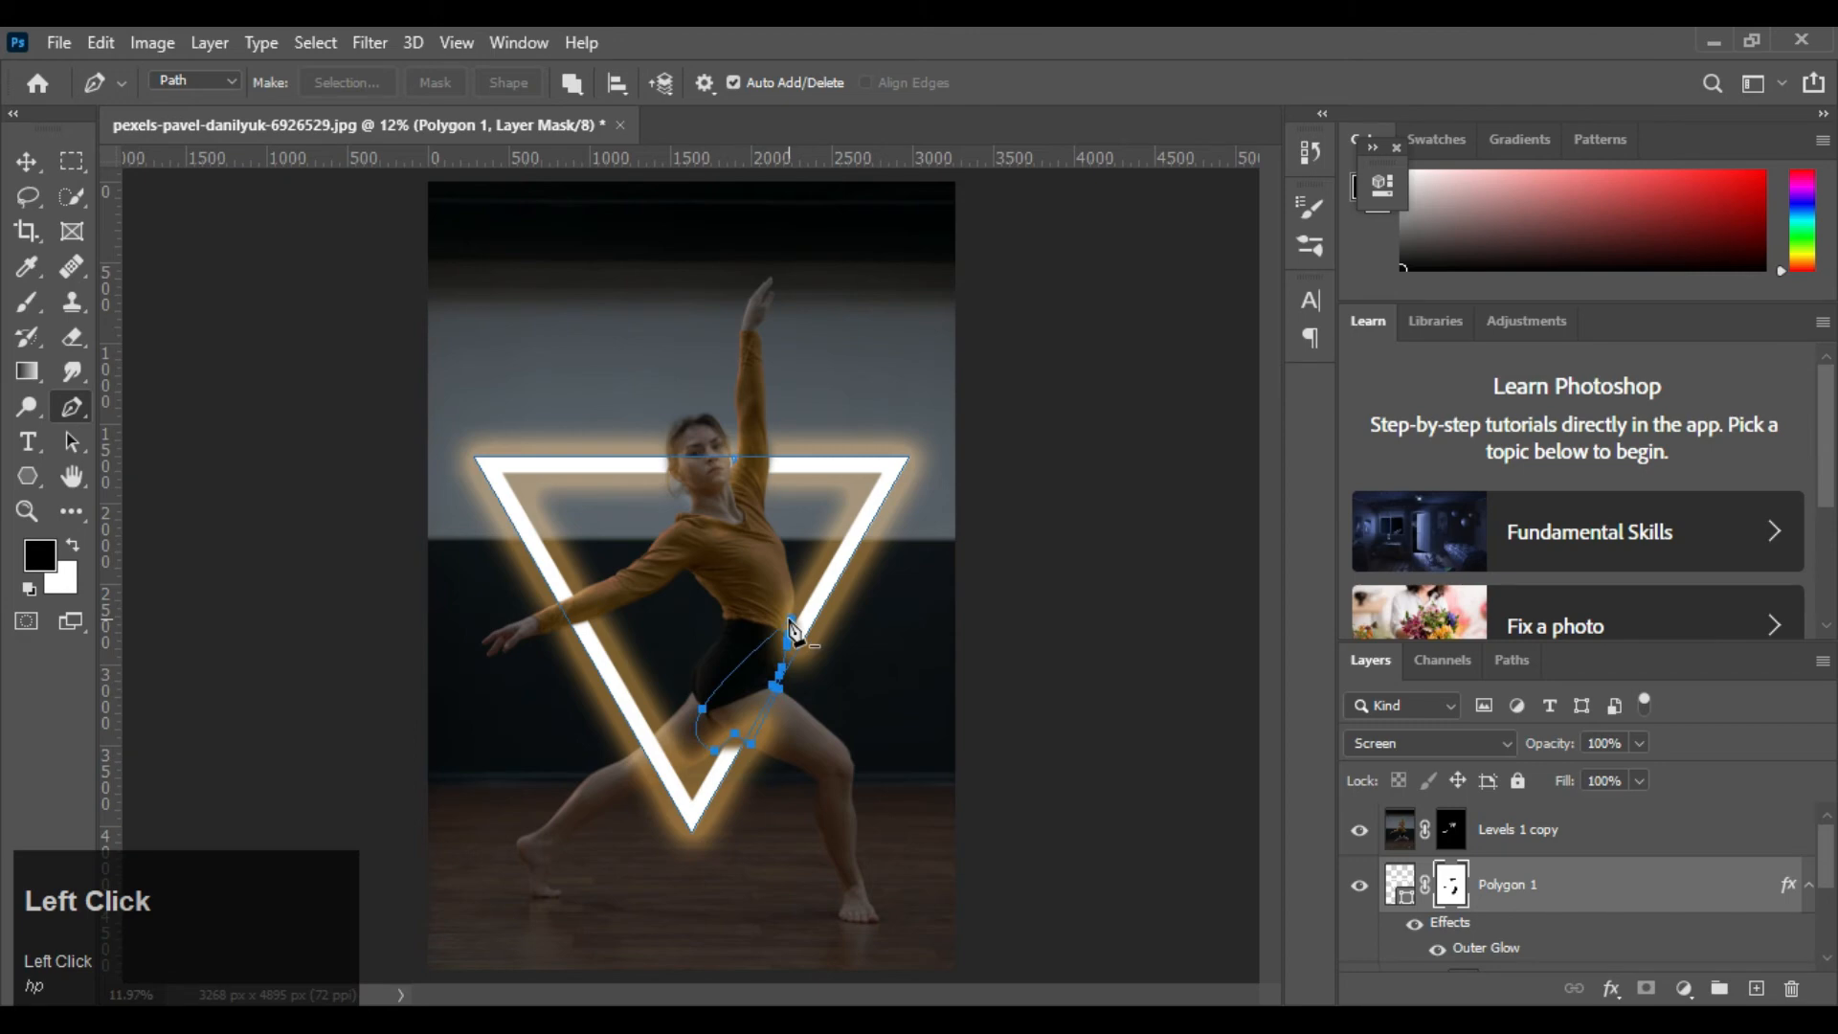
Convert the closed path into a new anti-aliased selection with a feather radius of 0 pixels and dismiss the path
right_click(767, 379)
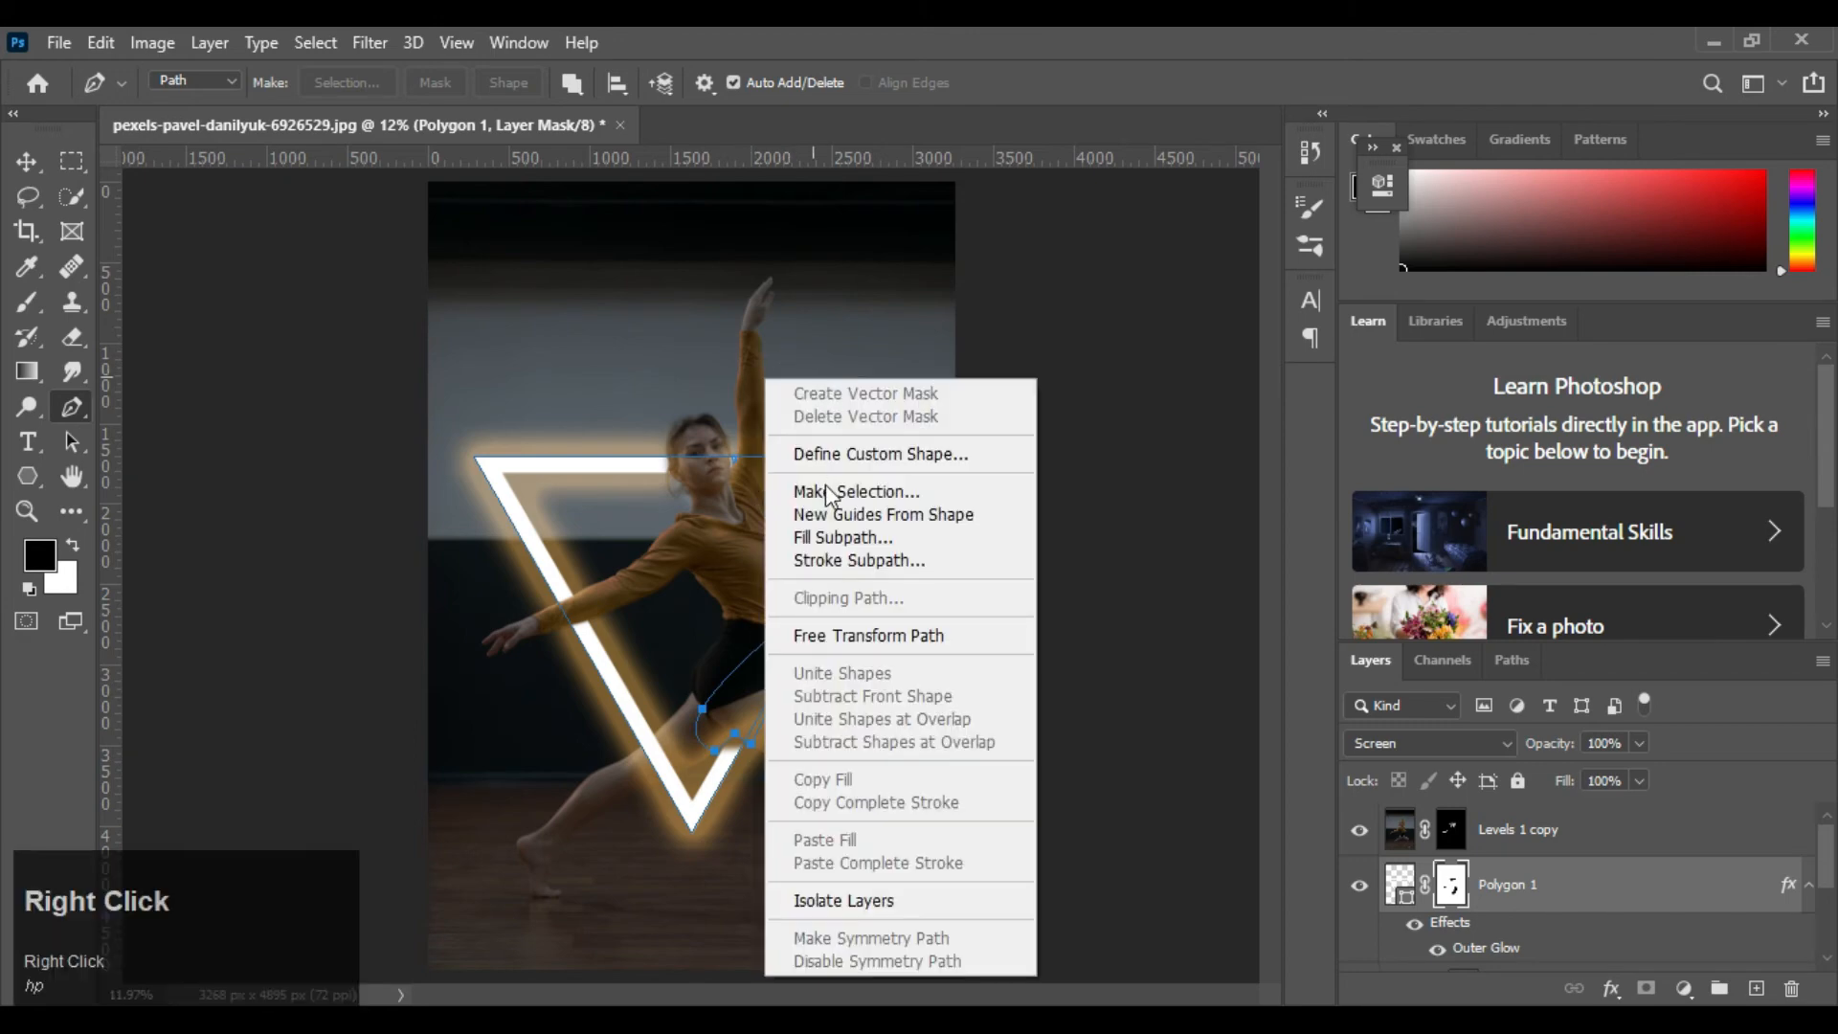
click(829, 493)
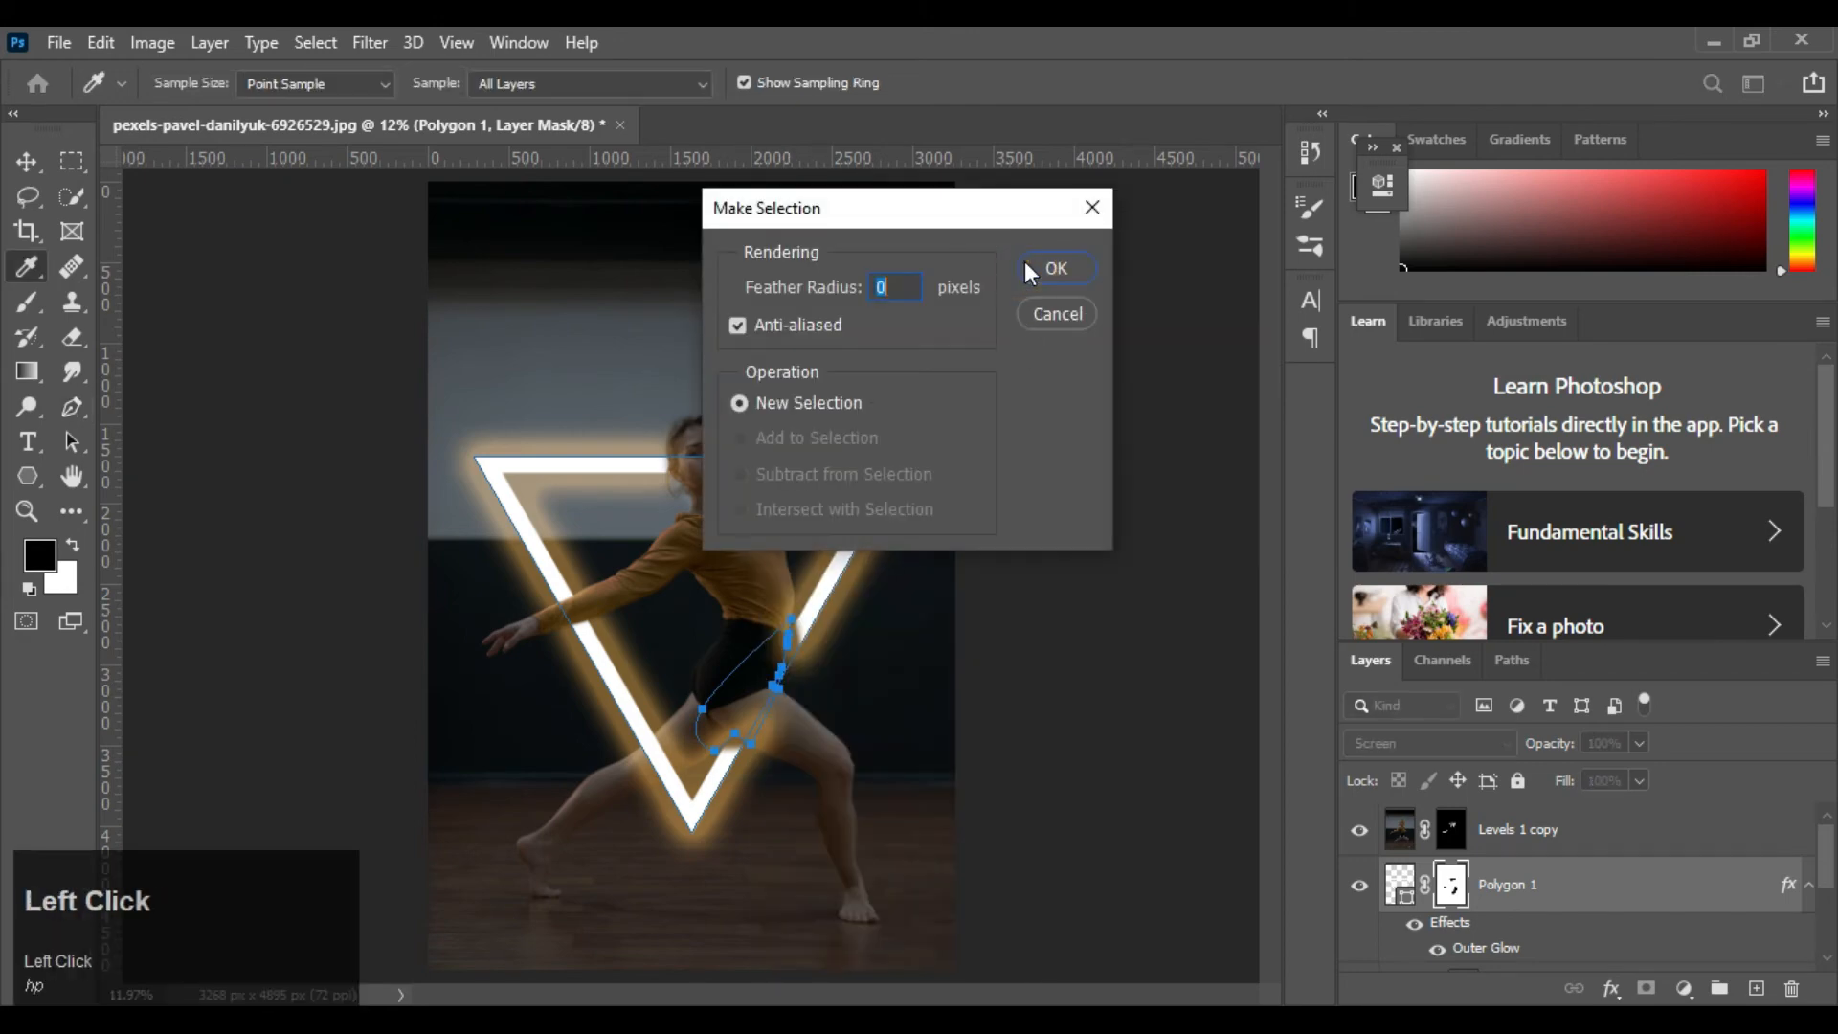
click(1028, 273)
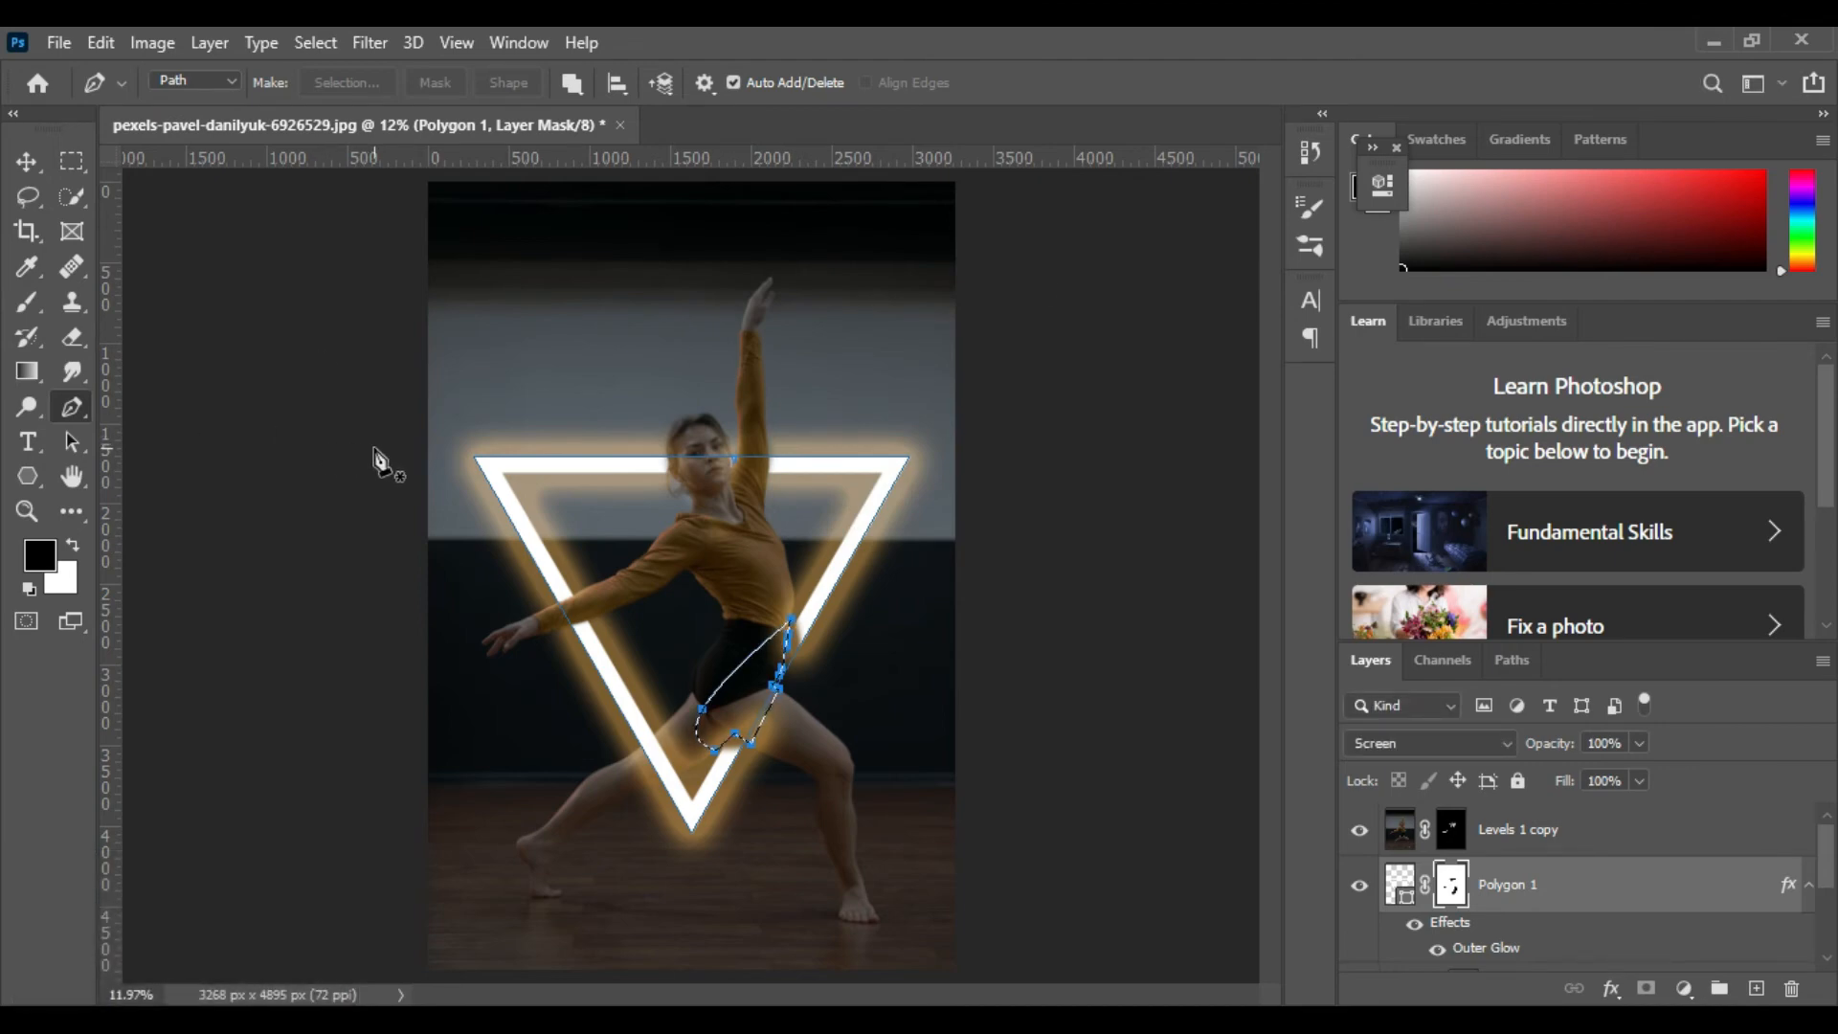
key(Escape)
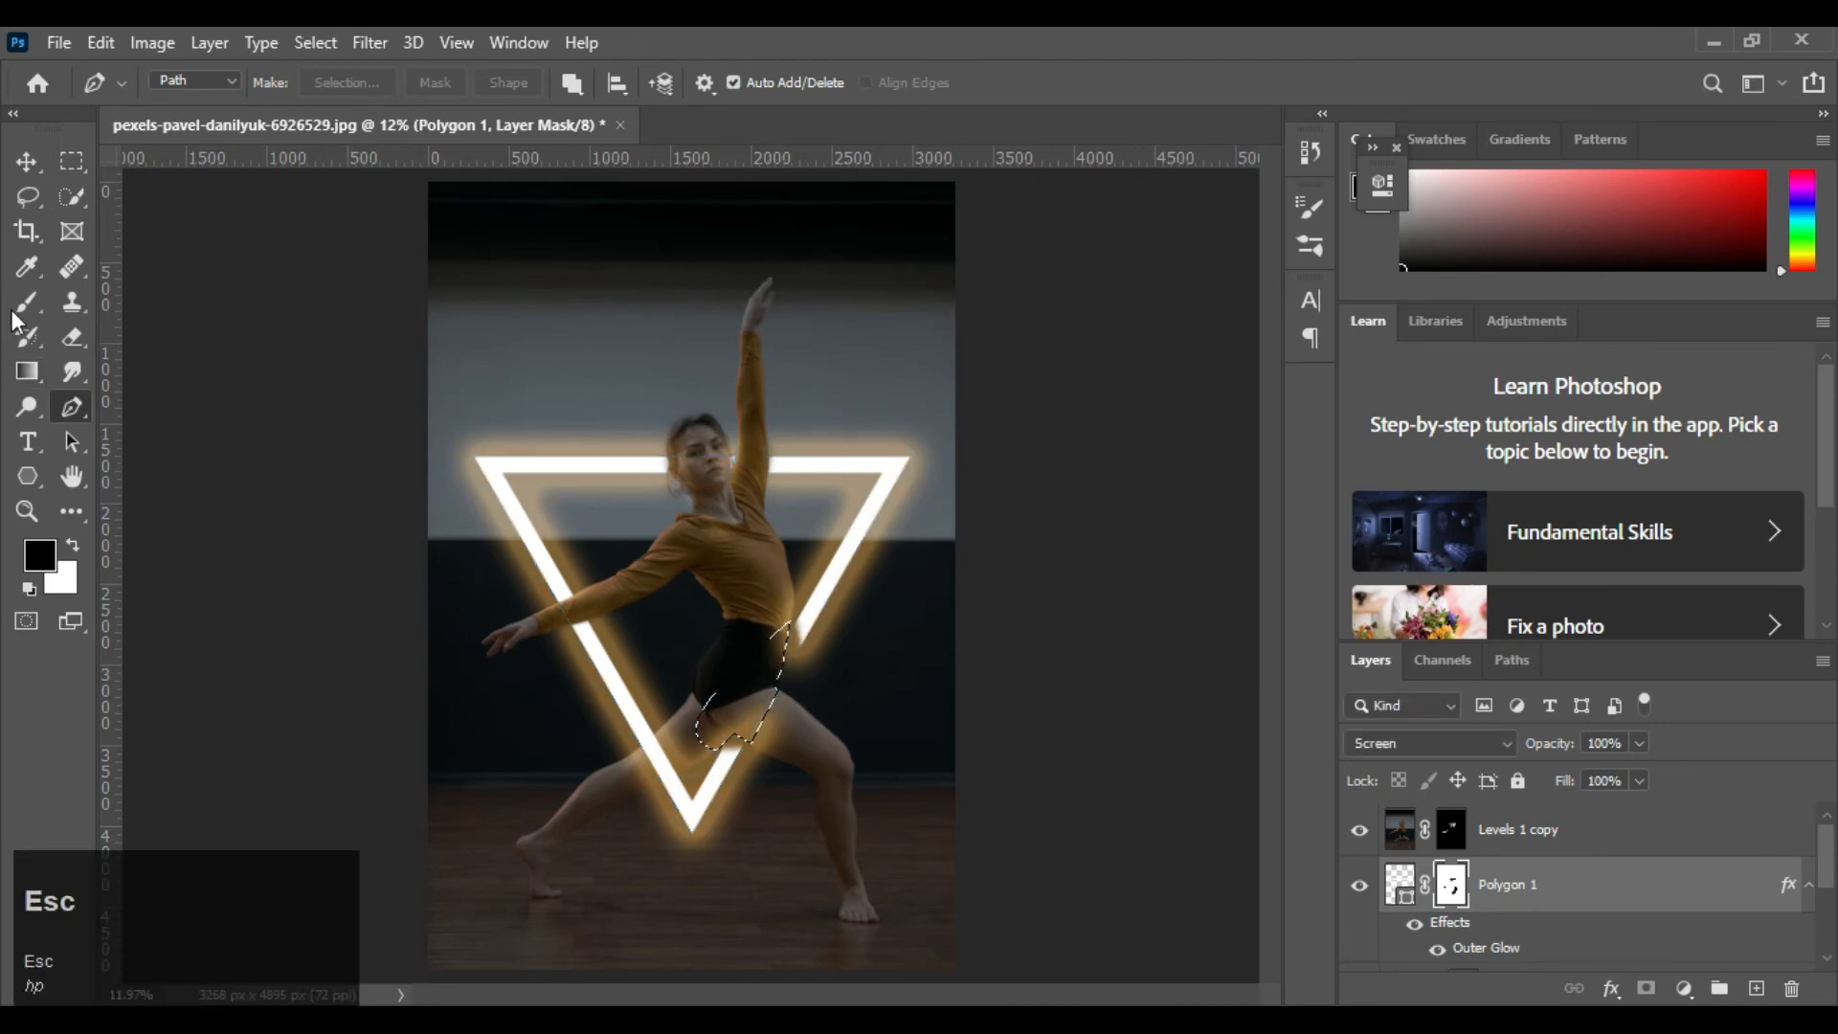
Paint black with a 700 px brush on the Polygon 1 mask inside the selection over the shorts and thigh
click(27, 303)
key(bracketright)
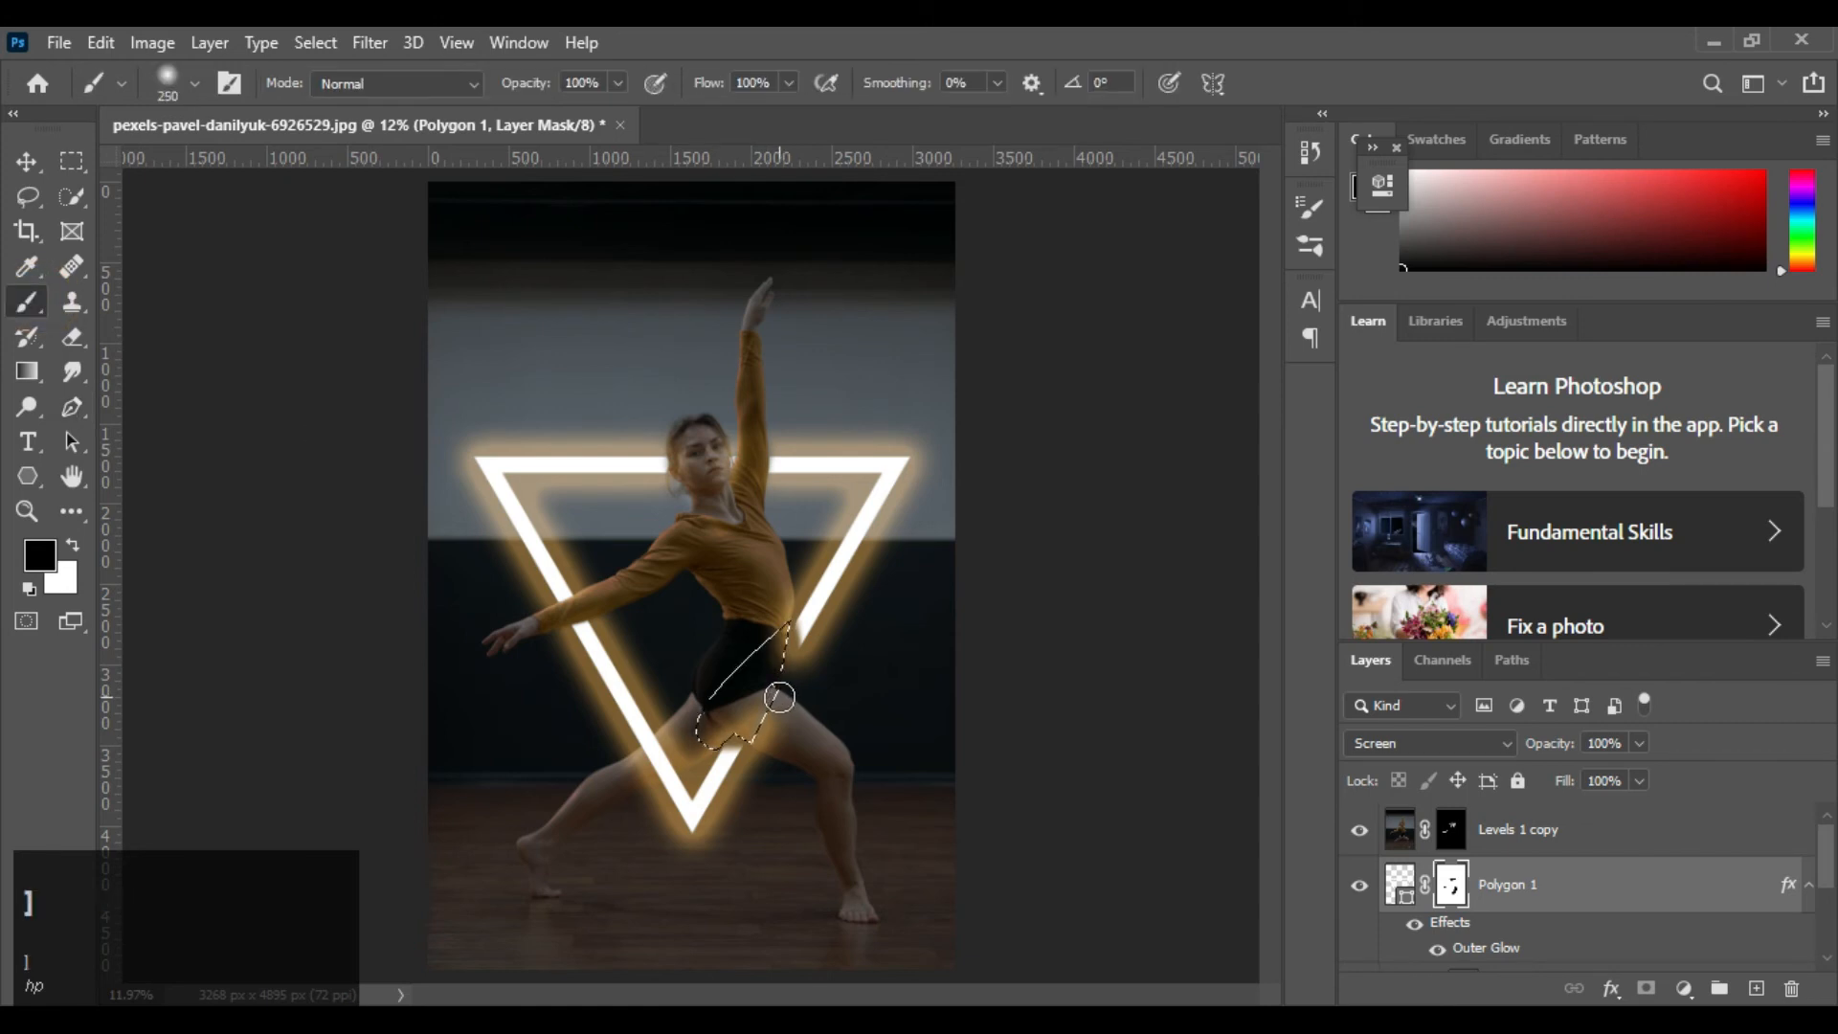
click(767, 645)
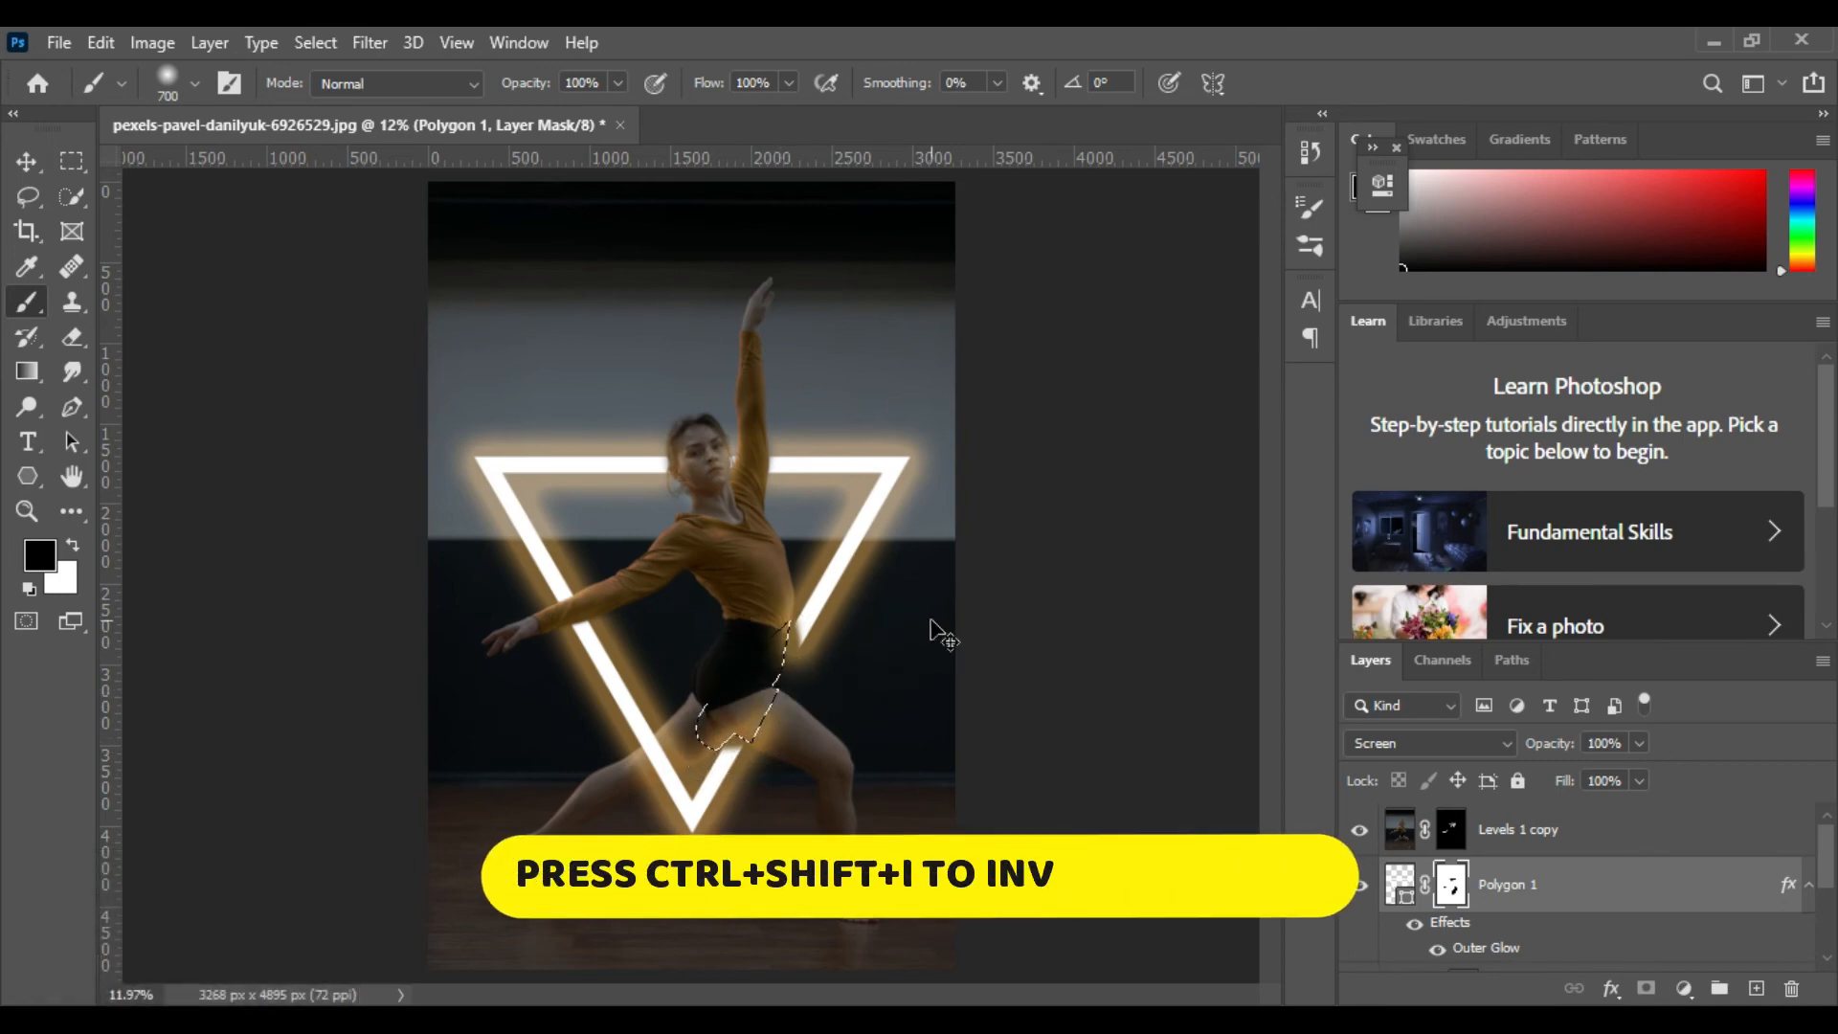
Invert the selection, paint white at 700 px on the mask to restore the neon bar beside the hip, and deselect
key(ctrl+shift+i)
key(x)
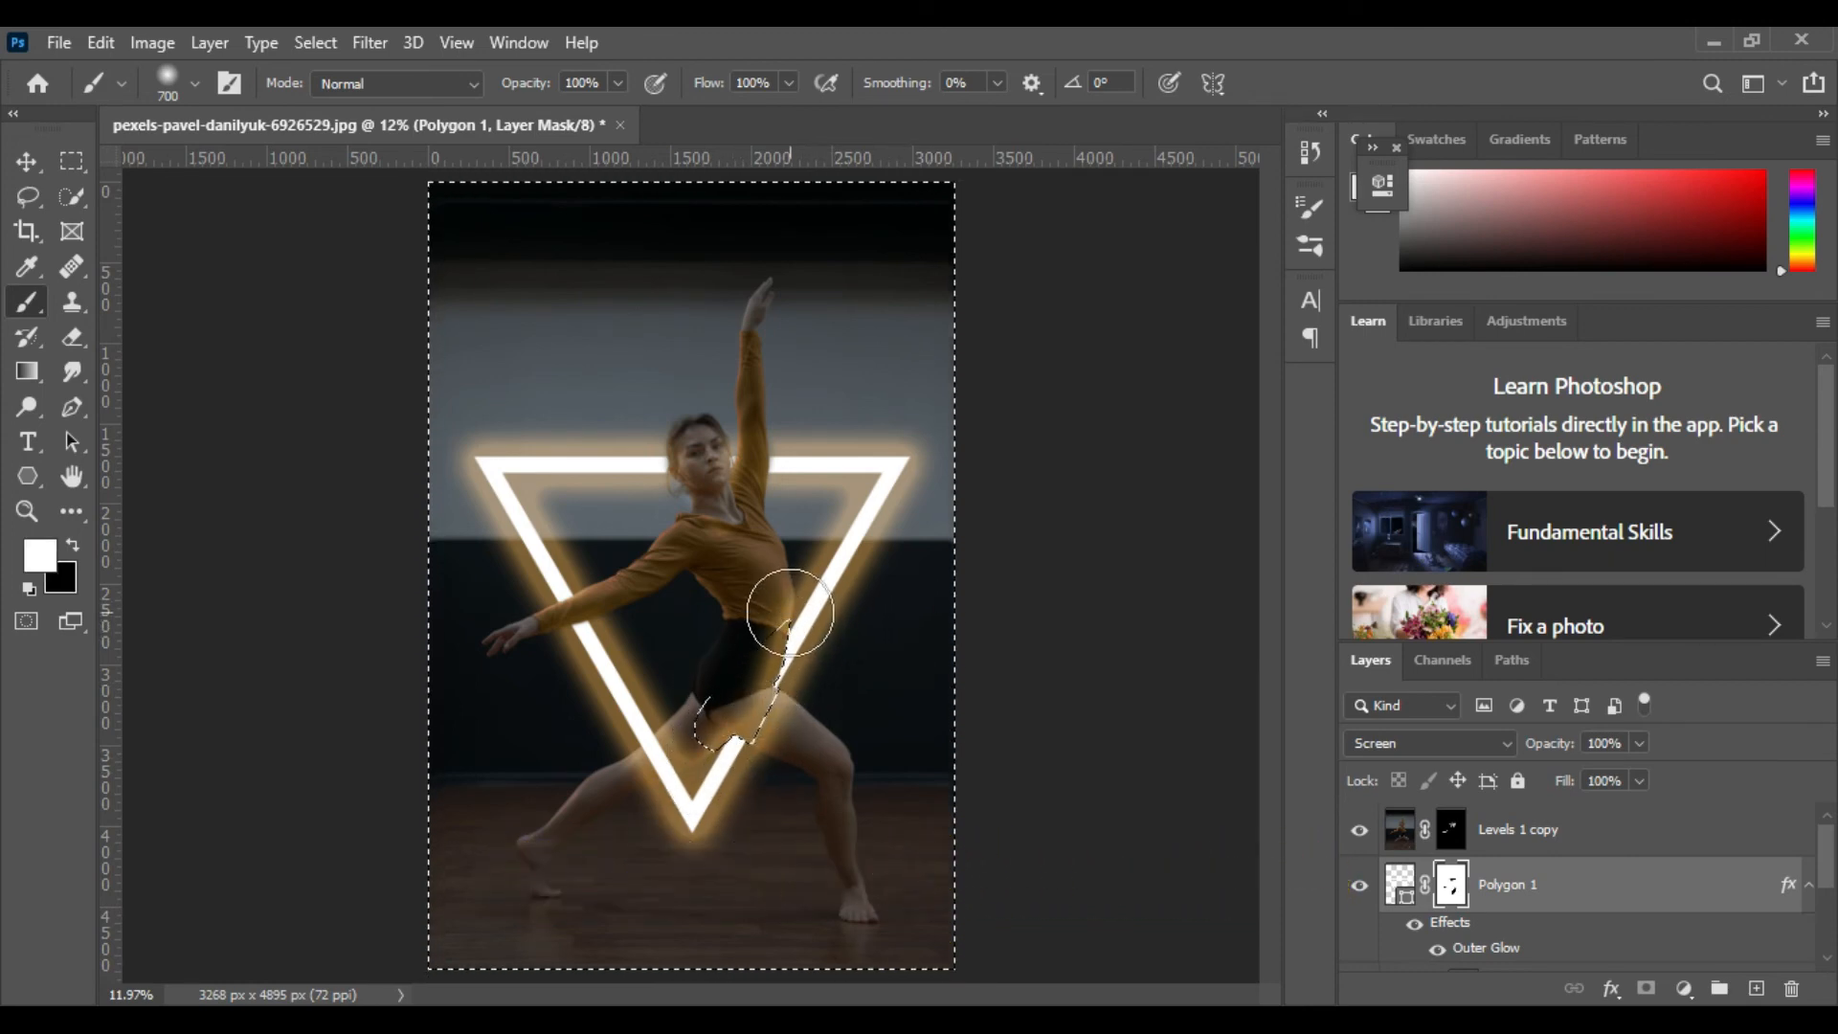
click(790, 612)
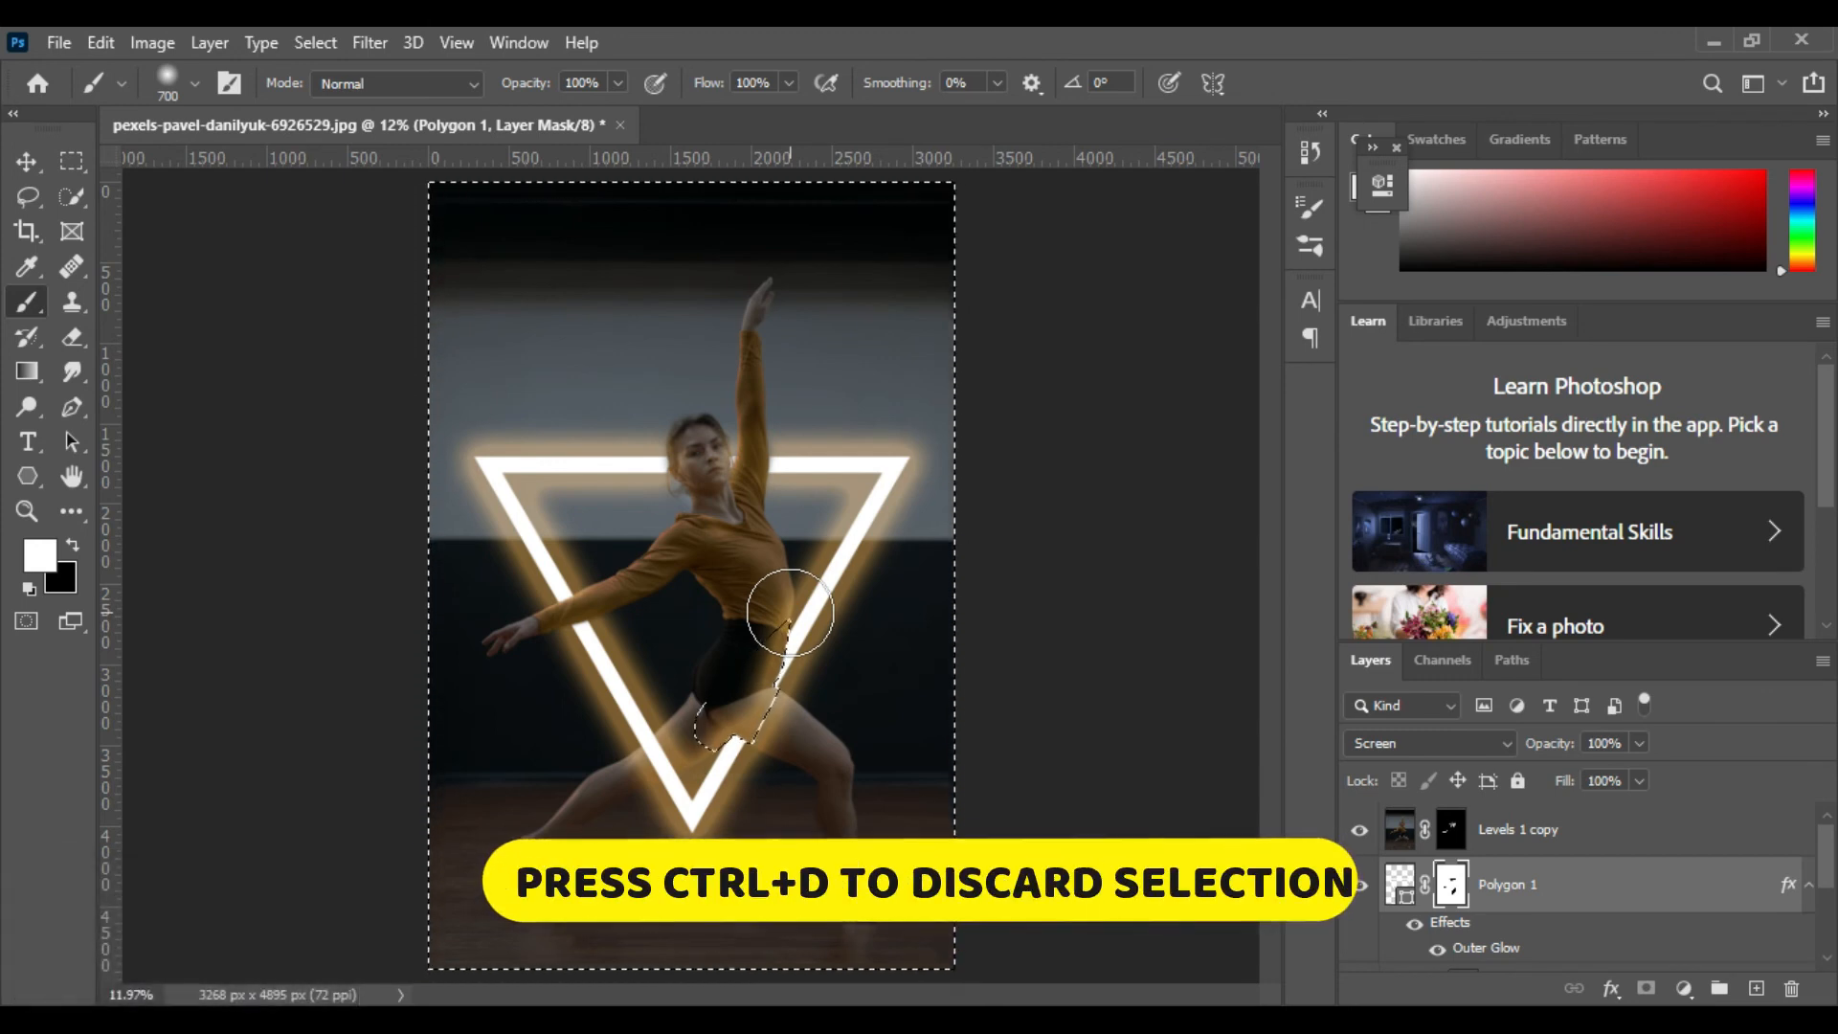
key(ctrl+d)
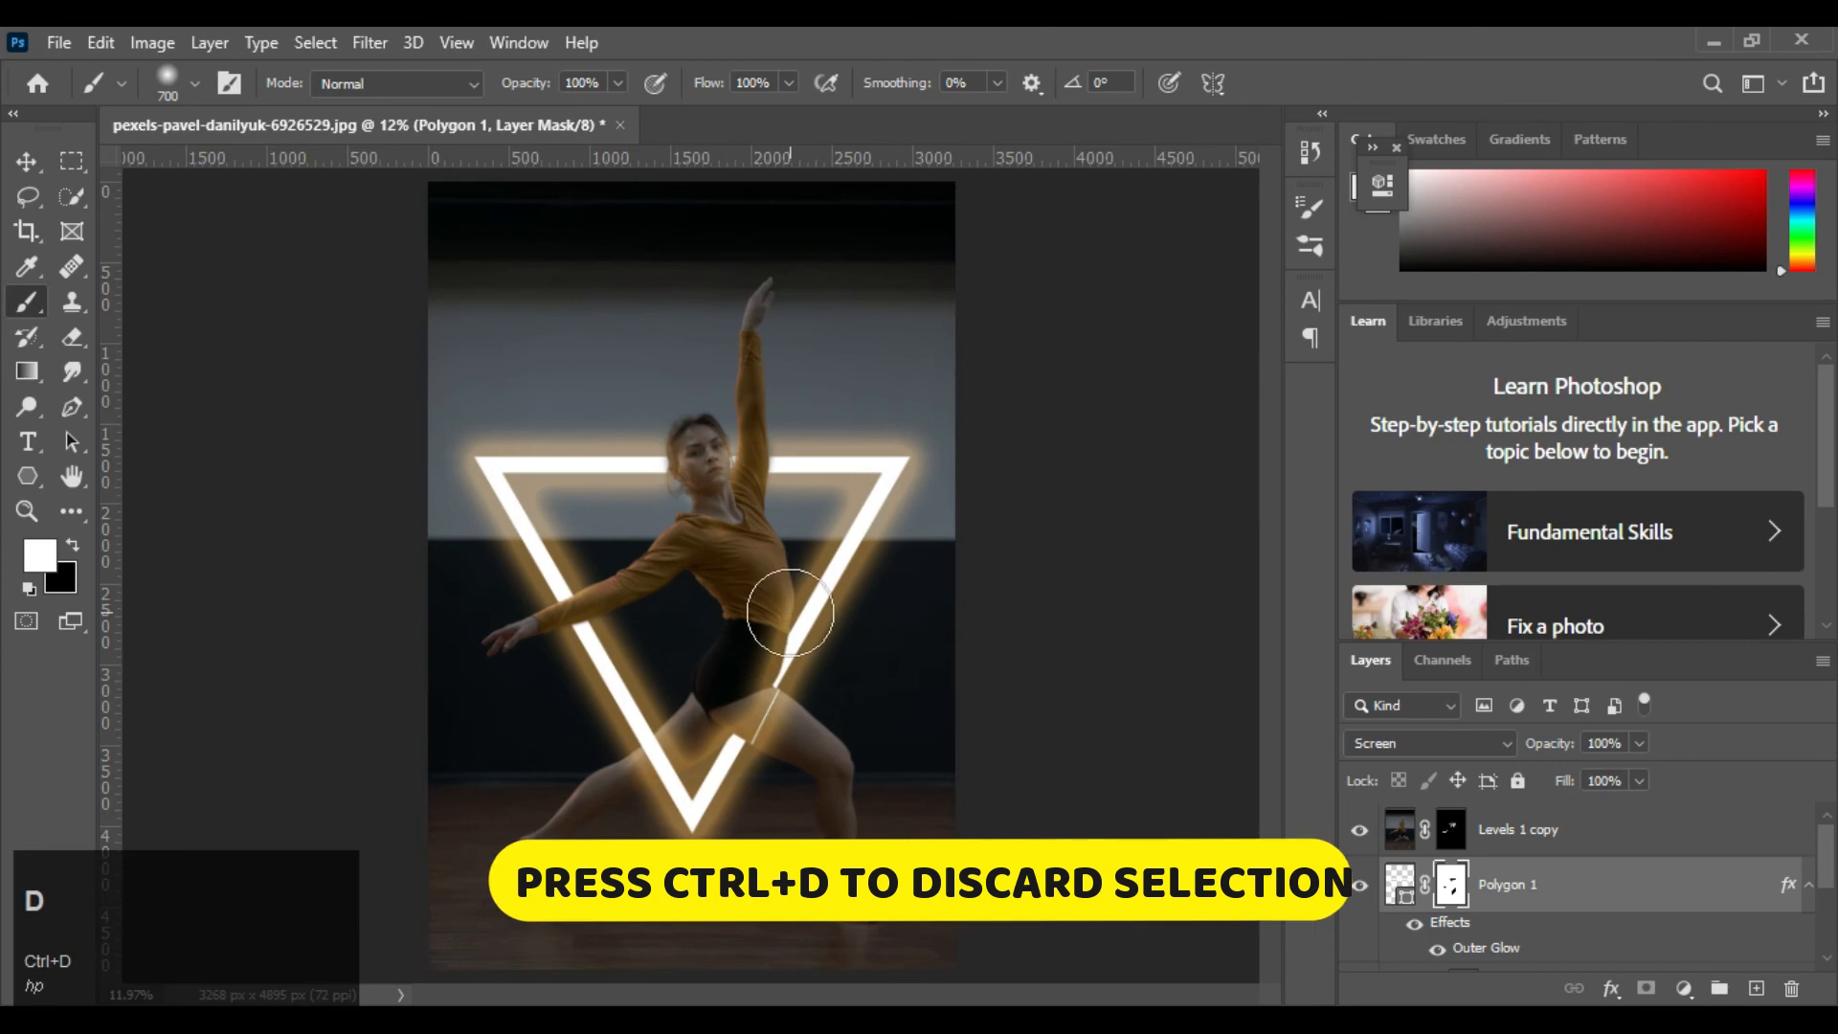
key(ctrl+equal)
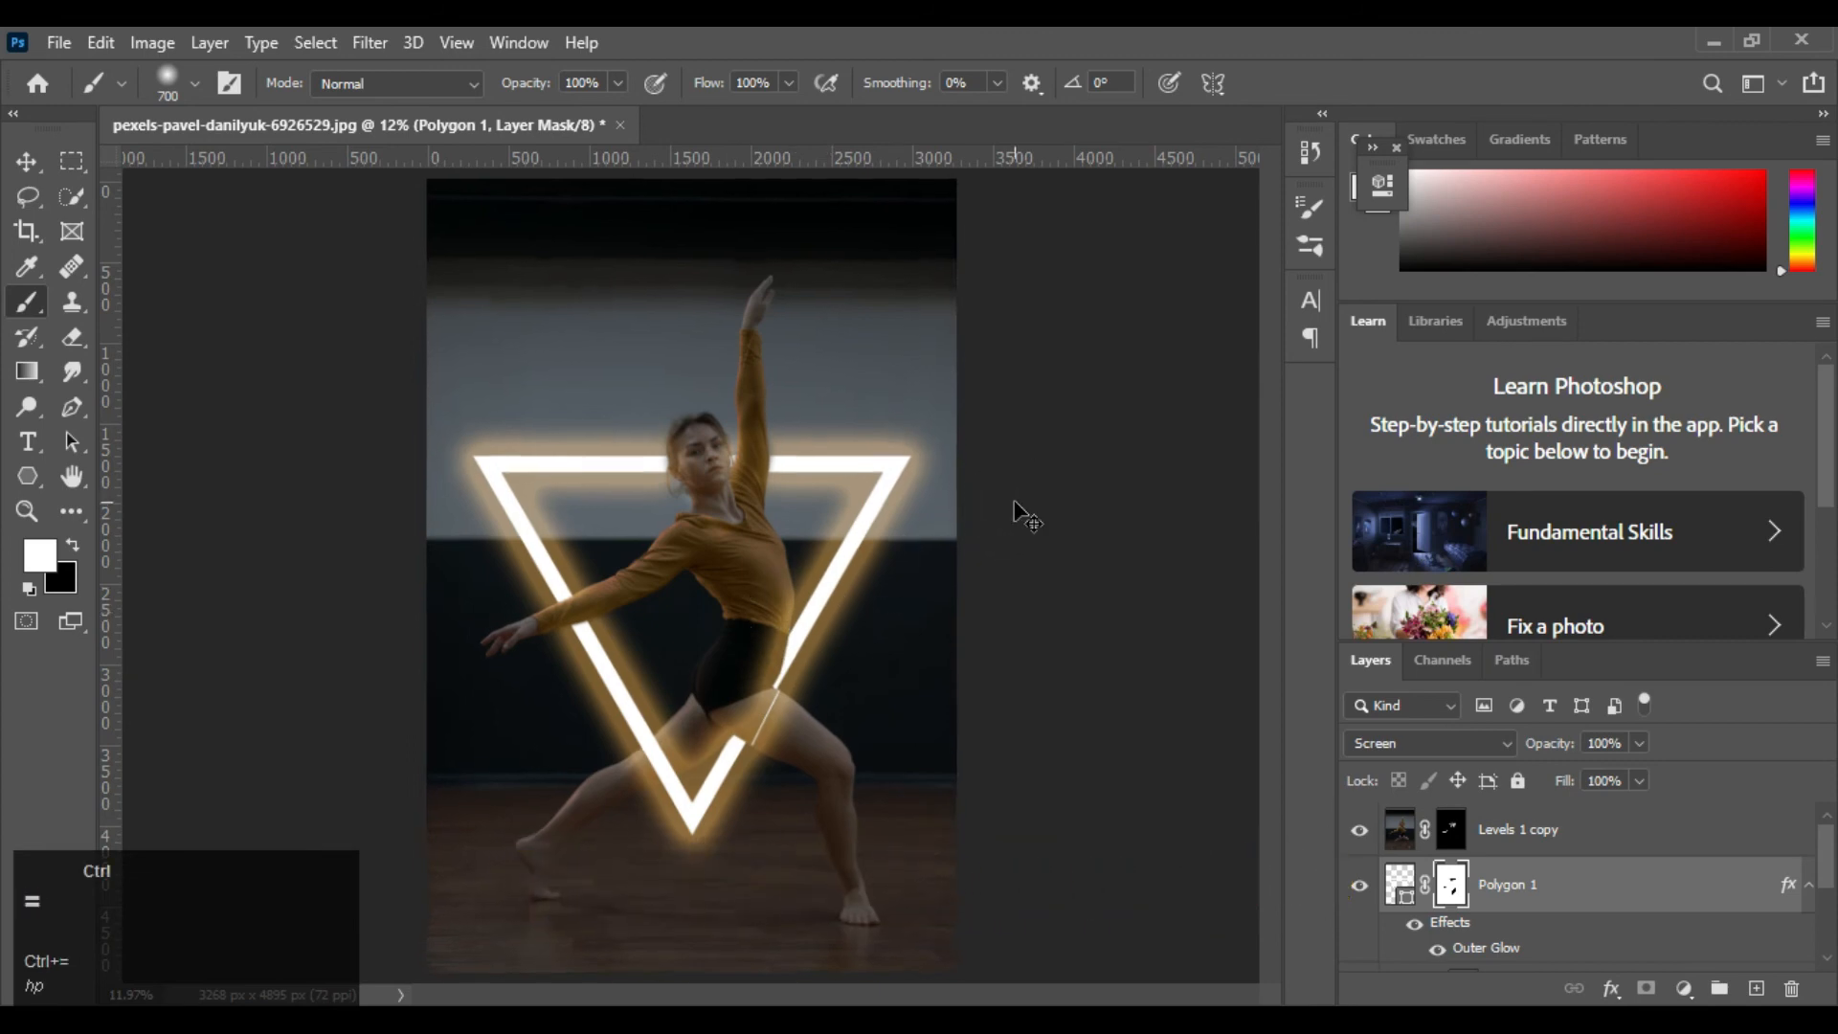
key(ctrl+equal)
key(ctrl+equal)
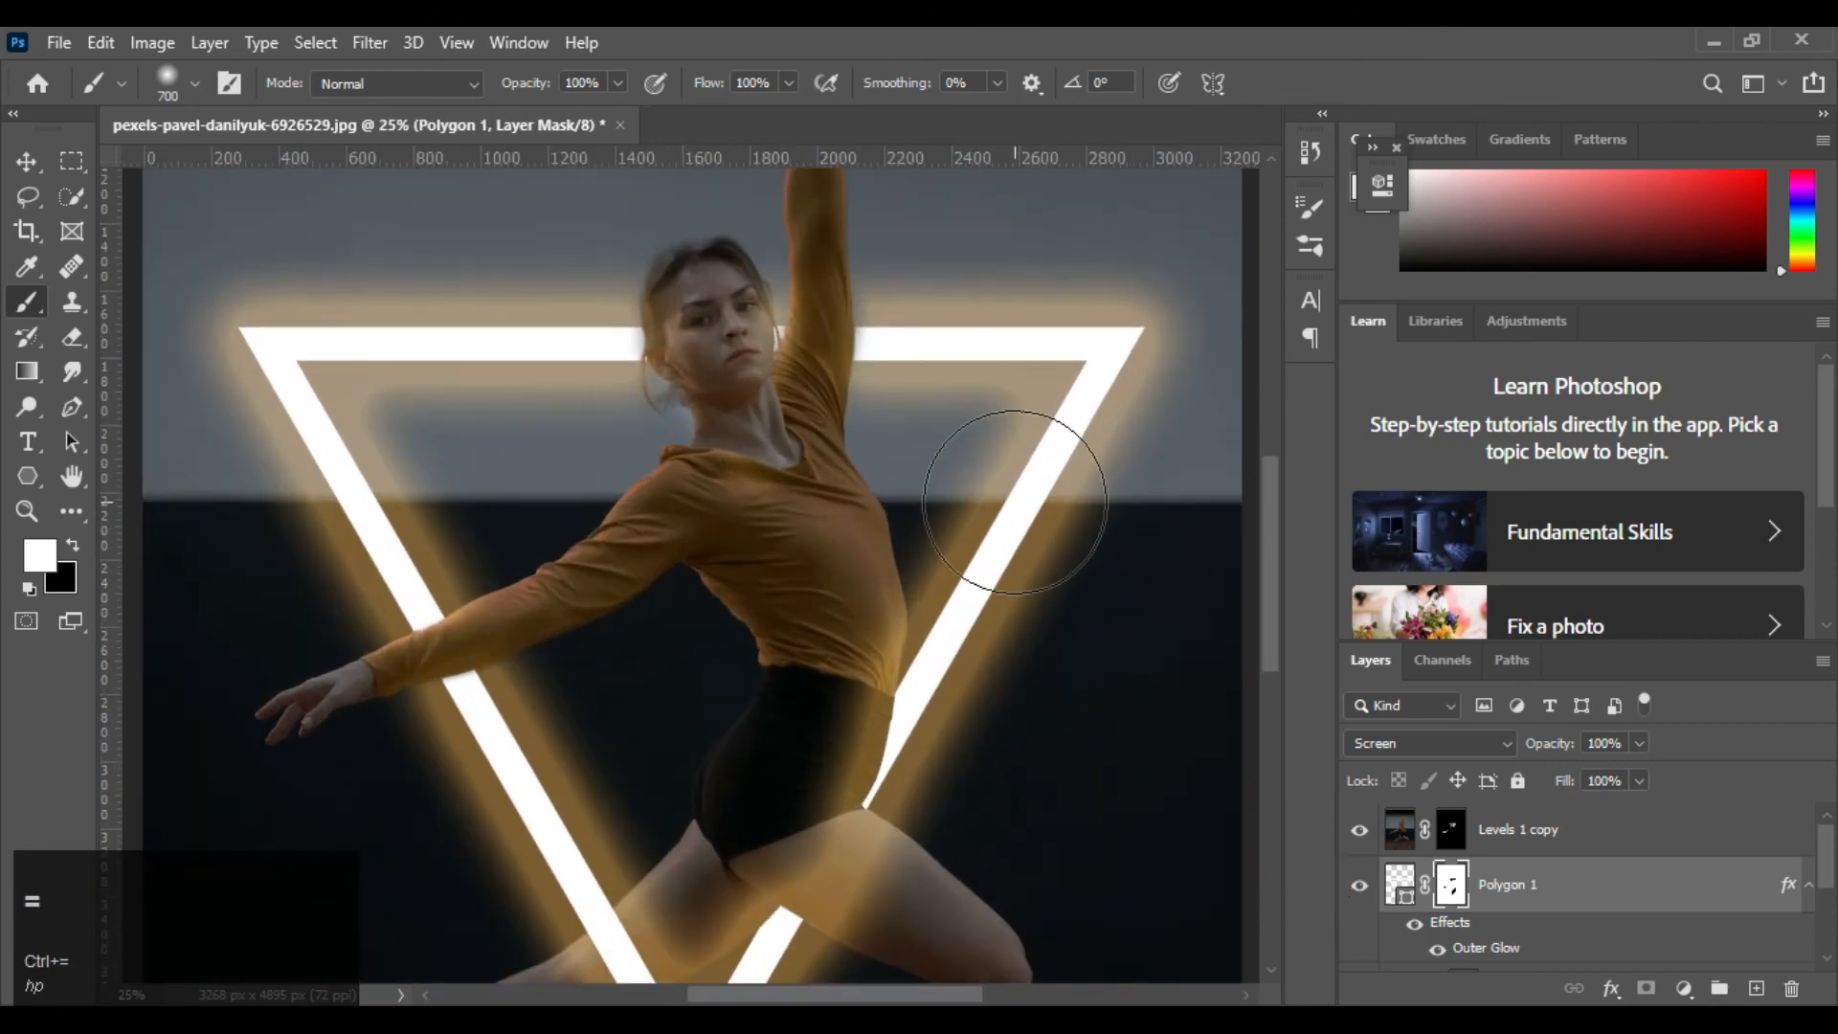
key(ctrl+0)
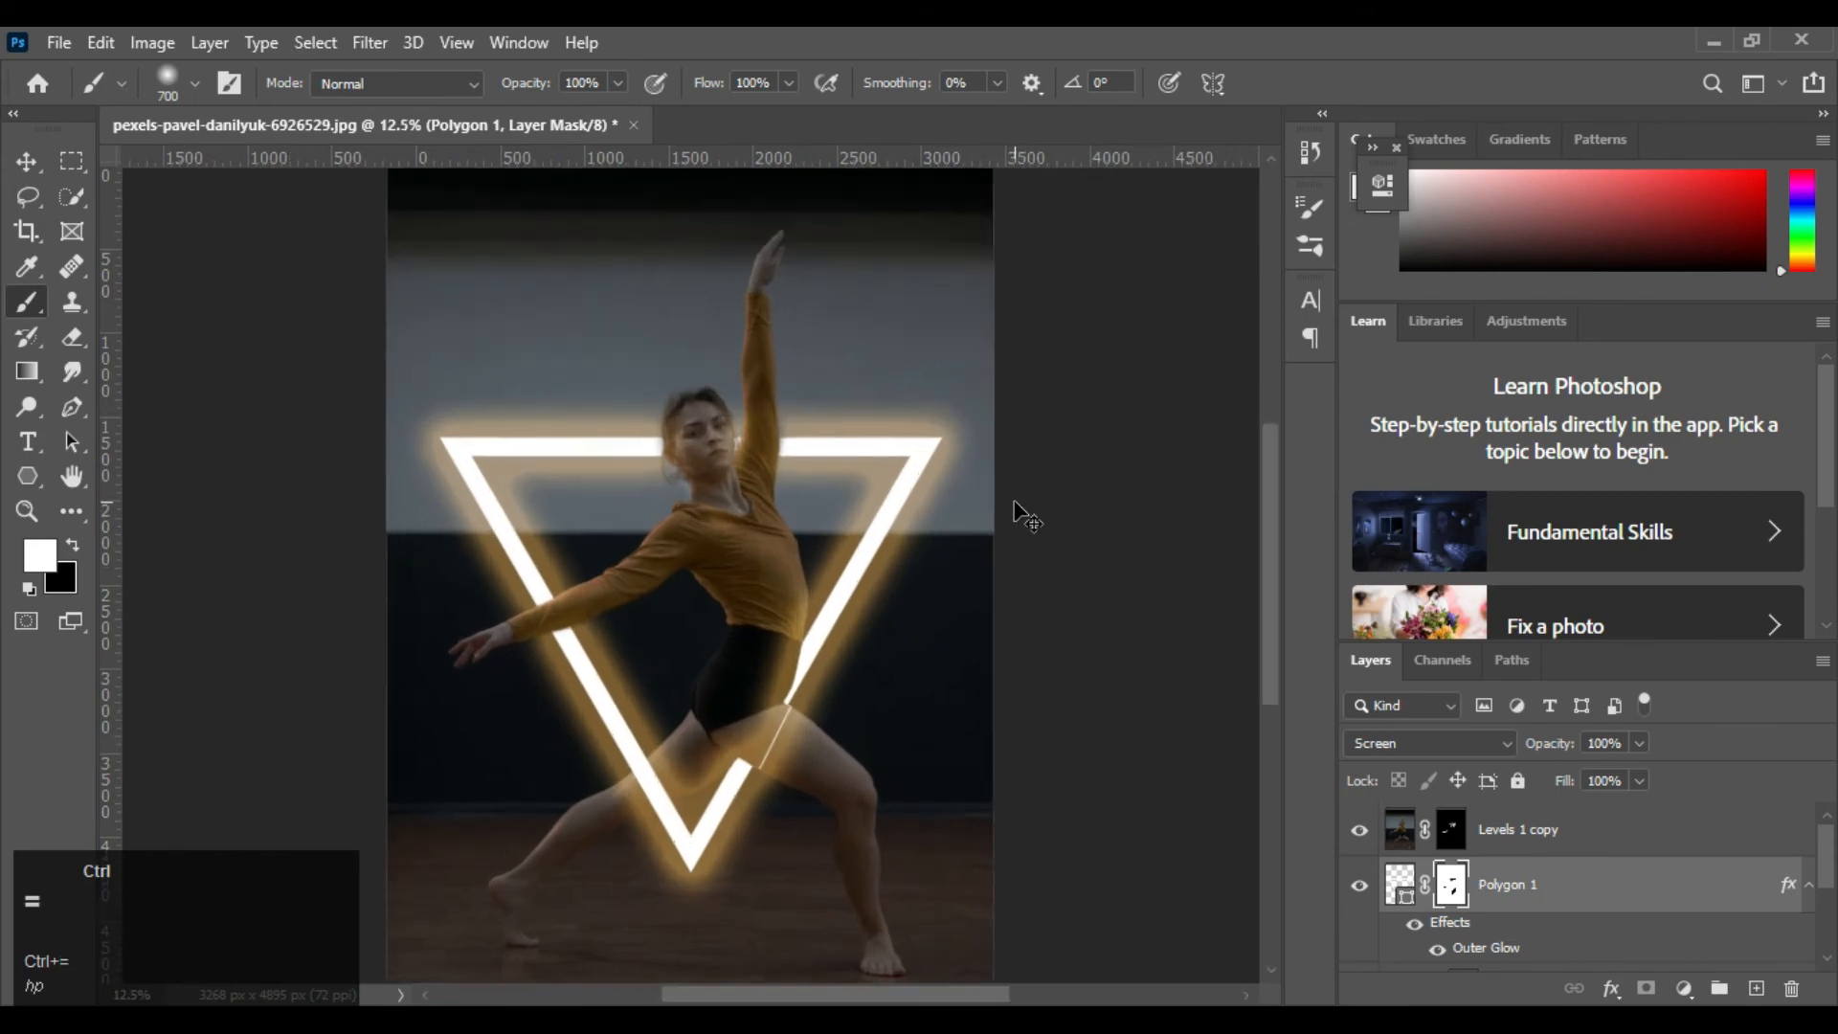
Reduce the brush to 200 px, switch to black and try painting out the thin line across the thigh on the Polygon 1 mask
key(ctrl+equal)
key(ctrl+equal)
key(ctrl+equal)
key(space)
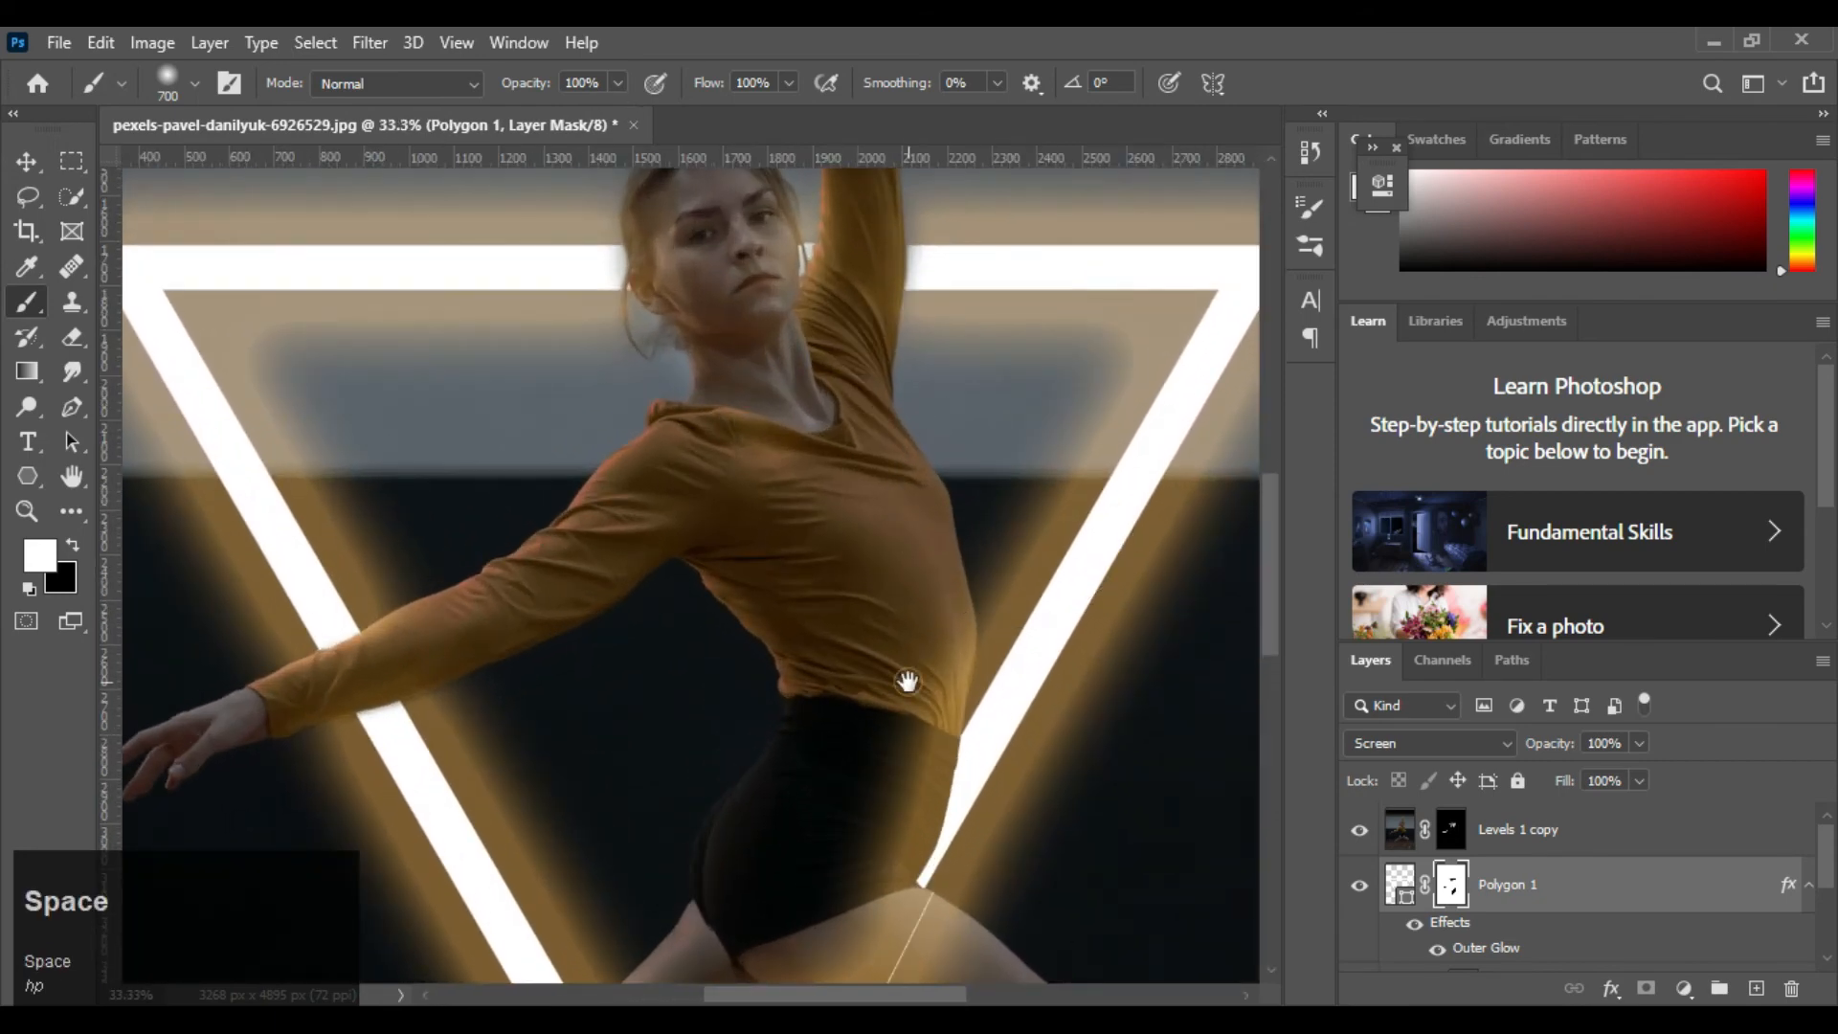
drag(906, 686, 792, 382)
key(bracketleft)
key(bracketleft)
key(bracketleft)
key(bracketleft)
key(bracketleft)
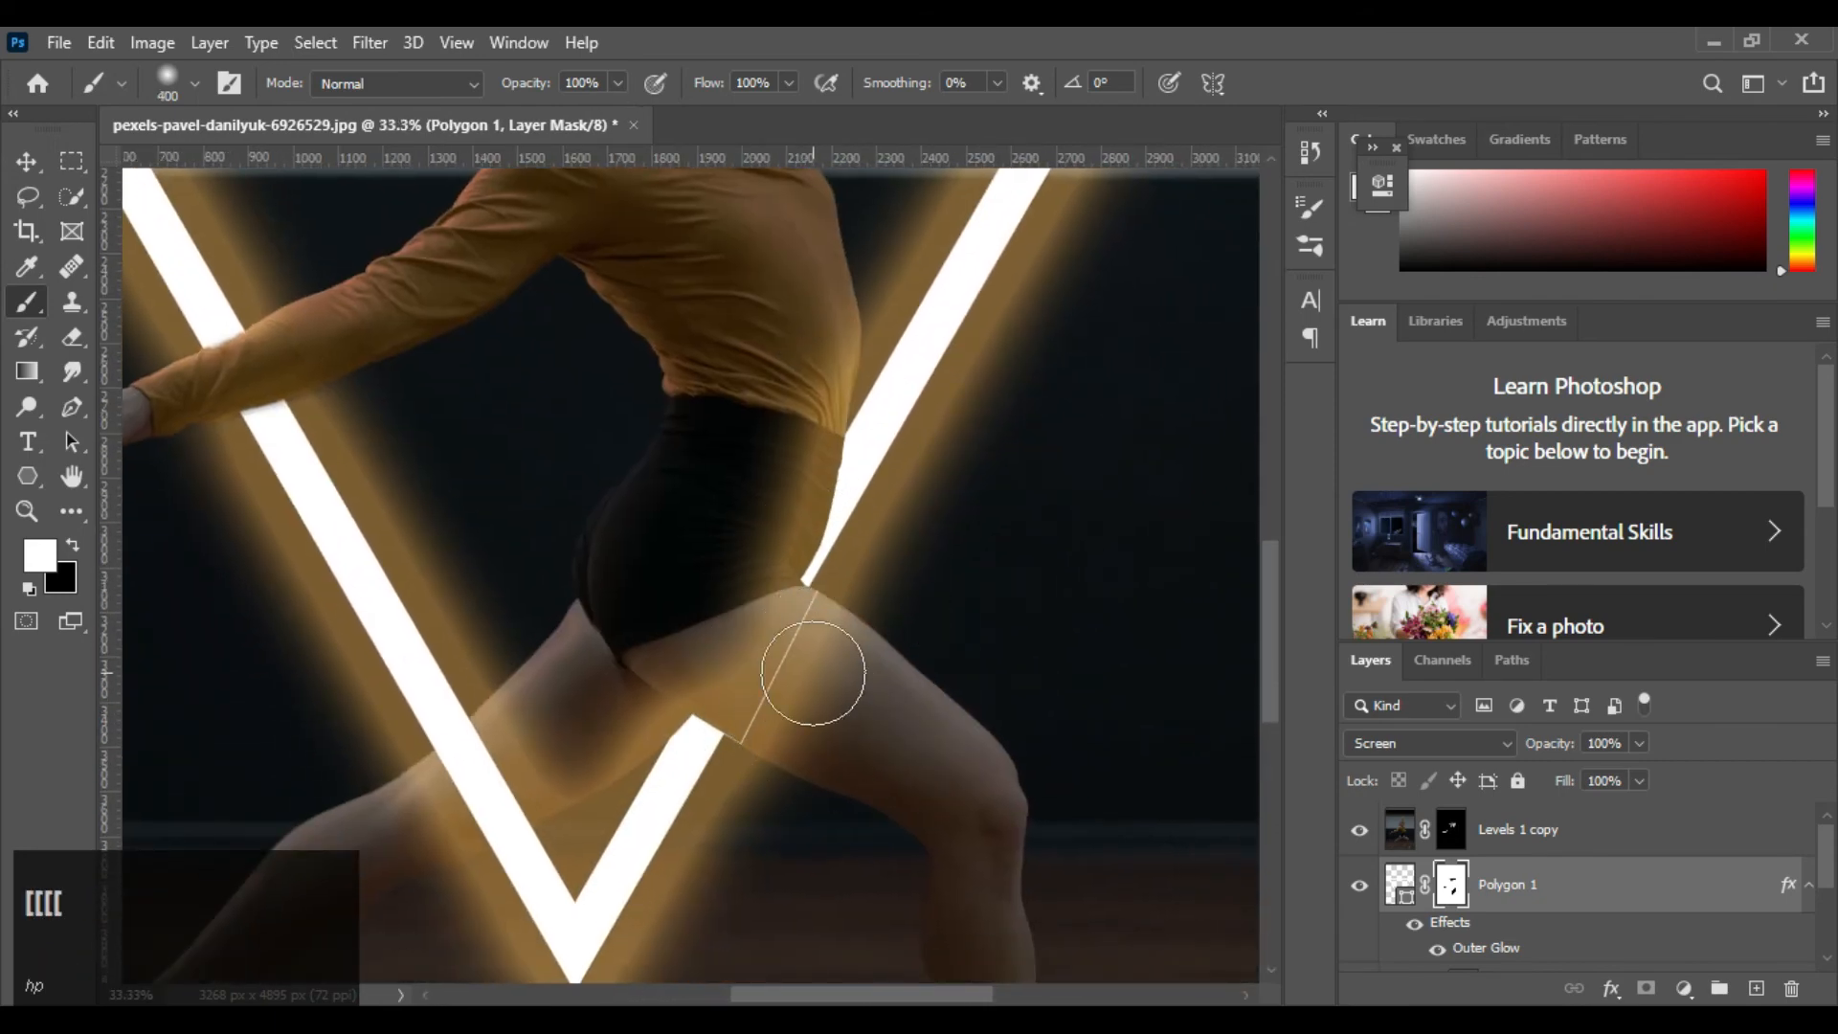
key(x)
click(804, 660)
key(ctrl+z)
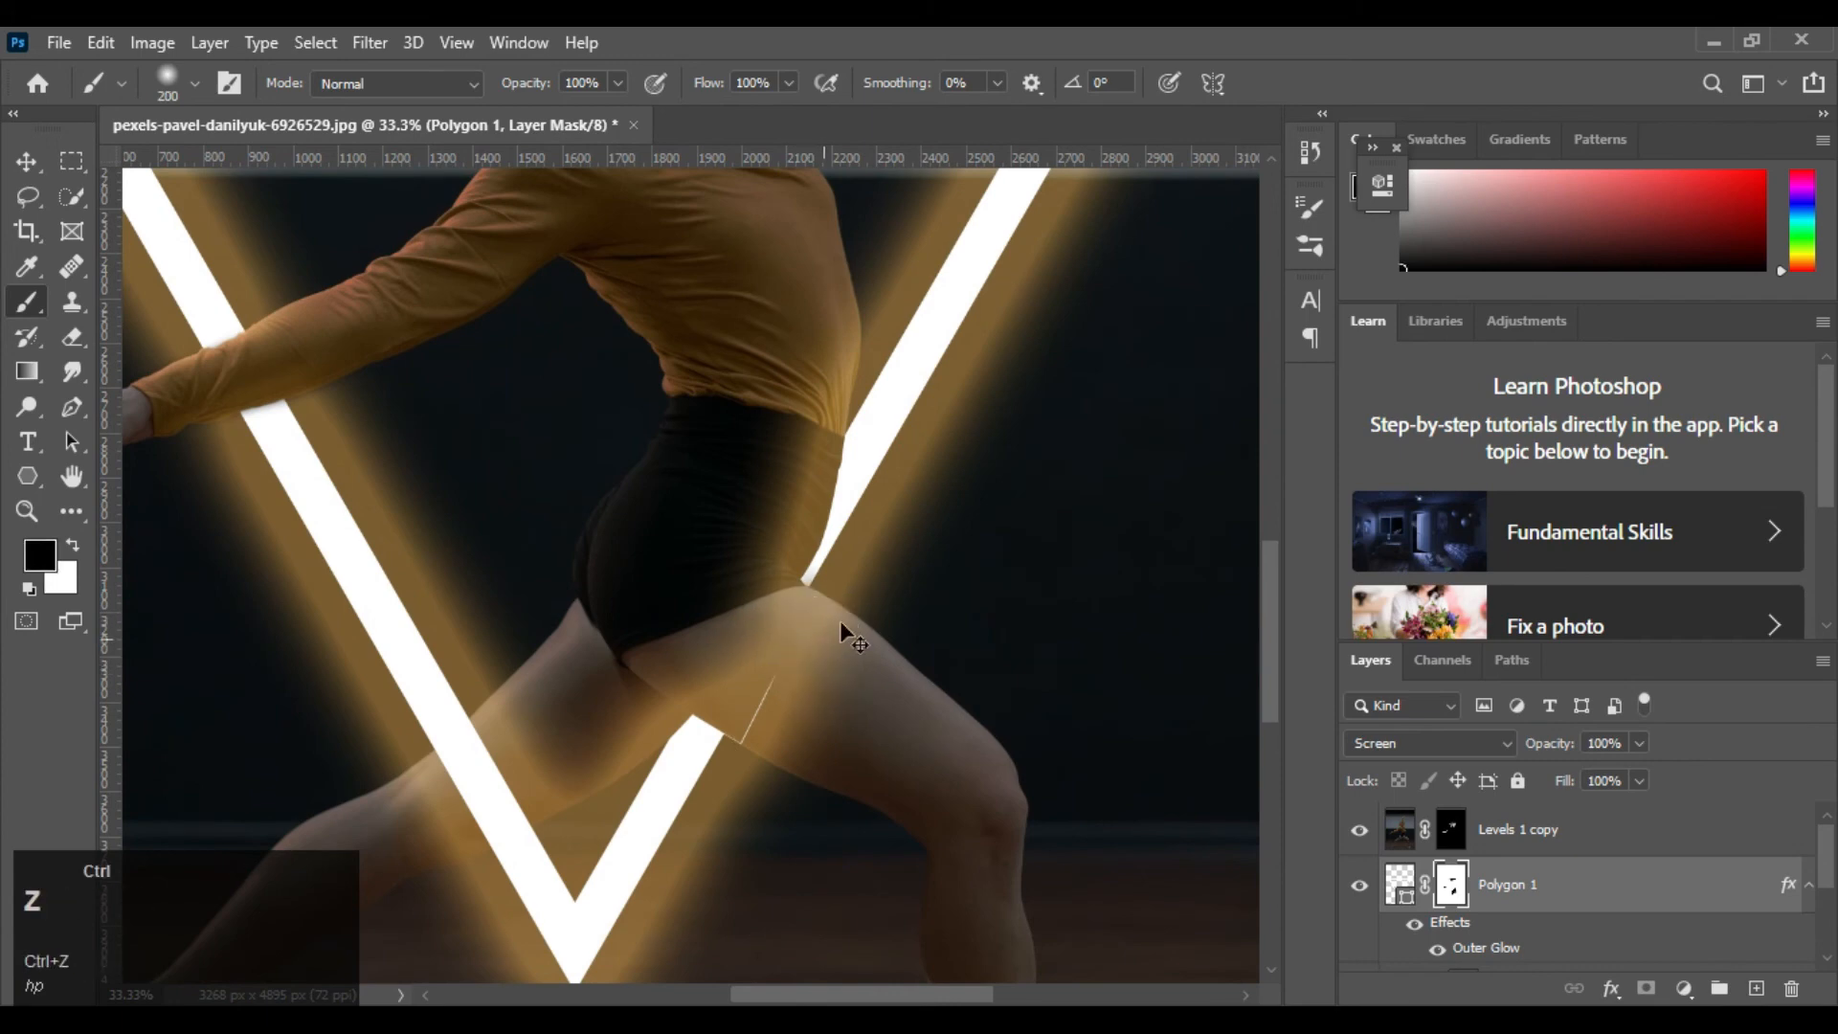
Harden the 200 px brush and paint black on the Polygon 1 mask over the thin line across the thigh and over the shorts
right_click(948, 509)
drag(1162, 634, 1242, 637)
click(34, 737)
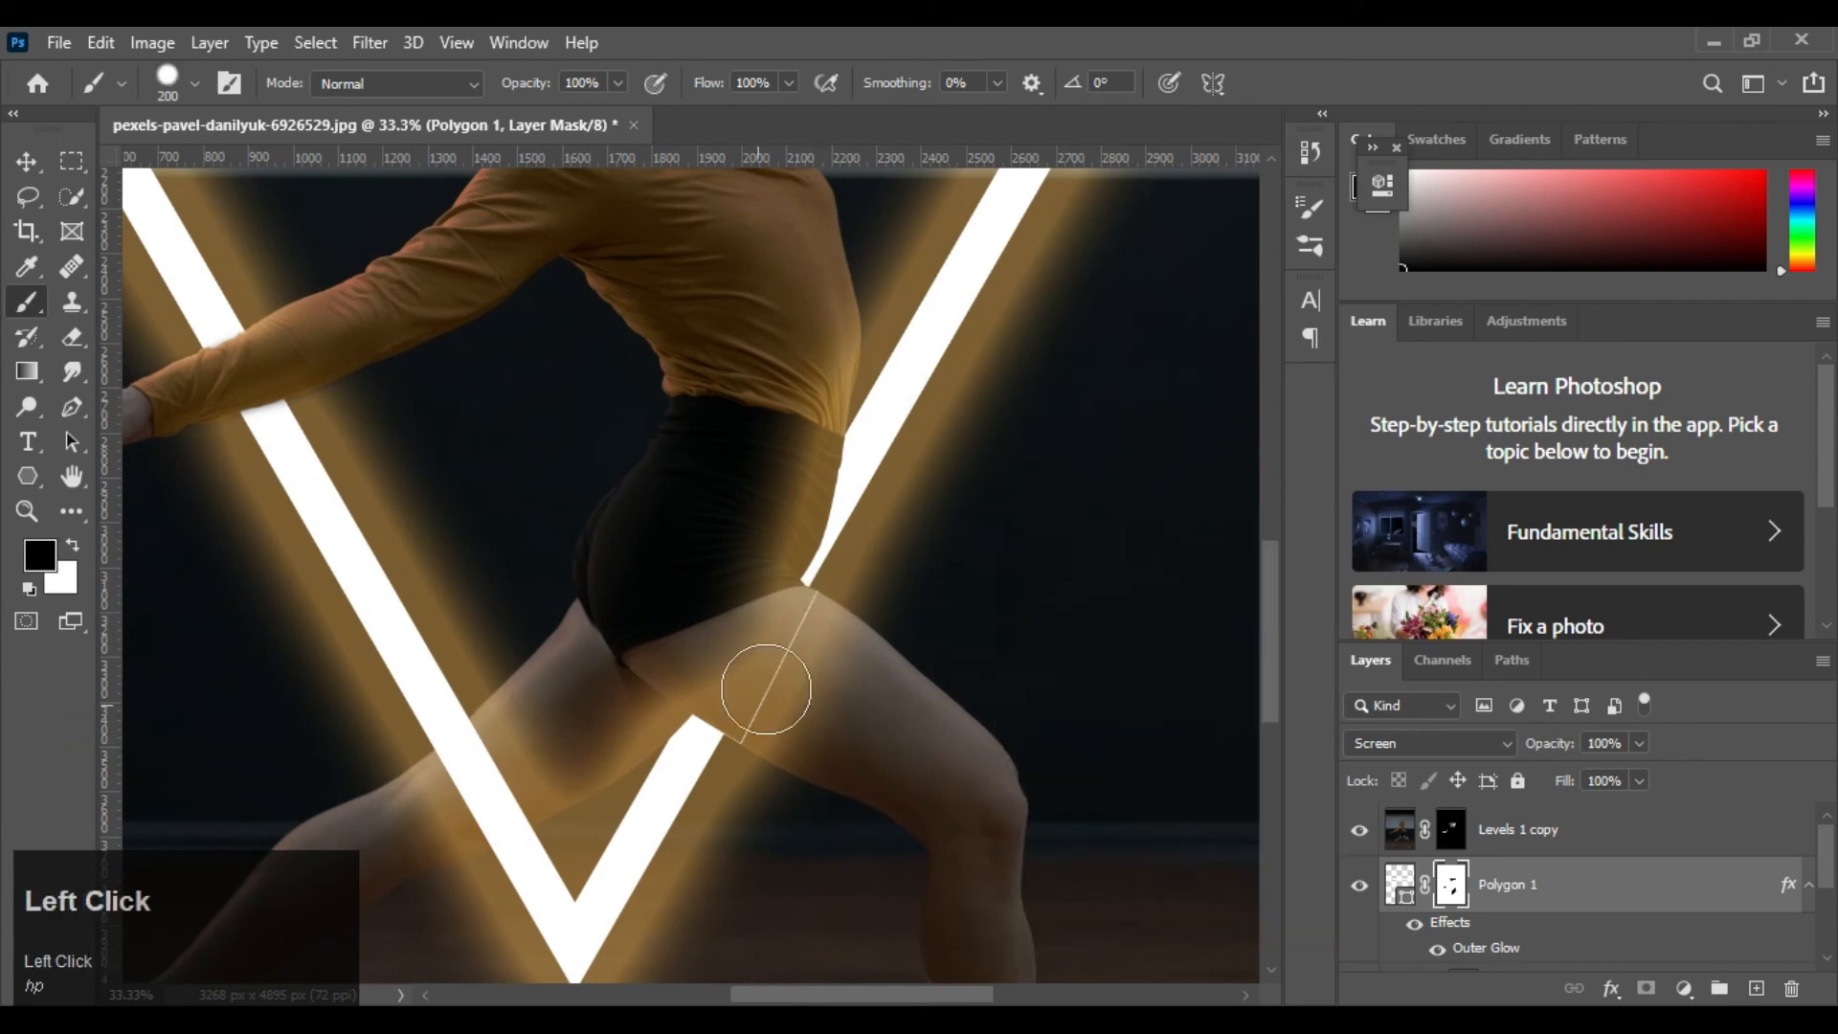
click(786, 670)
click(800, 633)
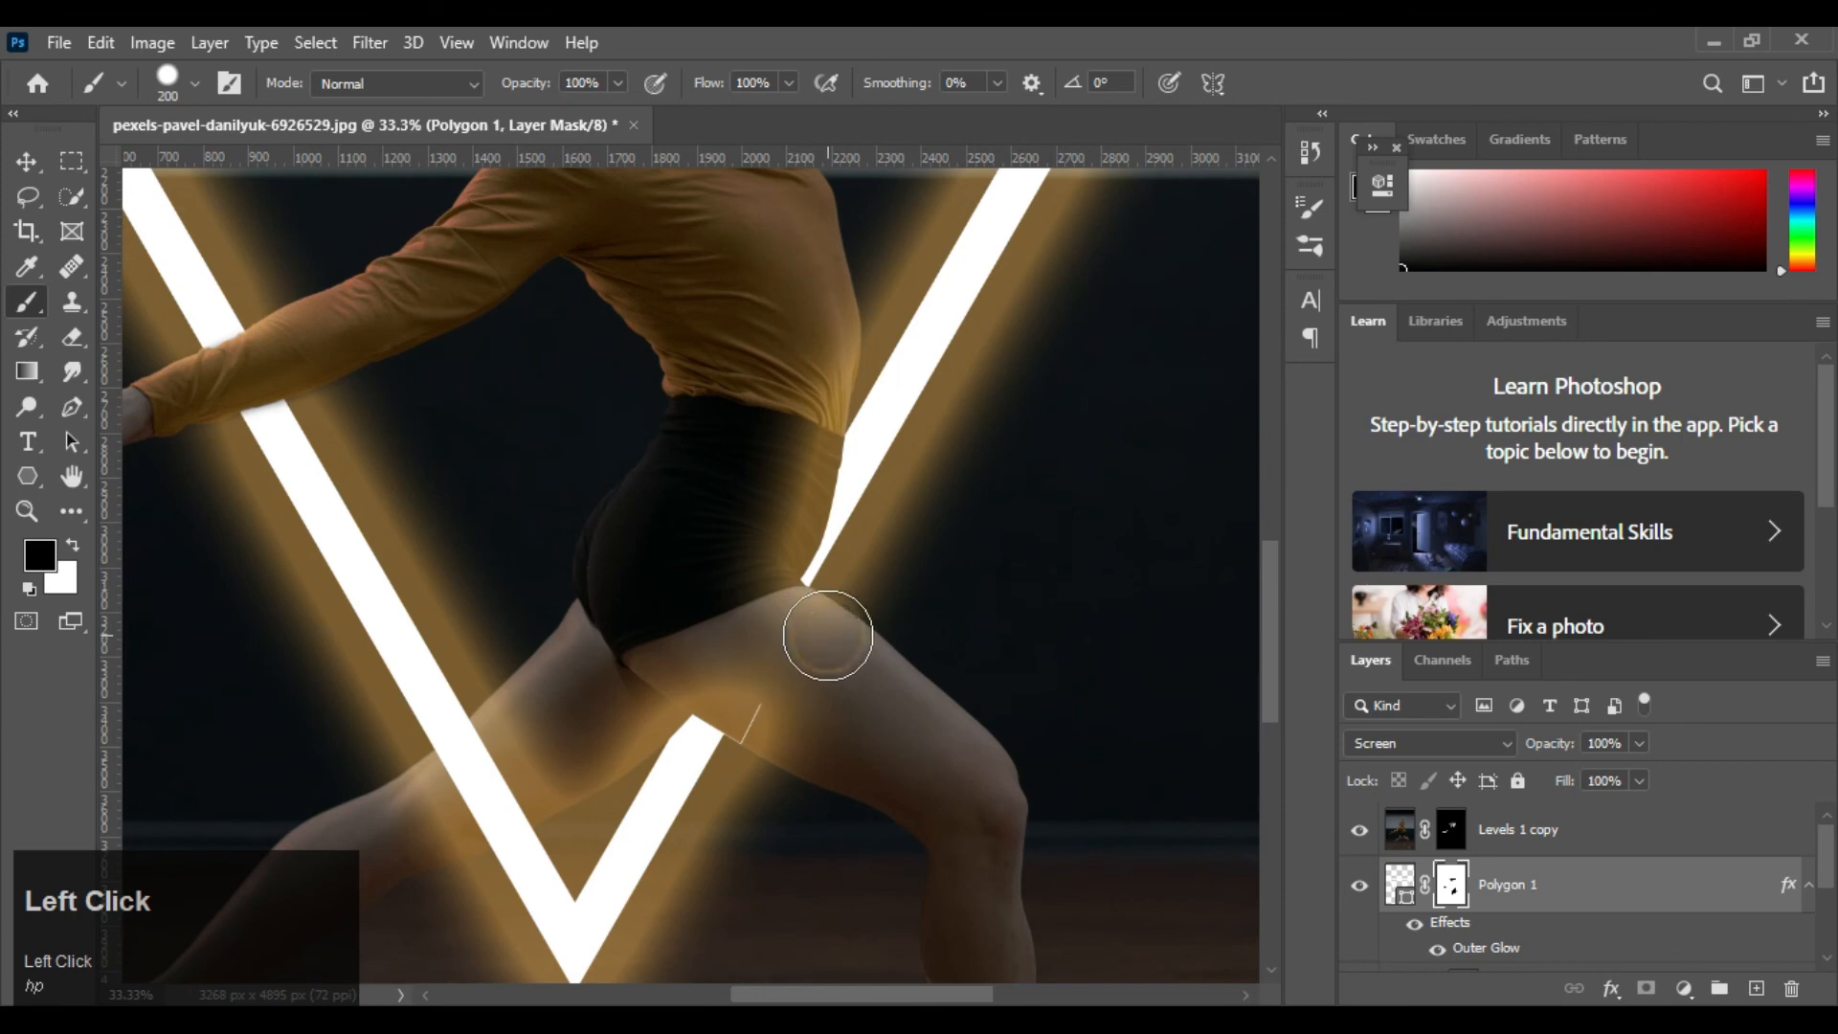
click(776, 728)
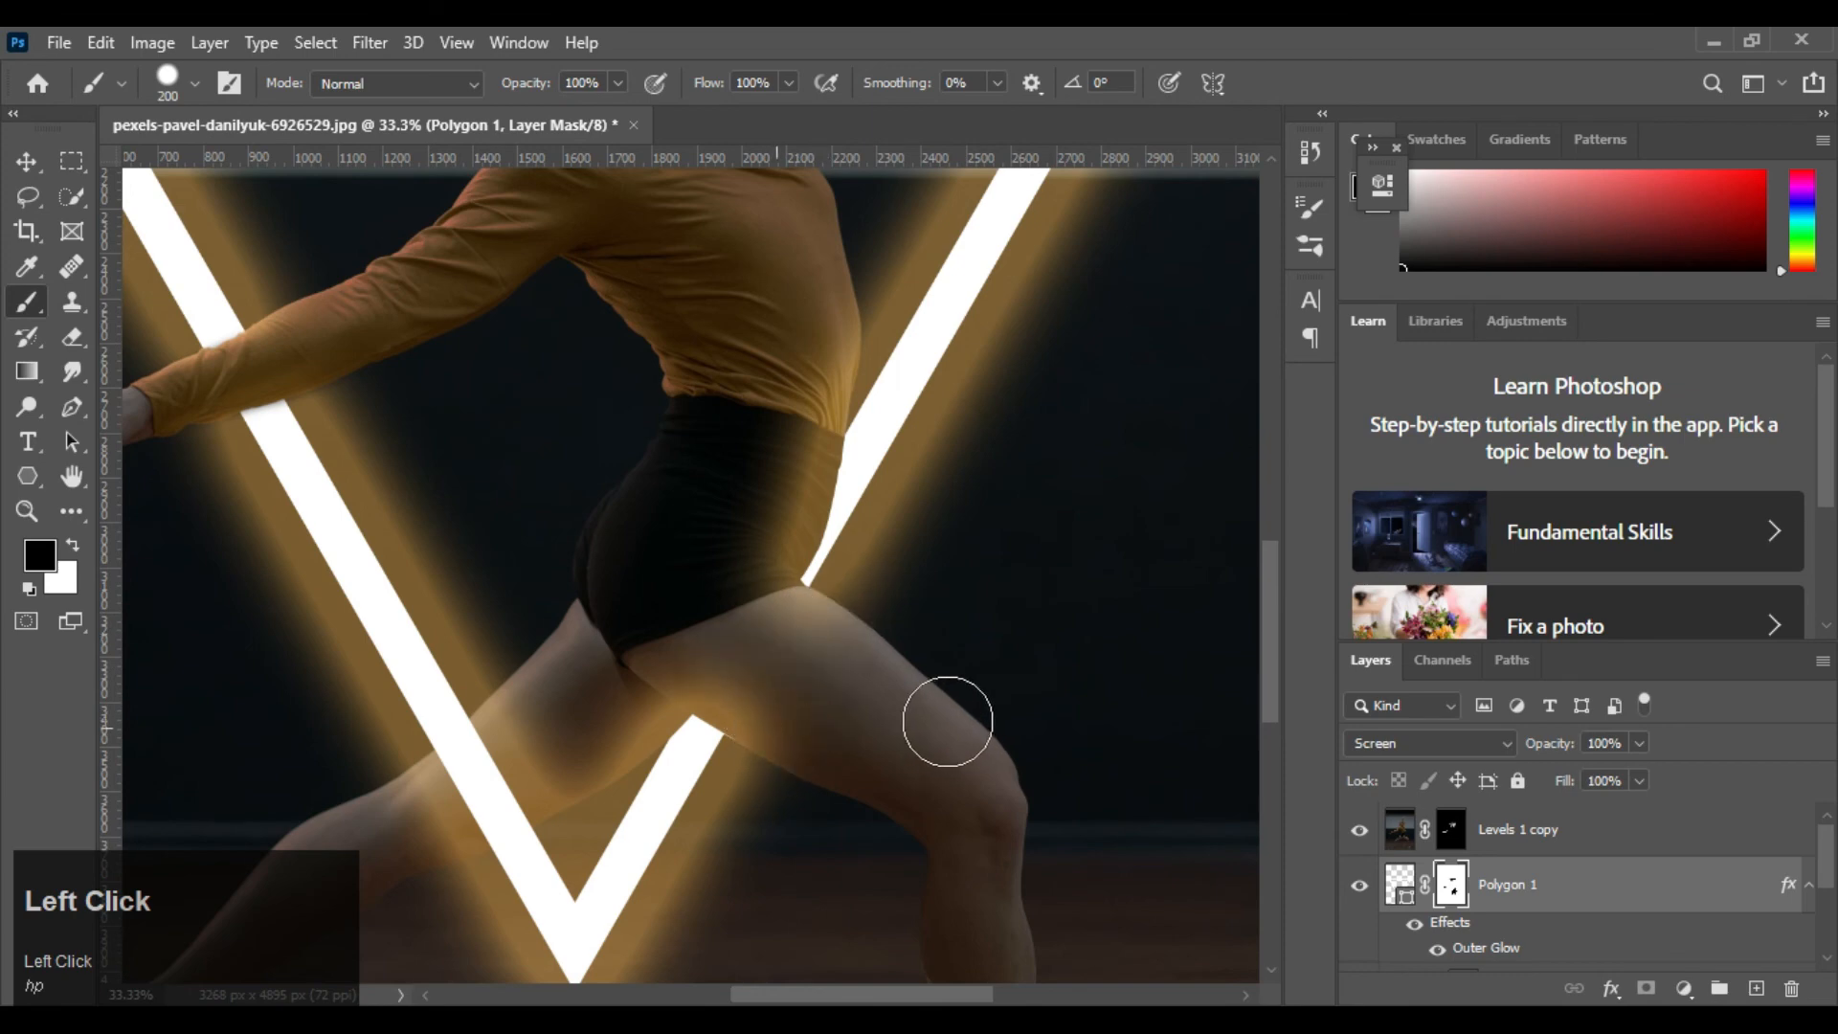
mouse_move(736, 607)
mouse_down()
mouse_move(829, 683)
mouse_move(698, 635)
mouse_move(751, 677)
mouse_move(763, 640)
mouse_move(955, 693)
mouse_up()
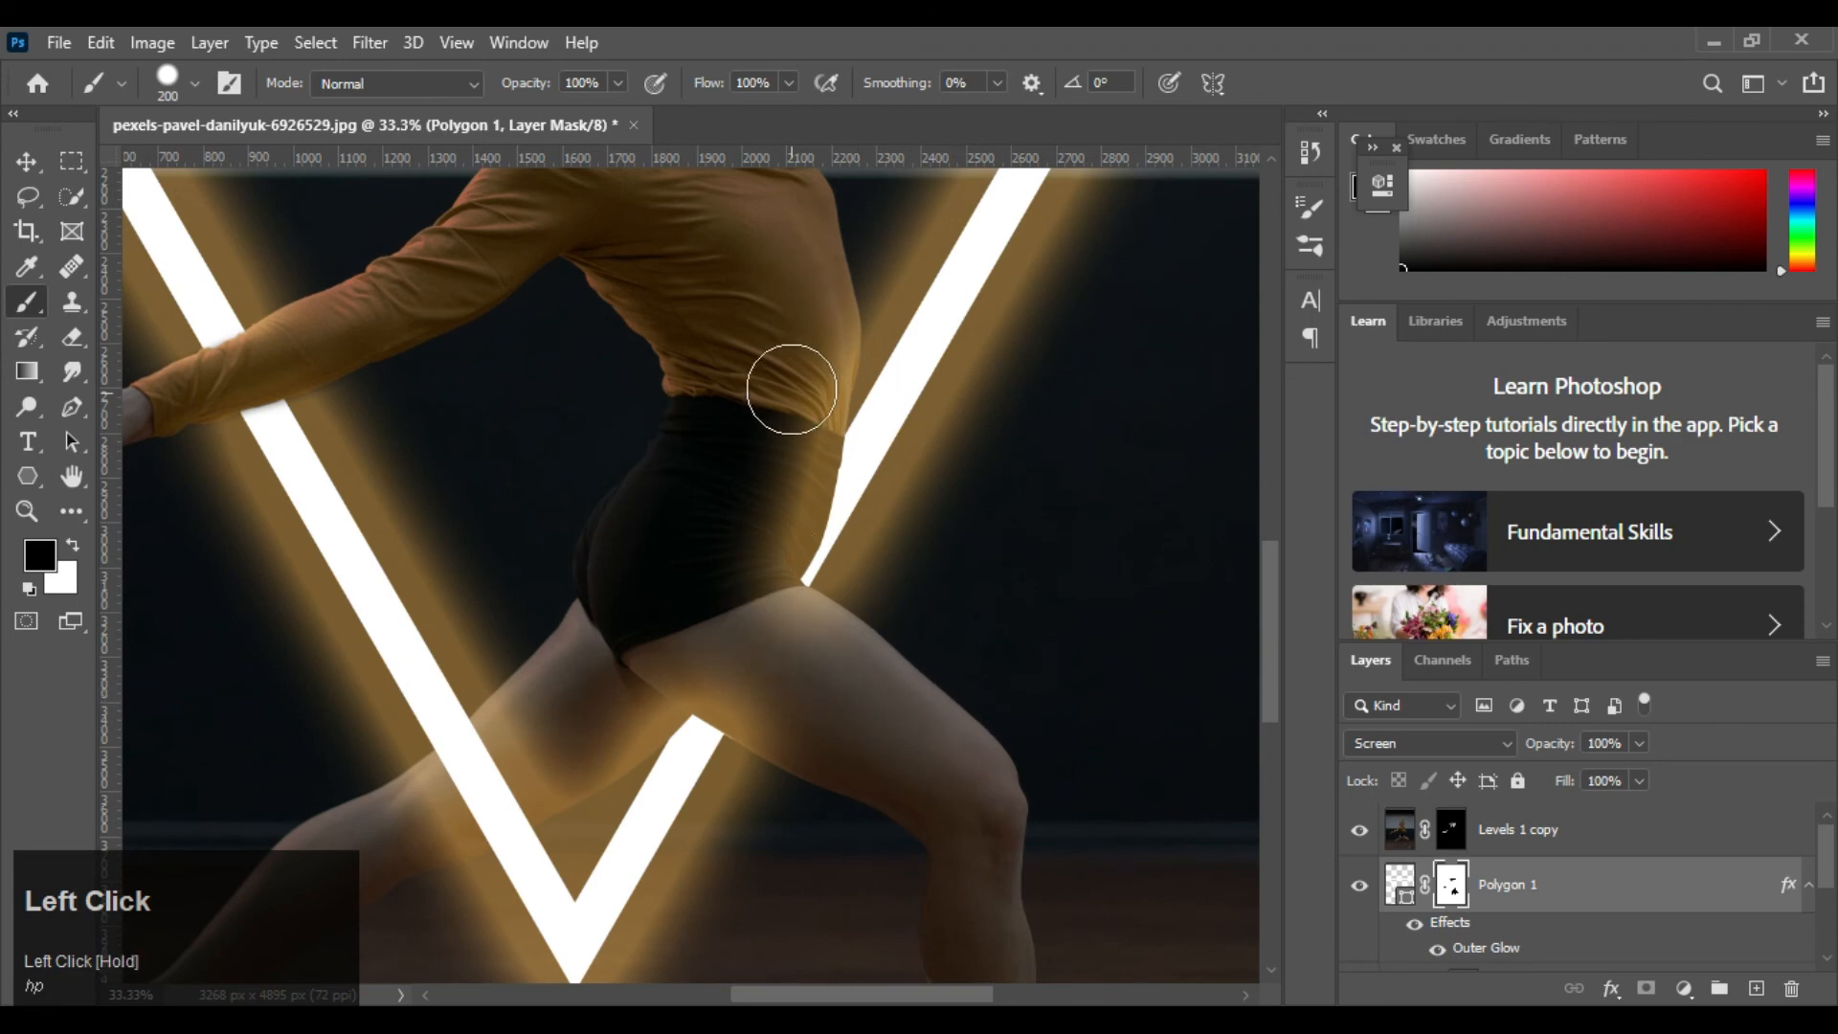
drag(800, 391, 758, 535)
key(ctrl+0)
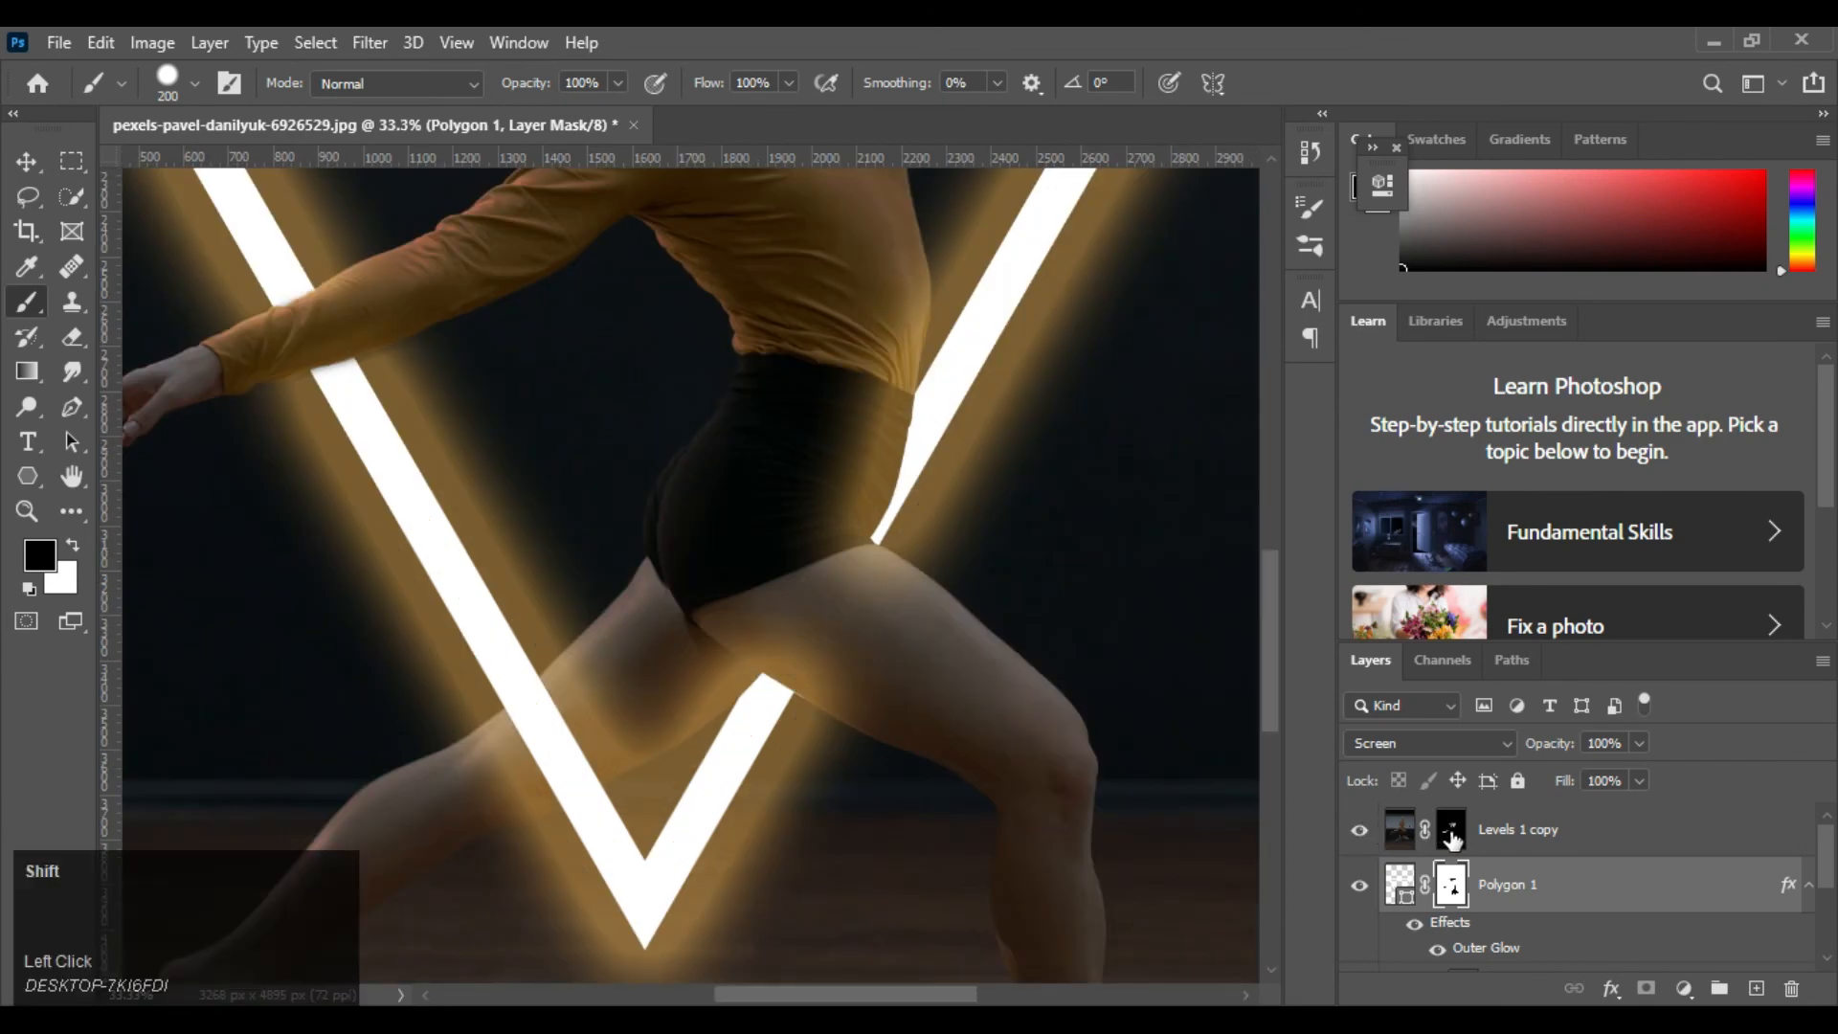
Target the Levels 1 copy mask, set the brush opacity to 49% and try painting white over the shorts and upper thigh
shift+click(1453, 839)
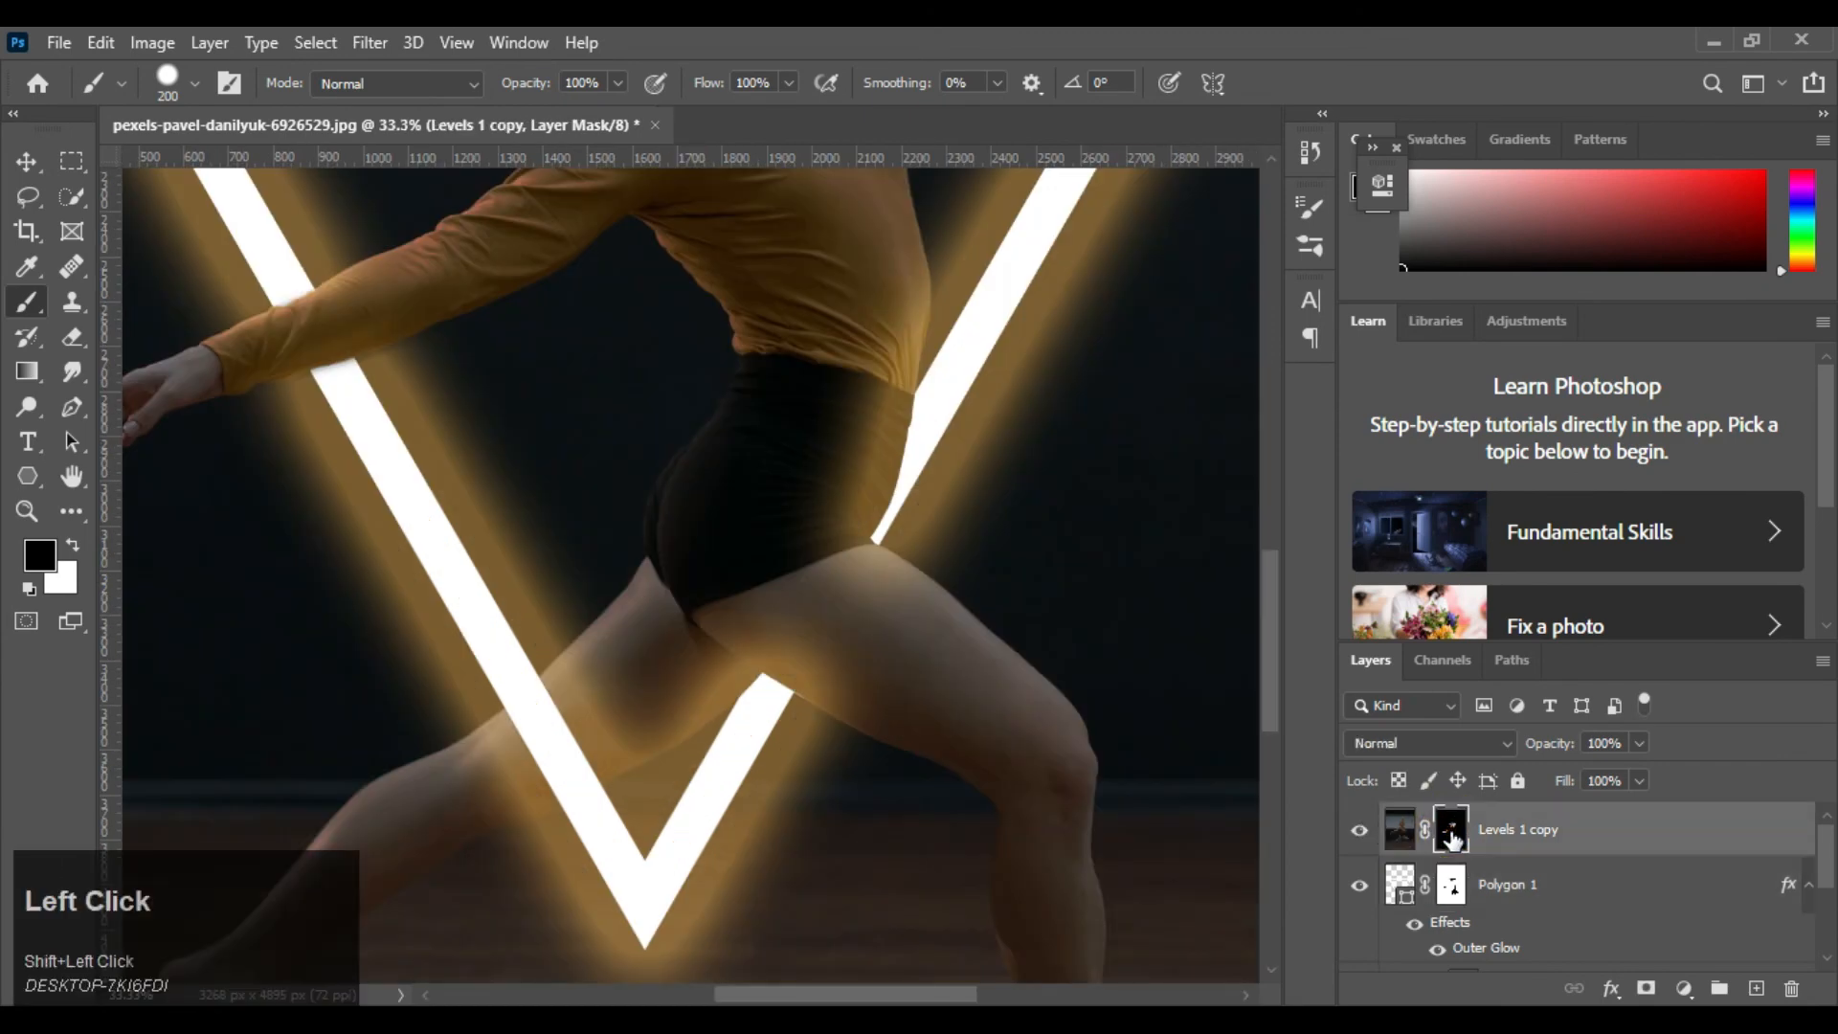
drag(530, 83, 472, 90)
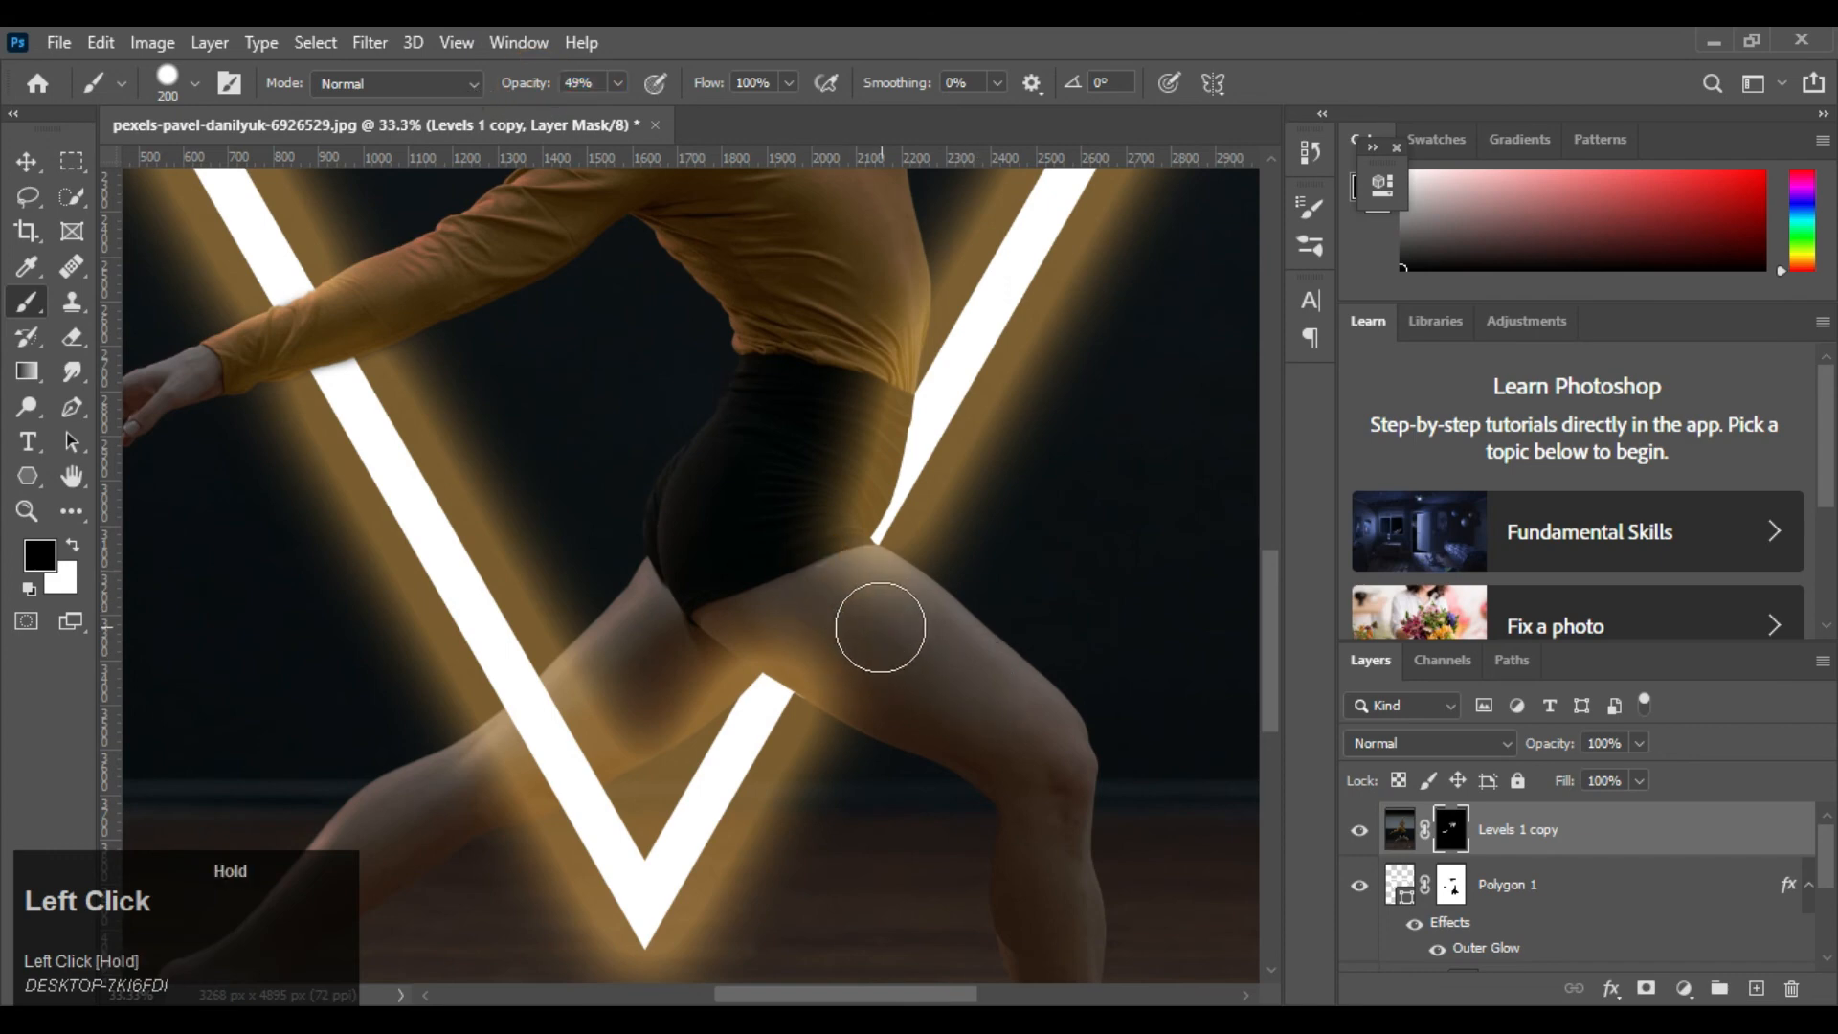
key(x)
click(815, 548)
drag(861, 596, 922, 624)
key(ctrl+z)
Set the brush hardness to 0% and try a white stroke on the Levels 1 copy mask from the waist down to the thigh
right_click(907, 594)
drag(1037, 426, 8, 784)
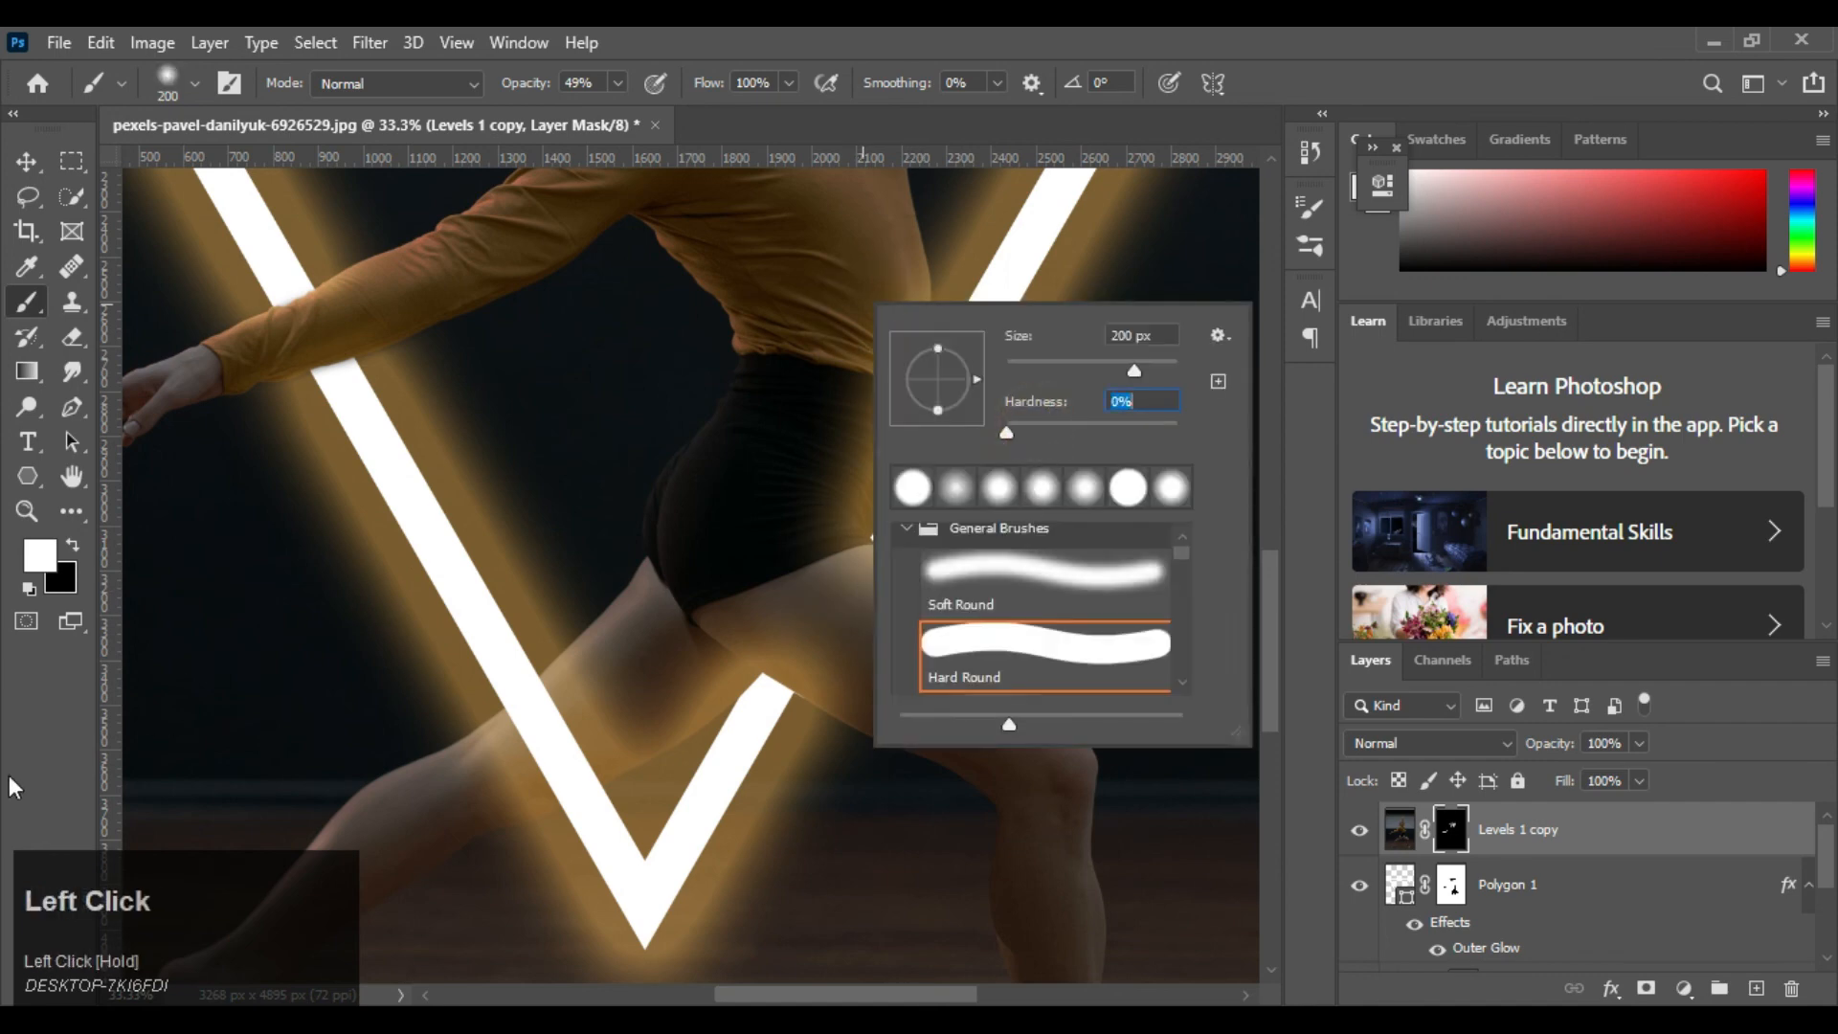
click(38, 777)
mouse_move(883, 289)
mouse_down()
mouse_move(821, 533)
mouse_move(882, 607)
mouse_move(743, 604)
mouse_move(804, 656)
mouse_move(802, 593)
mouse_up()
key(ctrl+z)
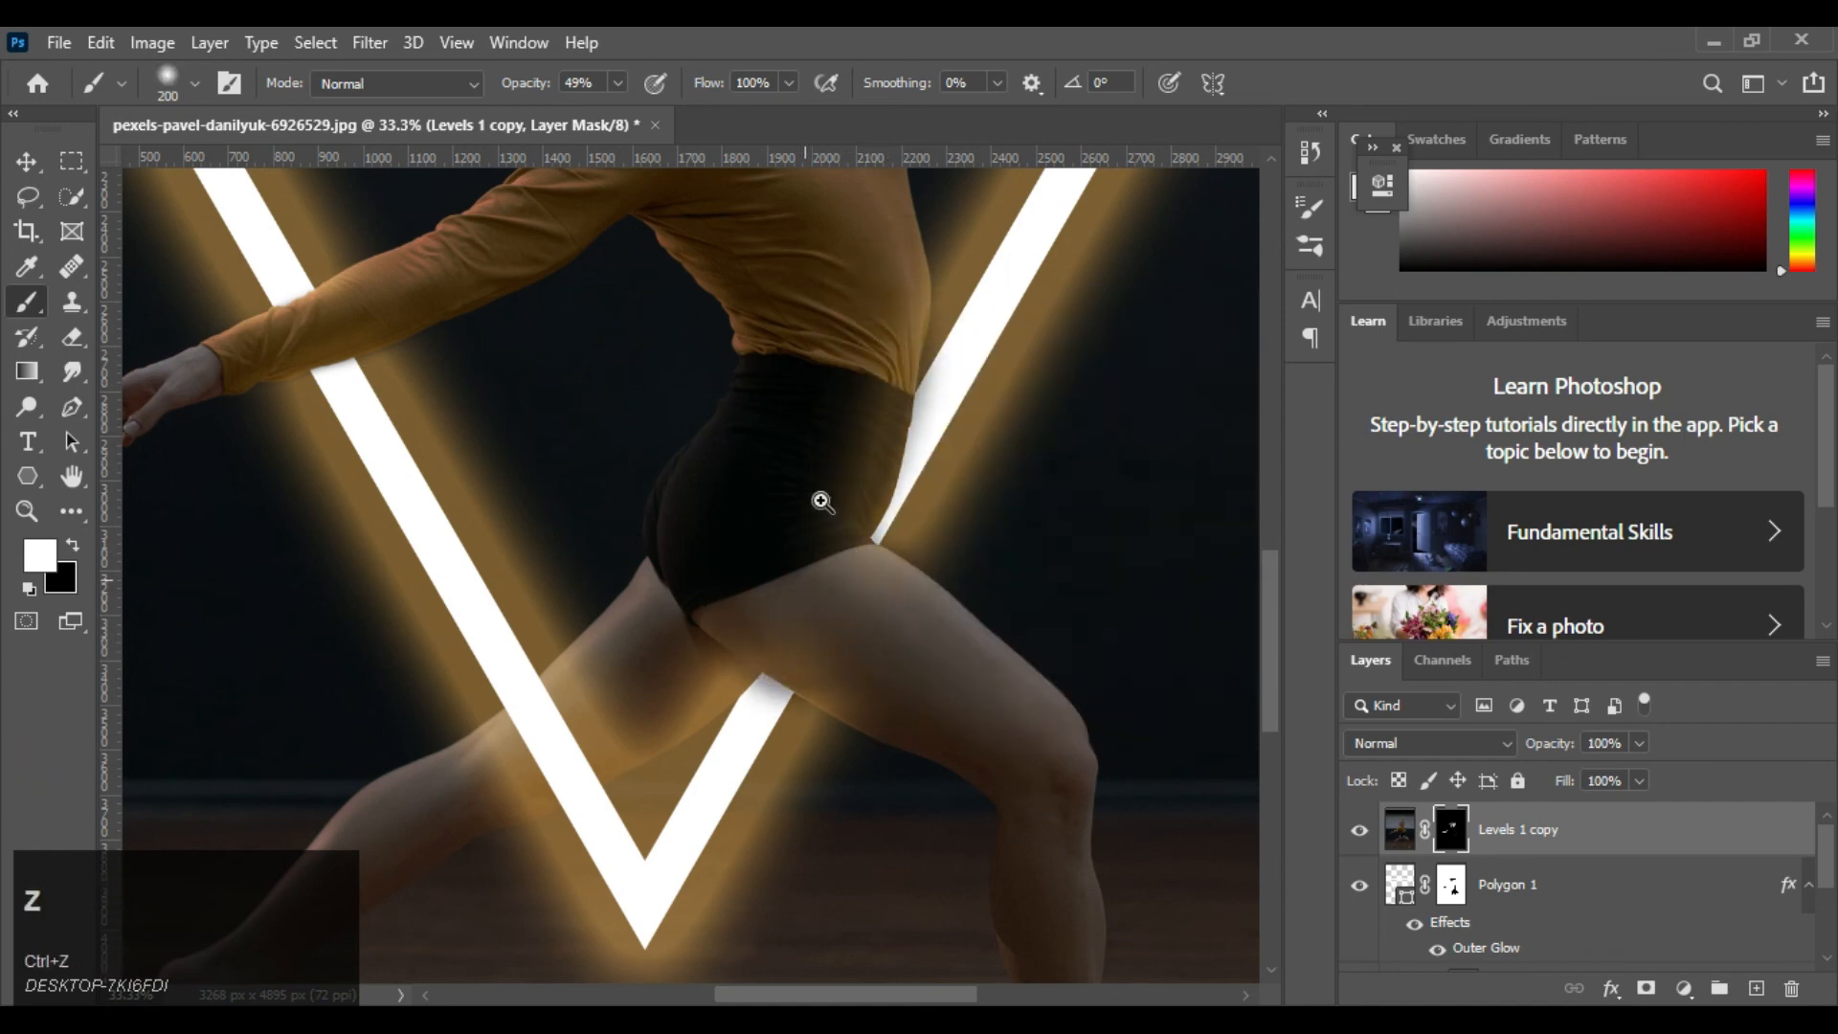
key(z)
click(27, 303)
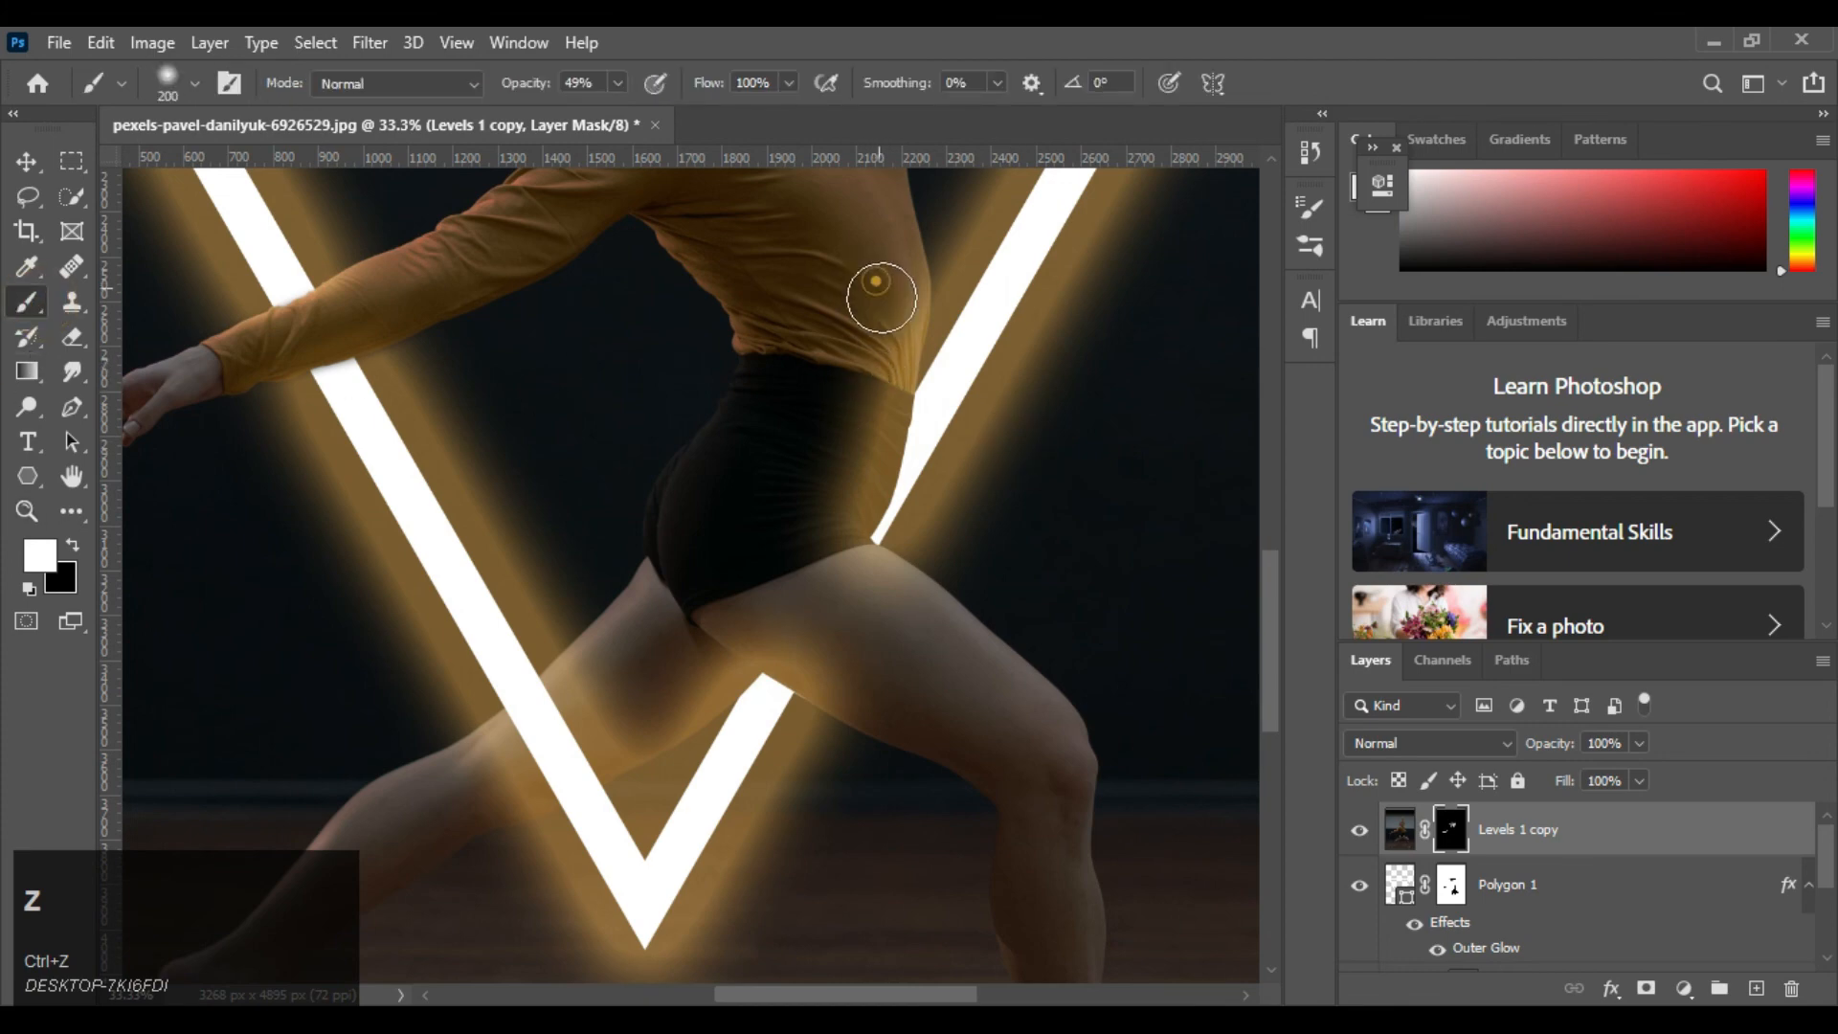
Paint white with the soft 200 px brush on the Levels 1 copy mask along the waist, shorts and top of the thigh
mouse_move(882, 287)
mouse_down()
mouse_move(841, 513)
mouse_move(815, 555)
mouse_move(931, 611)
mouse_up()
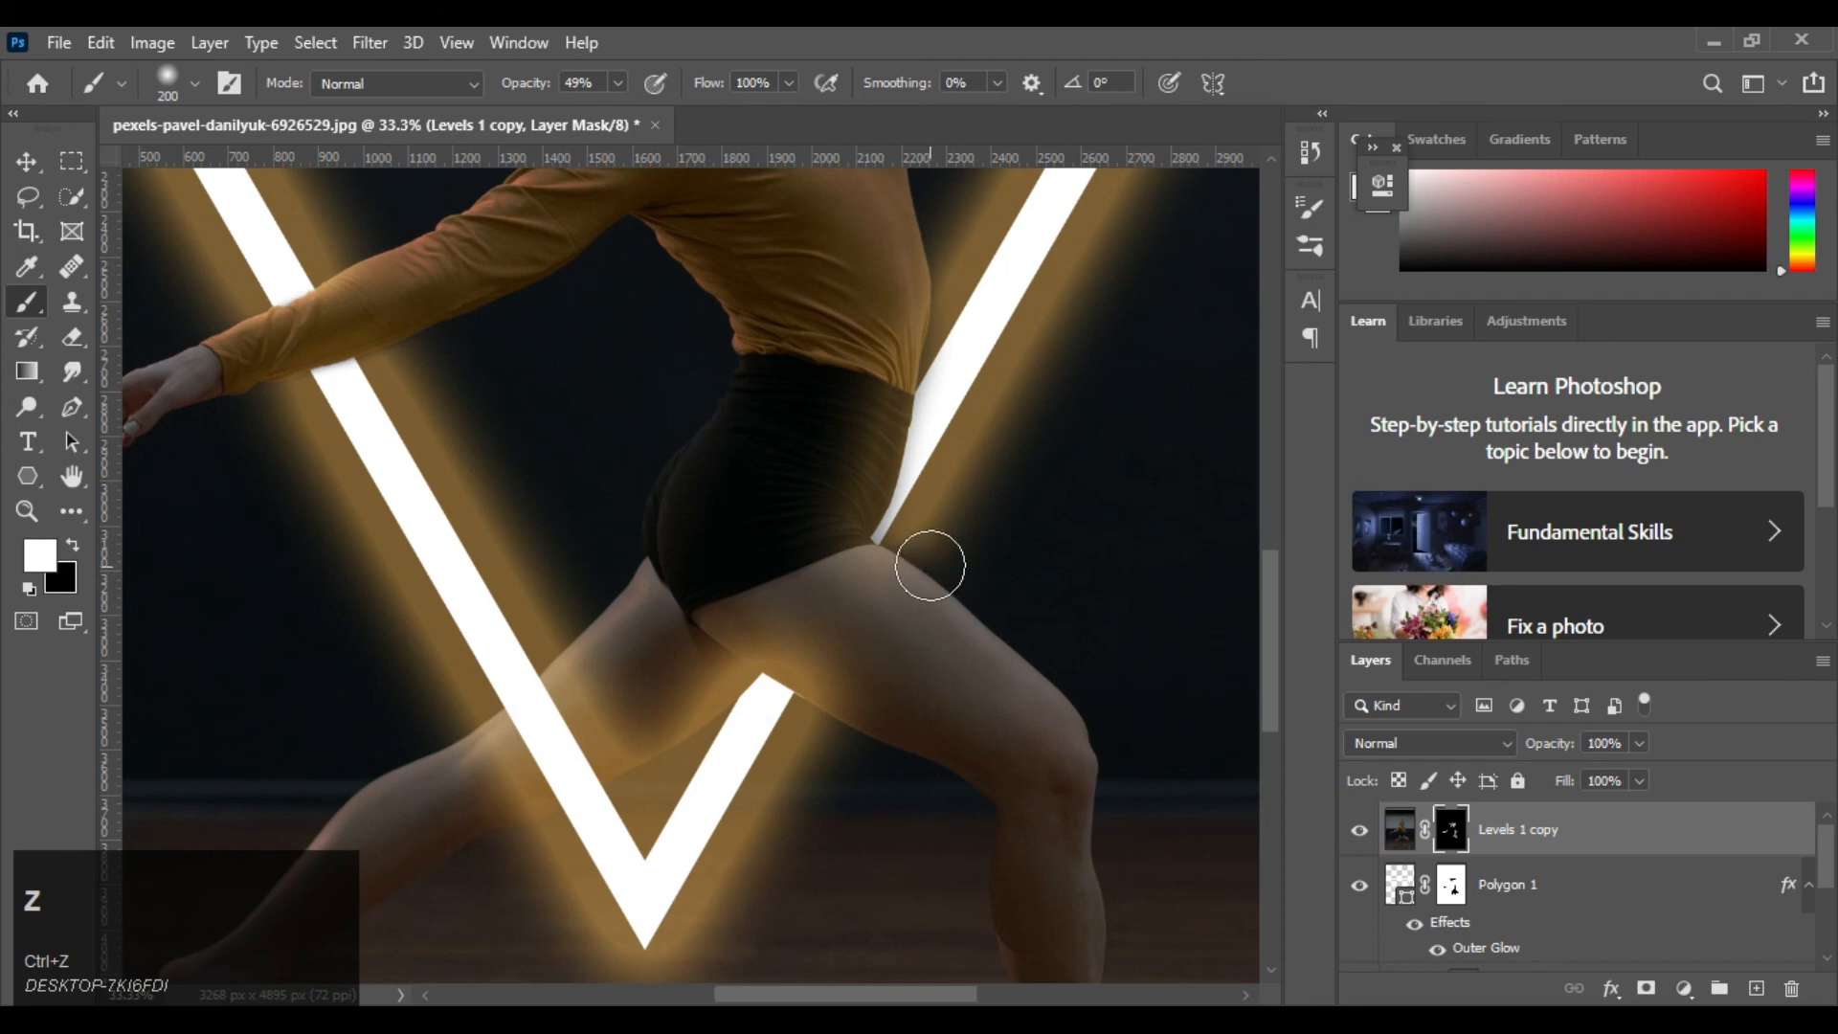
key(x)
key(x)
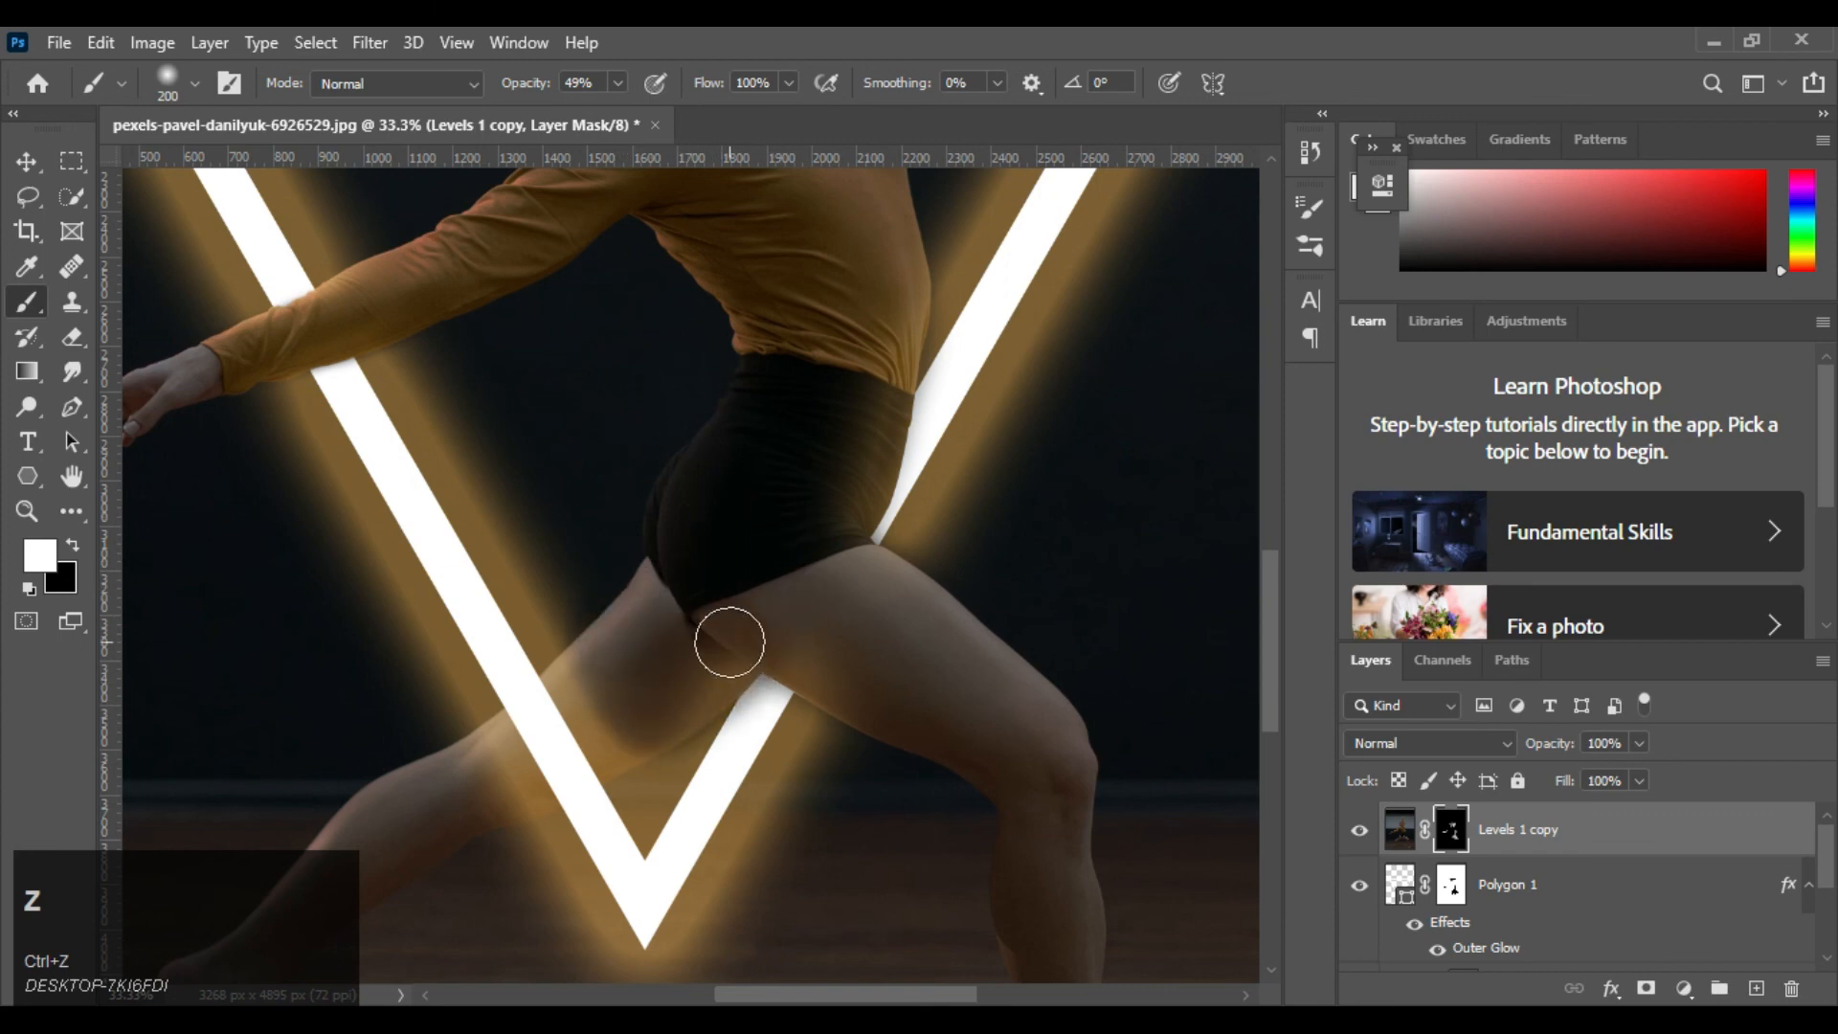
Paint white at 49% opacity on the Levels 1 copy mask over the inner thighs to soften the glow beside the neon bar
click(633, 664)
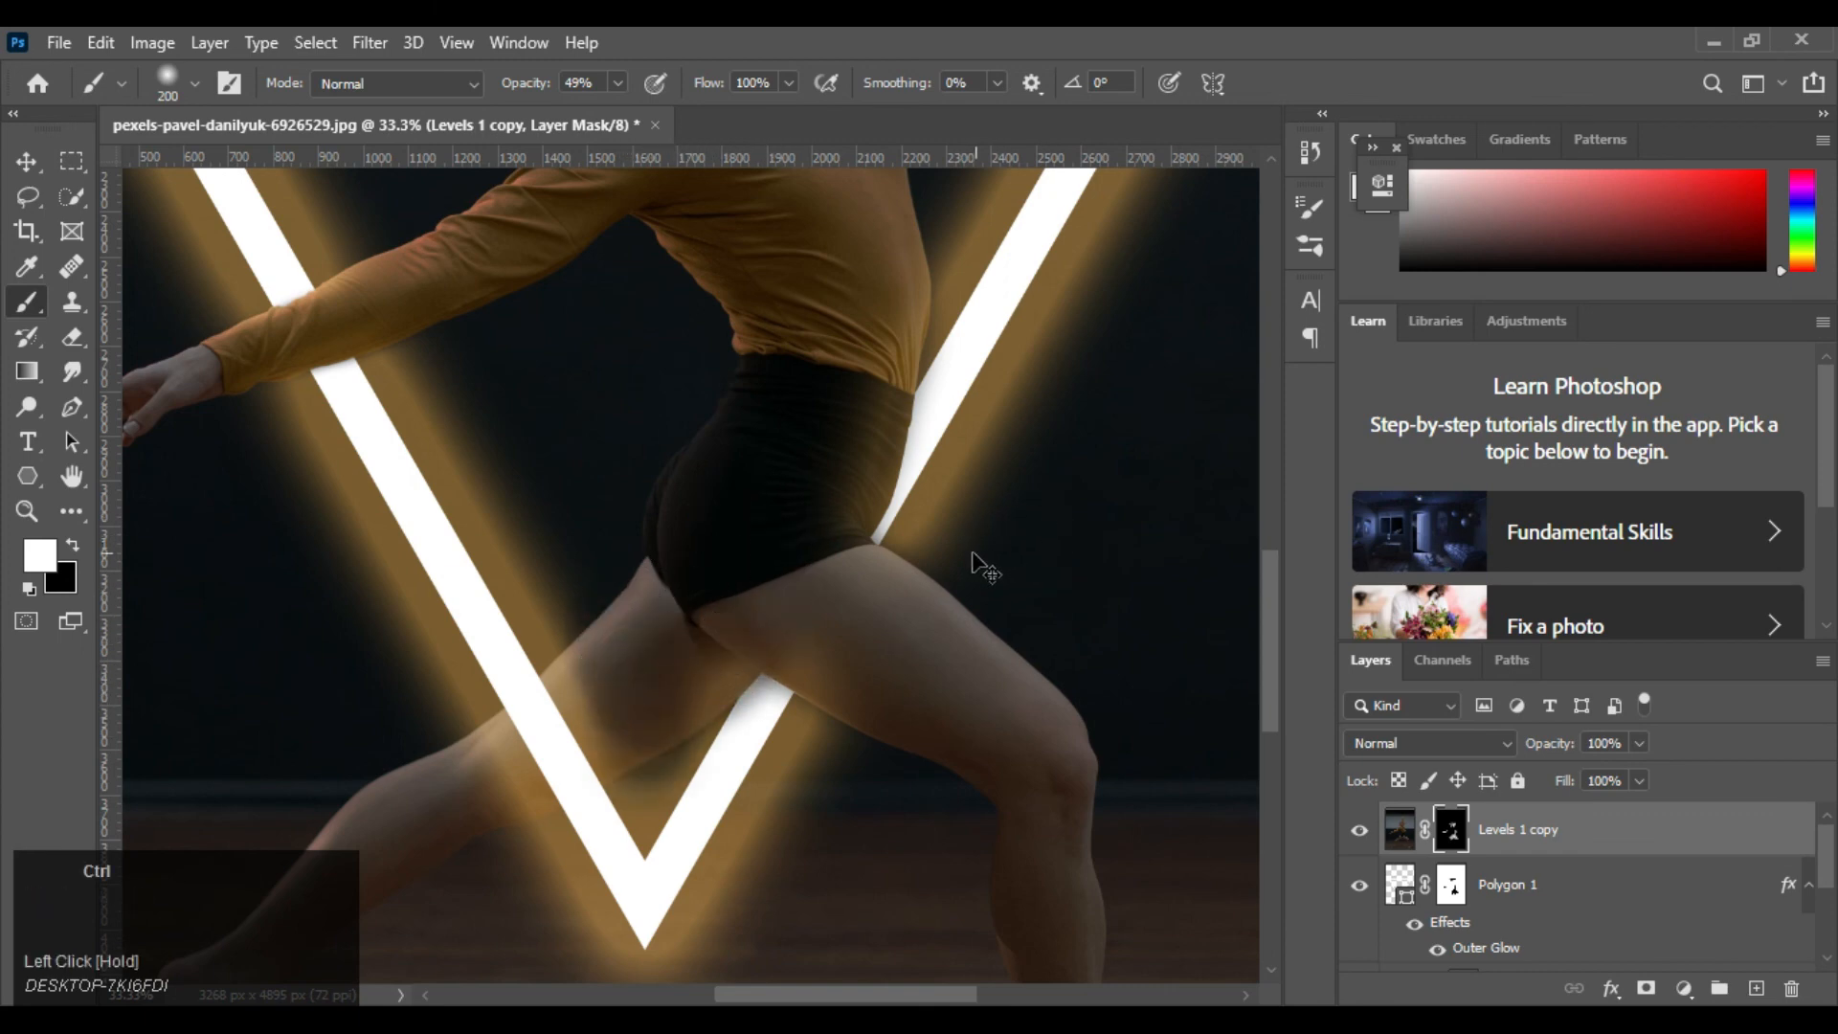
key(ctrl+z)
click(693, 658)
mouse_move(715, 650)
mouse_down()
mouse_move(670, 698)
mouse_move(725, 704)
mouse_up()
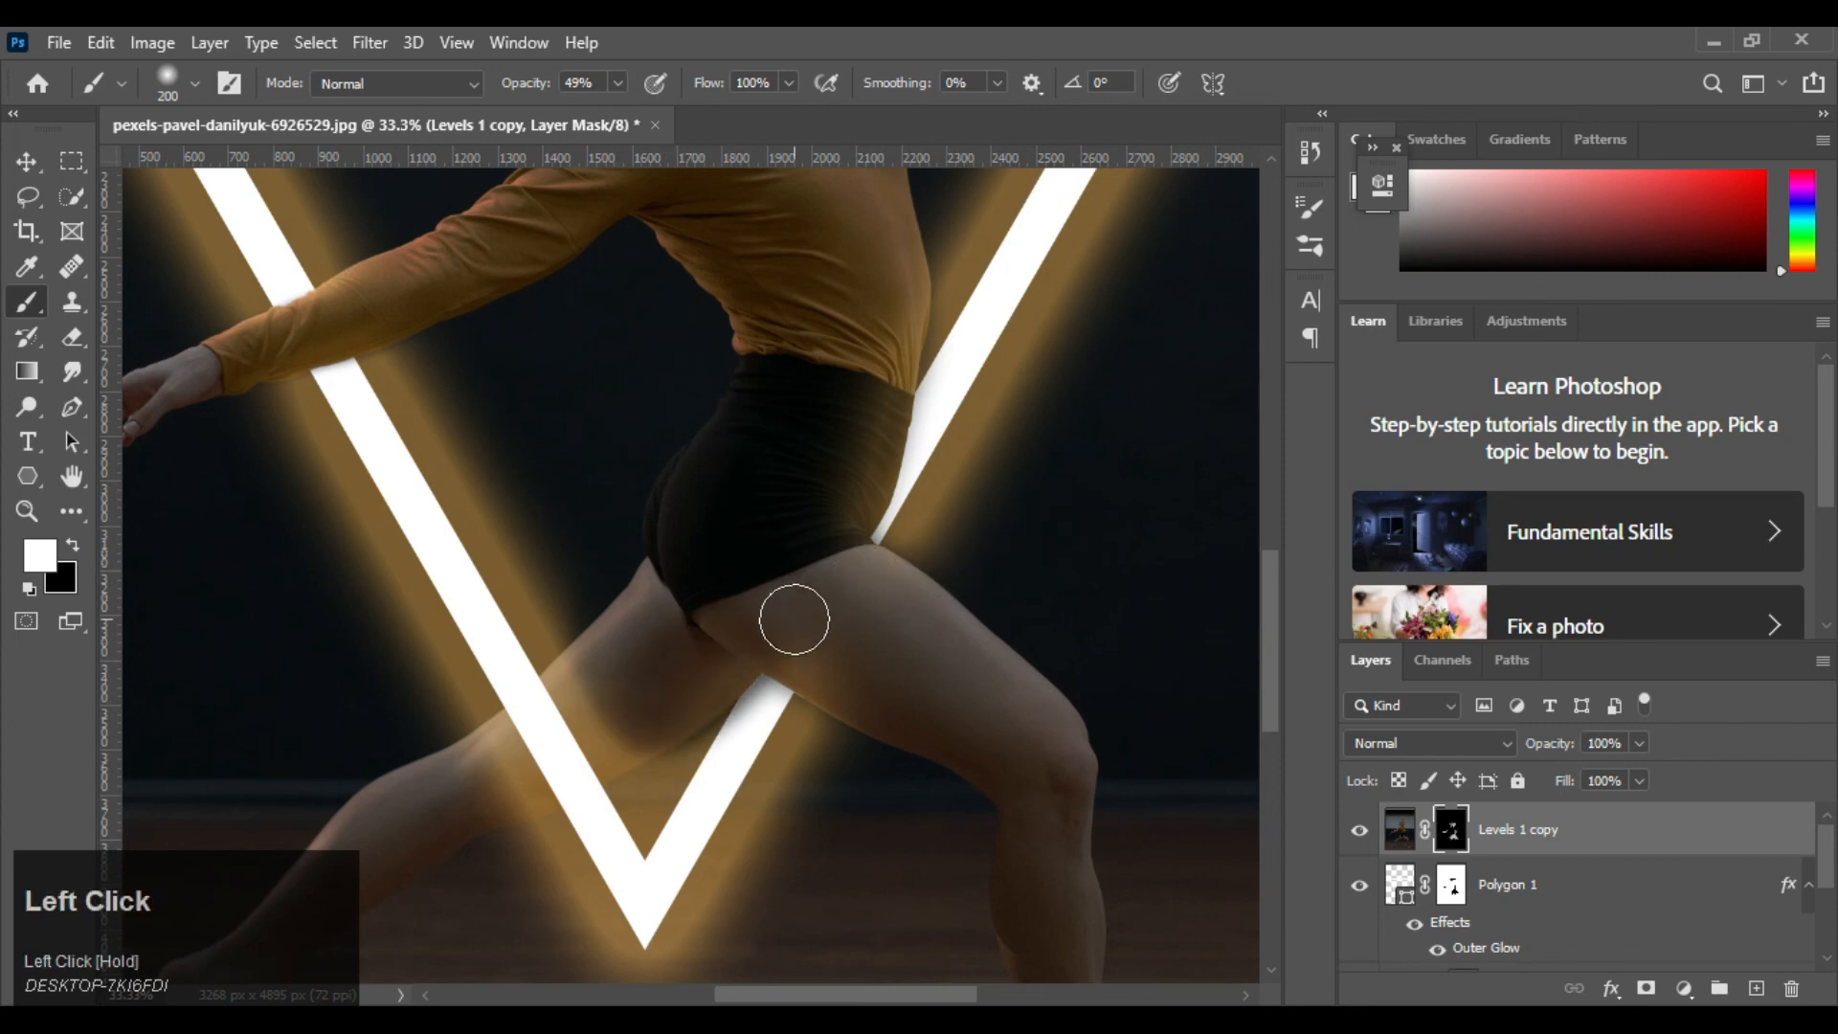
drag(795, 620, 820, 668)
key(ctrl+0)
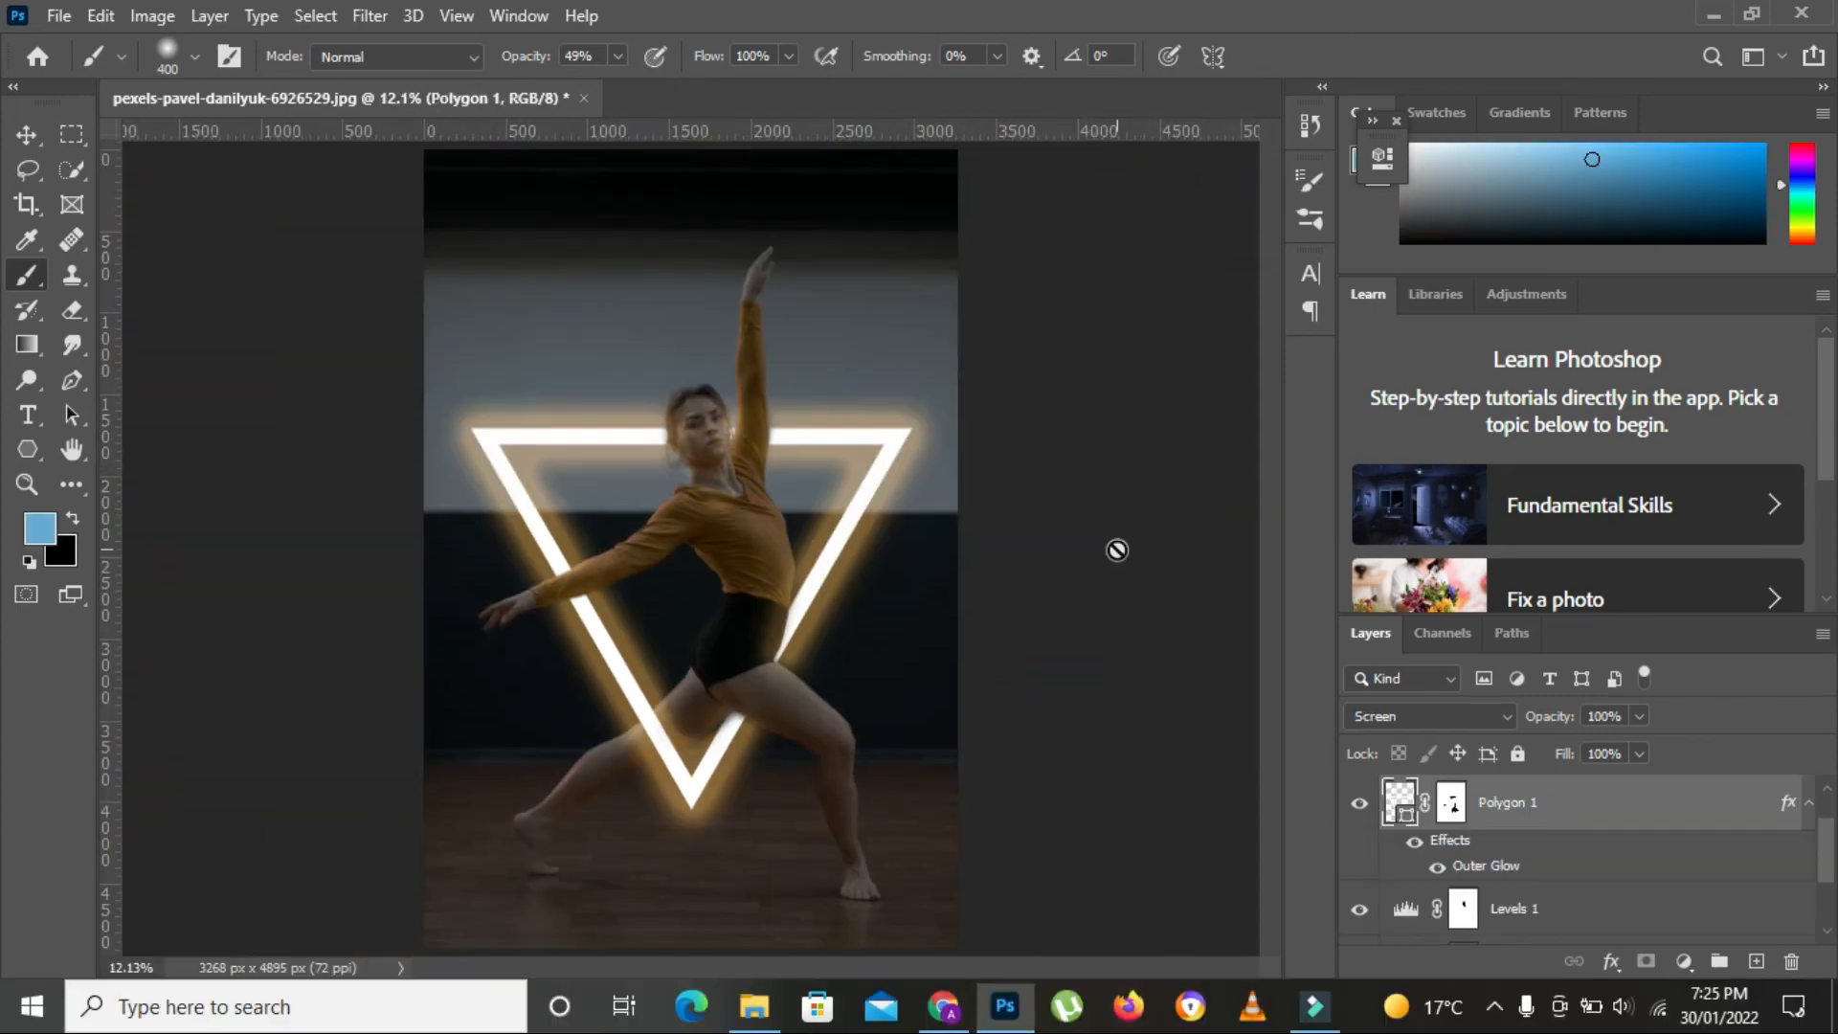
Change the Outer Glow colour of Polygon 1 to a bright yellow and apply the layer style
click(38, 131)
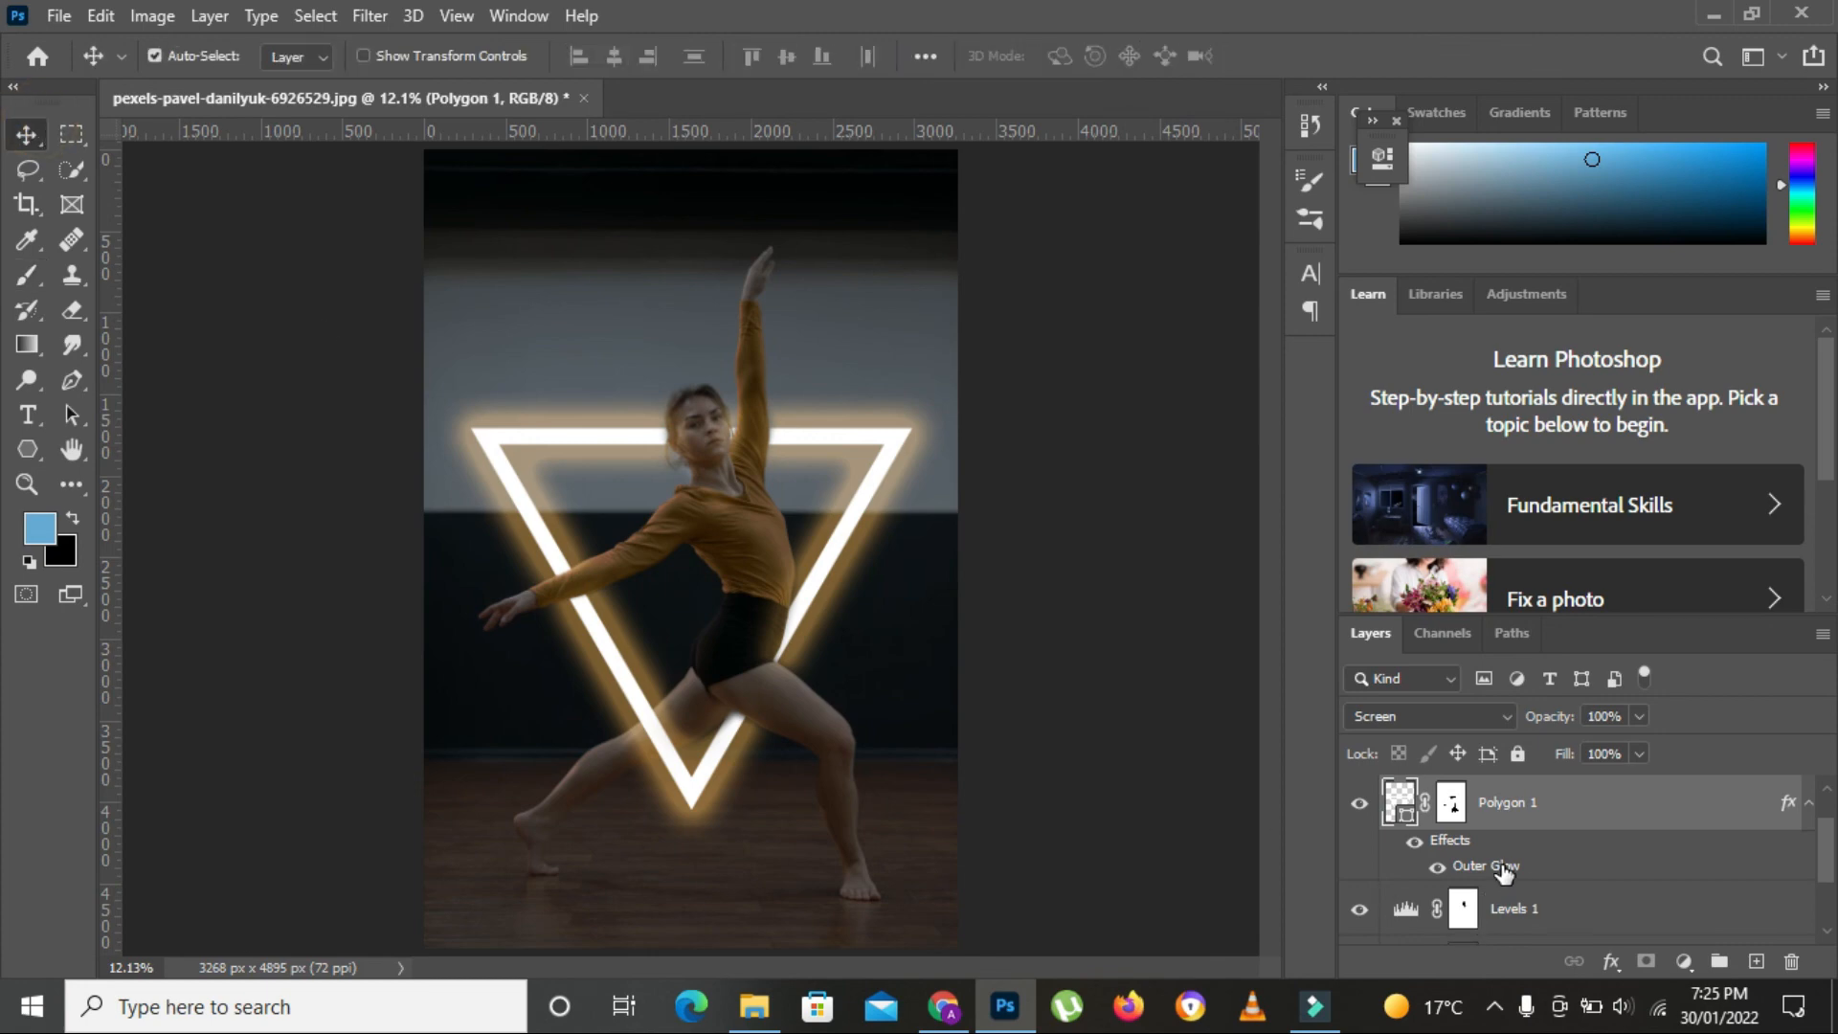
double_click(1502, 865)
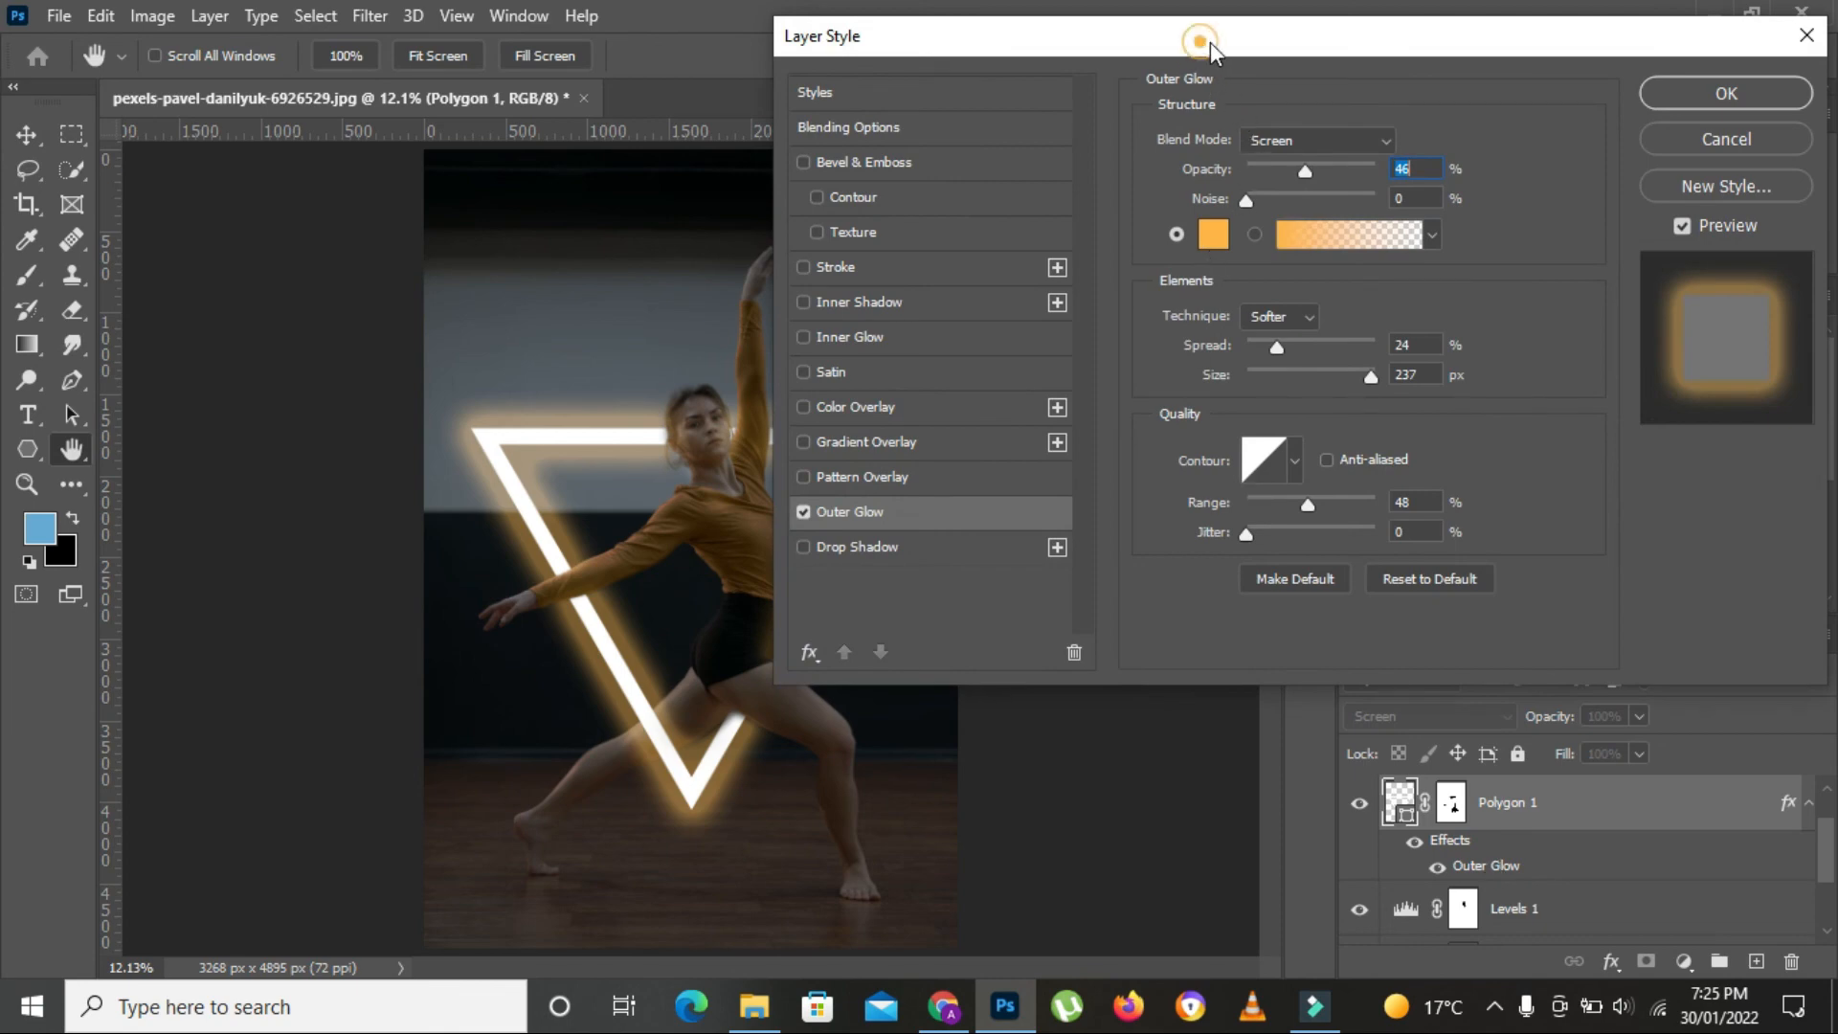
drag(1210, 42, 1340, 54)
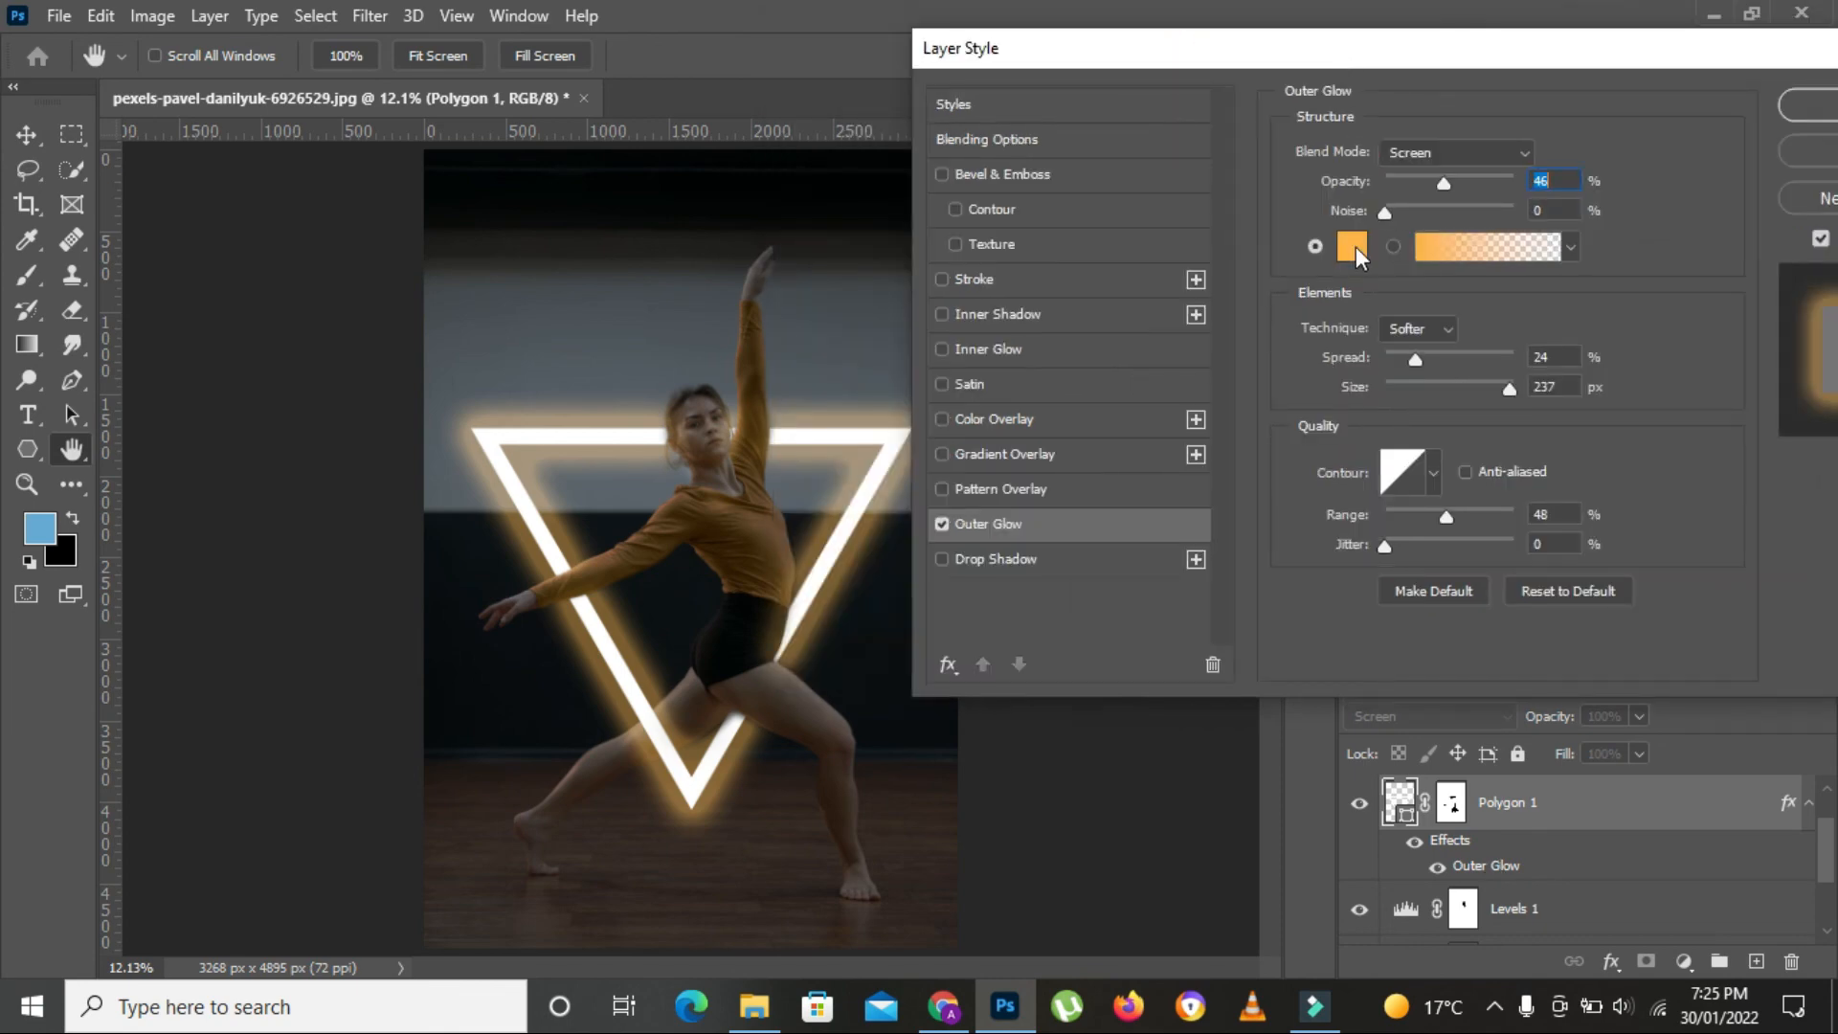
click(1356, 245)
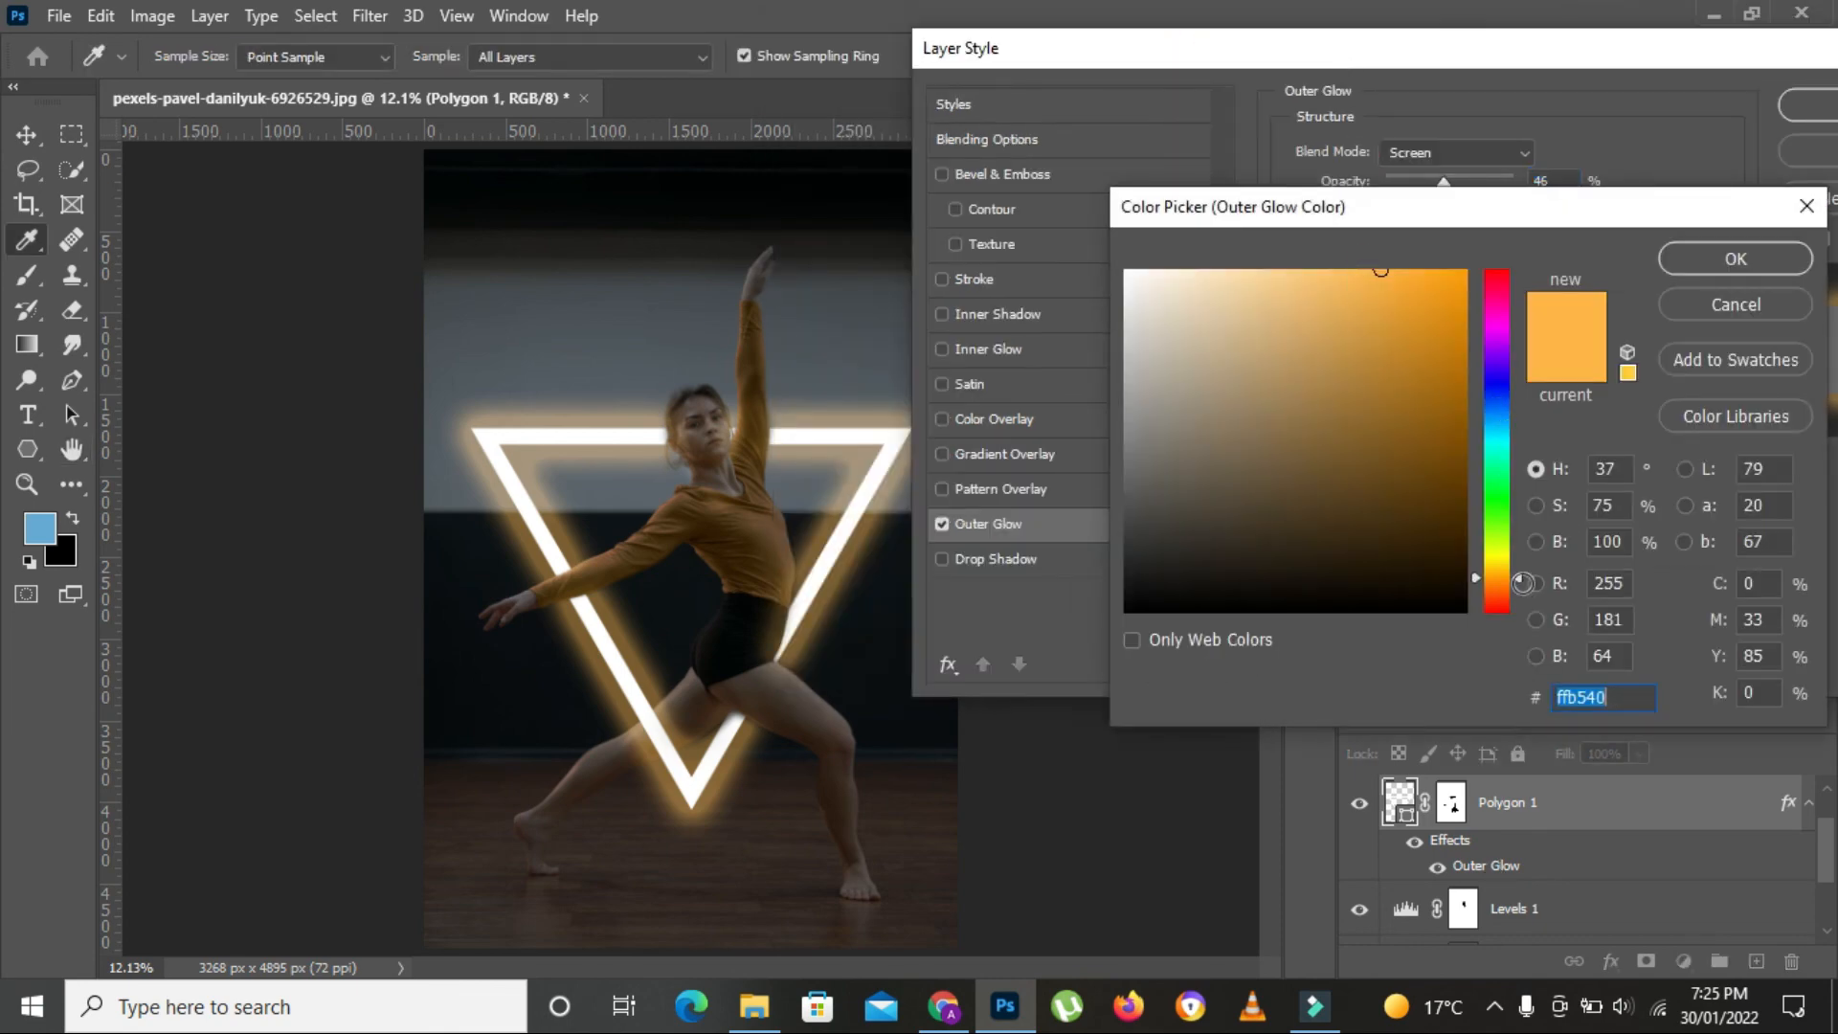
drag(1514, 574, 1528, 479)
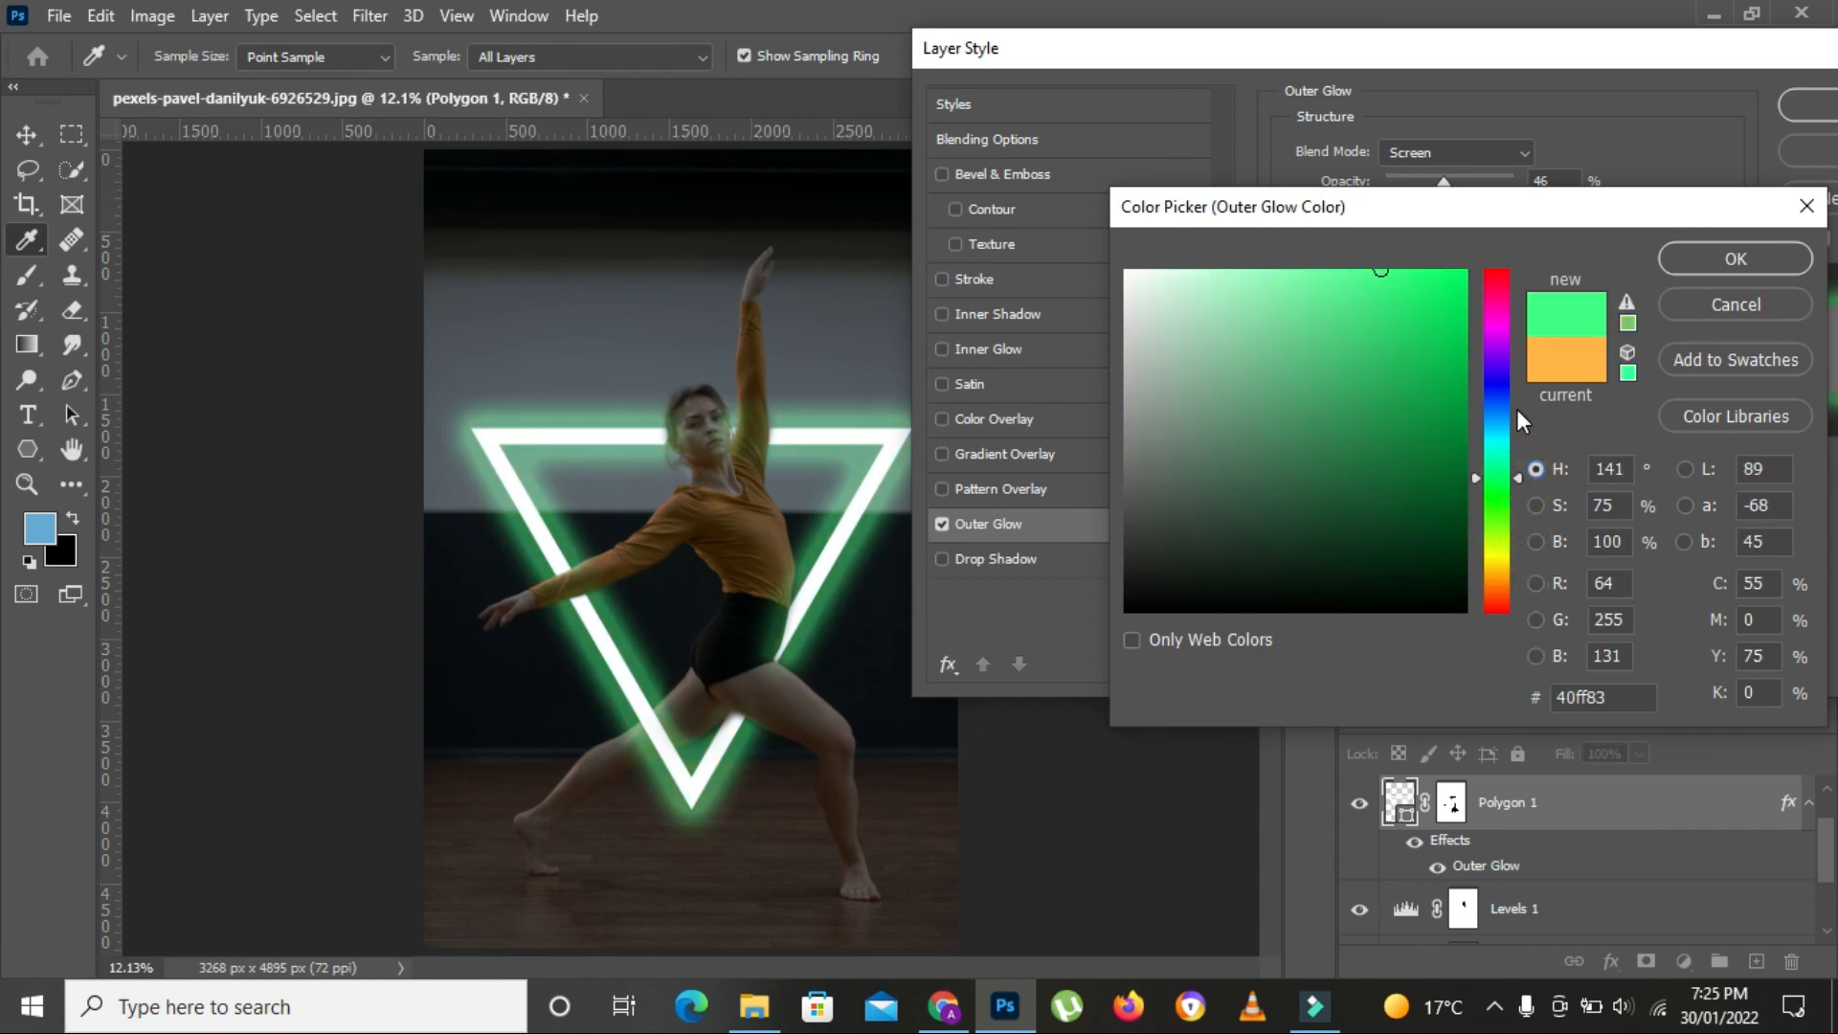
drag(1517, 410, 1502, 552)
click(1735, 259)
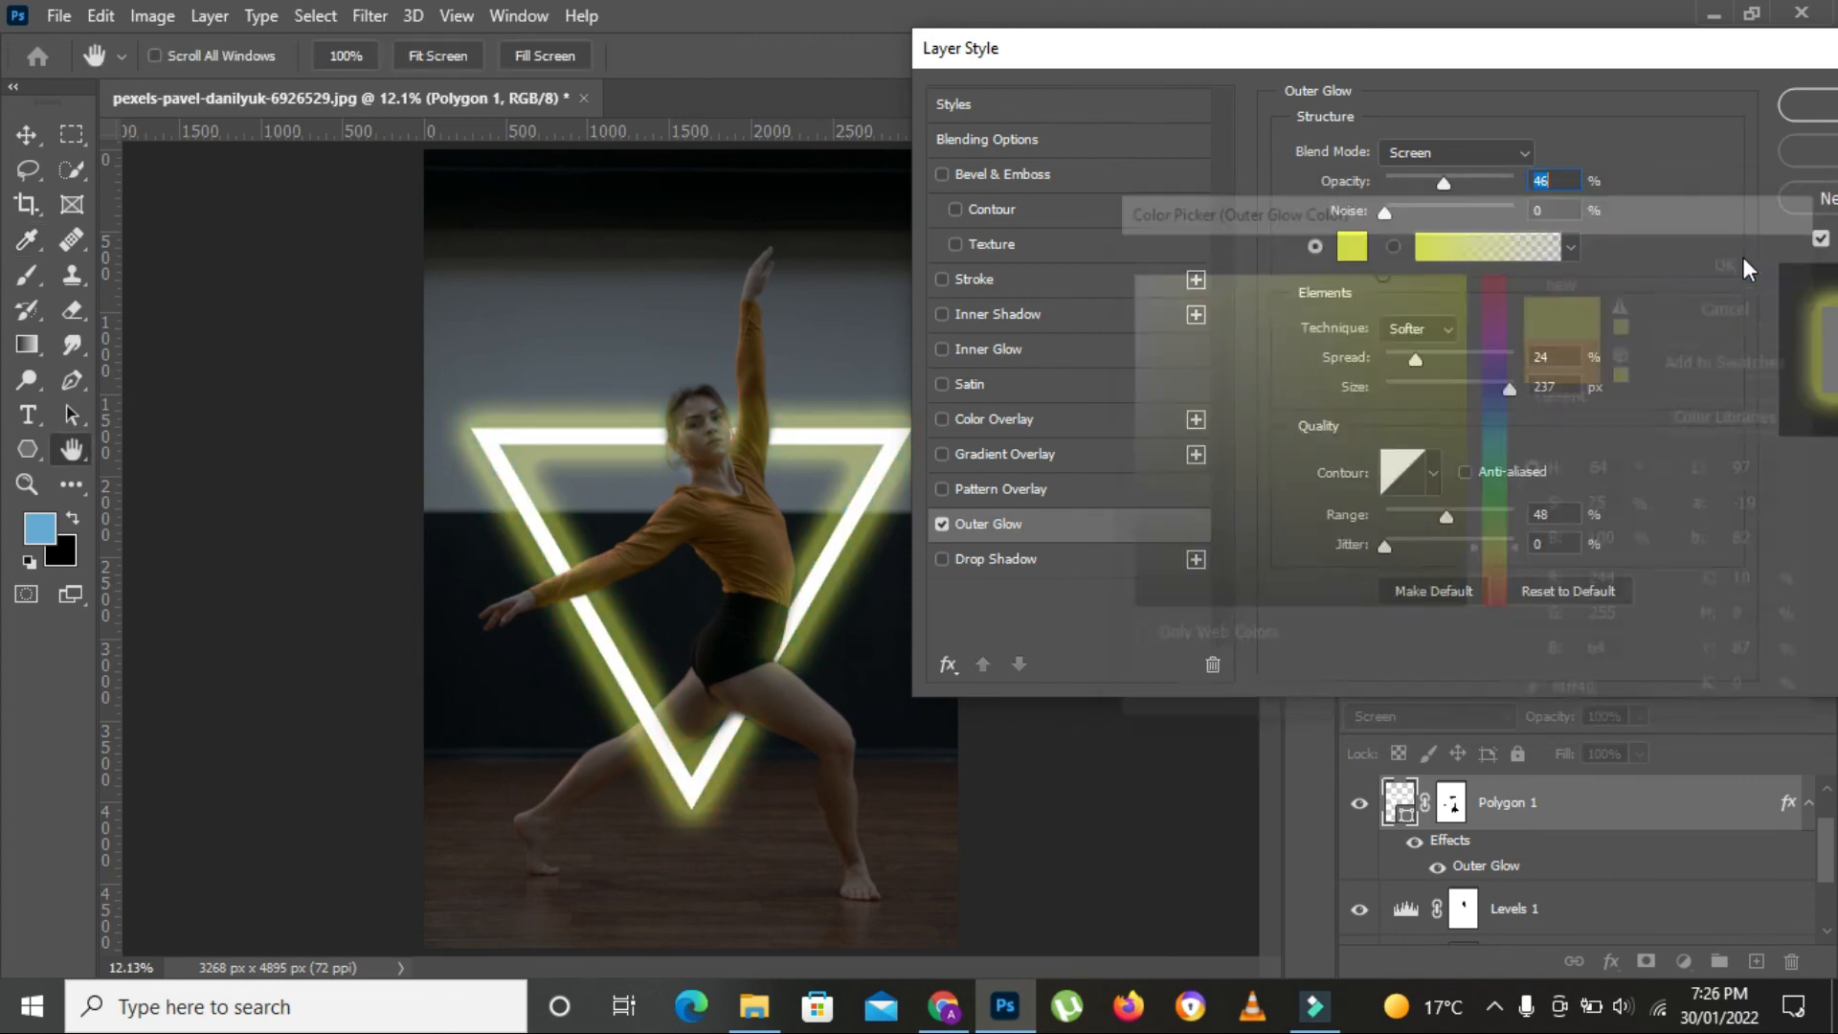
click(1800, 103)
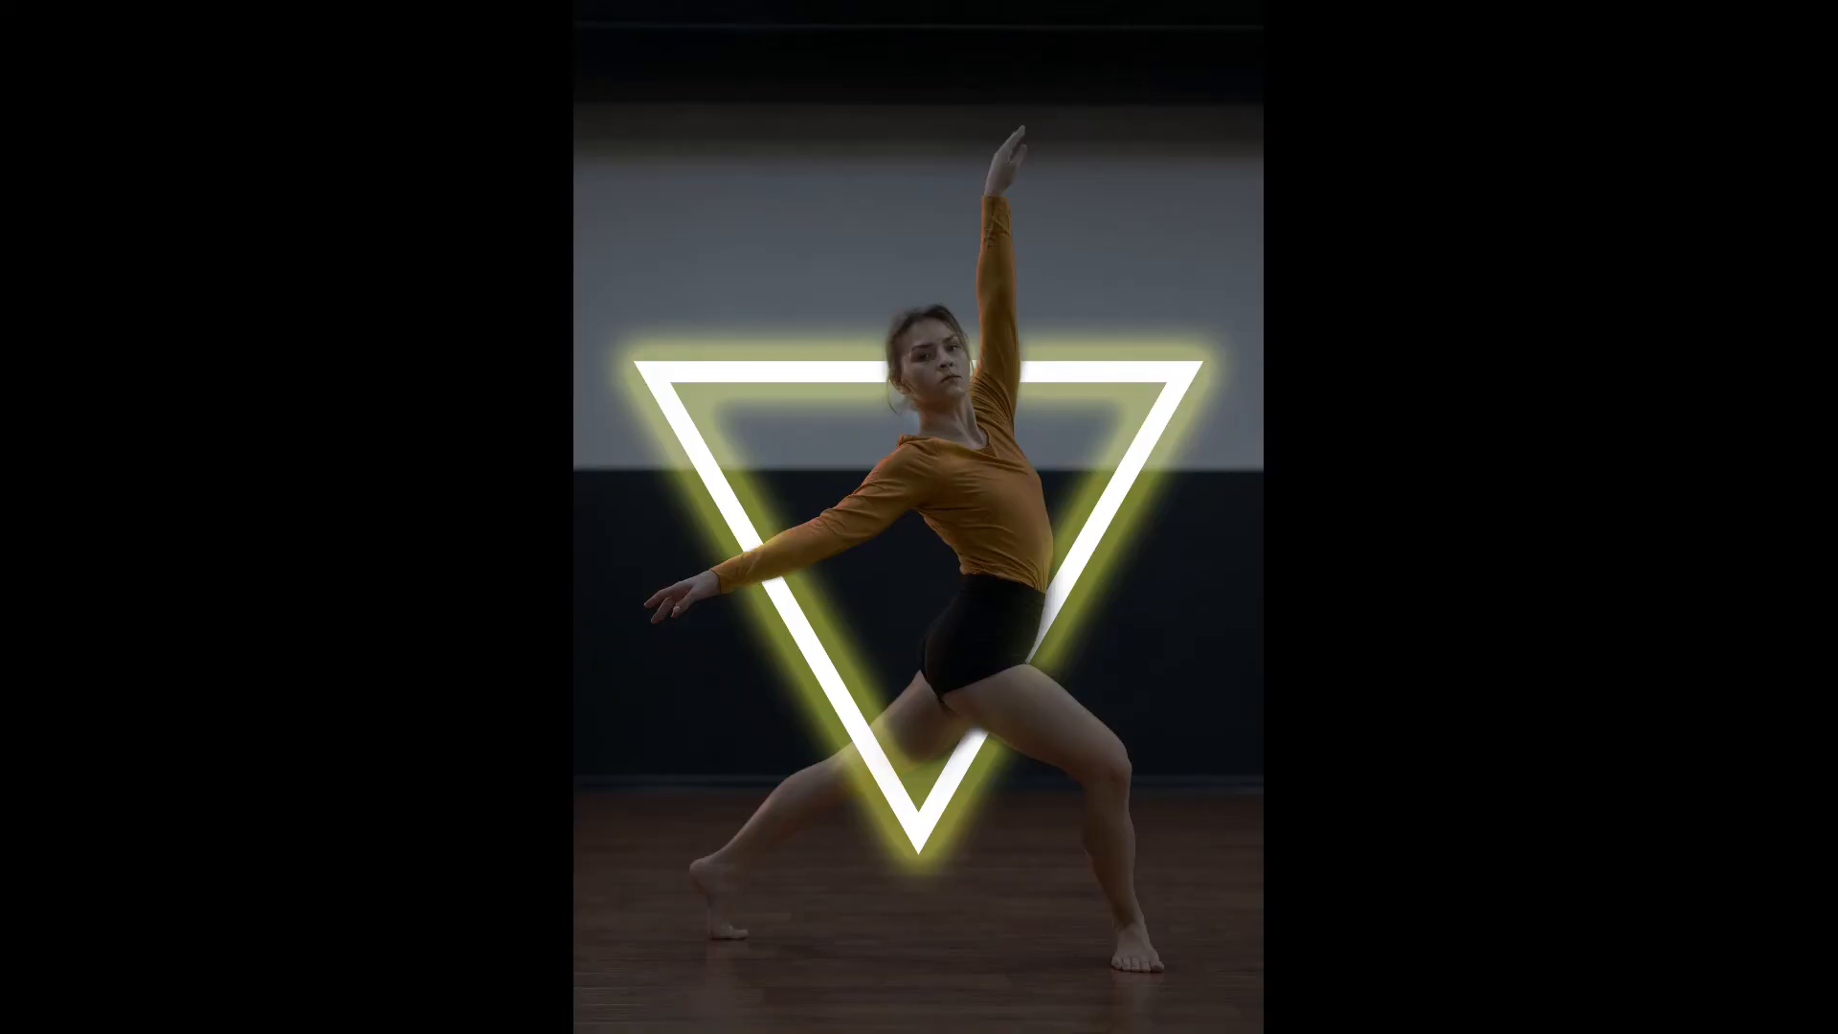